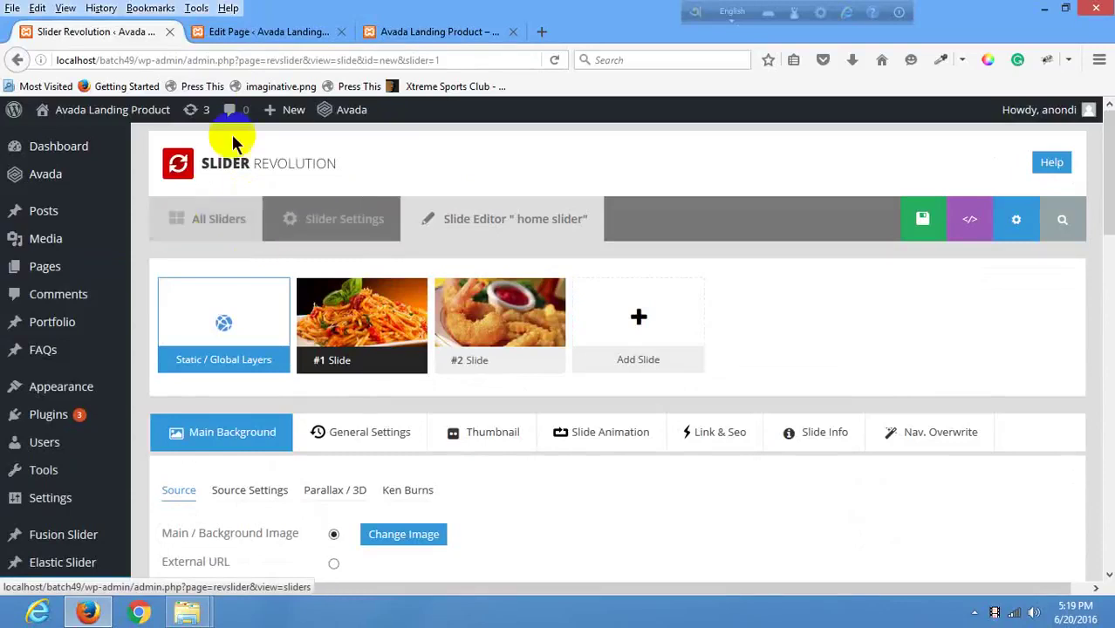
# Review the live landing page, jumping to its Technology section.
pyautogui.click(292, 32)
pyautogui.click(442, 35)
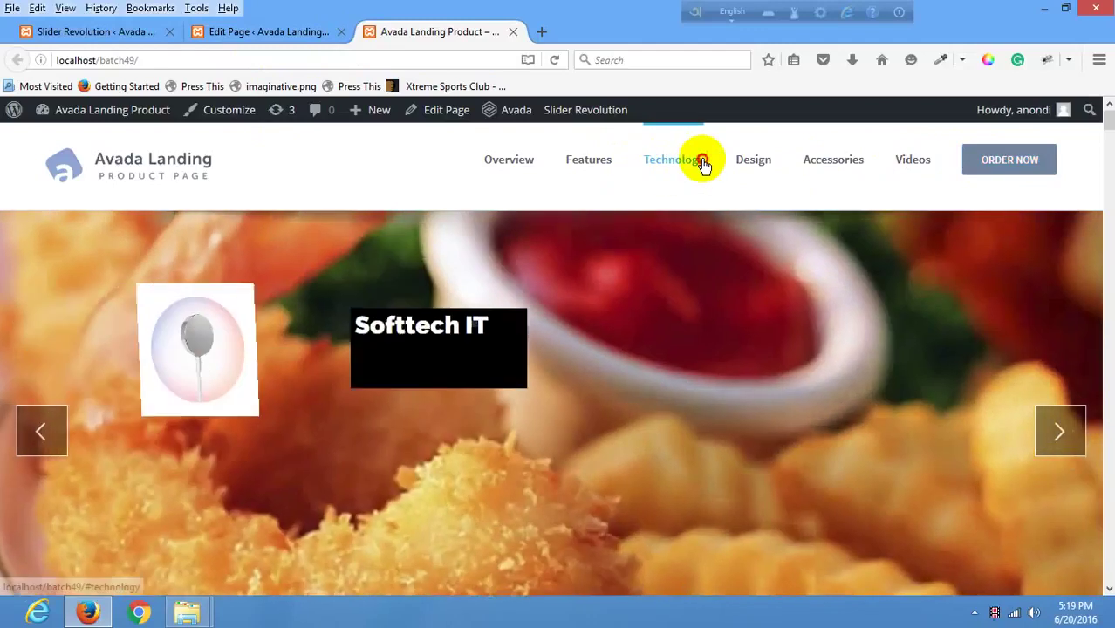
pyautogui.click(703, 164)
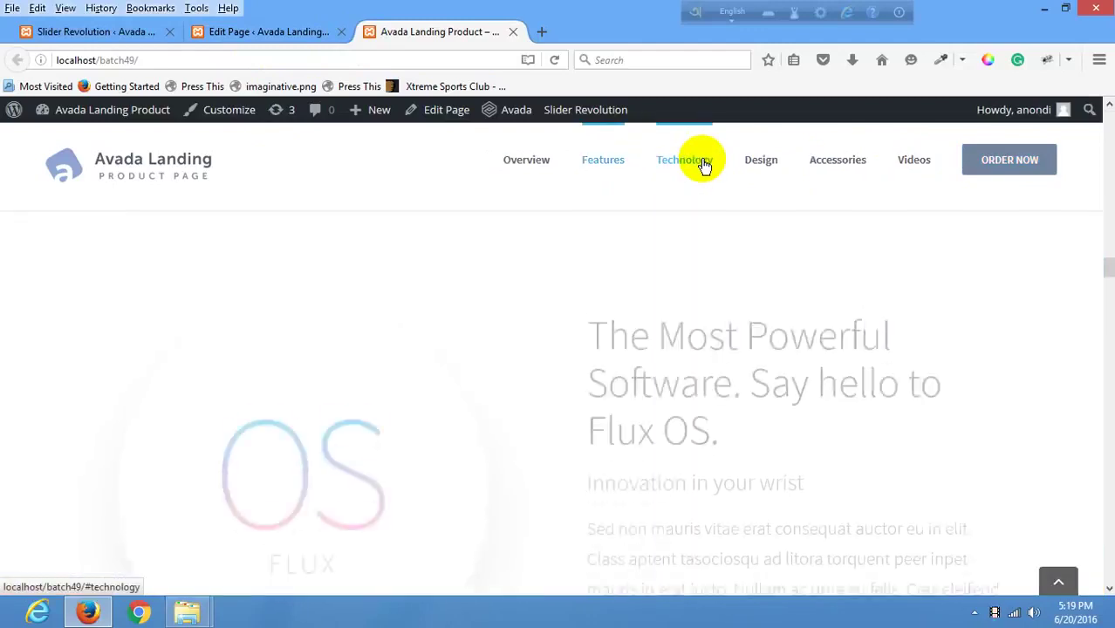
# Return to the Homepage slide editor, then bring up the site's Pages list.
pyautogui.click(240, 33)
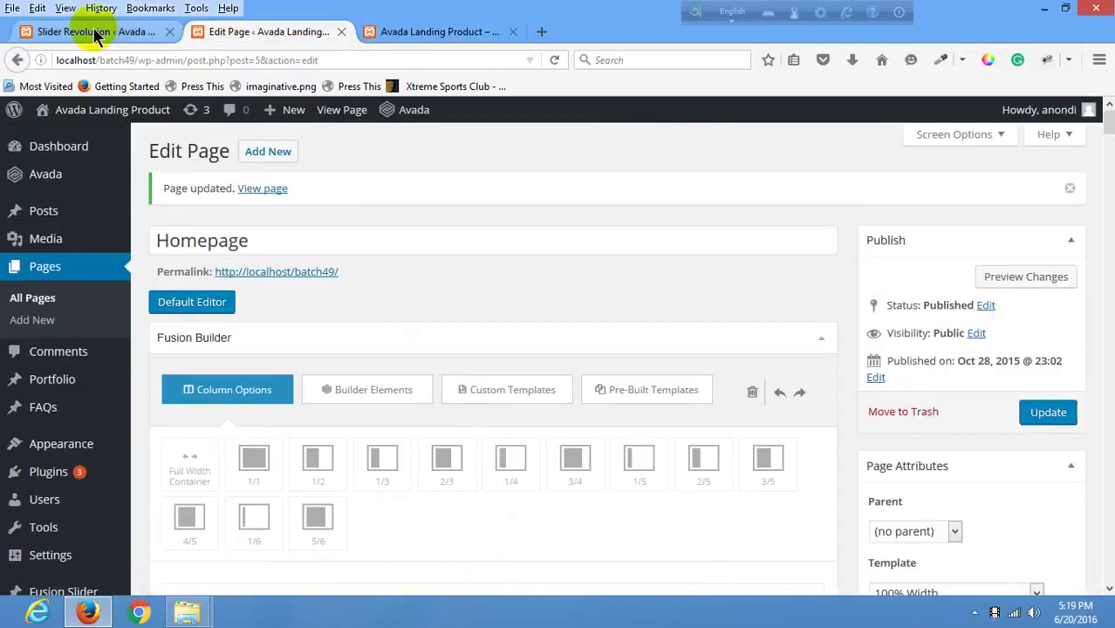
pyautogui.click(104, 31)
pyautogui.scroll(-2, 78, 209)
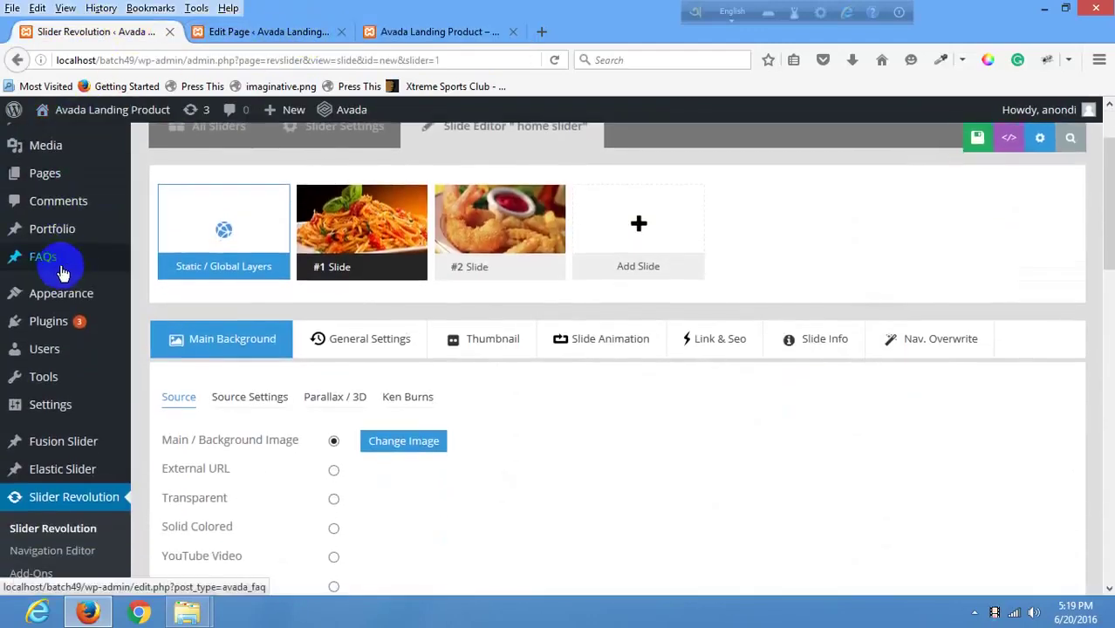
pyautogui.scroll(2, 57, 200)
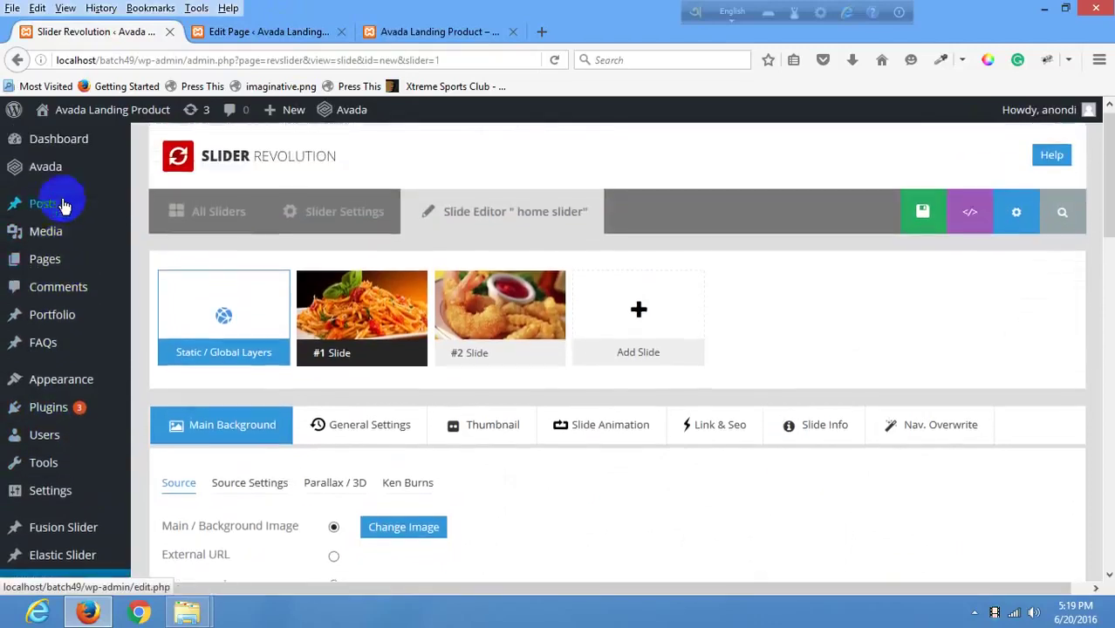
pyautogui.click(78, 277)
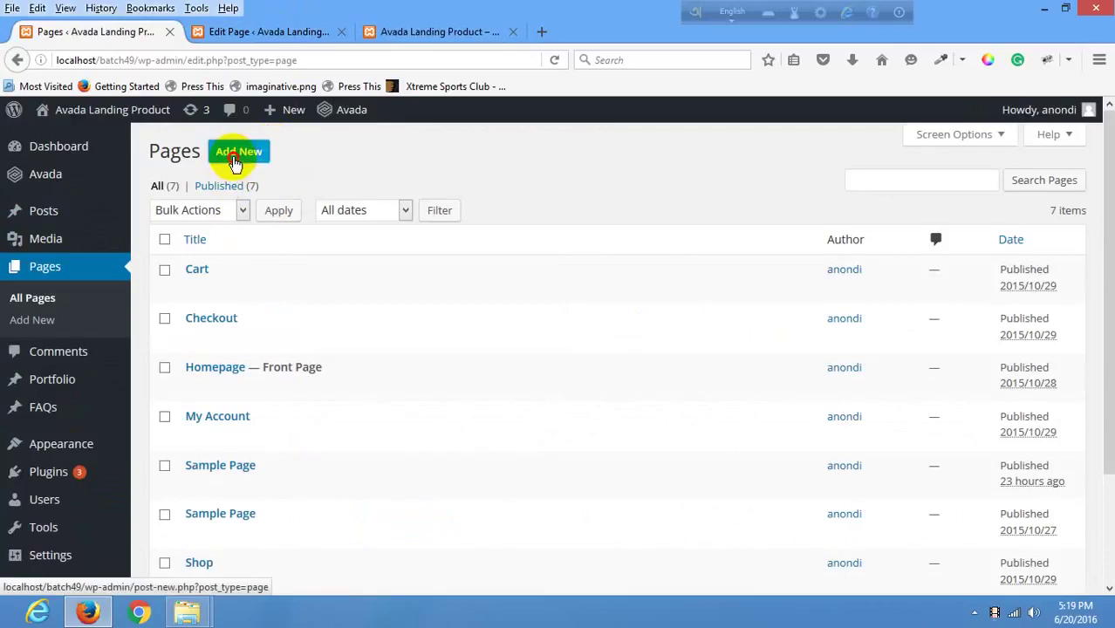
# Add an empty page titled 'Contact Us' and publish it at /contact-us/.
pyautogui.click(234, 161)
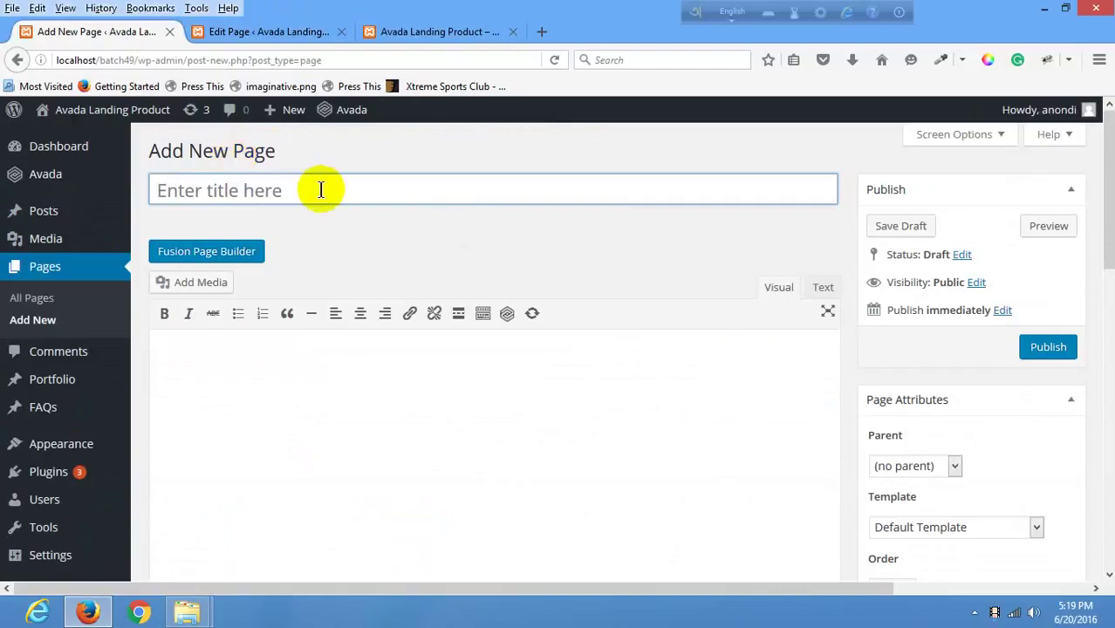
pyautogui.write('Contact Us')
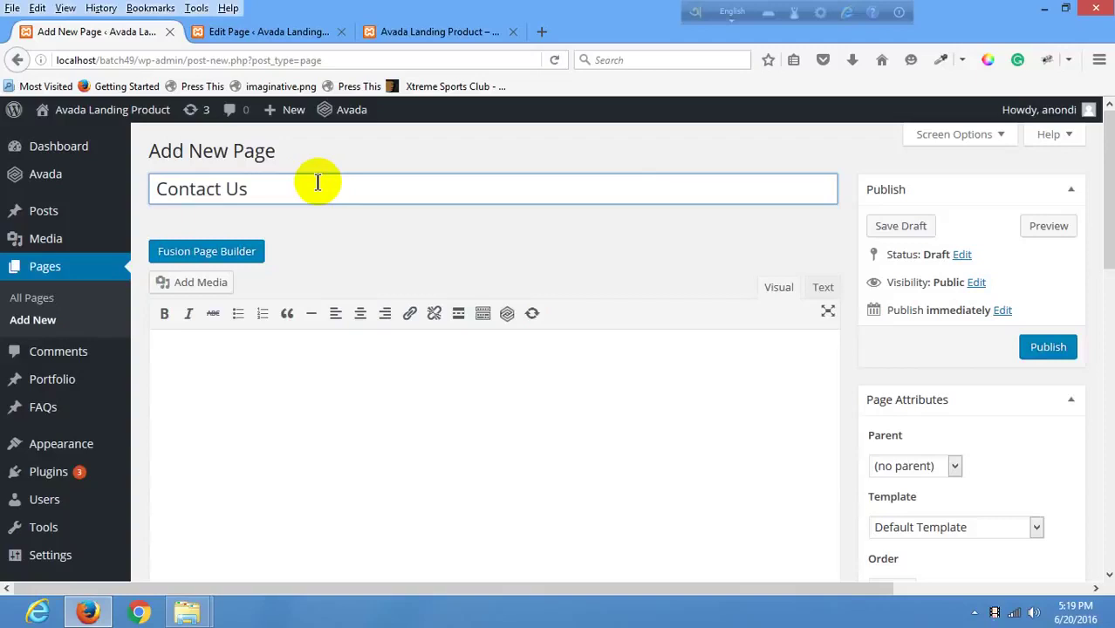
pyautogui.click(1042, 346)
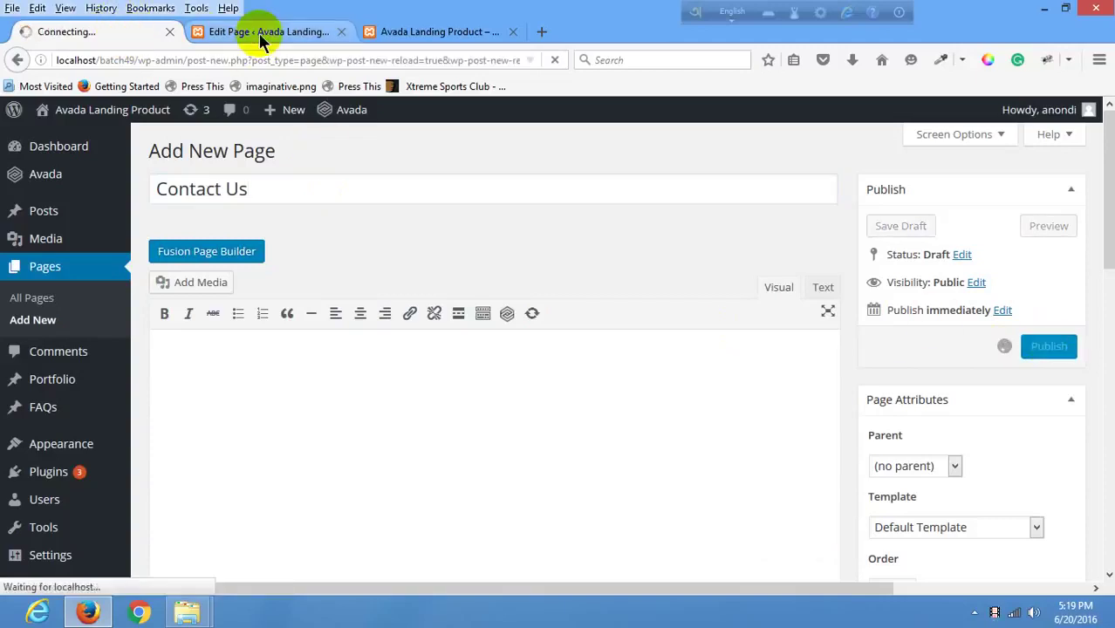
pyautogui.click(259, 35)
pyautogui.click(63, 24)
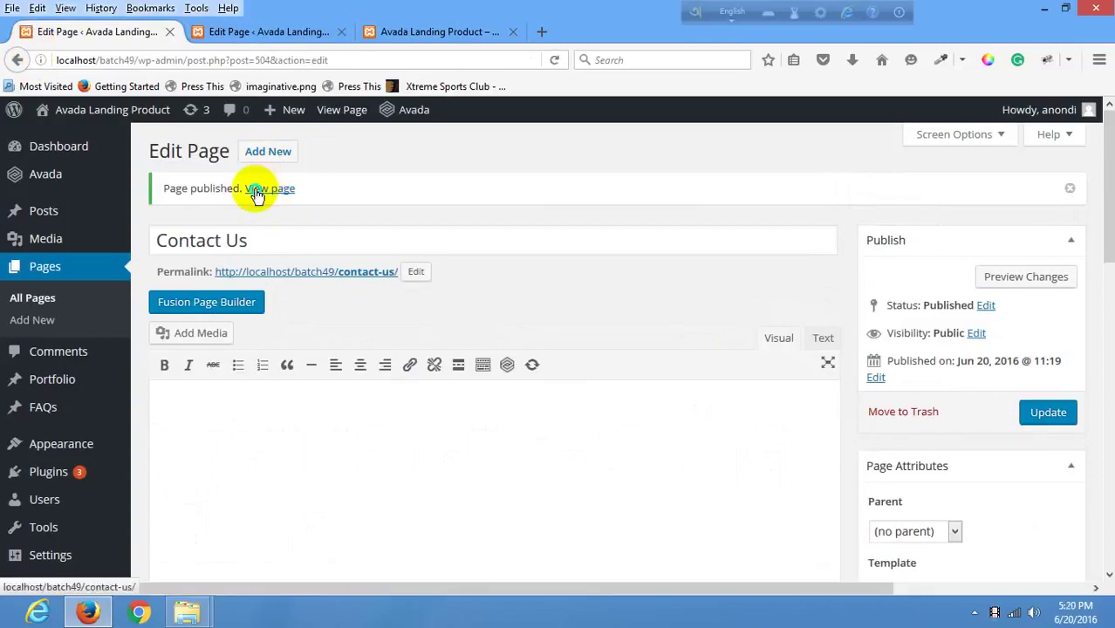
# Check the published Contact Us page in a new tab, then return to the Homepage editor.
pyautogui.rightClick(255, 193)
pyautogui.click(296, 201)
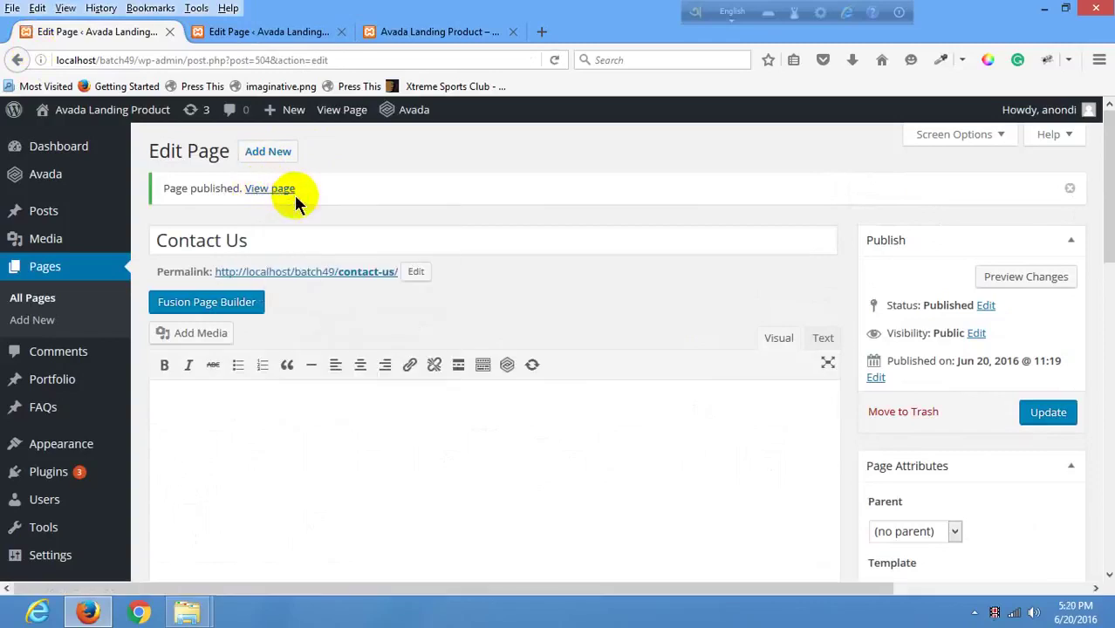
pyautogui.click(230, 33)
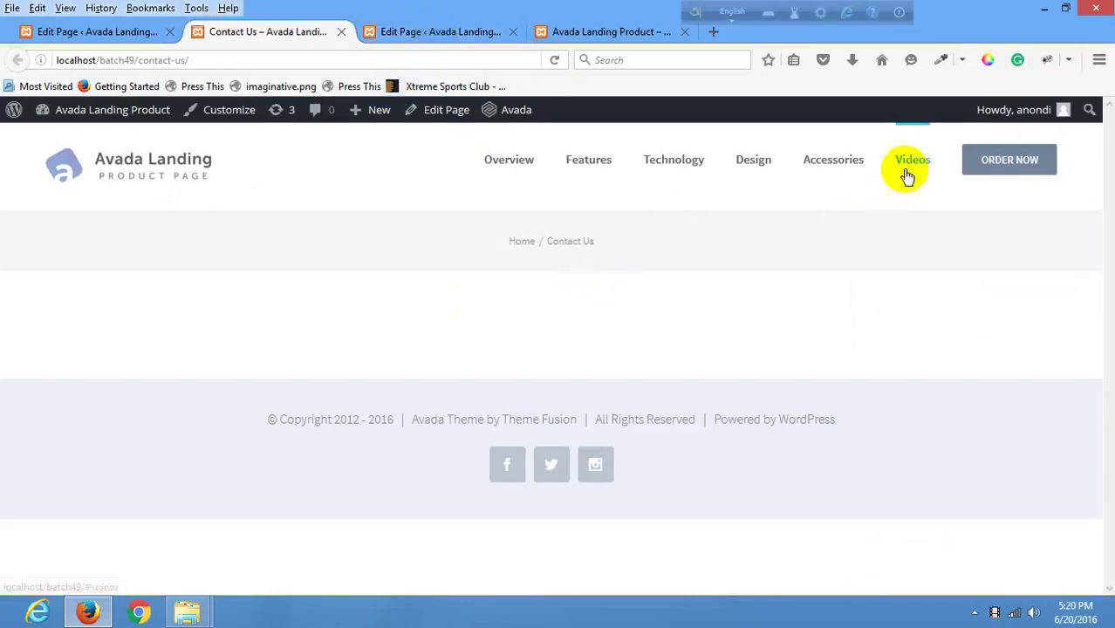
pyautogui.click(428, 37)
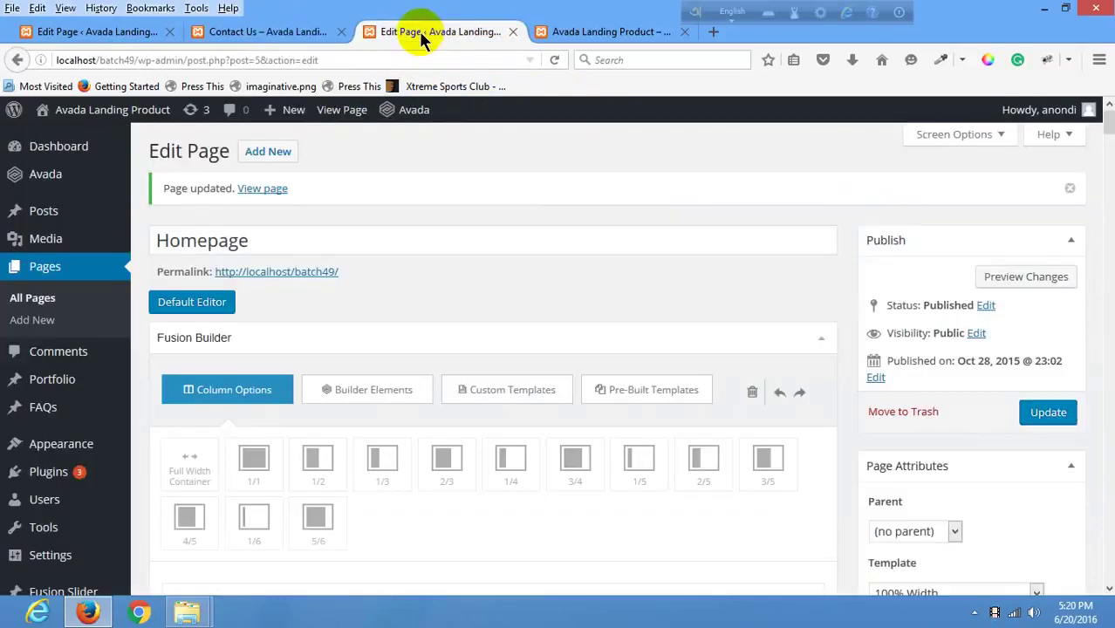
pyautogui.scroll(-5, 78, 353)
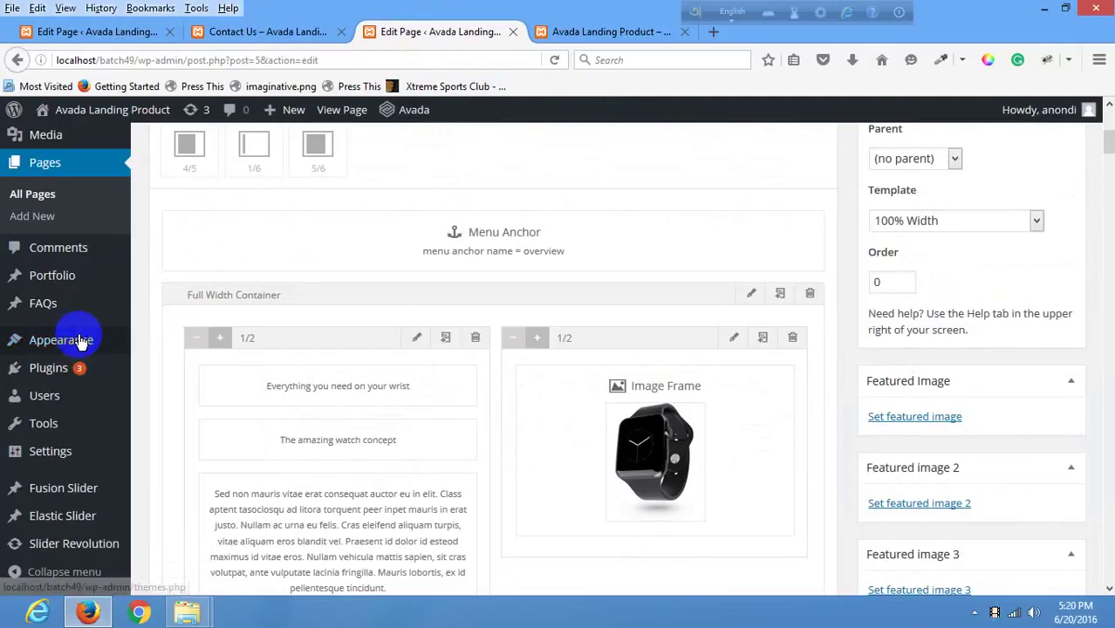
# Add the Contact Us page to the Landing Page Menu.
pyautogui.moveTo(80, 342)
pyautogui.click(159, 410)
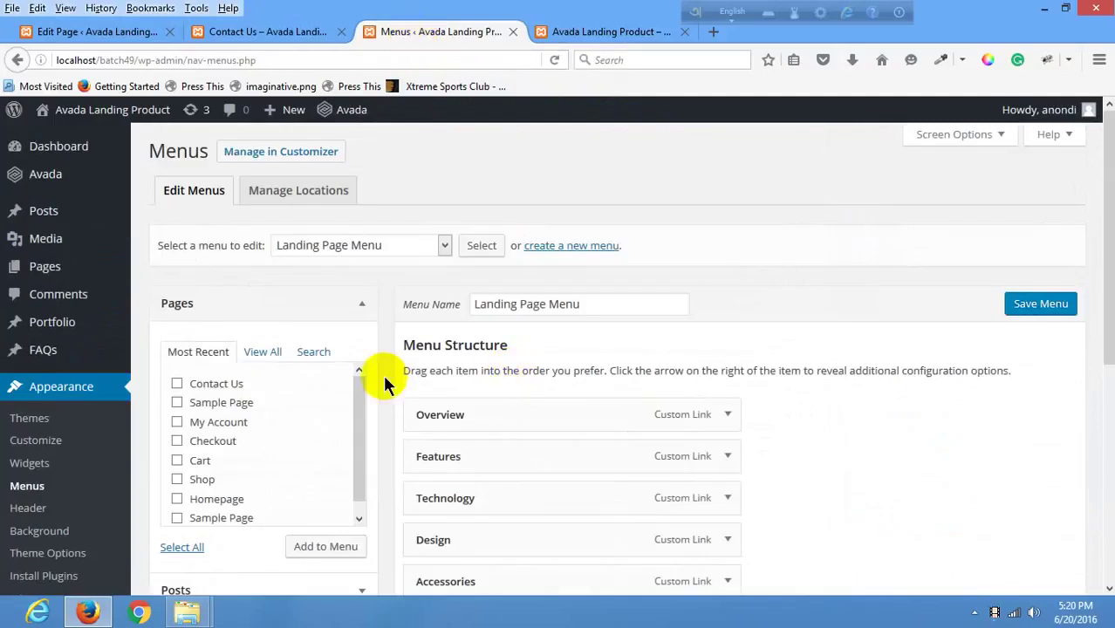
pyautogui.click(220, 384)
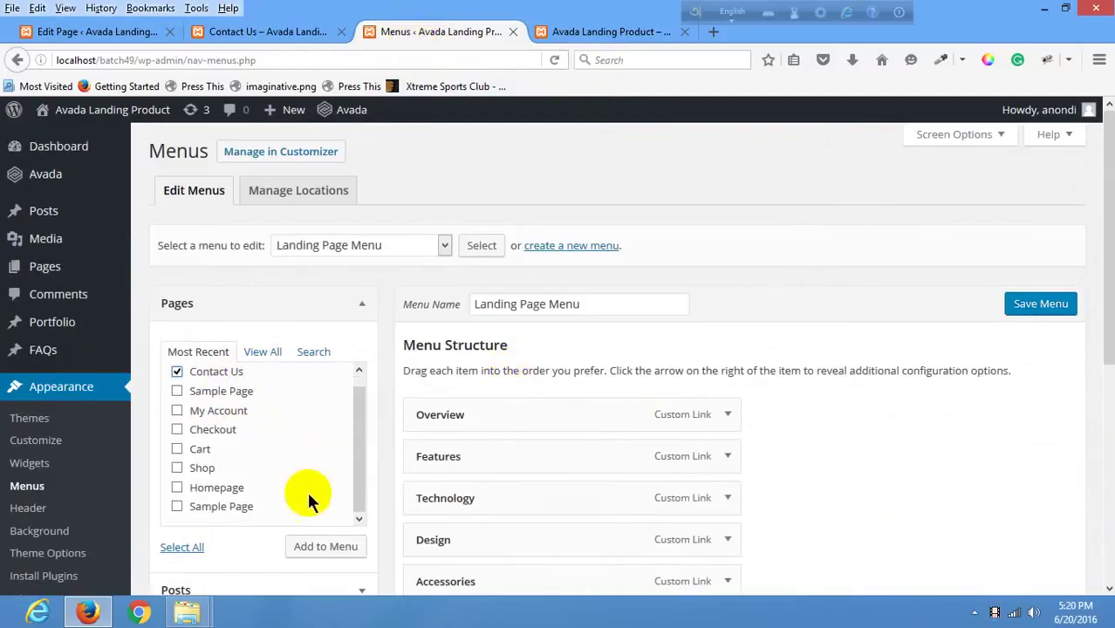
pyautogui.click(305, 545)
pyautogui.scroll(-3, 622, 287)
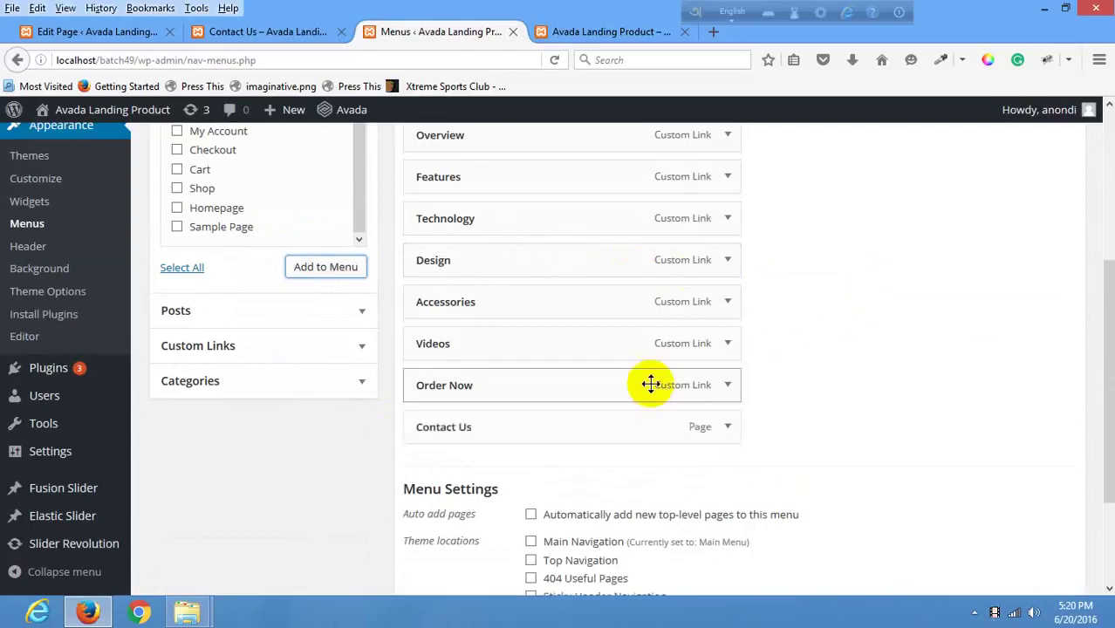
# Remove Order Now, assign the menu to Main Navigation, and save it.
pyautogui.click(727, 384)
pyautogui.scroll(-3, 523, 427)
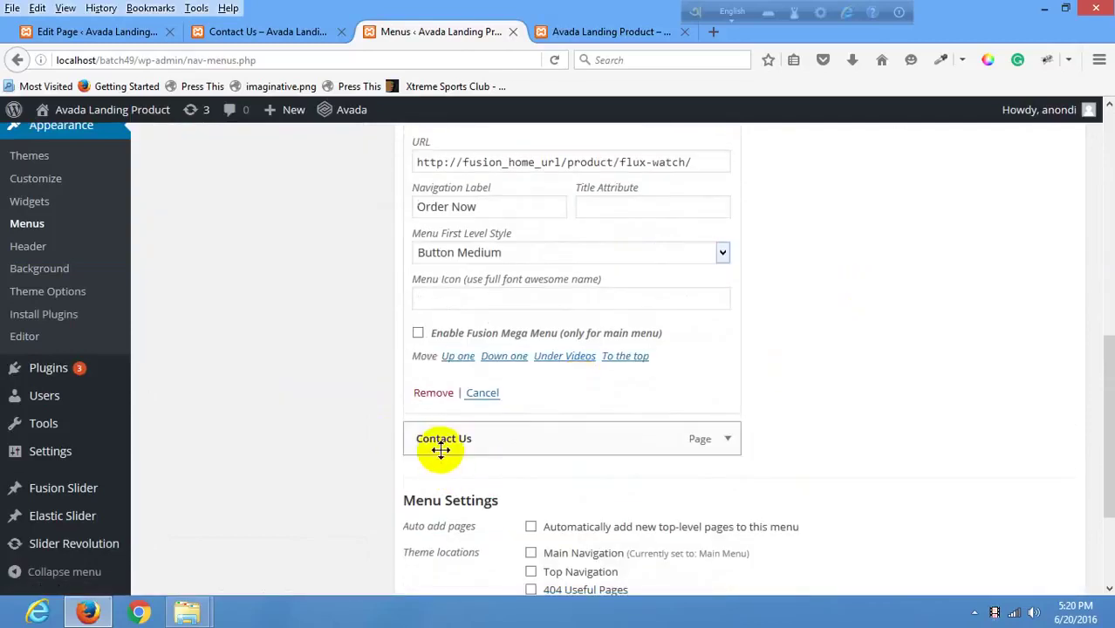
pyautogui.click(435, 400)
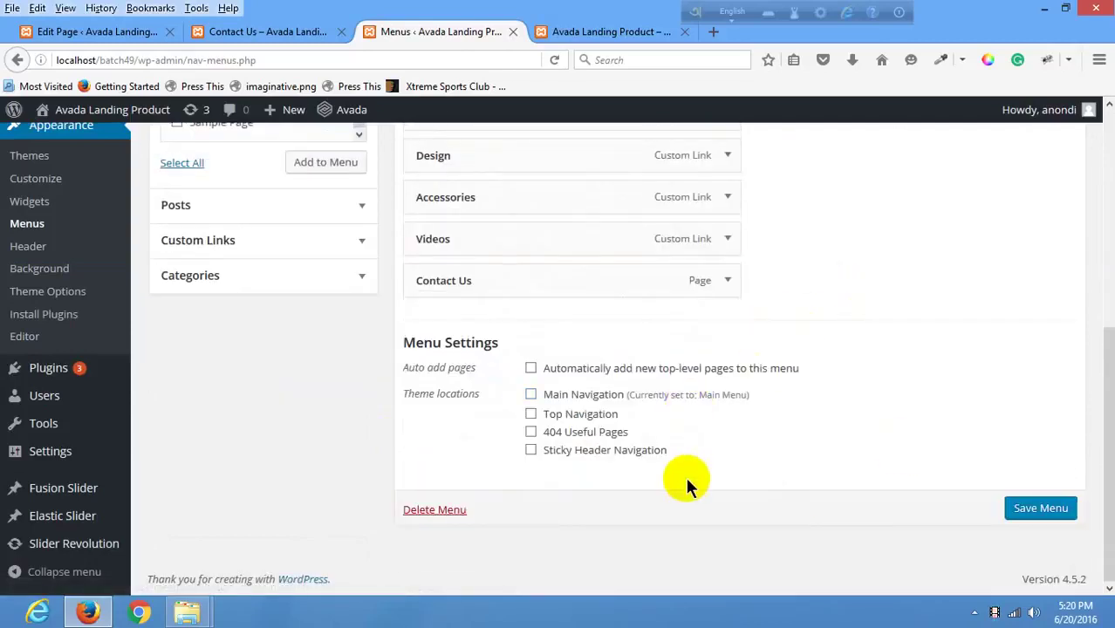
pyautogui.click(577, 394)
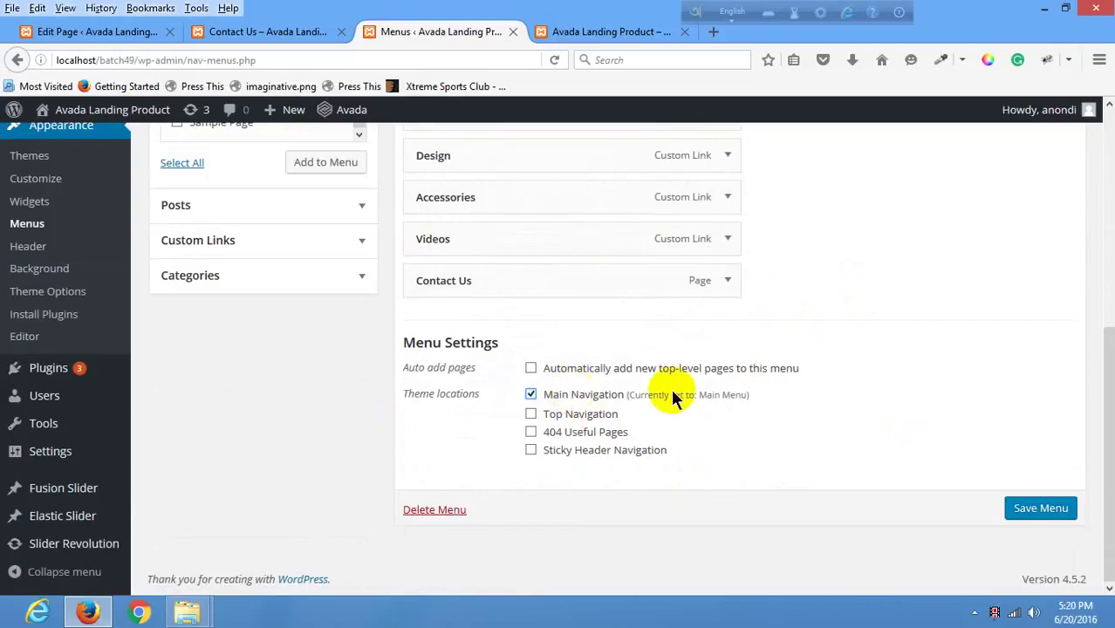
pyautogui.click(1043, 511)
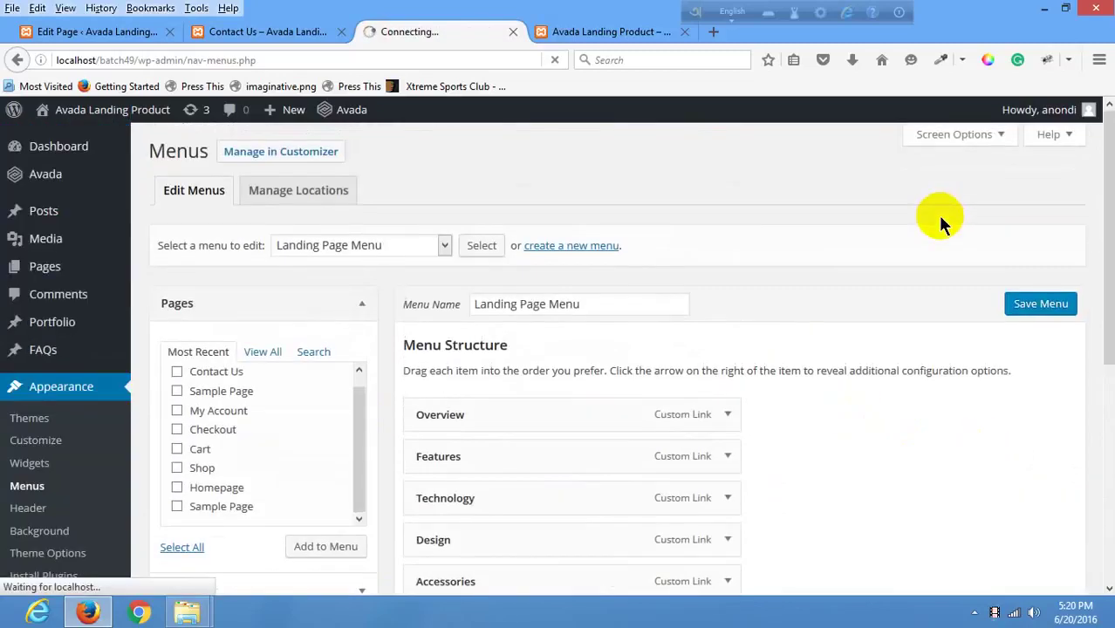
# Reload the live site to show Contact Us in the nav, visit it, then open a blank tab.
pyautogui.click(565, 33)
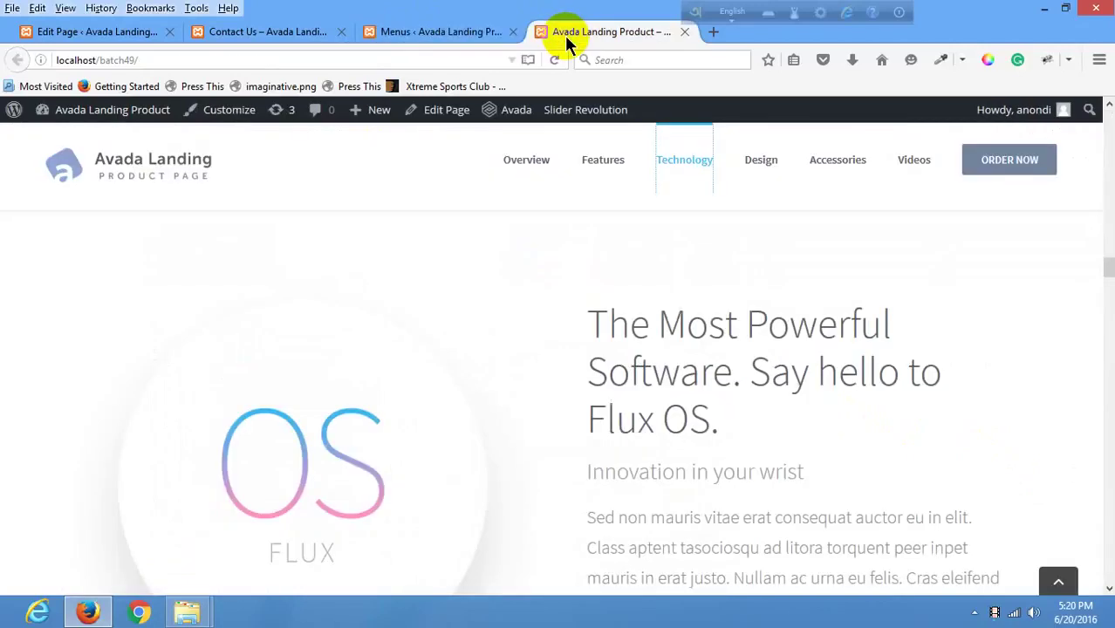
pyautogui.rightClick(342, 241)
pyautogui.click(449, 258)
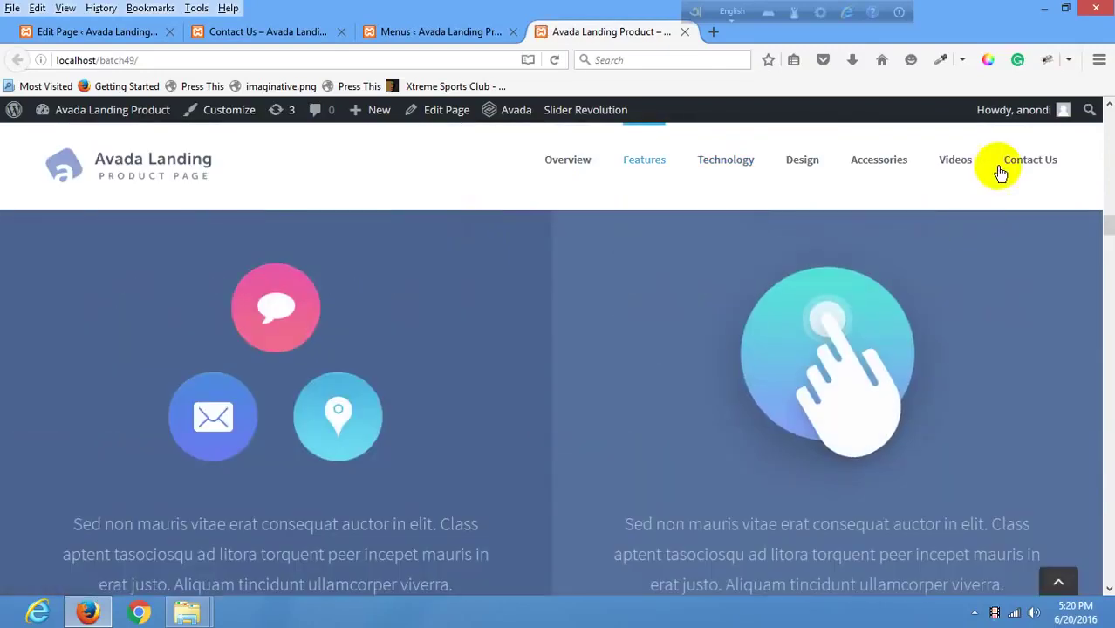
pyautogui.click(1036, 166)
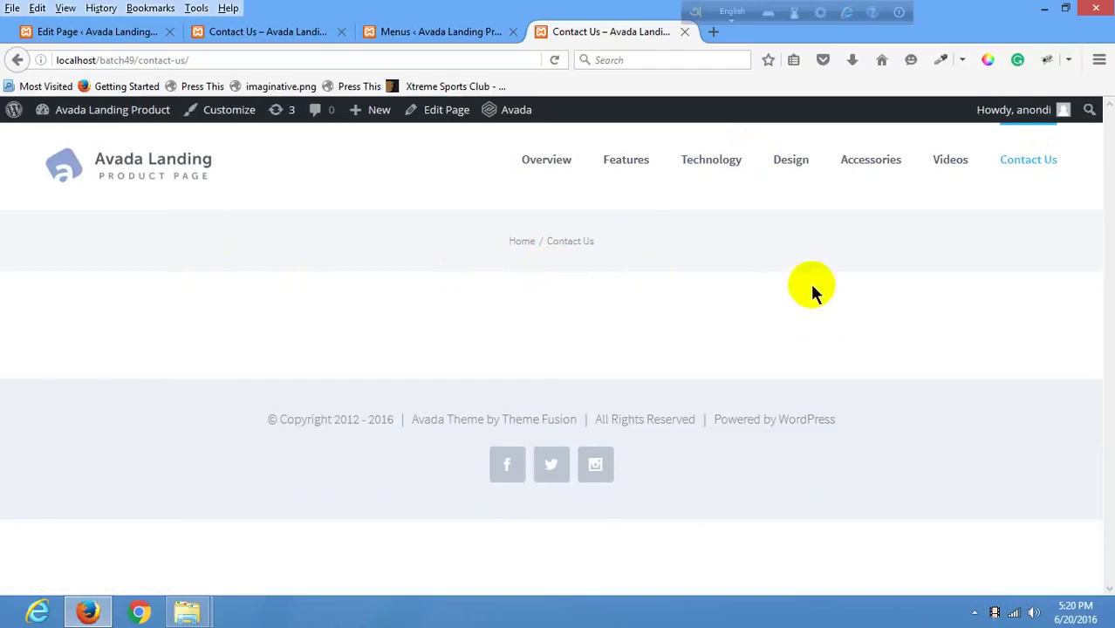
pyautogui.click(708, 37)
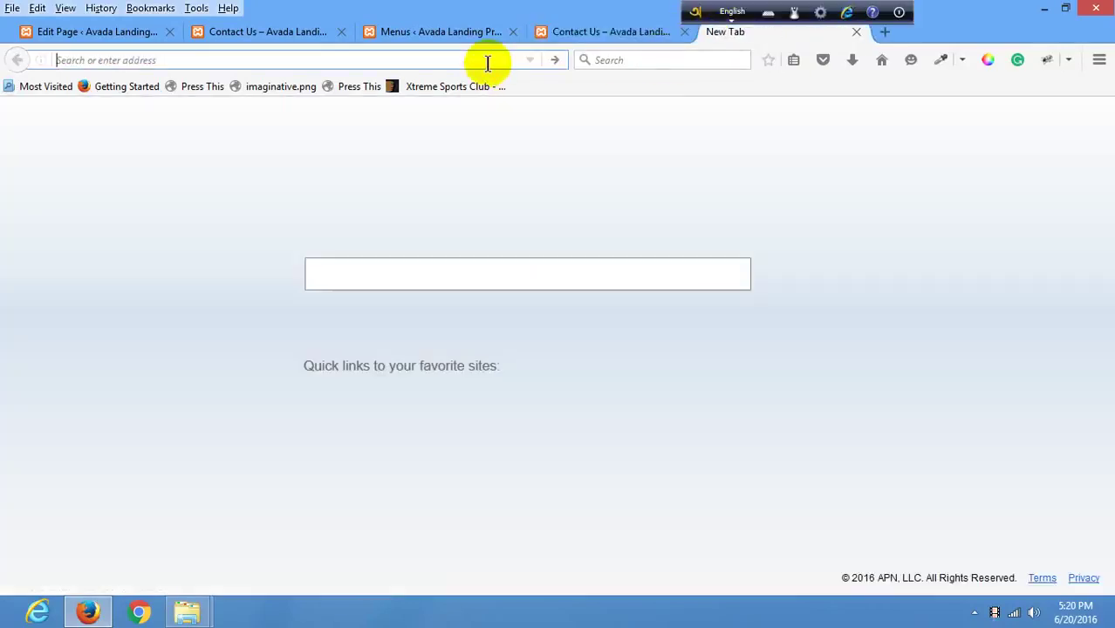
# Search Google for 'avada theme' and open the official Avada – WP Theme result.
pyautogui.write('t')
pyautogui.press('BackSpace')
pyautogui.press('BackSpace')
pyautogui.write('m')
pyautogui.press('BackSpace')
pyautogui.press('BackSpace')
pyautogui.write('ava')
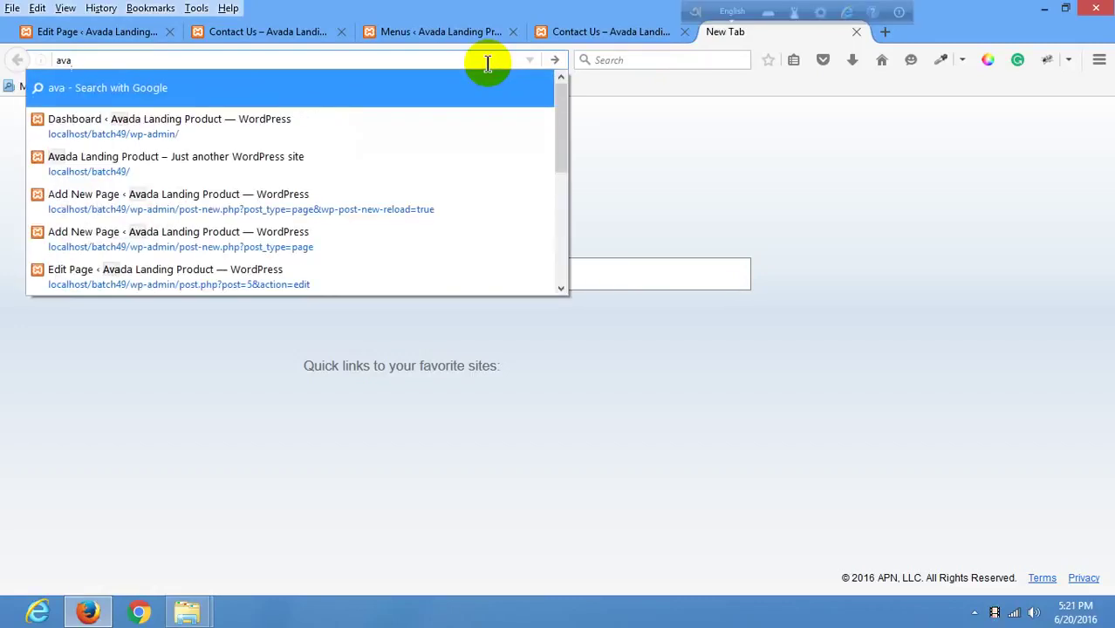
pyautogui.write('da theme')
pyautogui.press('Return')
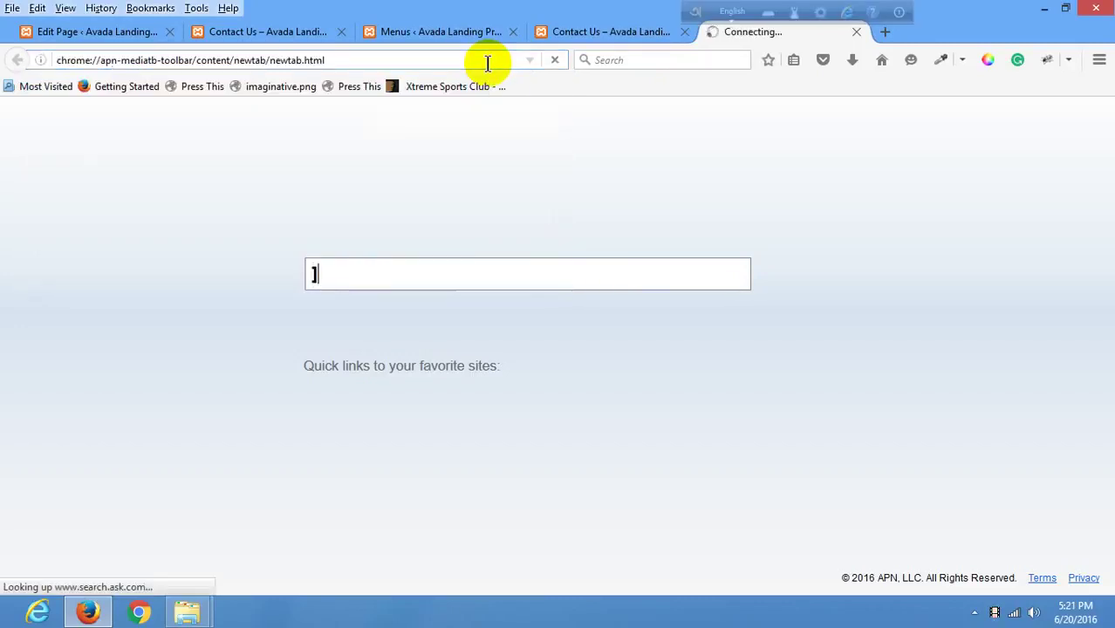
pyautogui.click(488, 61)
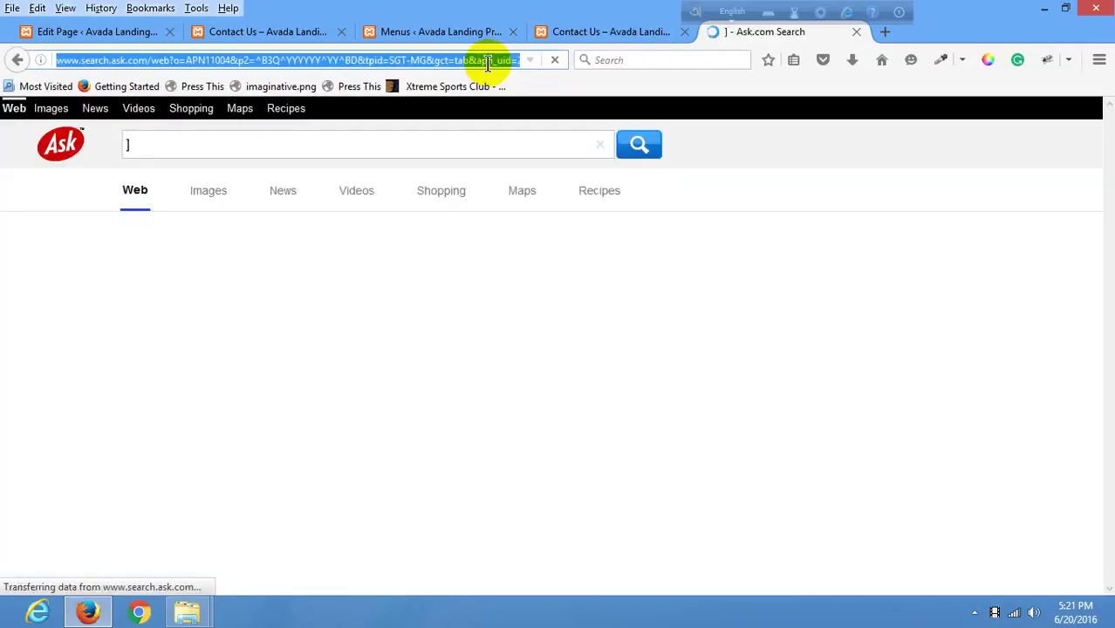
pyautogui.write('avad')
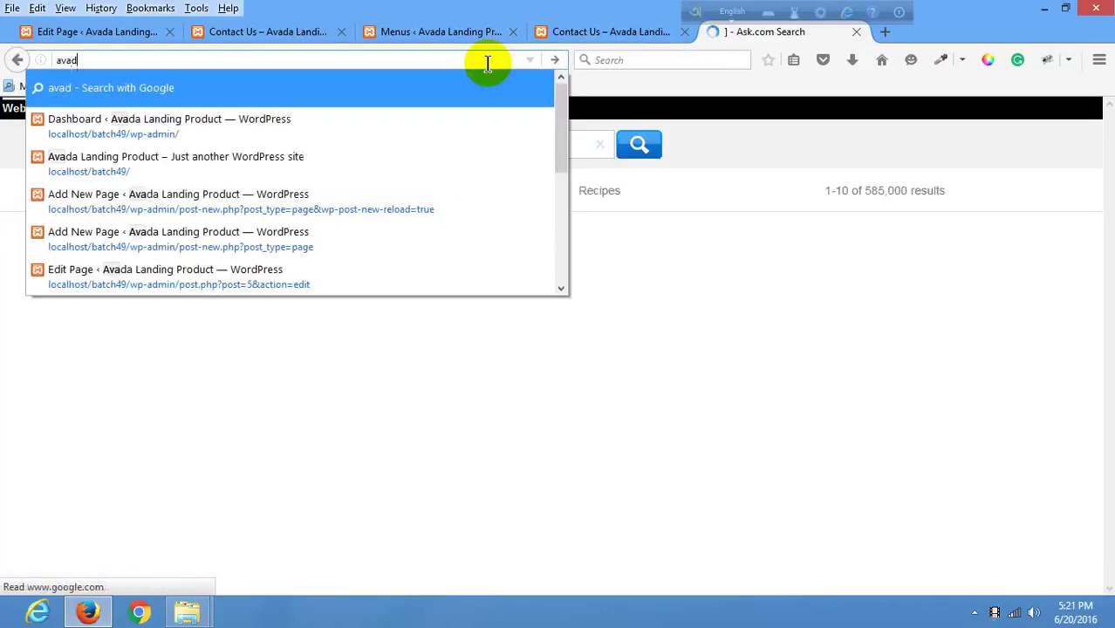
pyautogui.write('a theme')
pyautogui.press('Return')
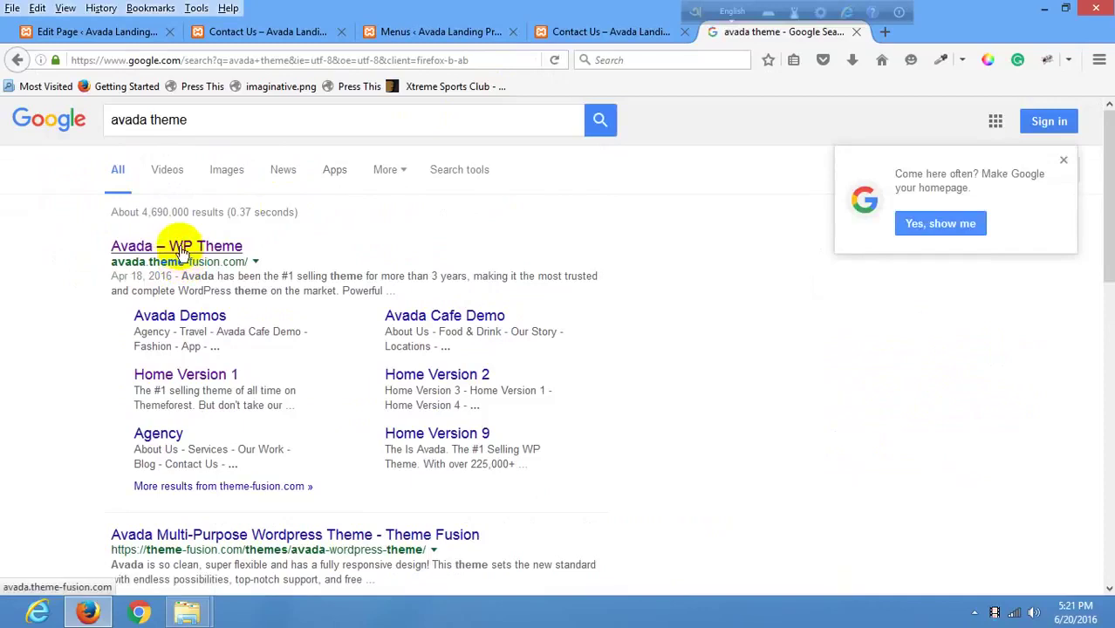
pyautogui.click(182, 251)
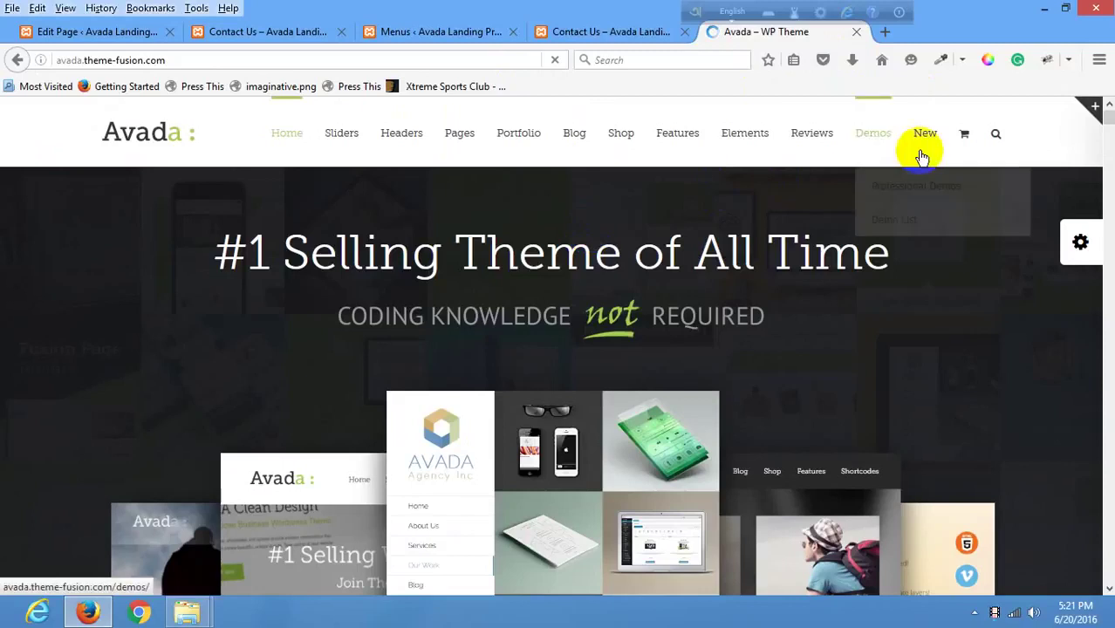
# Browse the Avada demo's menus to its Contact page and scroll down to the form.
pyautogui.moveTo(934, 140)
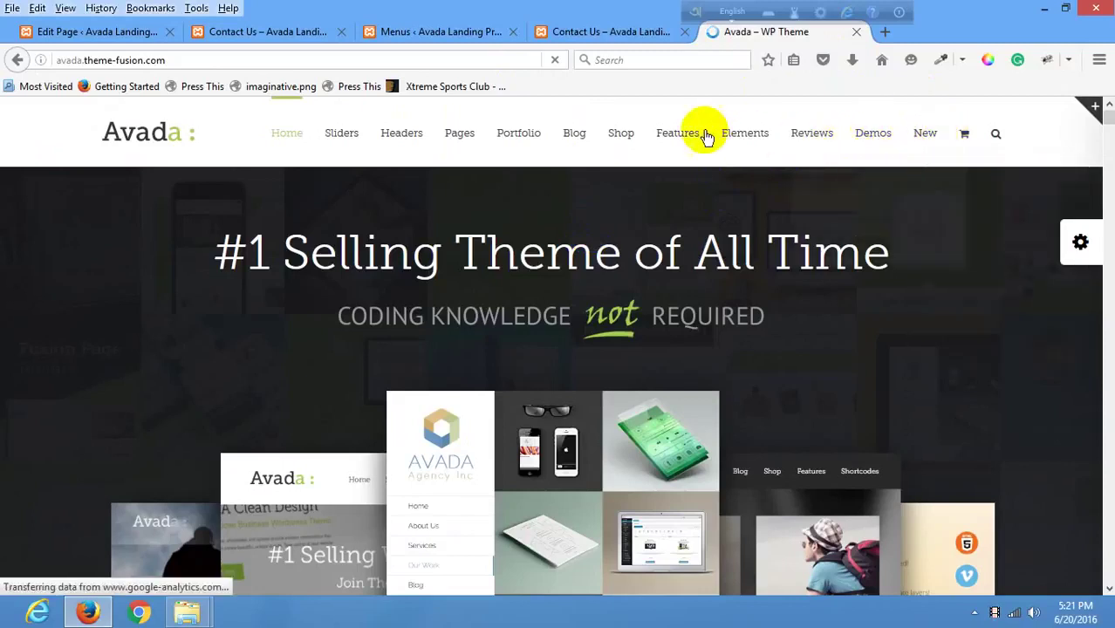
pyautogui.moveTo(643, 139)
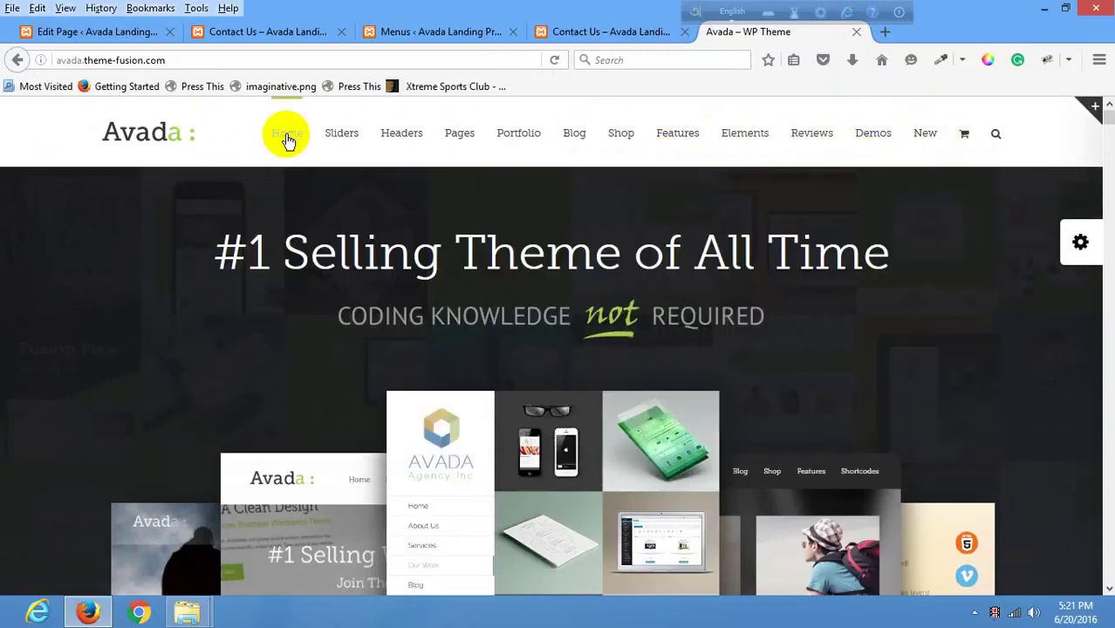
pyautogui.moveTo(294, 140)
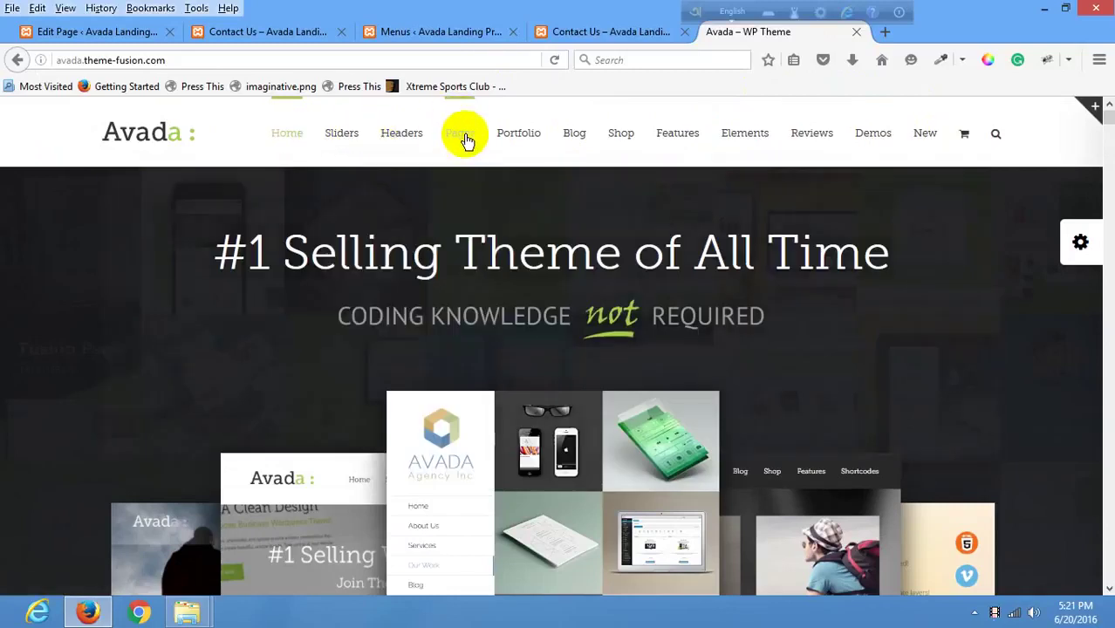
pyautogui.moveTo(466, 146)
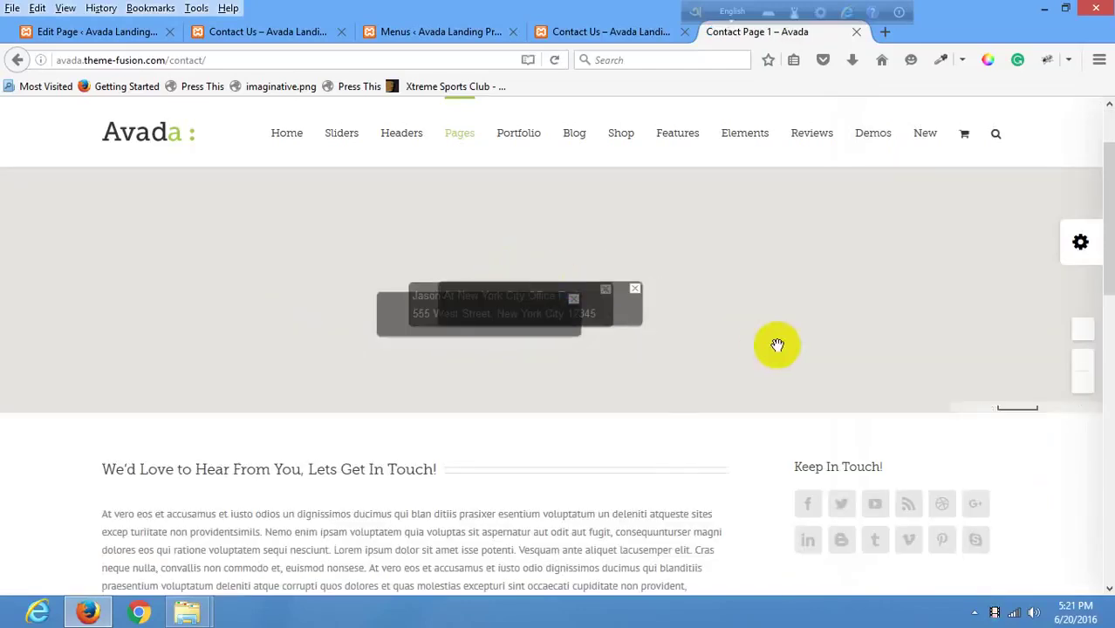
pyautogui.scroll(-3, 1109, 284)
pyautogui.scroll(-3, 1103, 287)
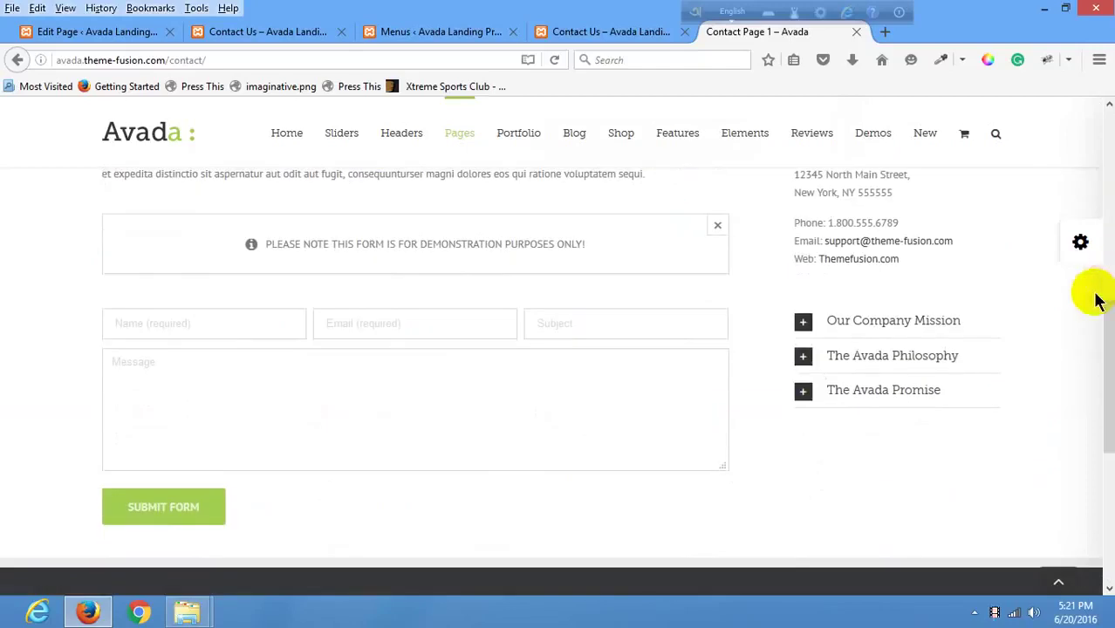
# Try the demo form's Email and Name fields, dismiss the demo notice, and return to Contact Us.
pyautogui.click(348, 324)
pyautogui.click(259, 329)
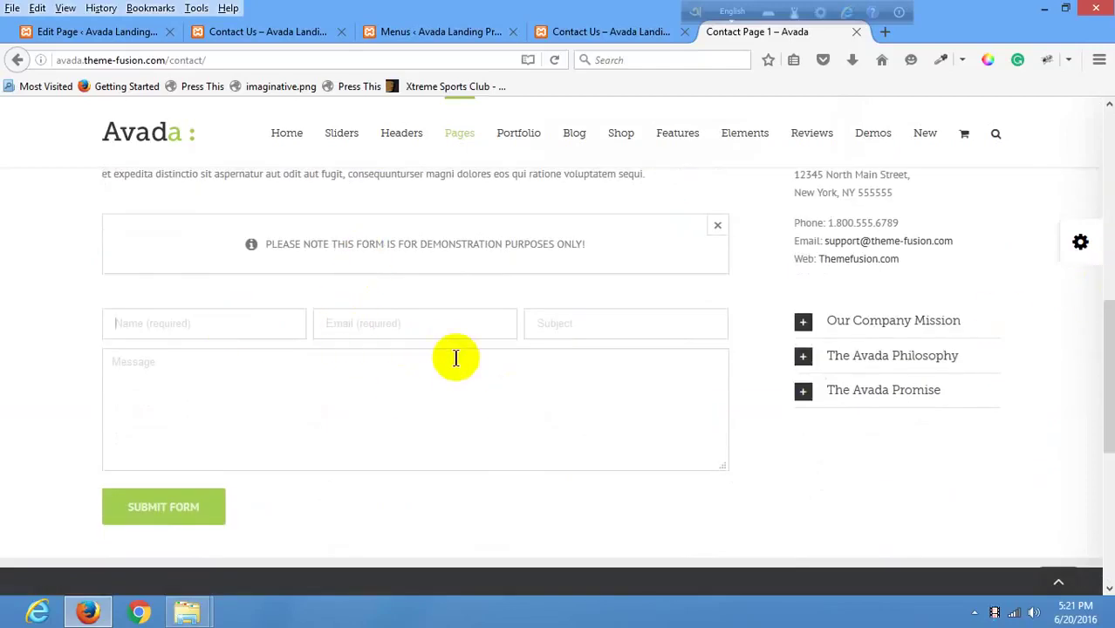
pyautogui.scroll(2, 455, 355)
pyautogui.click(719, 413)
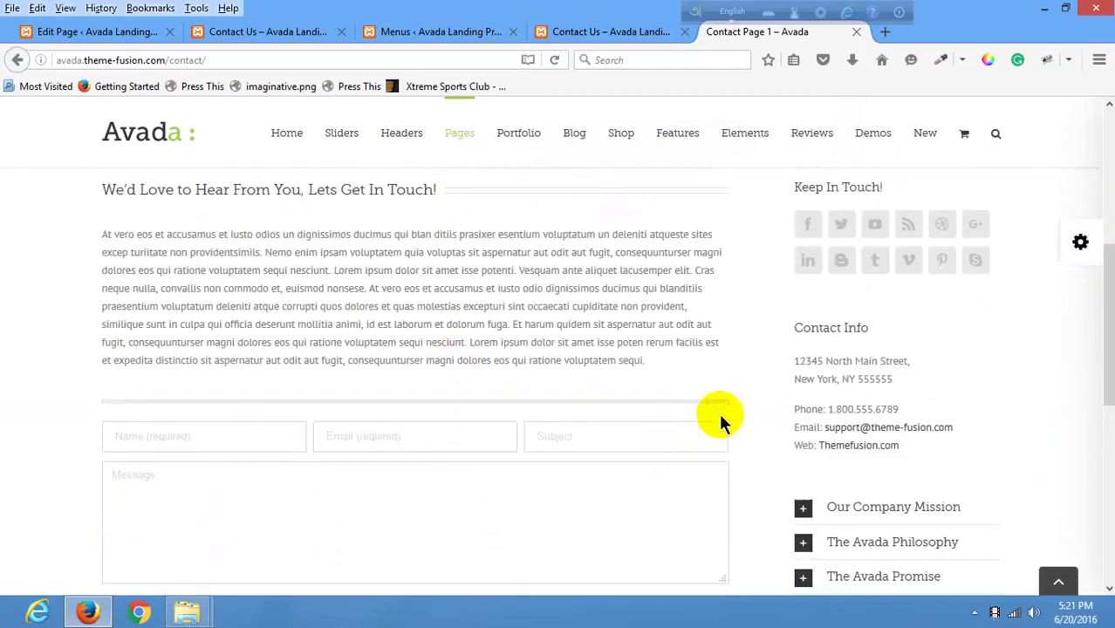
pyautogui.scroll(-3, 621, 423)
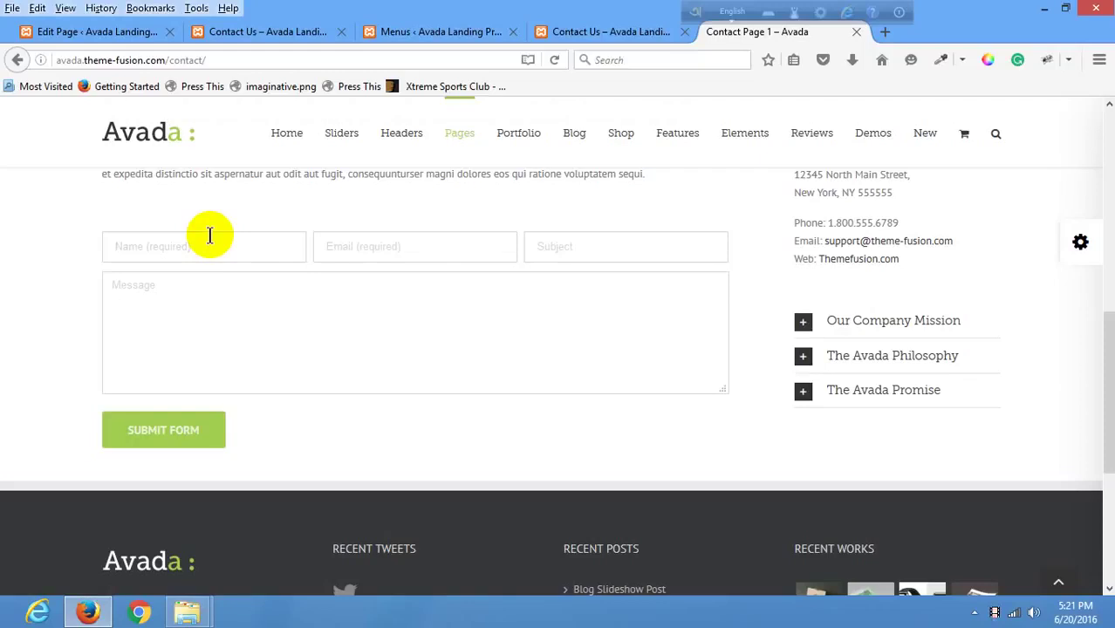
pyautogui.click(222, 33)
# From the Contact Us editor, open Installed Plugins in a new tab.
pyautogui.click(118, 31)
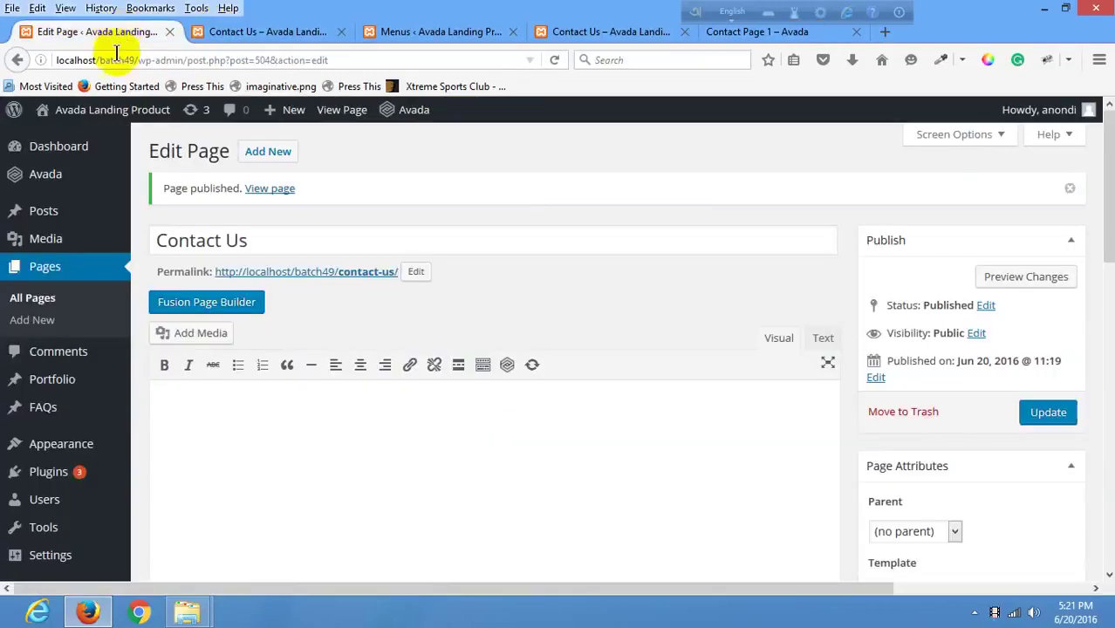
pyautogui.scroll(-1, 34, 419)
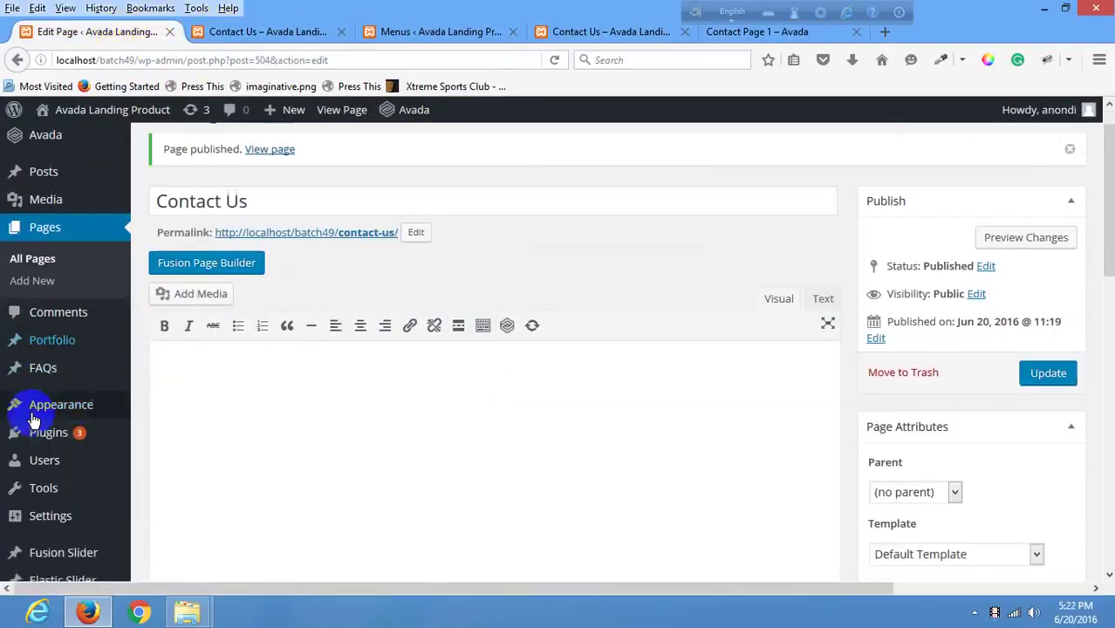
pyautogui.scroll(-5, 33, 419)
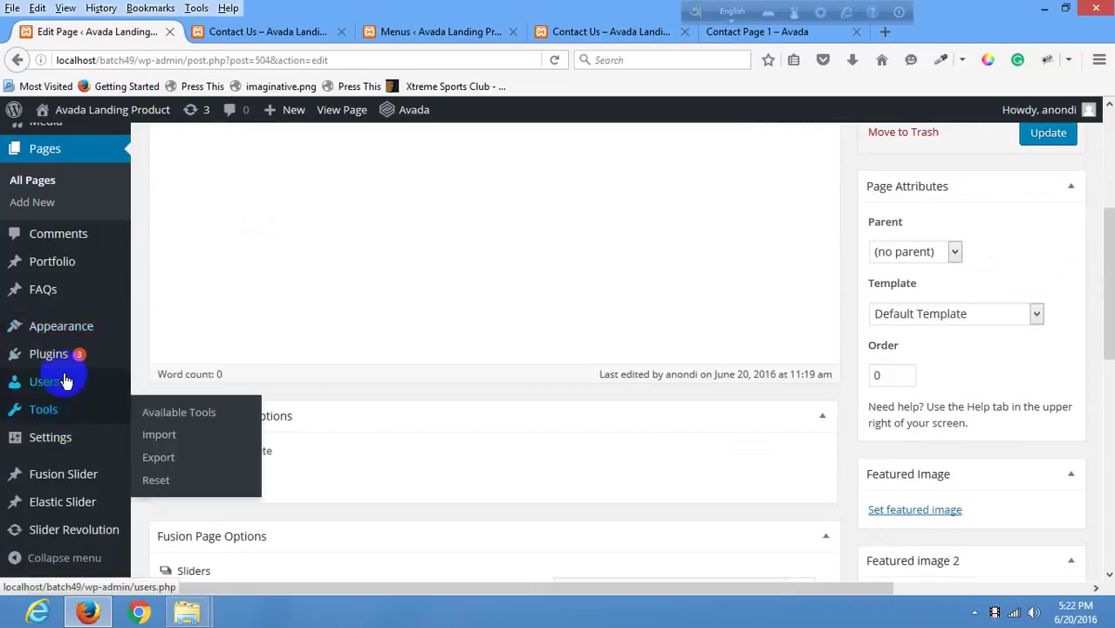
pyautogui.moveTo(53, 353)
pyautogui.rightClick(190, 365)
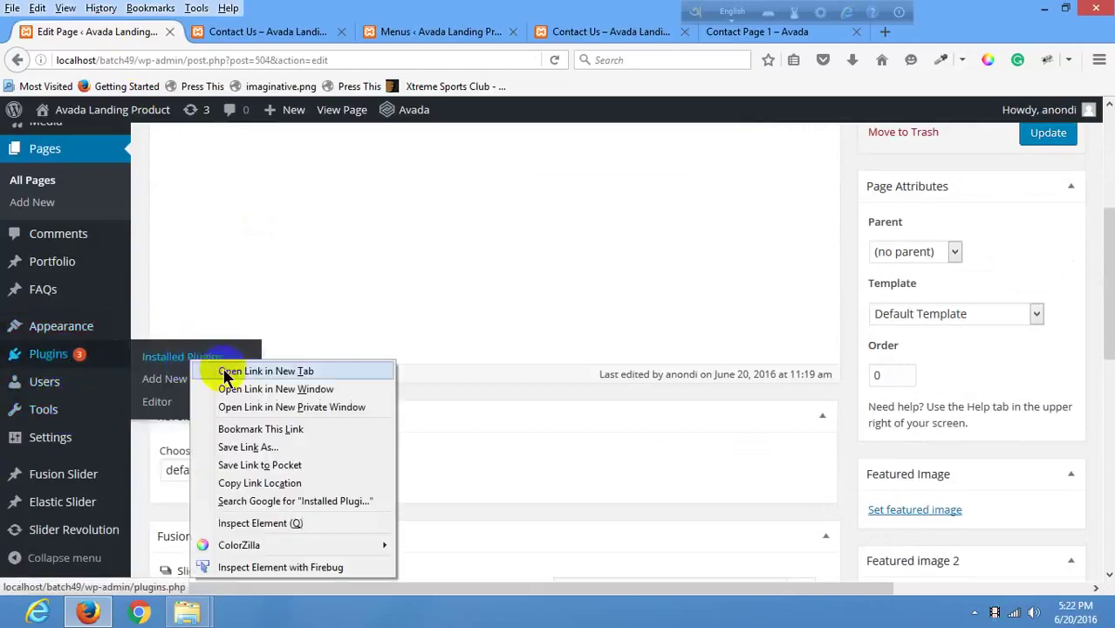
pyautogui.click(235, 367)
pyautogui.click(230, 33)
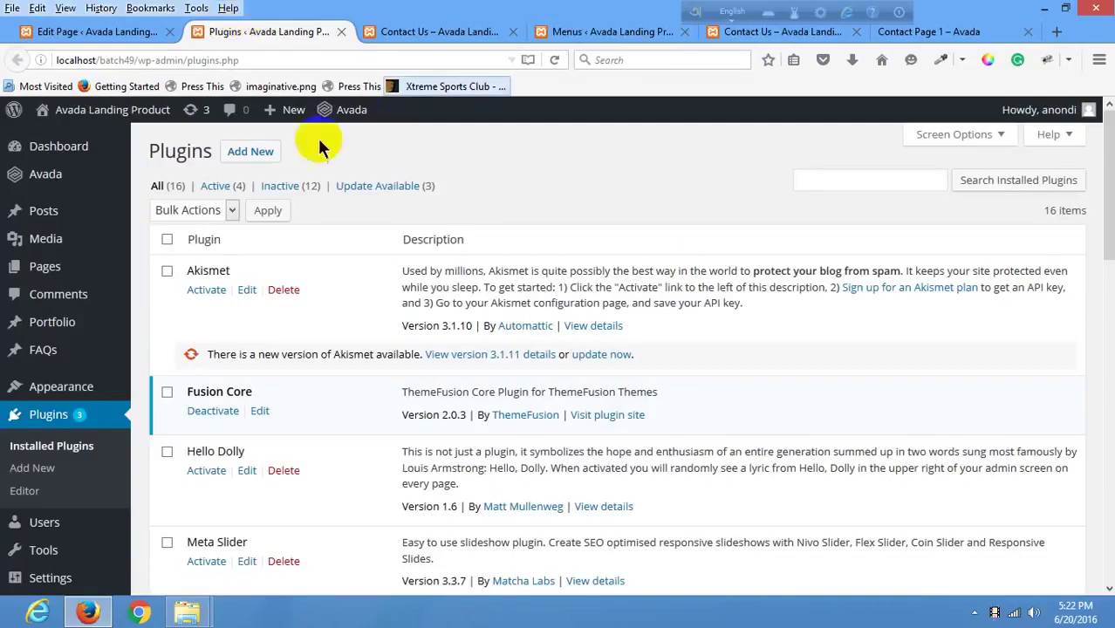
# Search Add New plugins for 'contact form 7'.
pyautogui.click(259, 155)
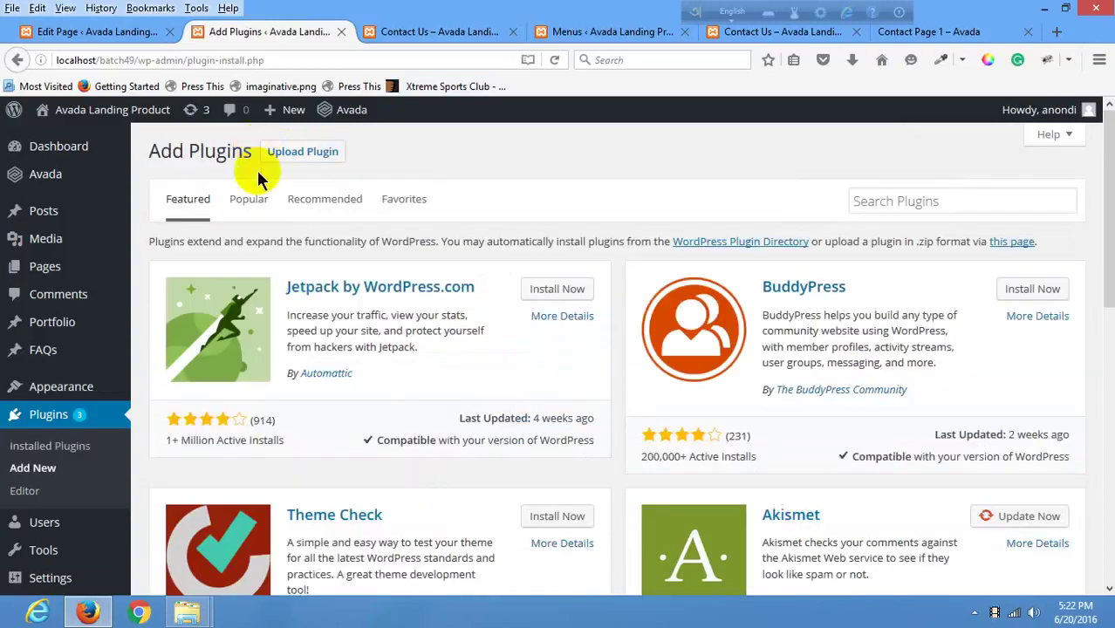
pyautogui.click(918, 201)
pyautogui.write('contact form')
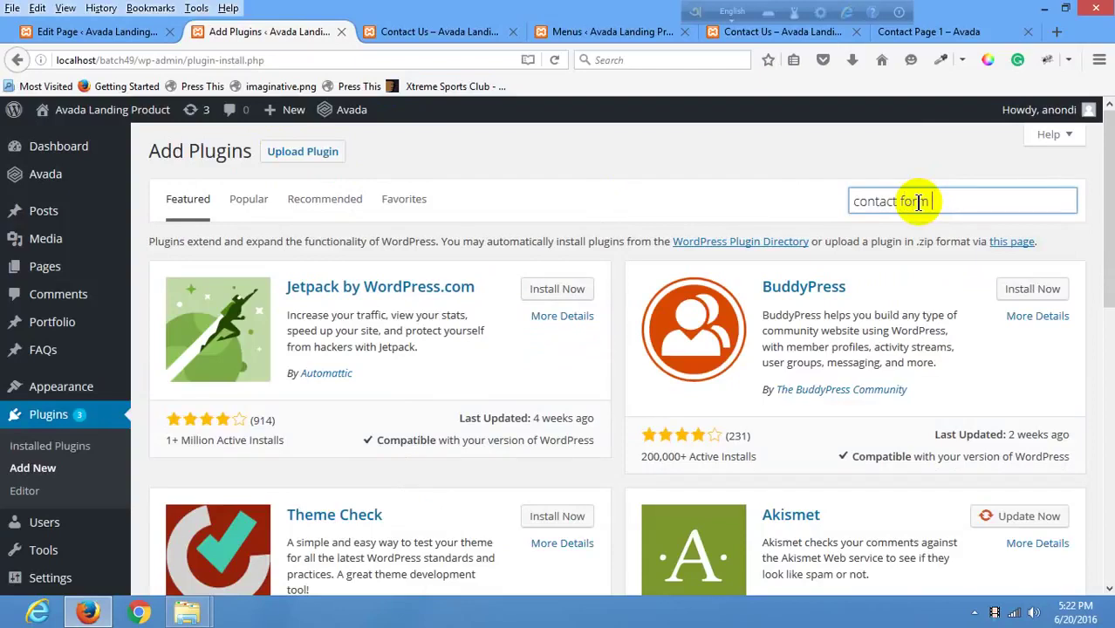
pyautogui.write('7')
pyautogui.scroll(-4, 801, 386)
pyautogui.scroll(-2, 802, 385)
pyautogui.scroll(5, 801, 386)
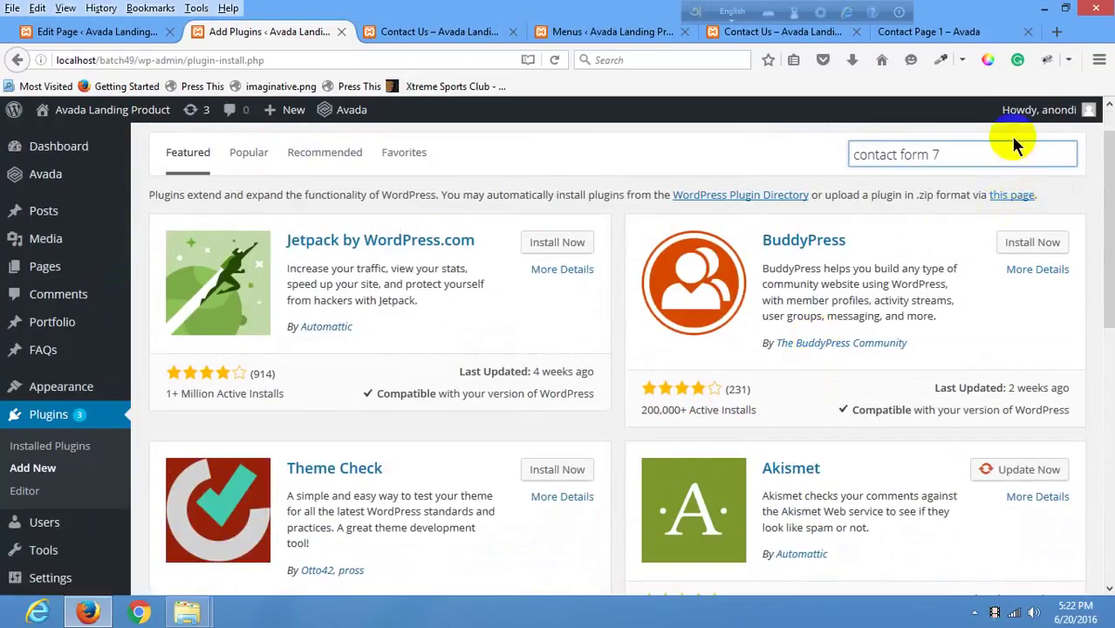
pyautogui.press('Return')
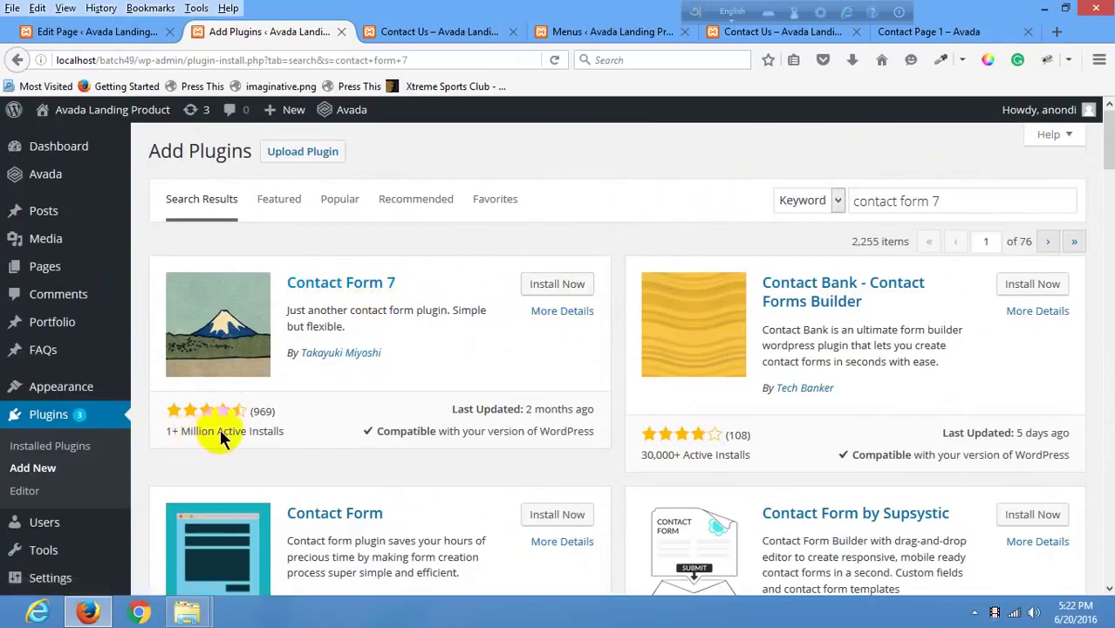
# Install Contact Form 7 4.4.2 and activate it, adding the Contact admin menu.
pyautogui.click(567, 283)
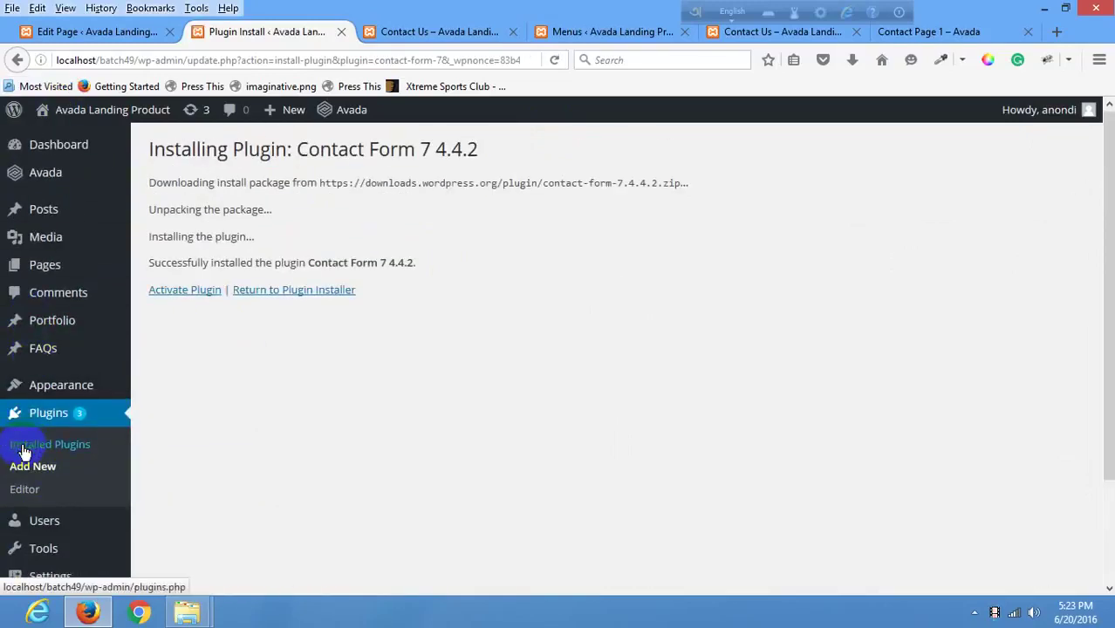
pyautogui.scroll(-3, 13, 440)
pyautogui.scroll(3, 12, 435)
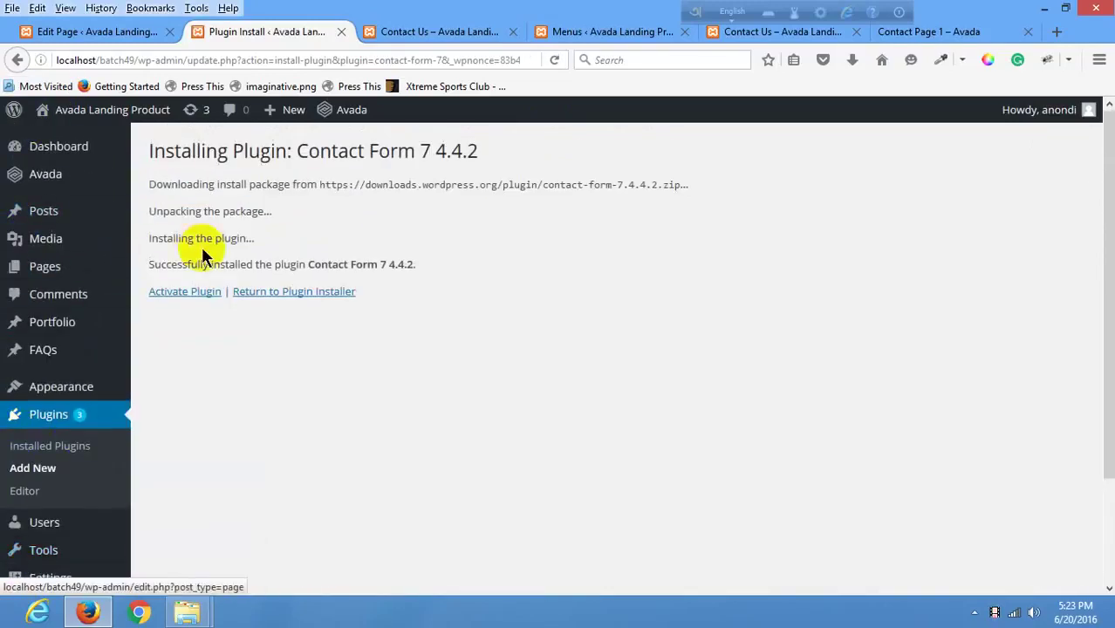
pyautogui.click(178, 292)
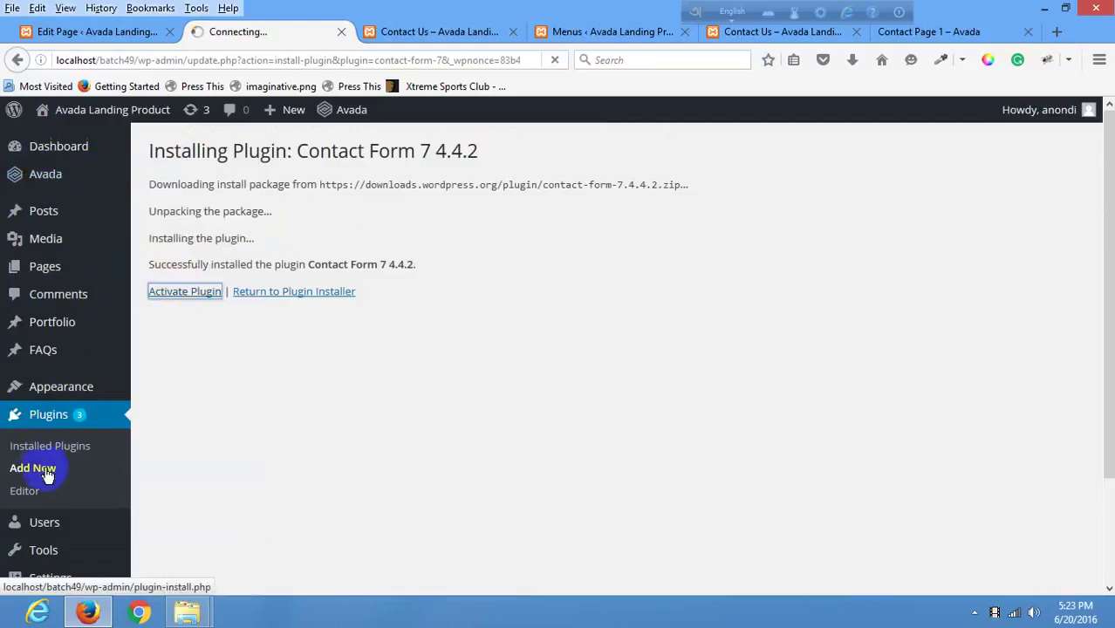
pyautogui.moveTo(57, 565)
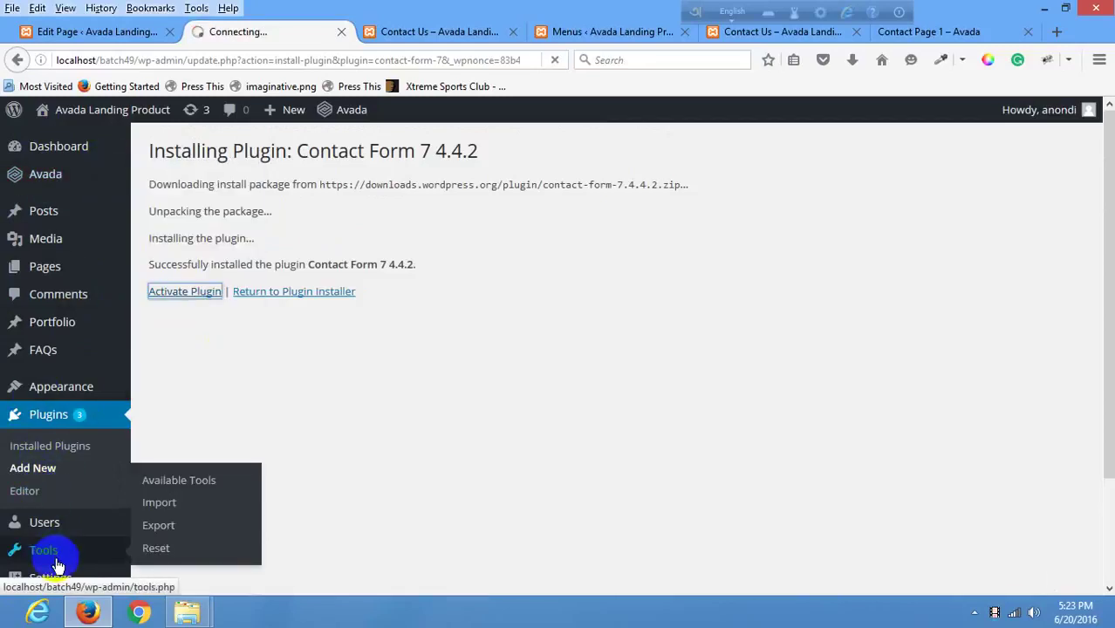
pyautogui.moveTo(4, 540)
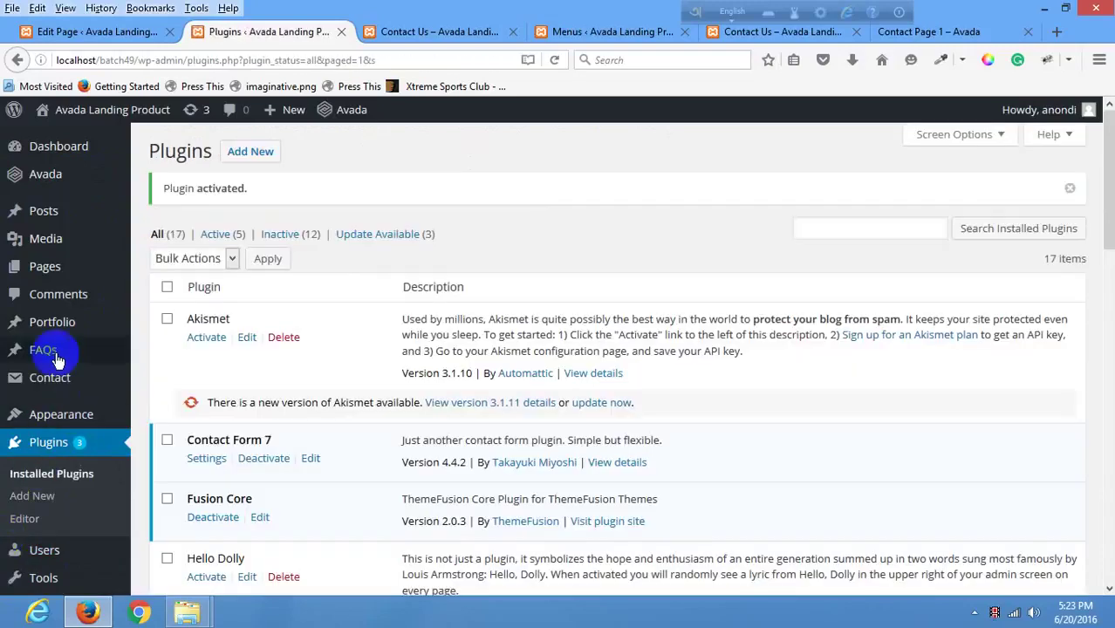
pyautogui.moveTo(55, 380)
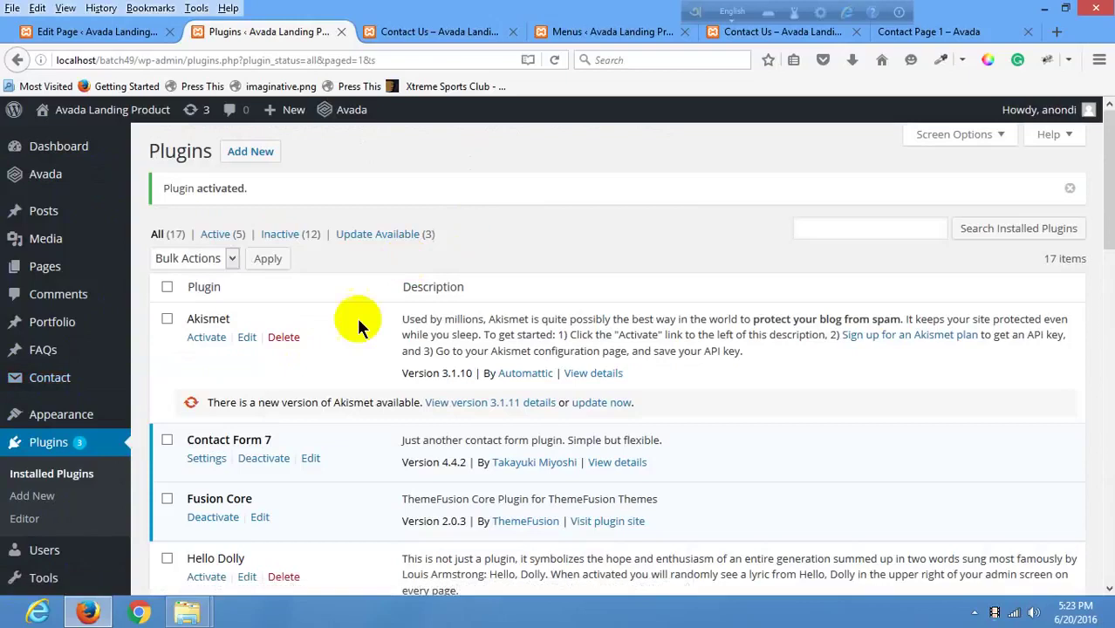
# Copy the Contact form 1 shortcode and return to the Contact Us page editor.
pyautogui.click(174, 379)
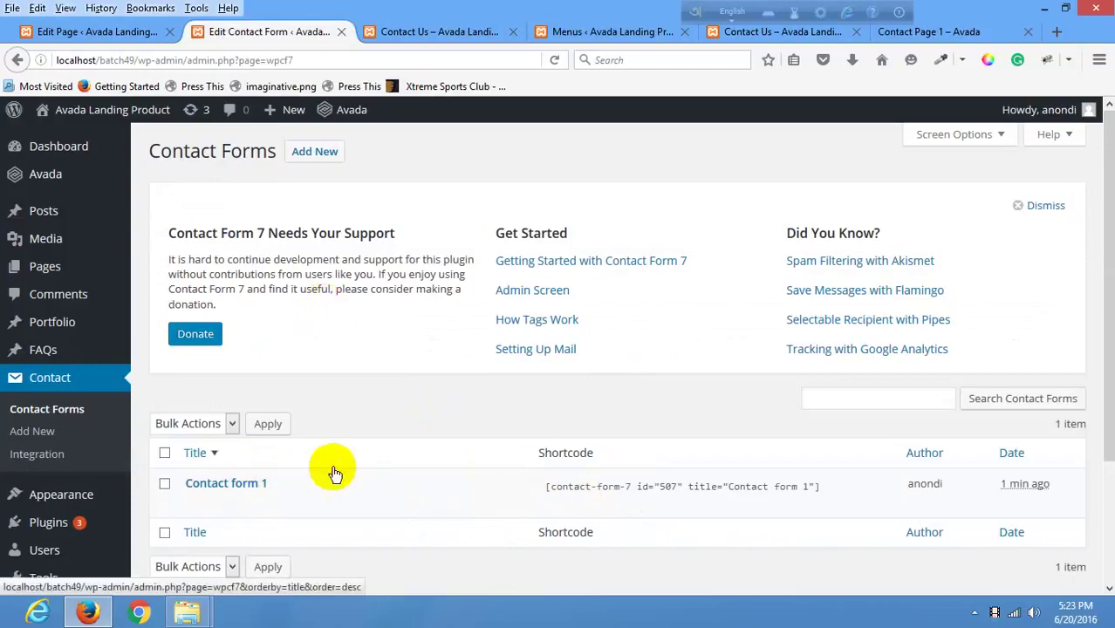
pyautogui.click(824, 486)
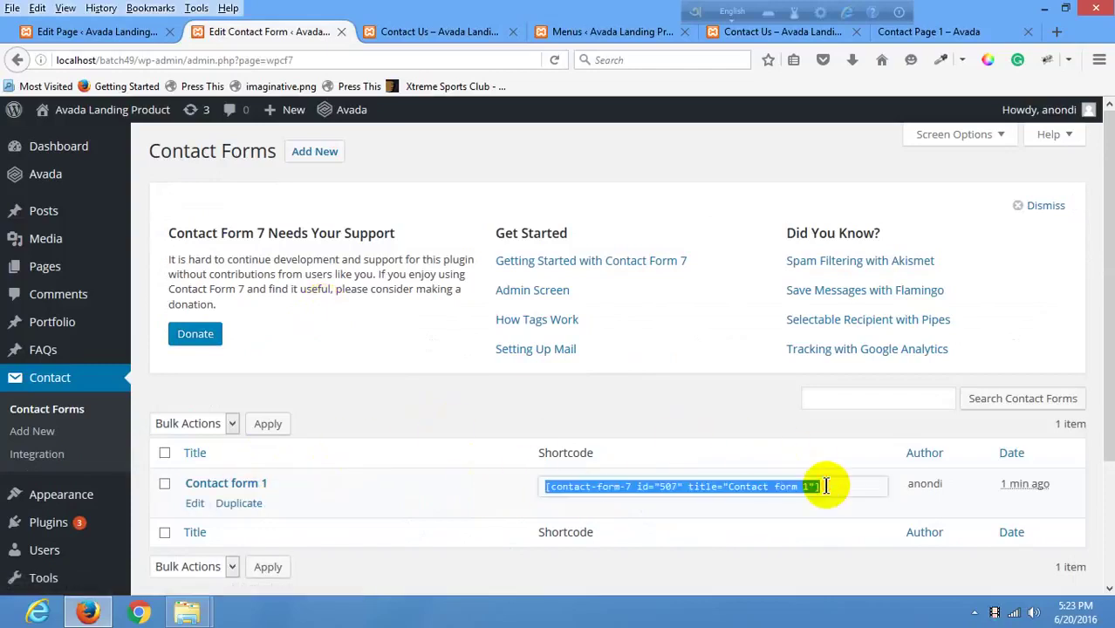
pyautogui.click(439, 31)
pyautogui.click(626, 33)
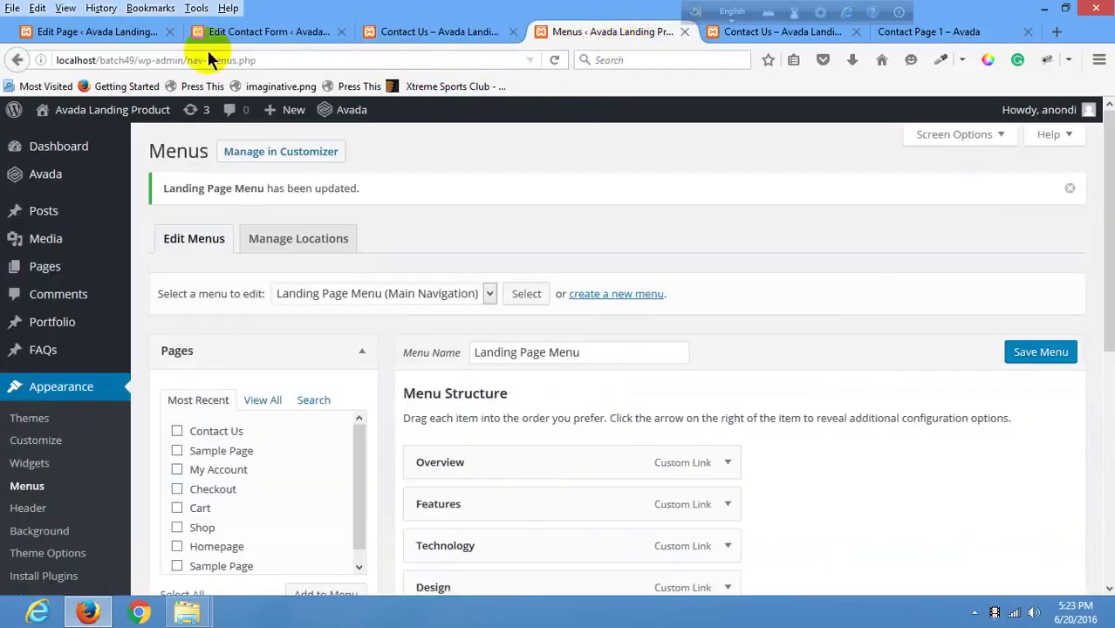
pyautogui.click(262, 33)
pyautogui.click(74, 35)
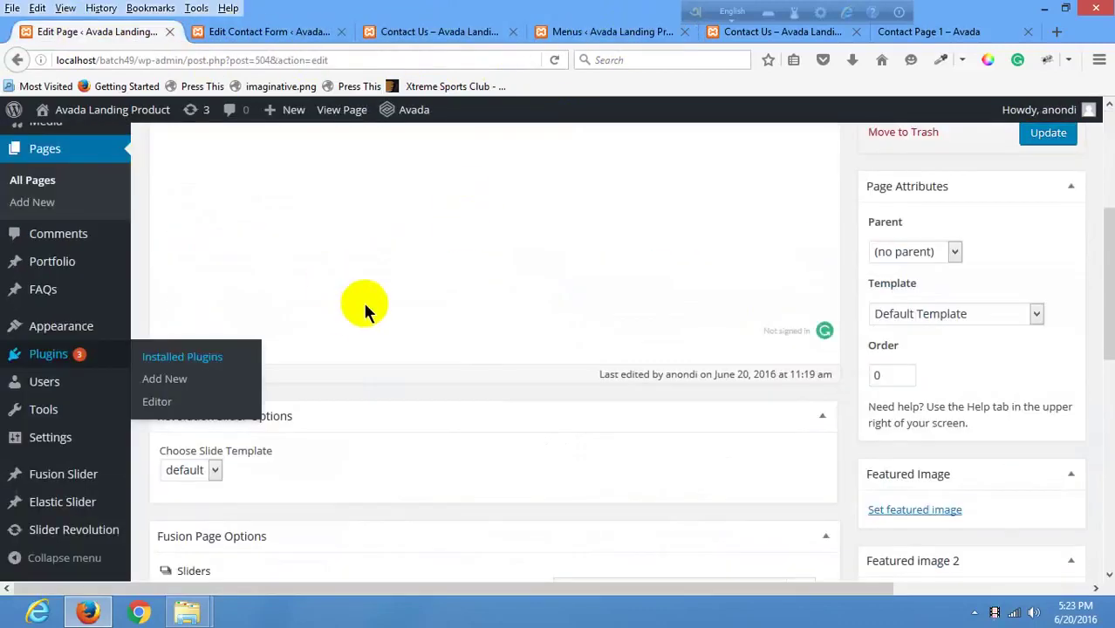
# Paste the shortcode into the page content, update the page, and view it live.
pyautogui.scroll(5, 349, 296)
pyautogui.click(334, 440)
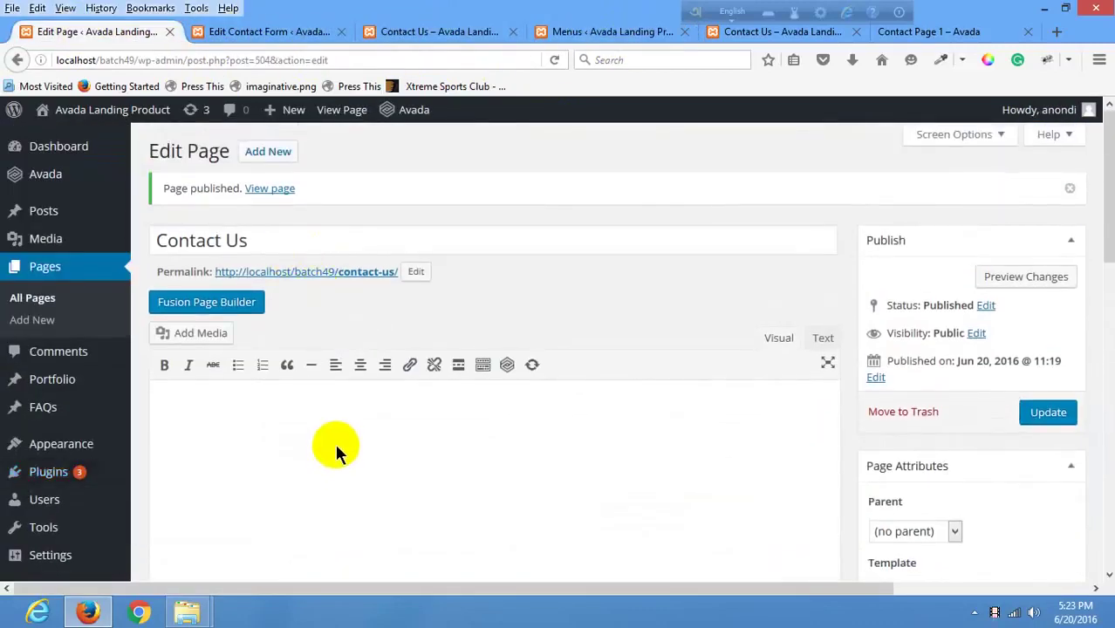
pyautogui.write('[contact-form-7 id="507" title="Contact form 1"]')
pyautogui.click(1040, 417)
pyautogui.click(427, 31)
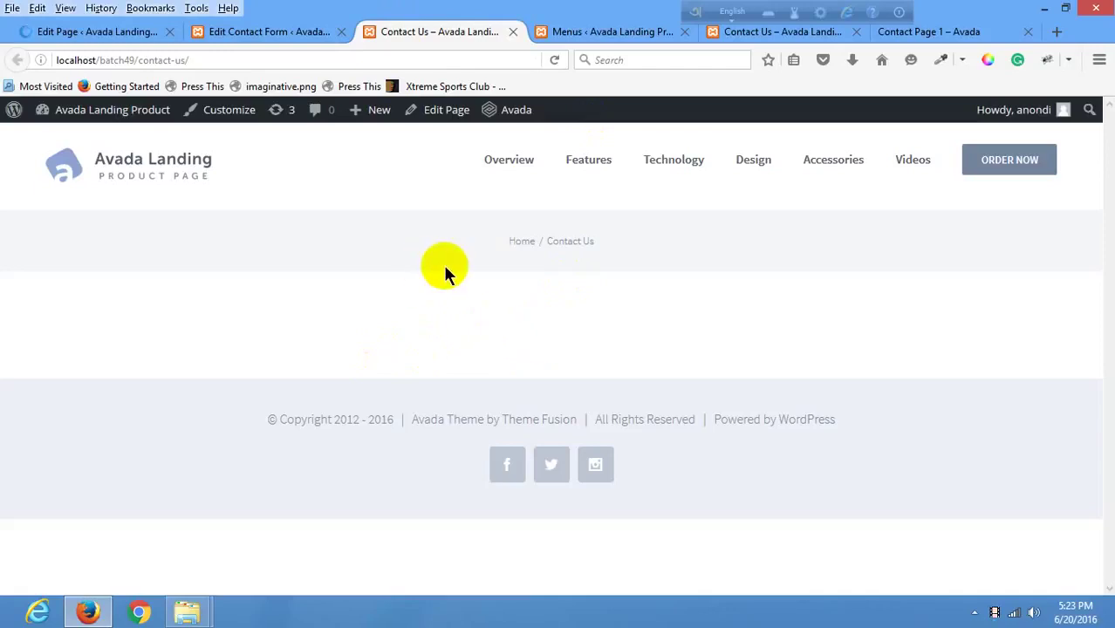
# Reload the Contact Us page and click through its Name, Email and message fields.
pyautogui.rightClick(506, 279)
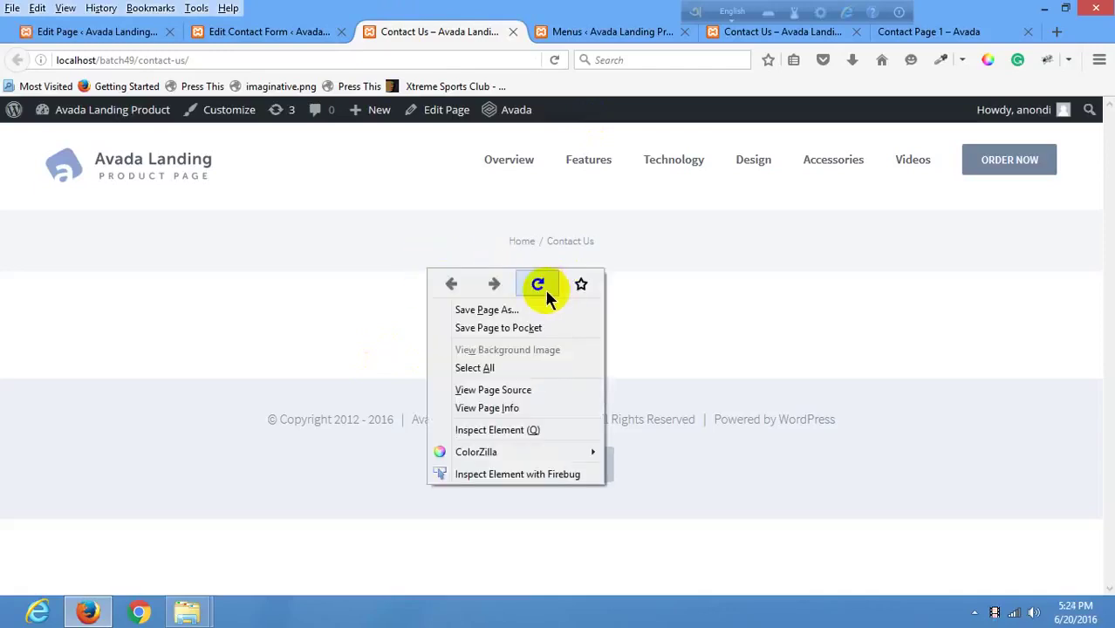
pyautogui.click(539, 285)
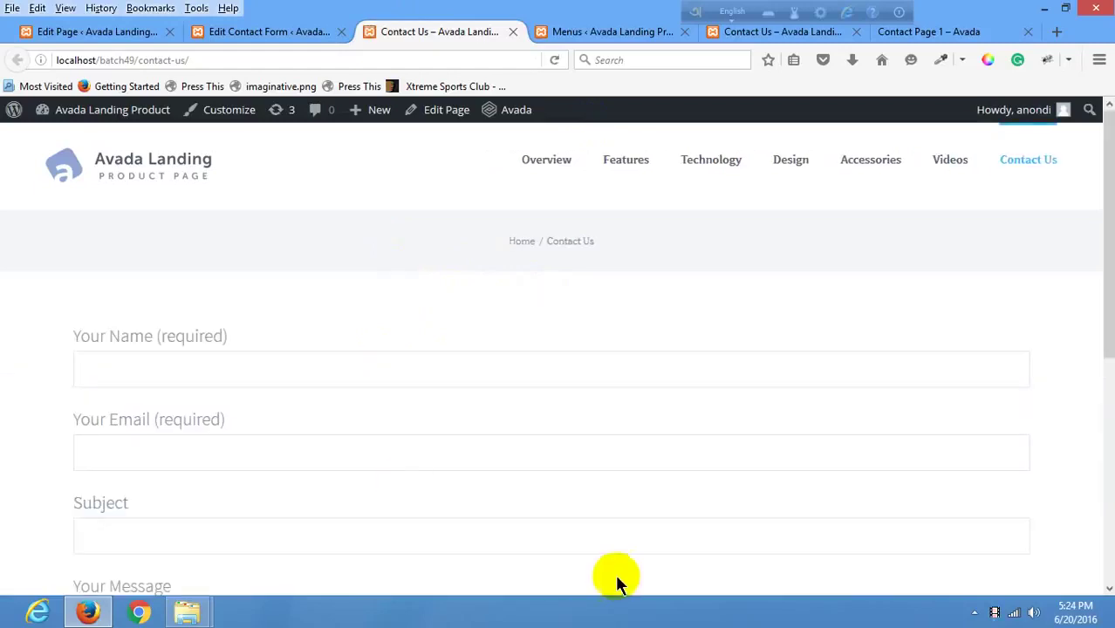
pyautogui.click(523, 384)
pyautogui.scroll(-2, 301, 375)
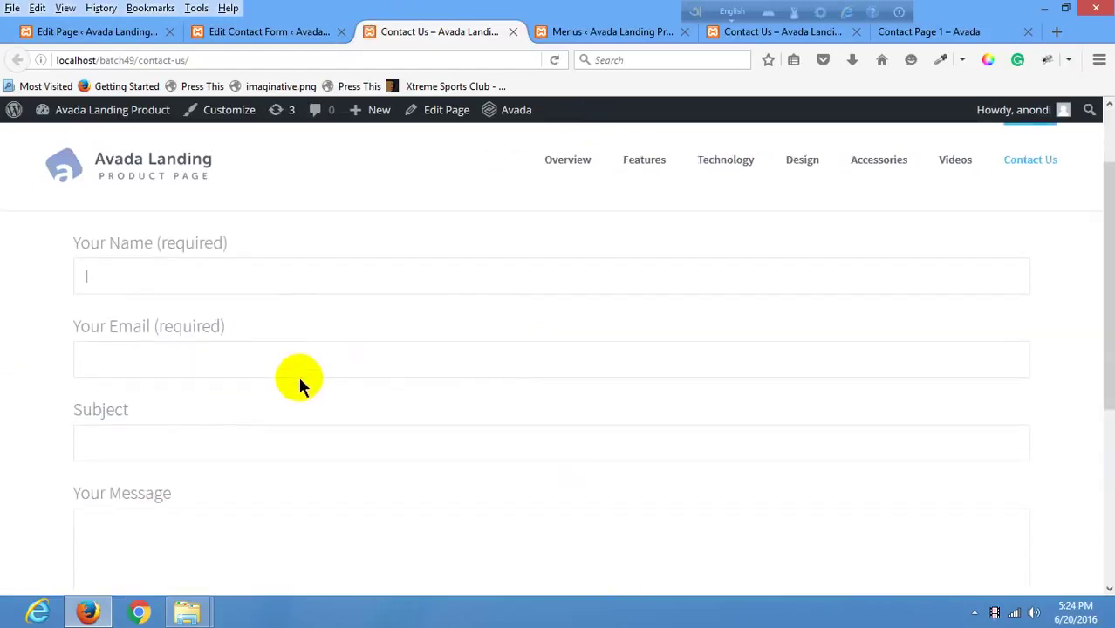
pyautogui.click(295, 353)
pyautogui.click(218, 428)
pyautogui.scroll(-3, 228, 392)
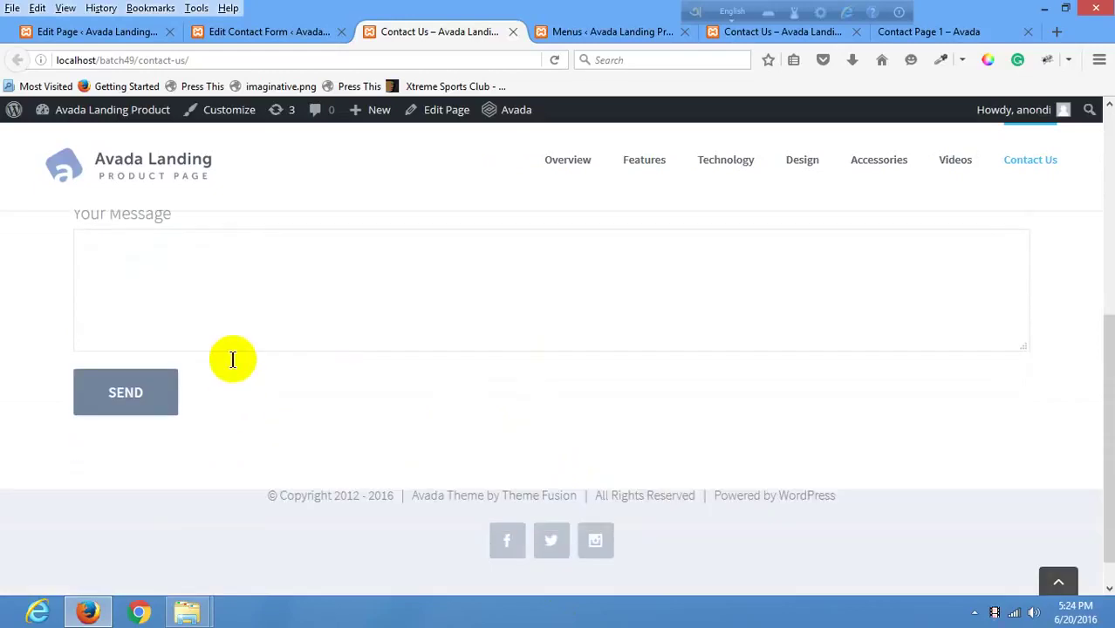
pyautogui.click(223, 287)
# Submit the empty form and check the 'The field is required' errors on Name and Email.
pyautogui.click(164, 391)
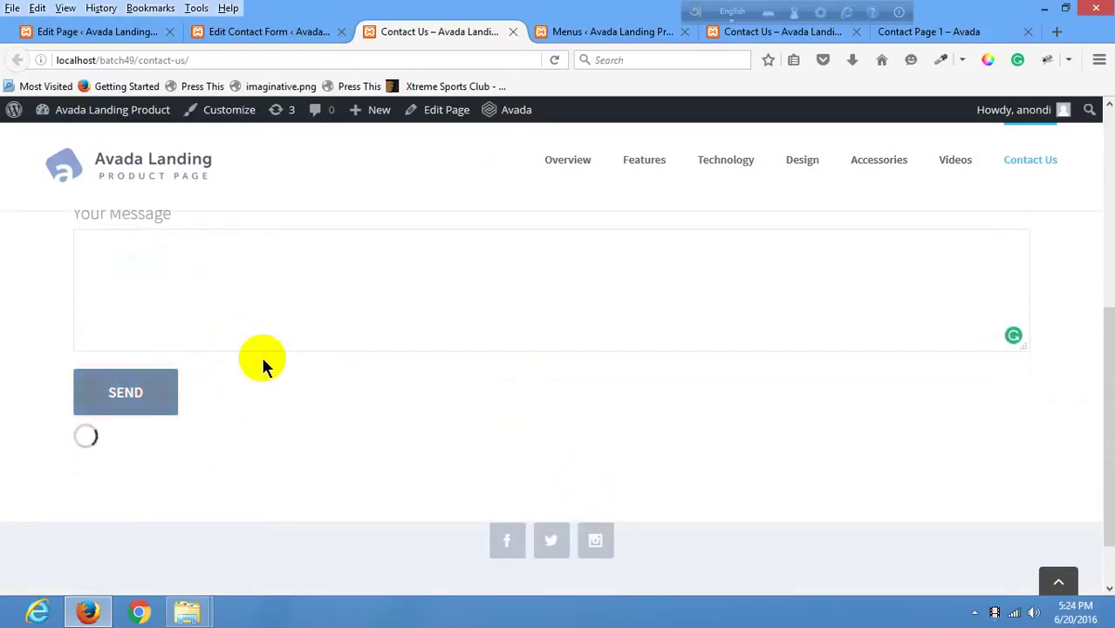
pyautogui.scroll(-3, 262, 365)
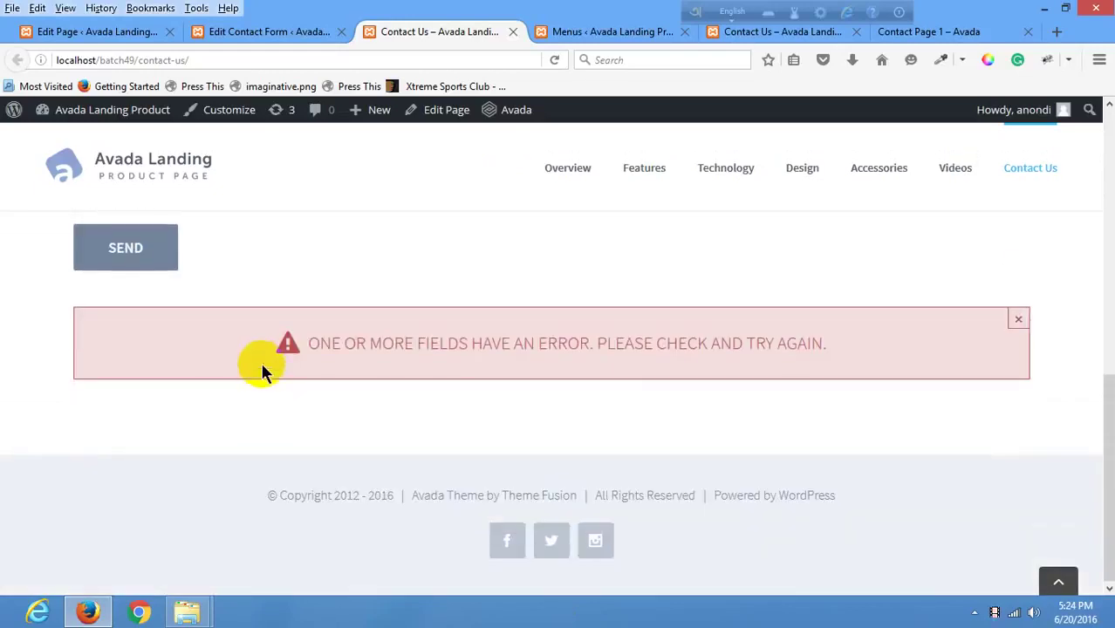
pyautogui.scroll(10, 293, 368)
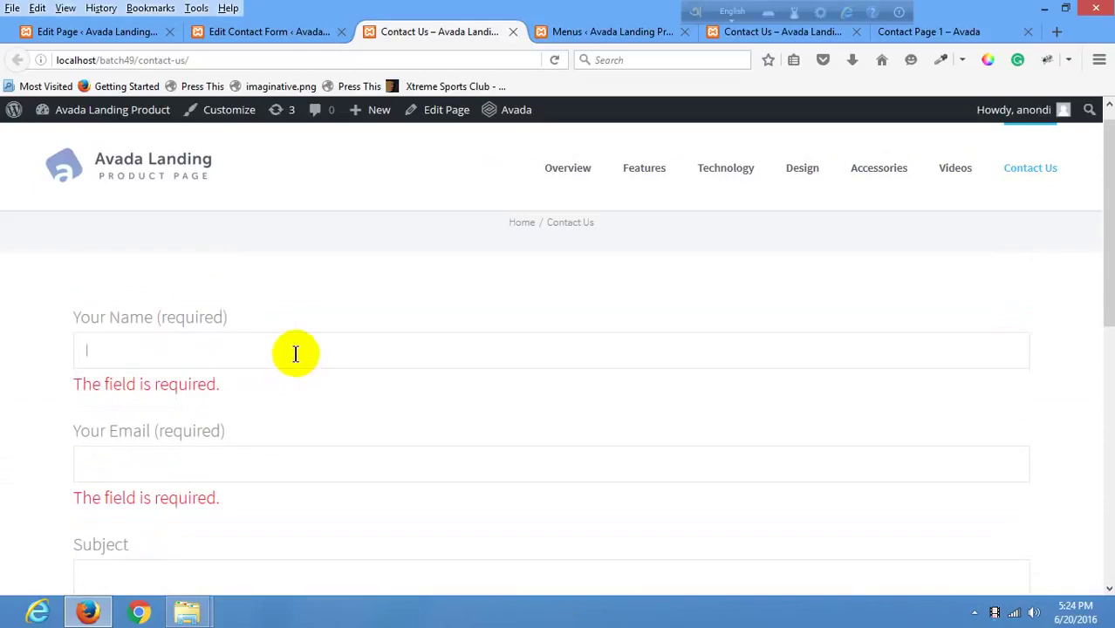
pyautogui.scroll(-5, 281, 336)
pyautogui.scroll(5, 281, 343)
pyautogui.click(282, 347)
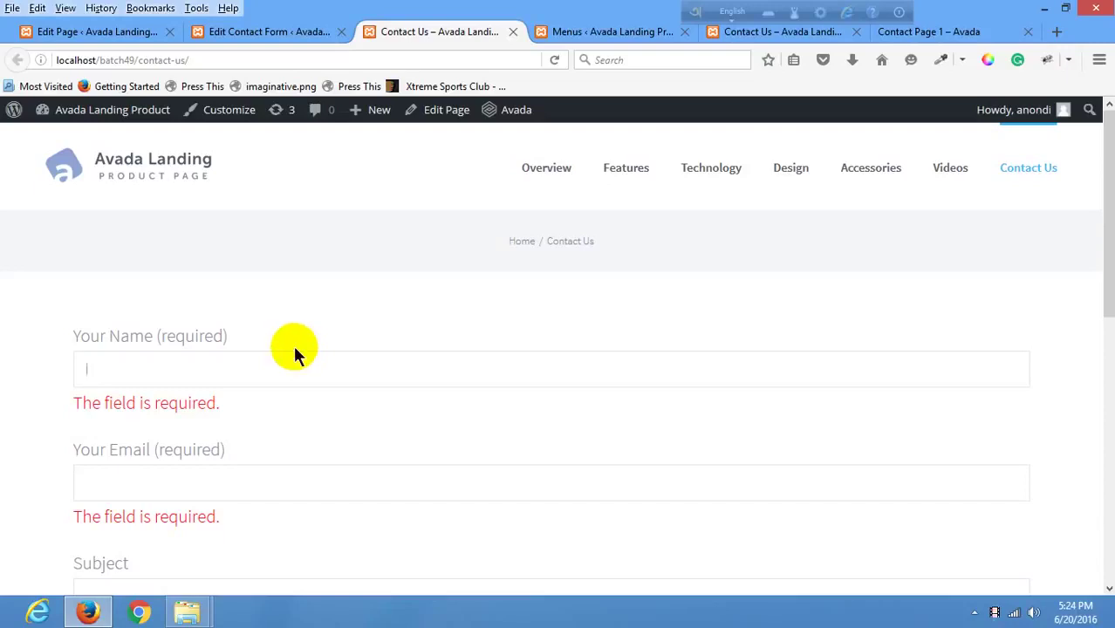
pyautogui.scroll(-4, 372, 289)
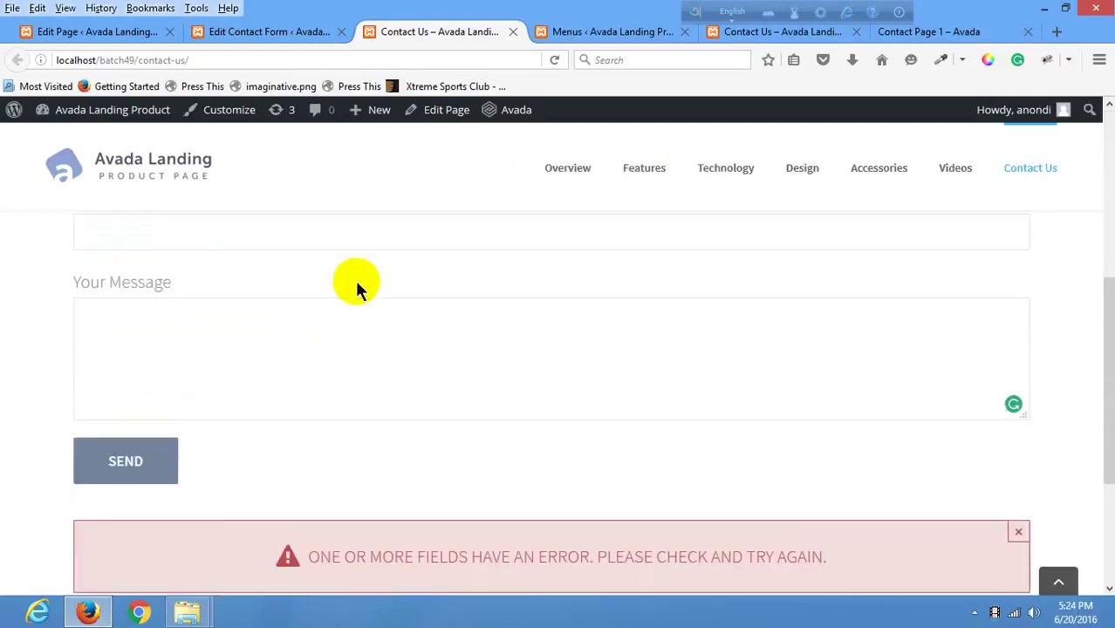
pyautogui.scroll(2, 383, 268)
pyautogui.scroll(2, 383, 268)
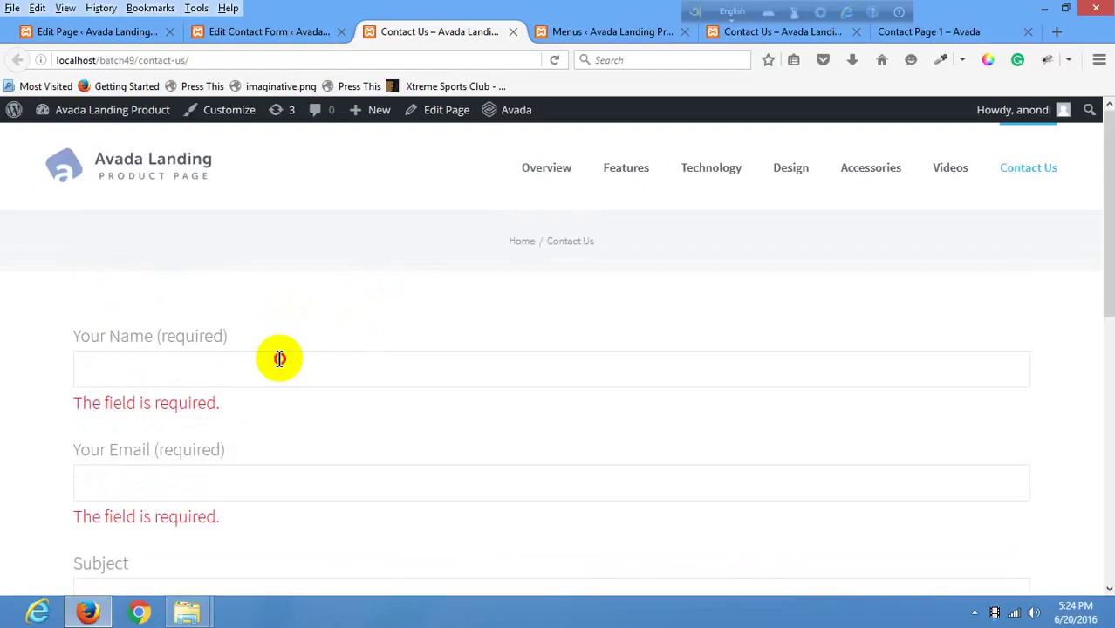
pyautogui.click(279, 360)
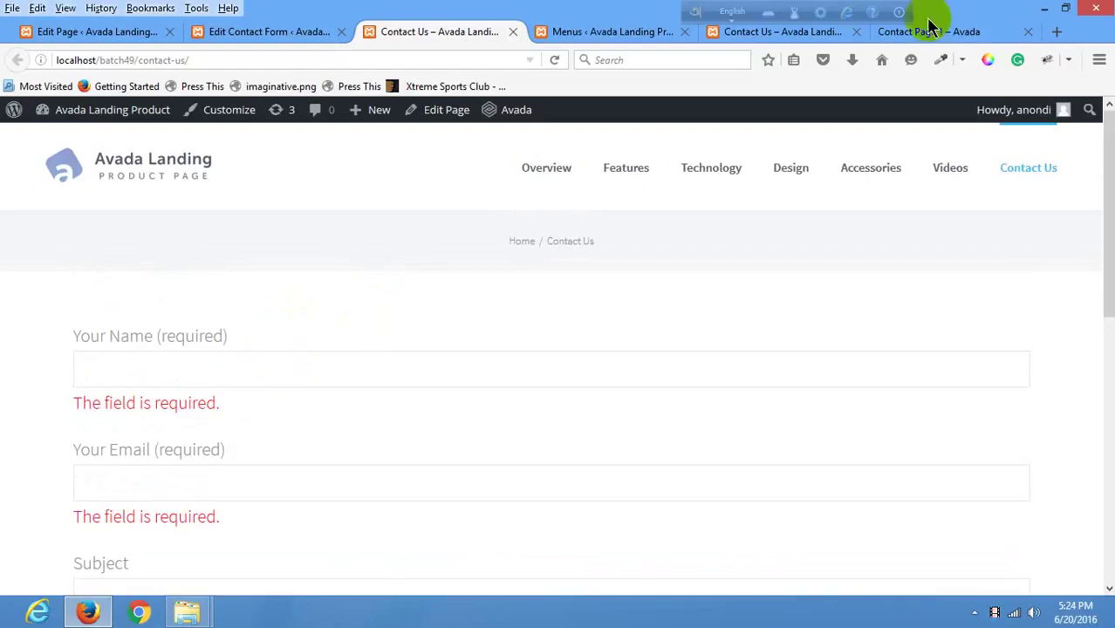
# On the Avada demo contact page, inspect the Name field's markup in Firebug.
pyautogui.click(789, 35)
pyautogui.click(913, 33)
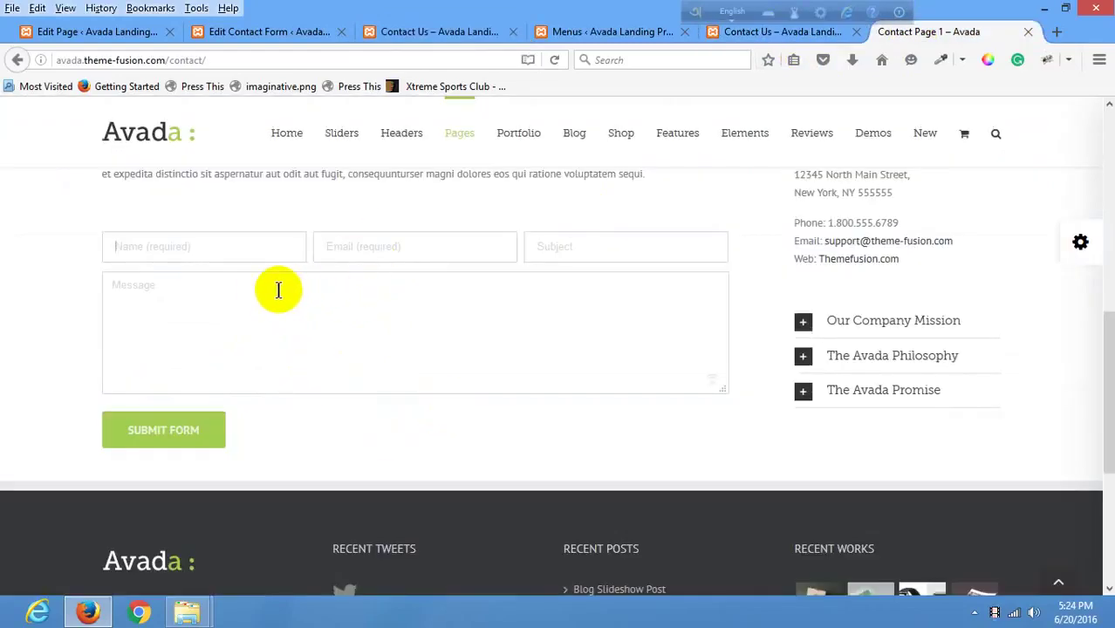
pyautogui.rightClick(256, 258)
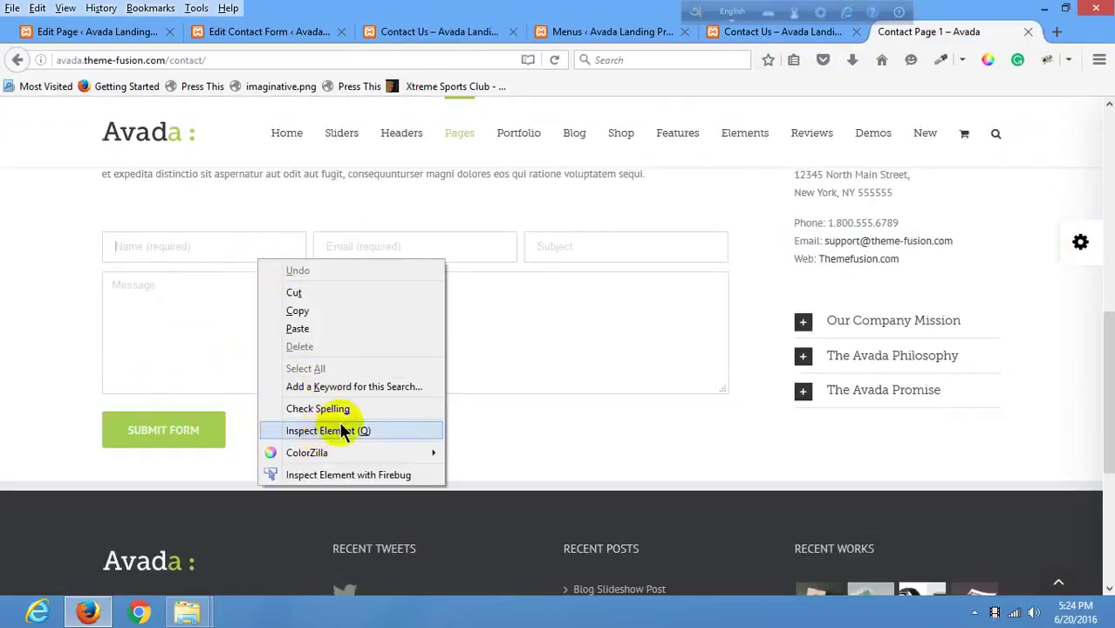
pyautogui.click(367, 475)
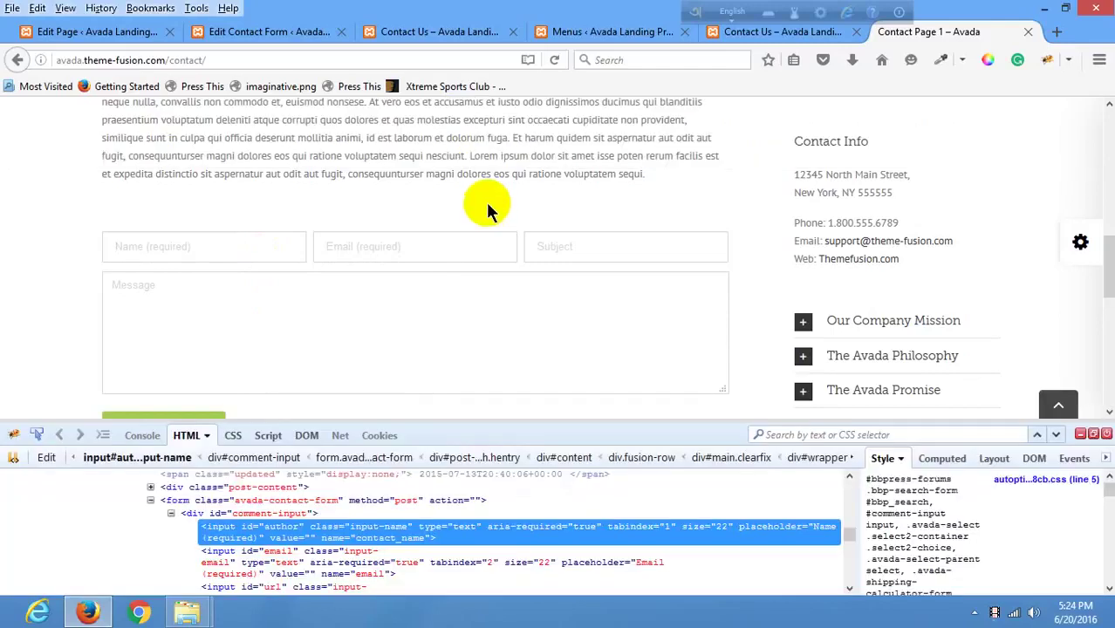
# Open the whole <form> element's HTML for editing and select all of it.
pyautogui.click(179, 500)
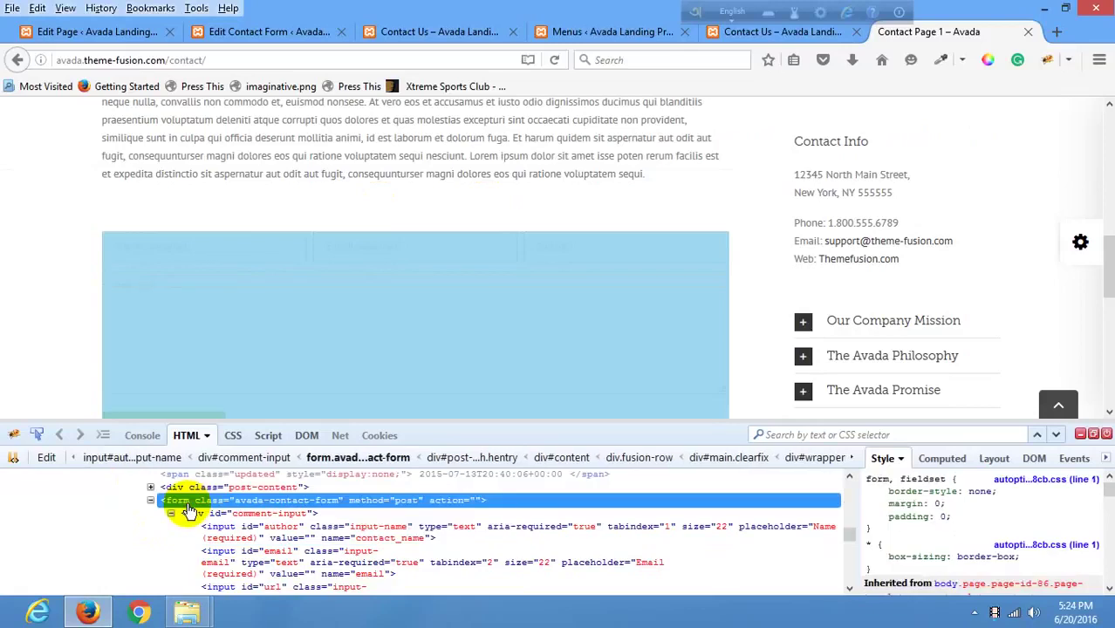
pyautogui.scroll(-3, 33, 308)
pyautogui.scroll(3, 81, 329)
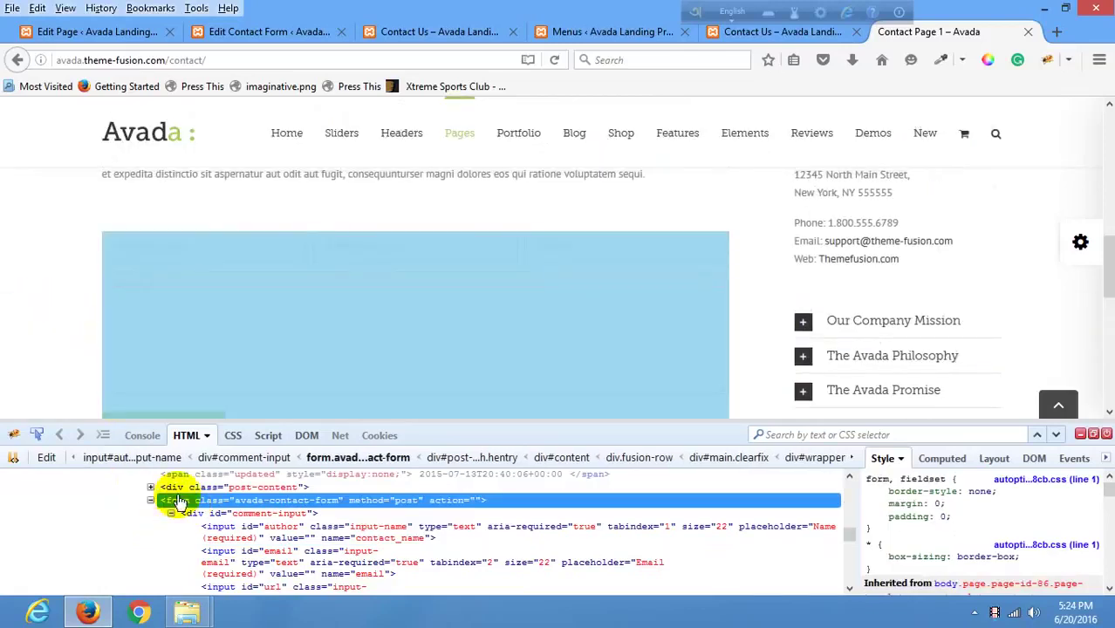
pyautogui.rightClick(179, 502)
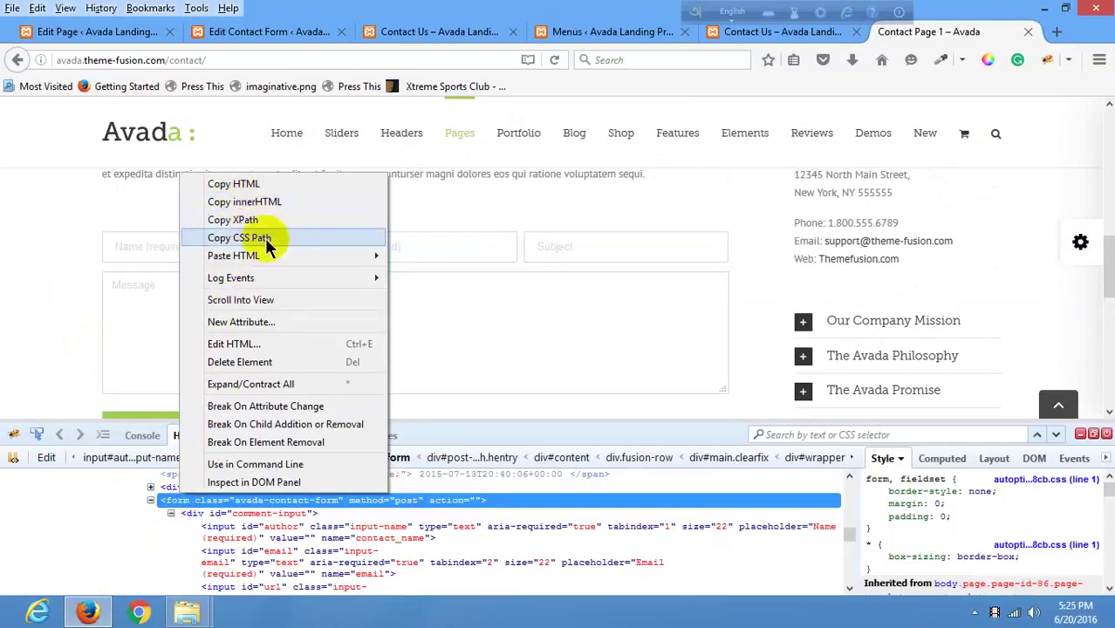
pyautogui.click(259, 341)
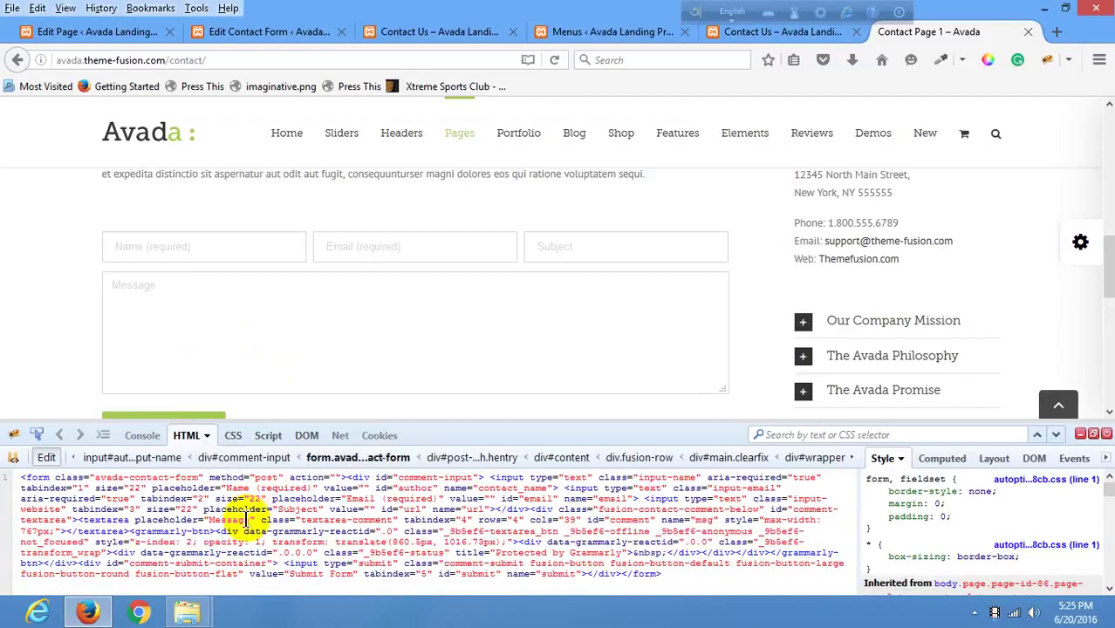
pyautogui.moveTo(249, 518); pyautogui.dragTo(225, 502)
pyautogui.hotkey('ctrl', 'a')
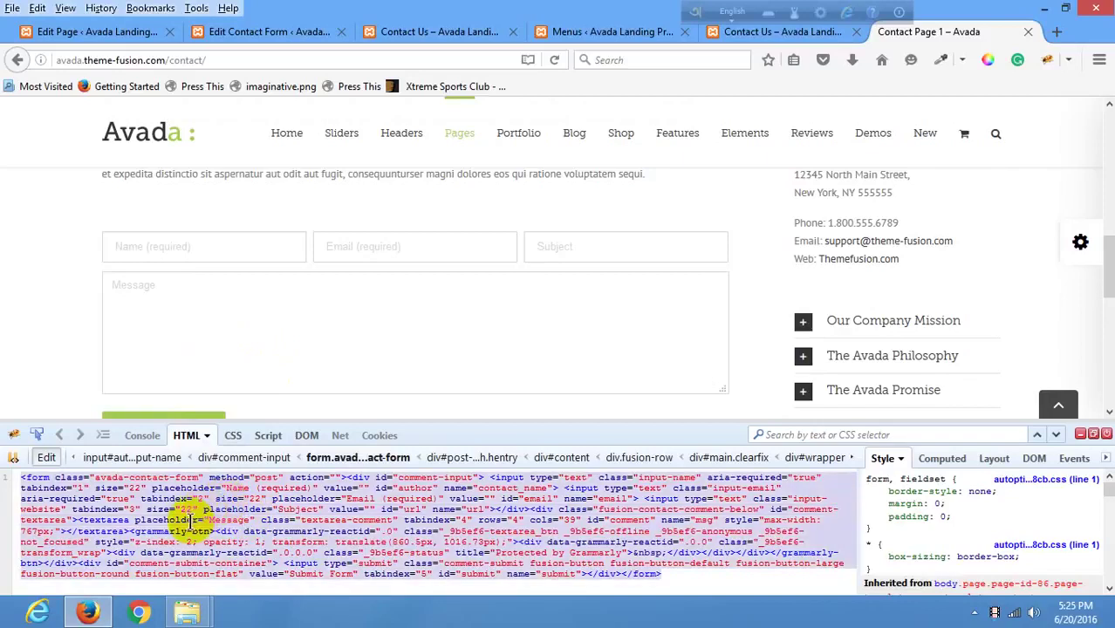
# Go to the Contact Form 7 forms list, dismiss the support notice, and start a new form.
pyautogui.click(225, 33)
pyautogui.click(118, 35)
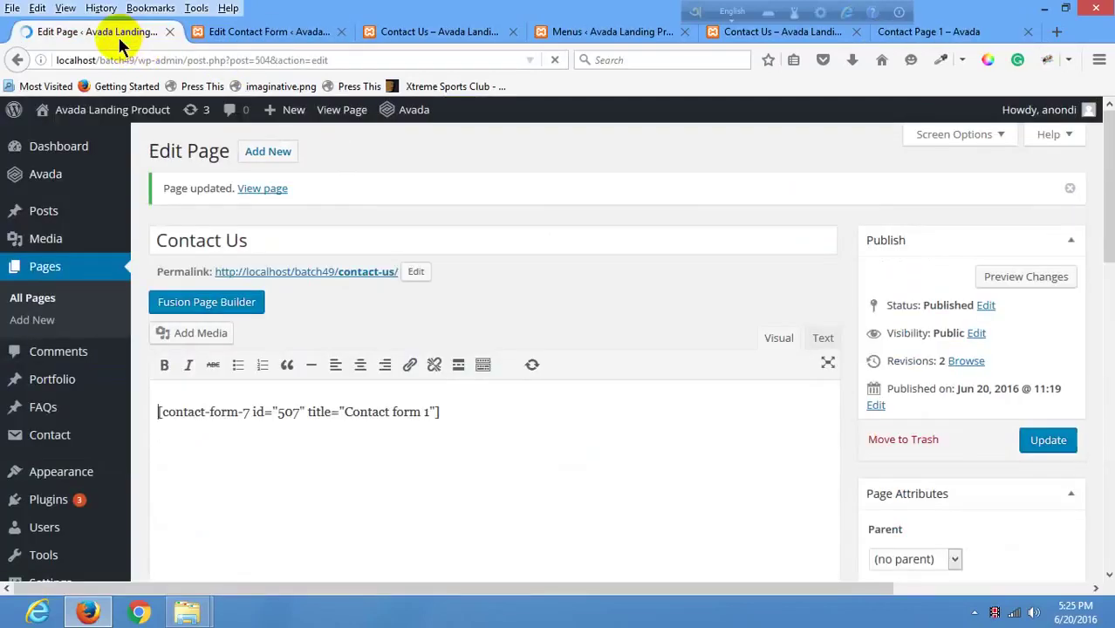
pyautogui.click(295, 32)
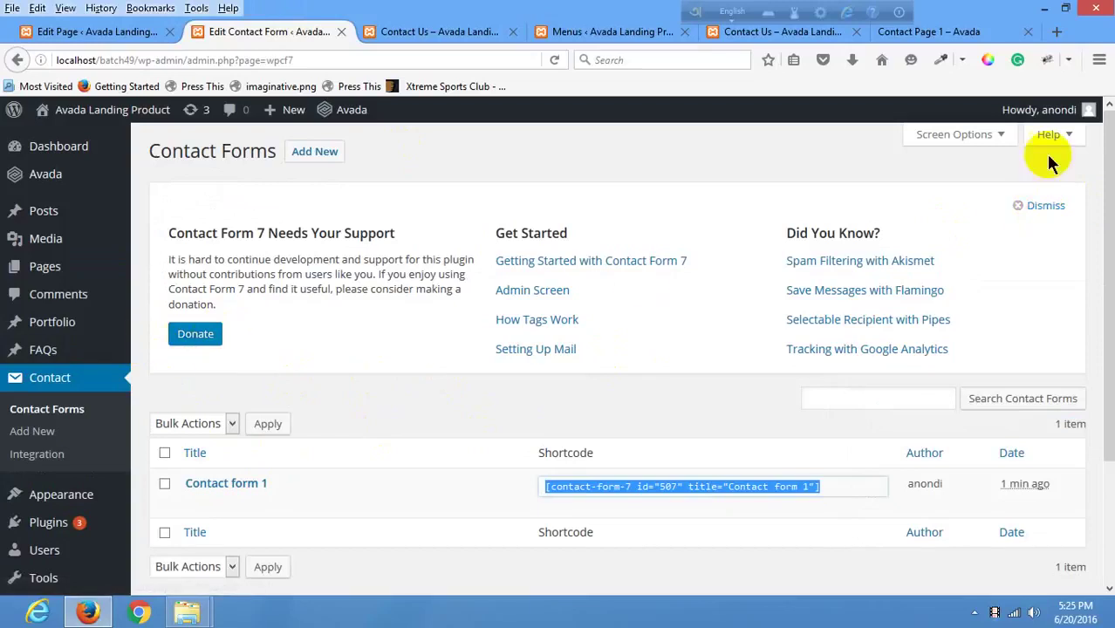
pyautogui.click(1035, 207)
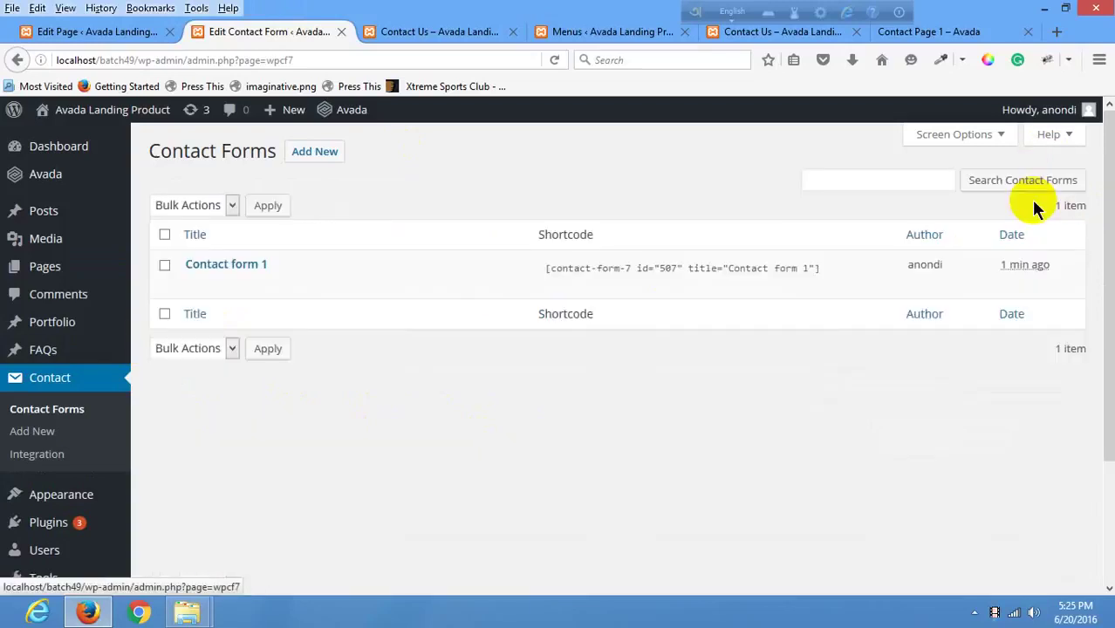
pyautogui.click(326, 161)
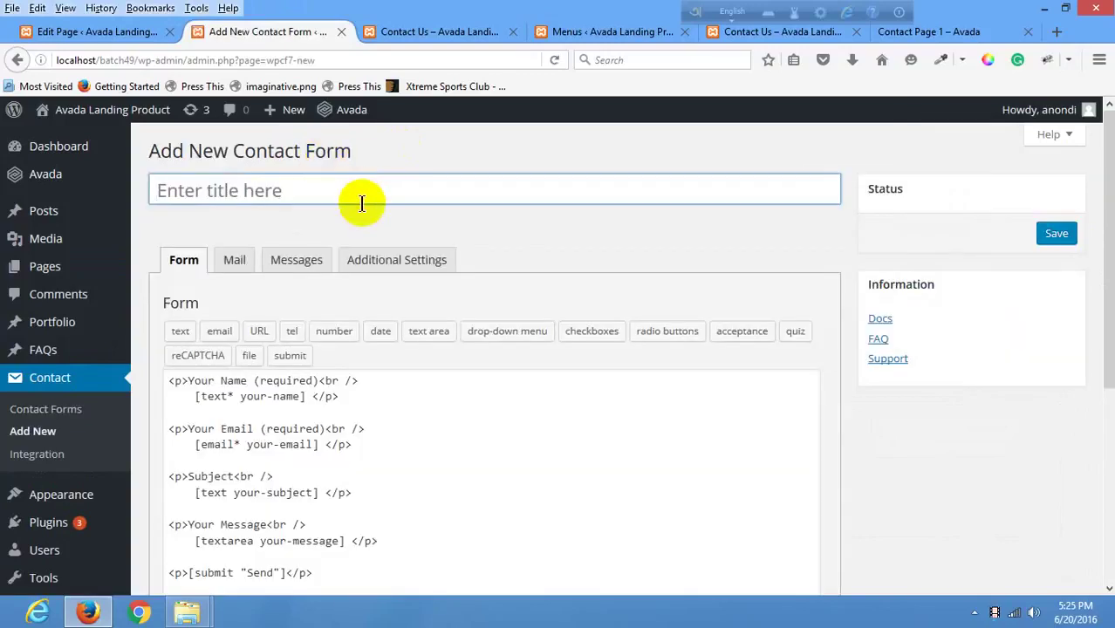
# Title the form 'custom form for amder', replace its template with the Avada HTML, and save.
pyautogui.write('custom ')
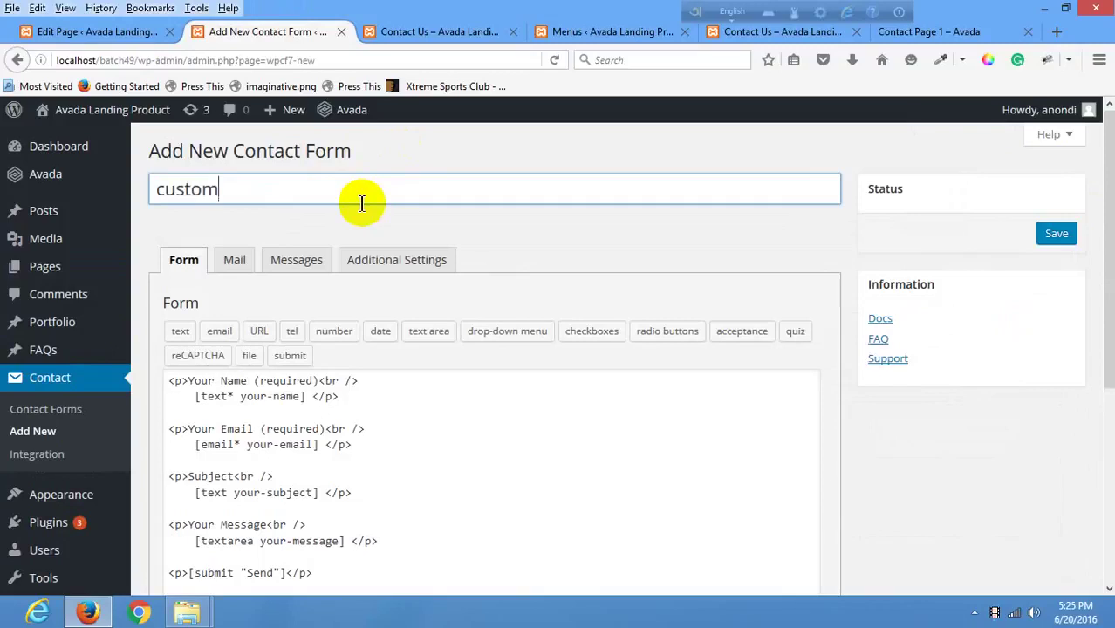
pyautogui.write('form ')
pyautogui.write('for amder')
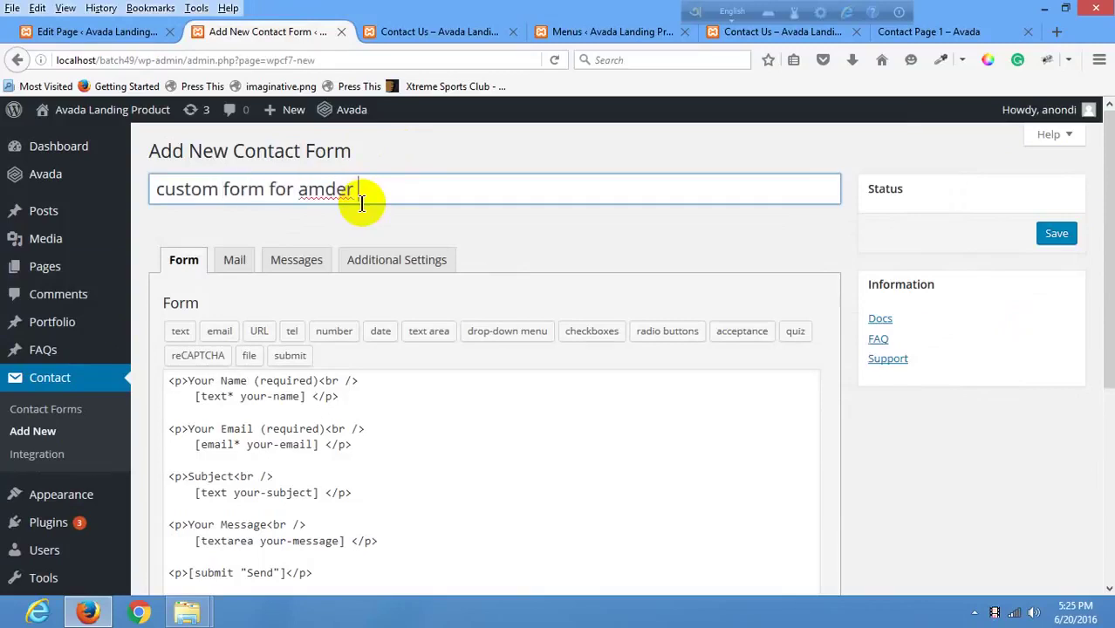
pyautogui.click(307, 388)
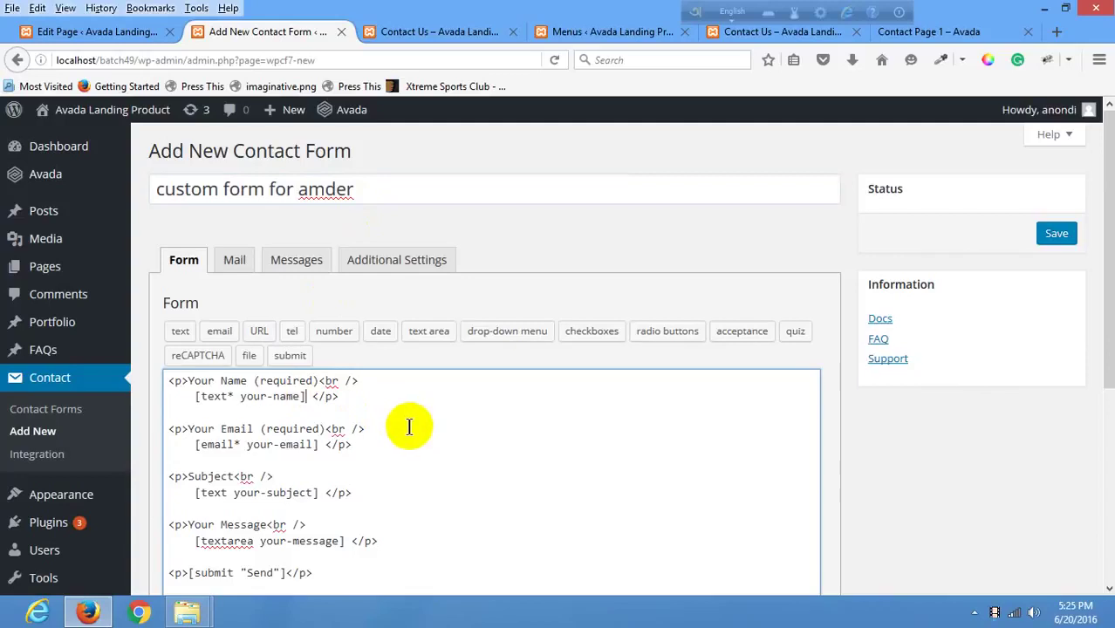
pyautogui.hotkey('ctrl', 'a')
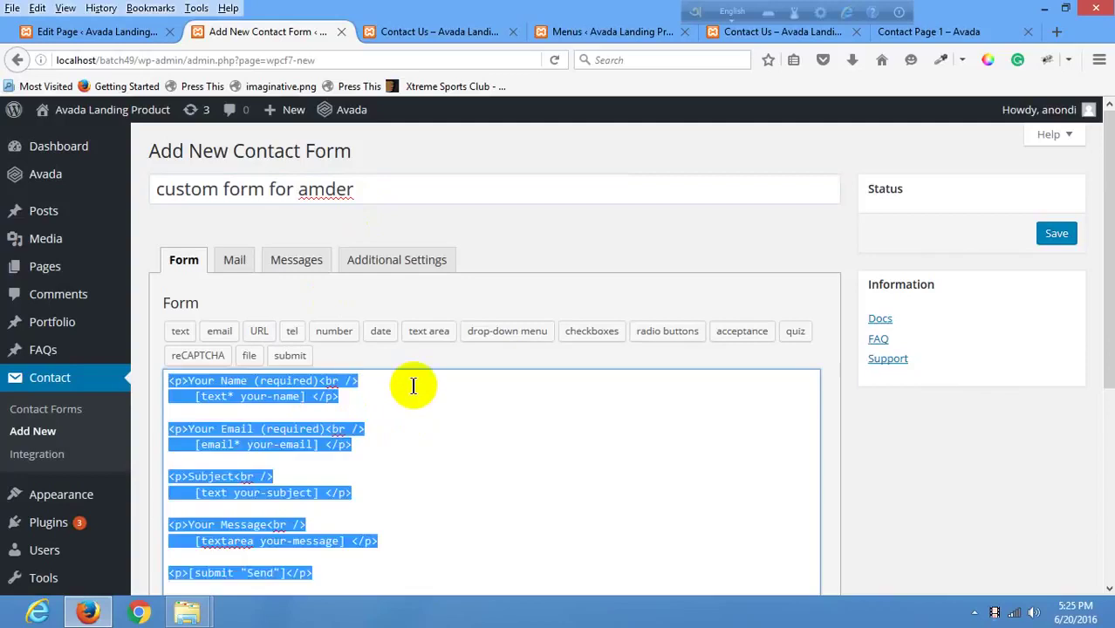
pyautogui.hotkey('ctrl', 'v')
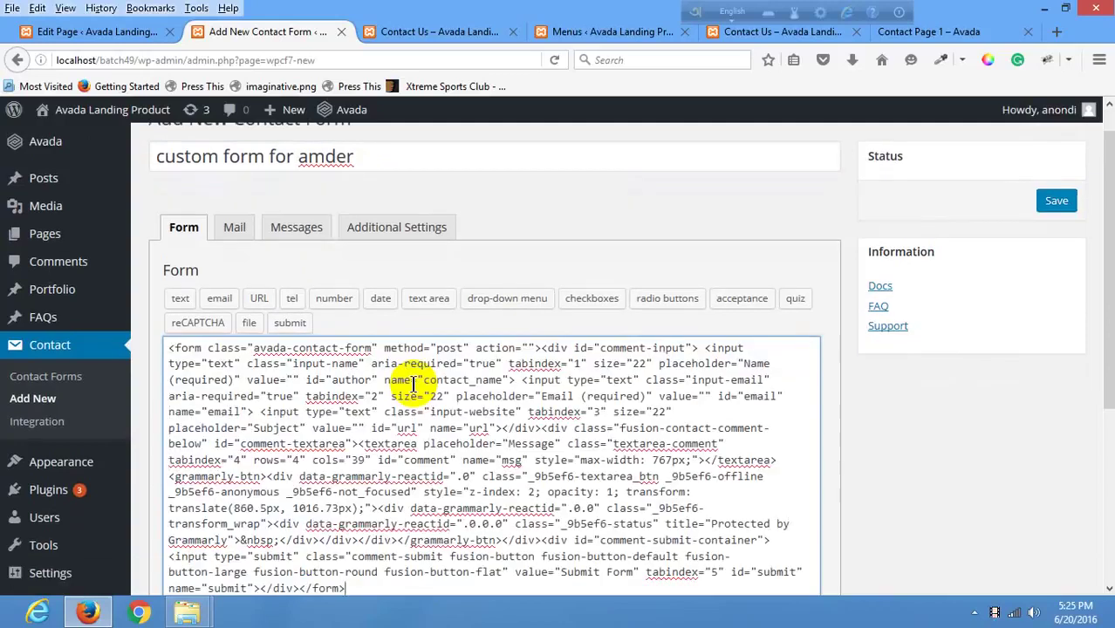
pyautogui.click(1057, 202)
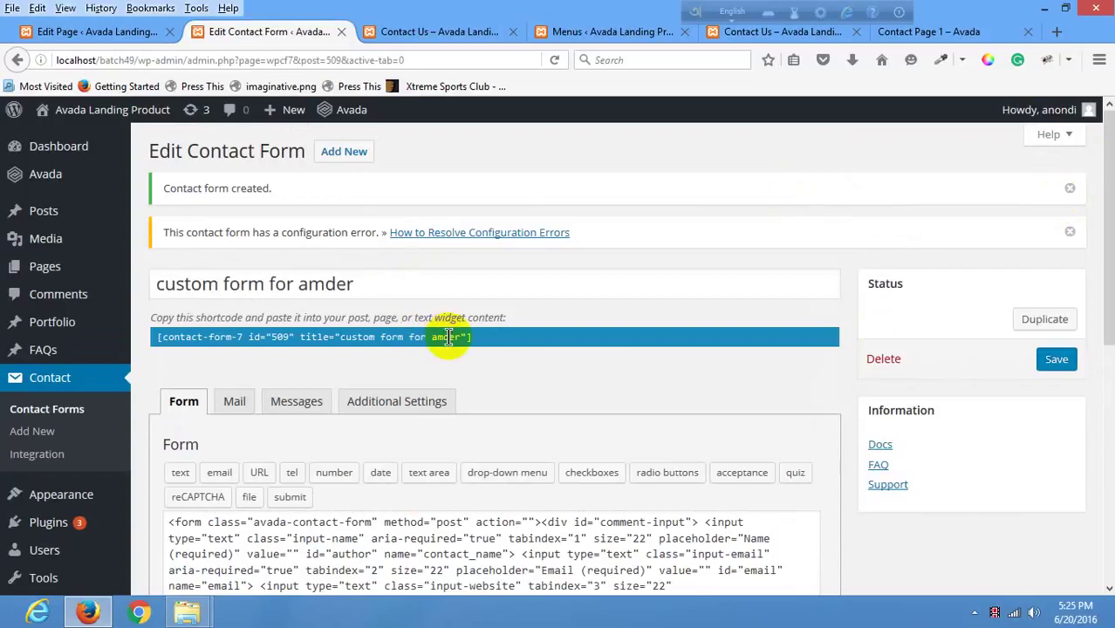
# Copy the new form's shortcode (id 509) and go back to the Contact Us page editor.
pyautogui.click(440, 338)
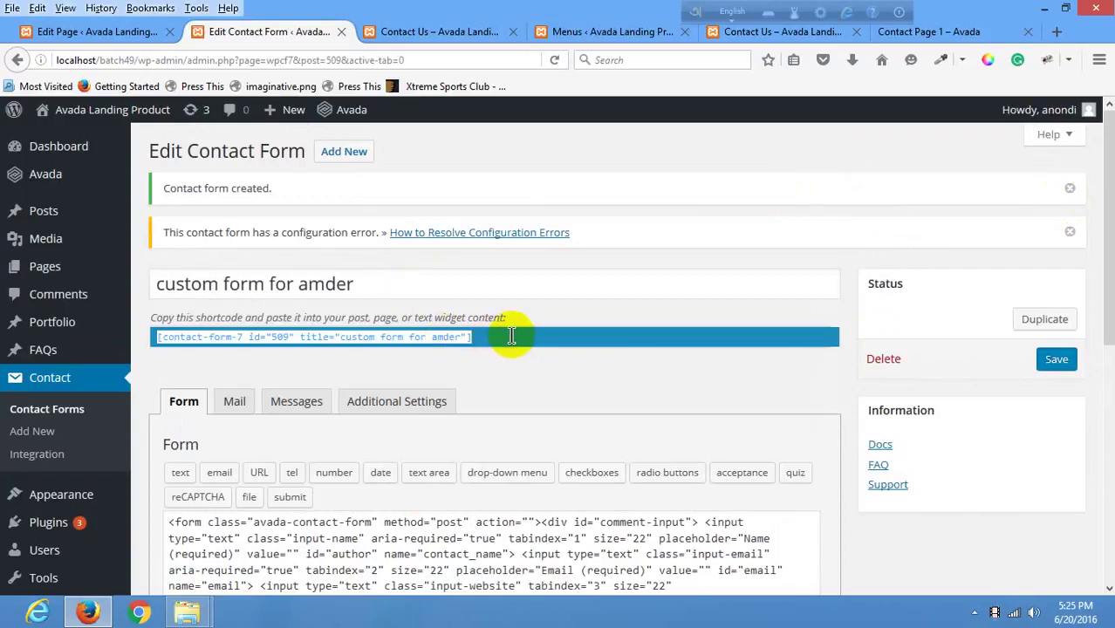
pyautogui.moveTo(120, 321)
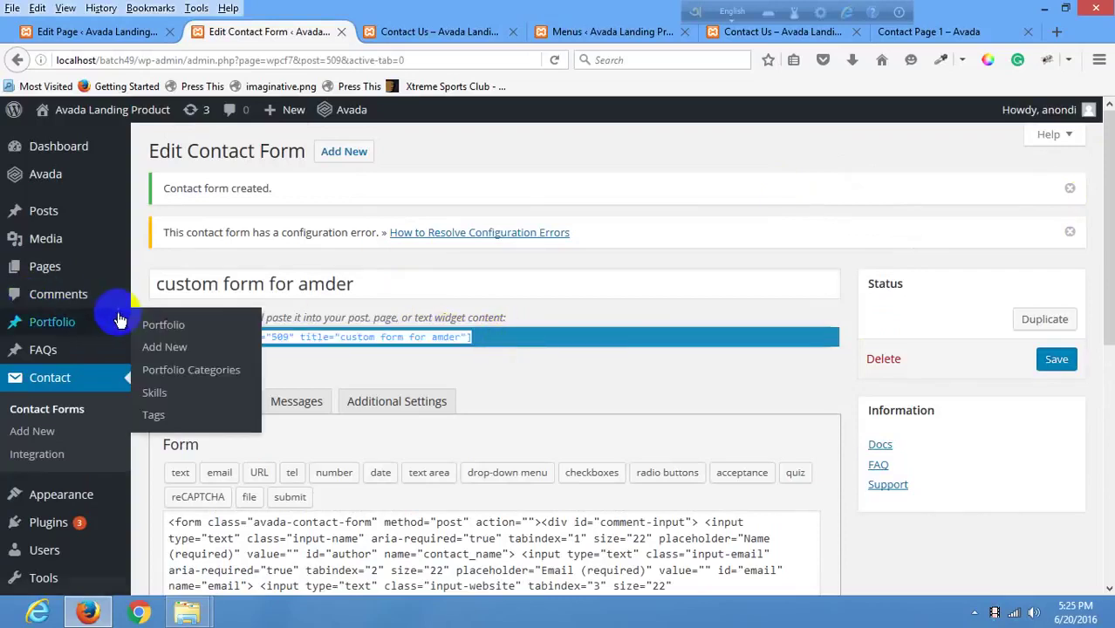
pyautogui.click(121, 31)
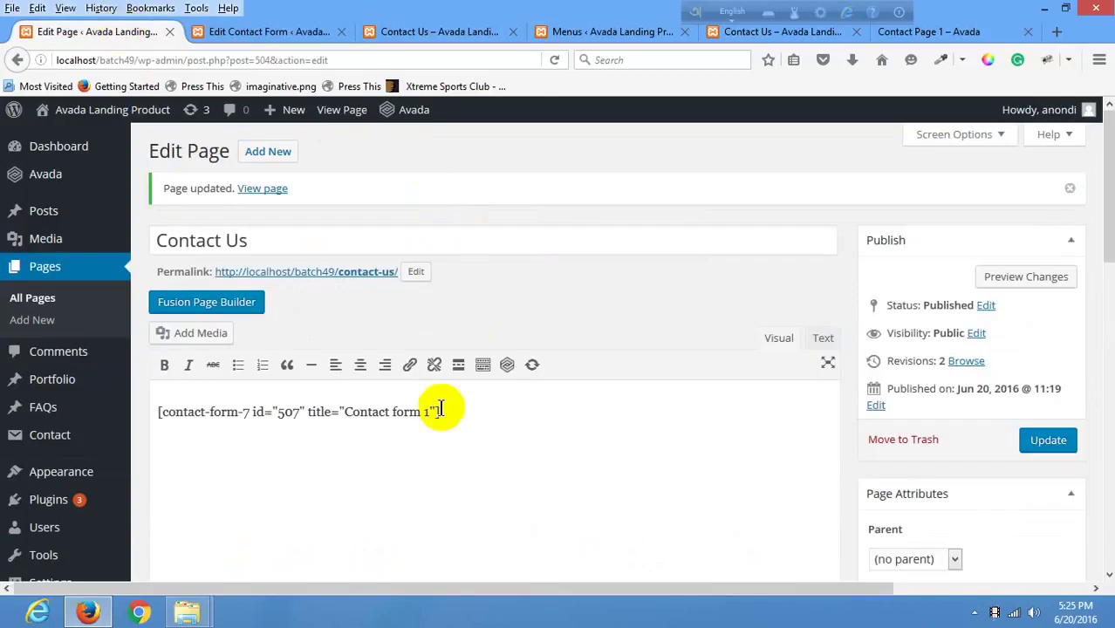
# Replace the Contact form 1 shortcode with the contact-form-7 id=509 shortcode and update the page.
pyautogui.moveTo(462, 410); pyautogui.dragTo(13, 406)
pyautogui.moveTo(43, 417)
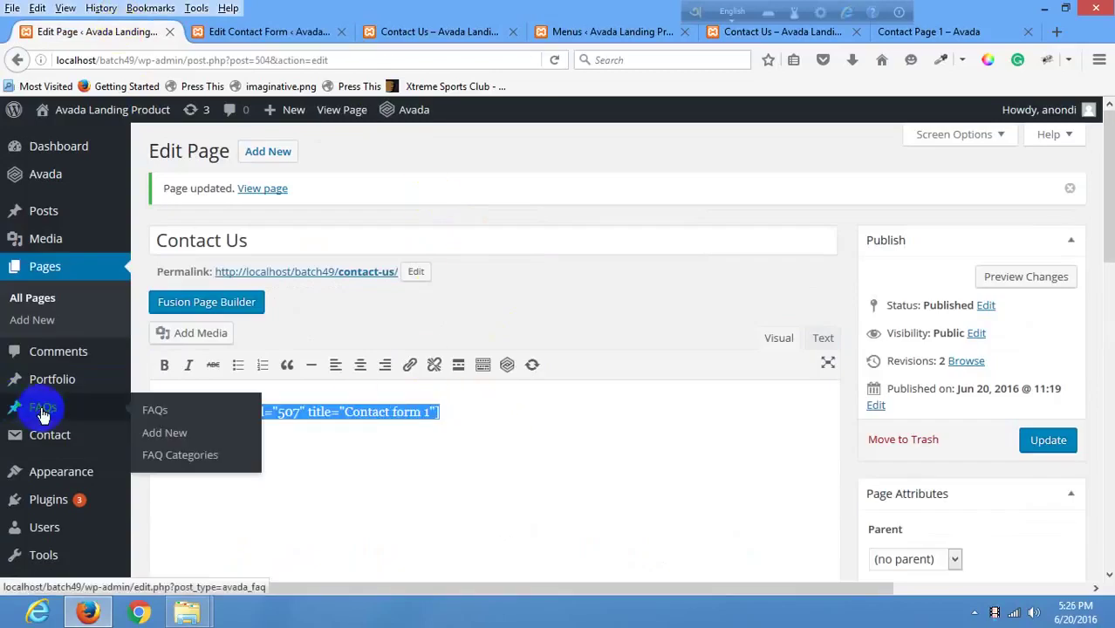
pyautogui.write('[contact-form-7 id="509" title="custom form for amder"]')
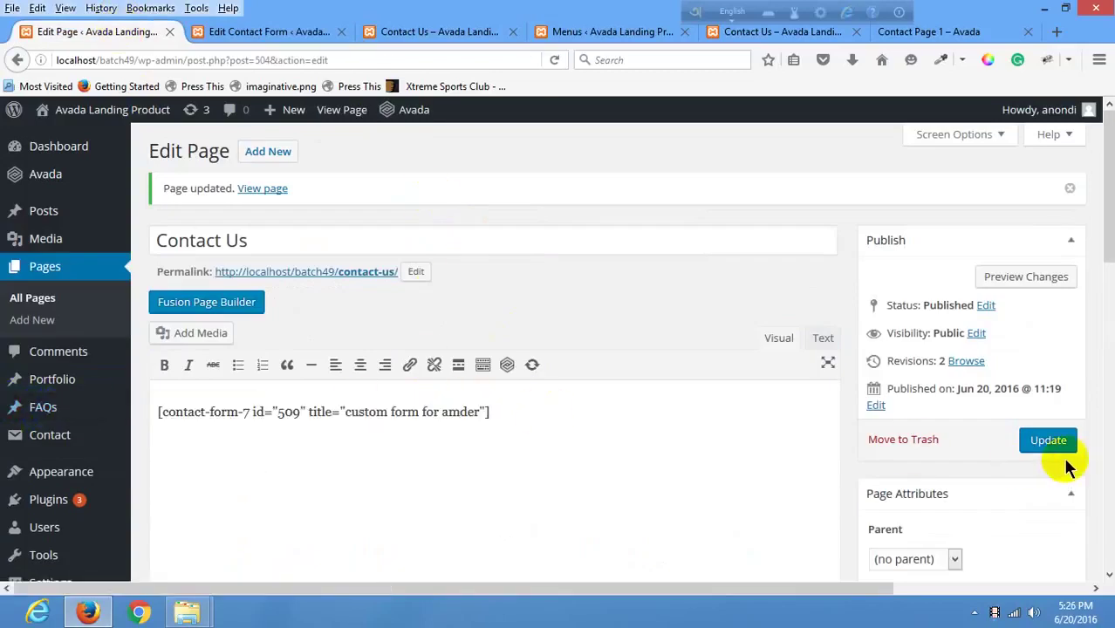
pyautogui.click(1064, 440)
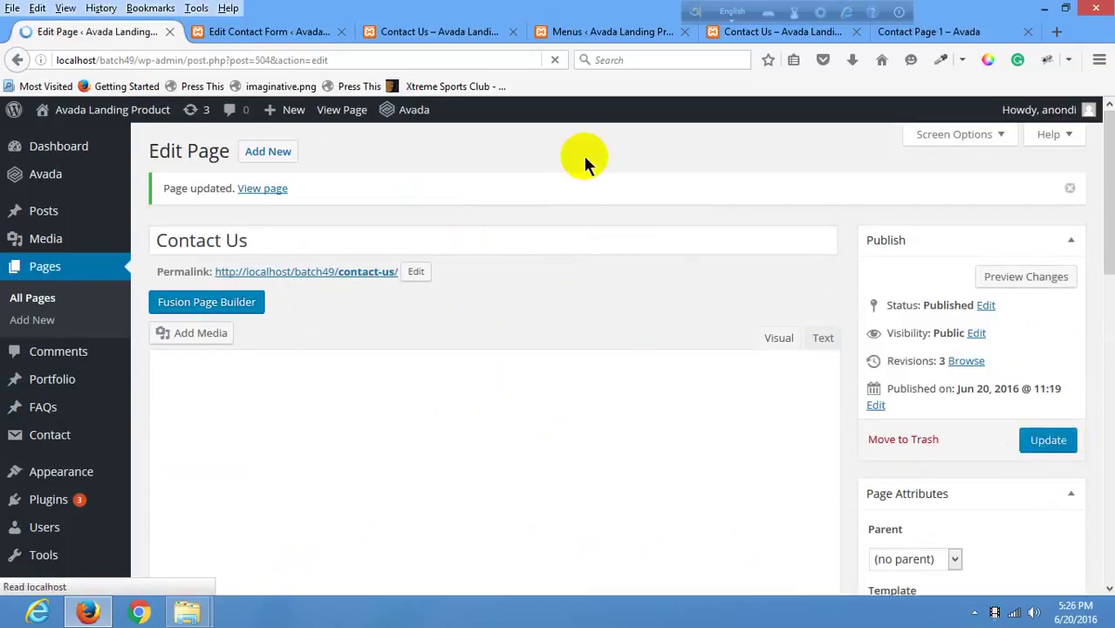
pyautogui.click(567, 32)
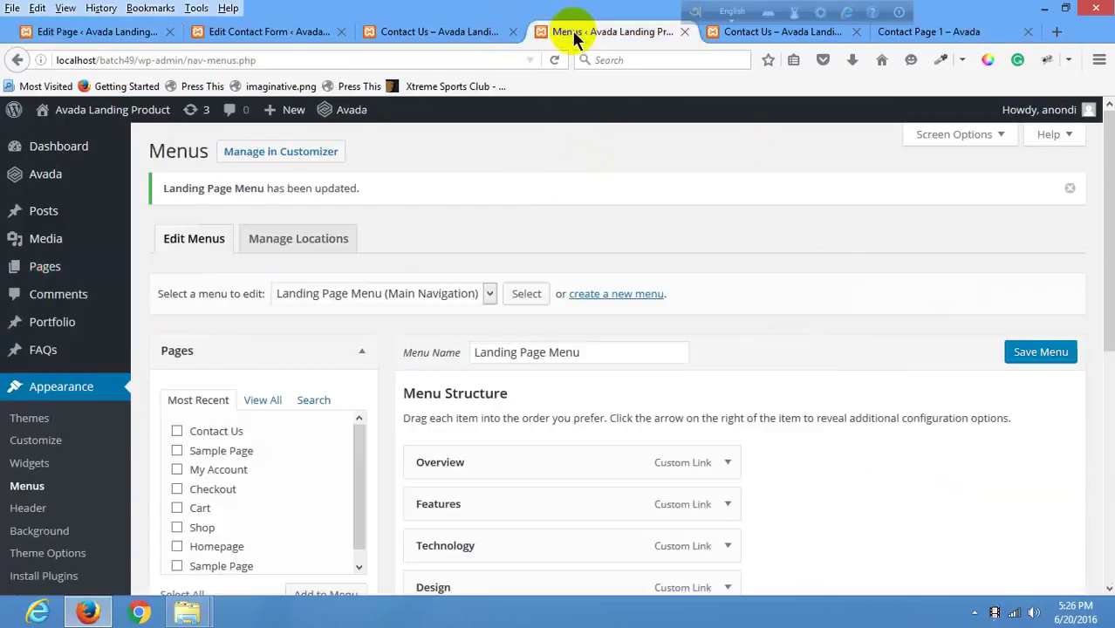
# Reload the live Contact Us page and close the duplicate Contact Us tab.
pyautogui.click(782, 32)
pyautogui.rightClick(402, 229)
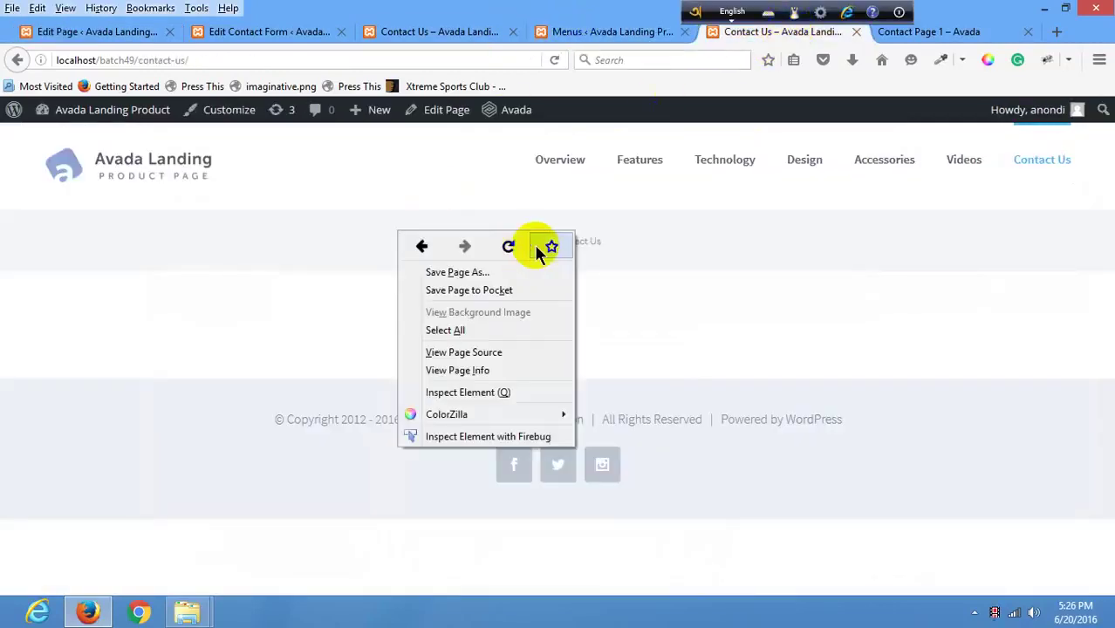
pyautogui.click(435, 31)
pyautogui.rightClick(294, 262)
pyautogui.click(400, 276)
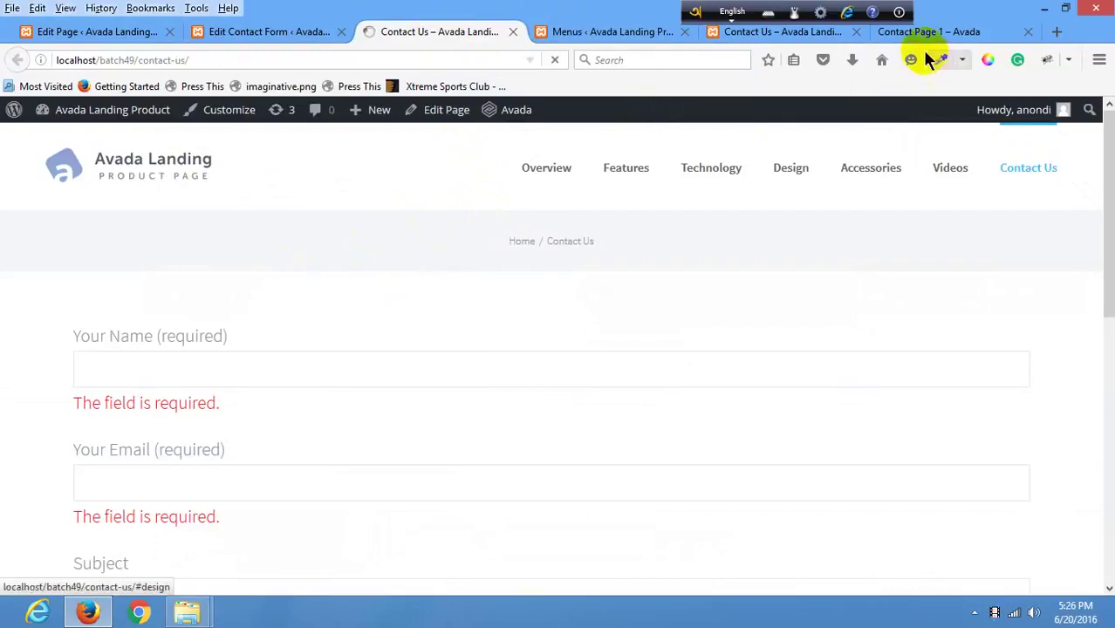
pyautogui.click(856, 31)
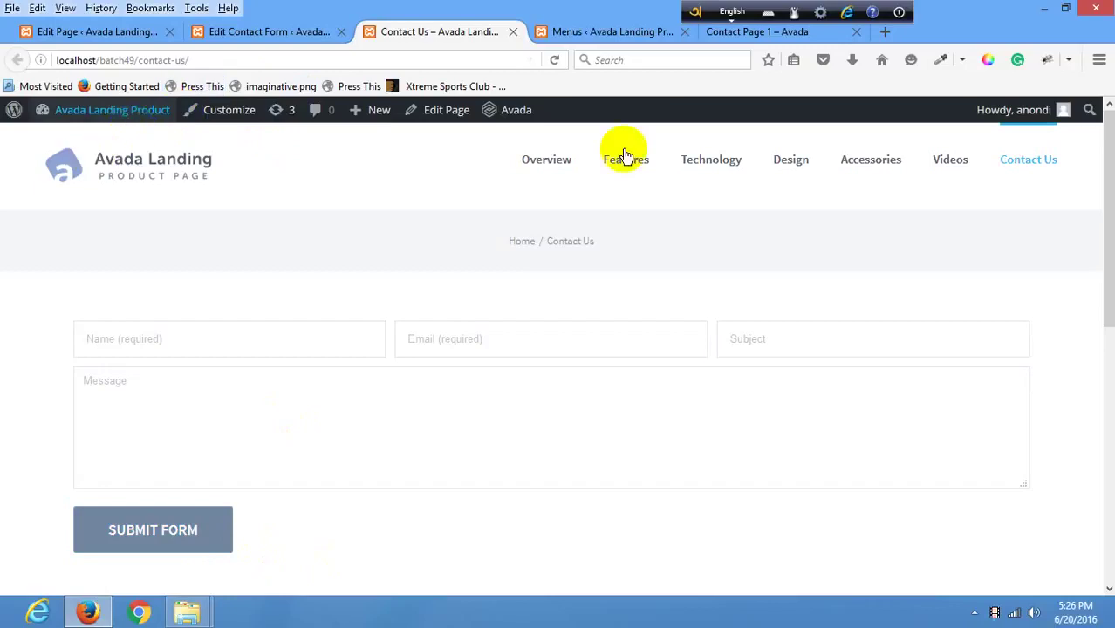
# Compare the new form against the Avada demo contact page.
pyautogui.hotkey('ctrl', 'Tab')
pyautogui.hotkey('ctrl', 'Tab')
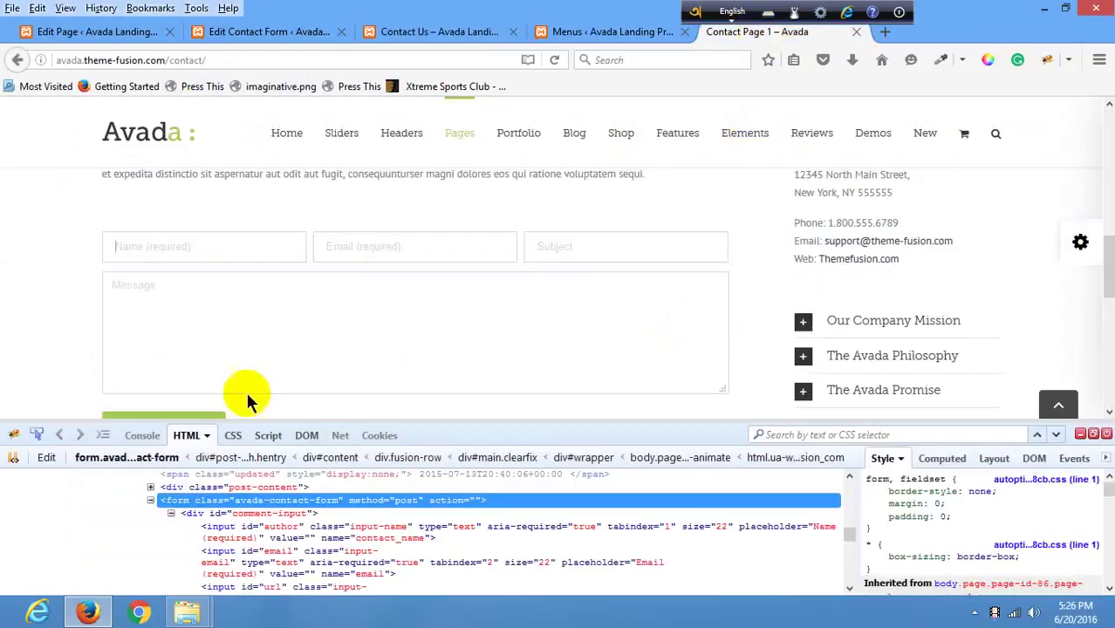
pyautogui.scroll(-2, 252, 163)
pyautogui.scroll(2, 298, 310)
pyautogui.scroll(2, 298, 309)
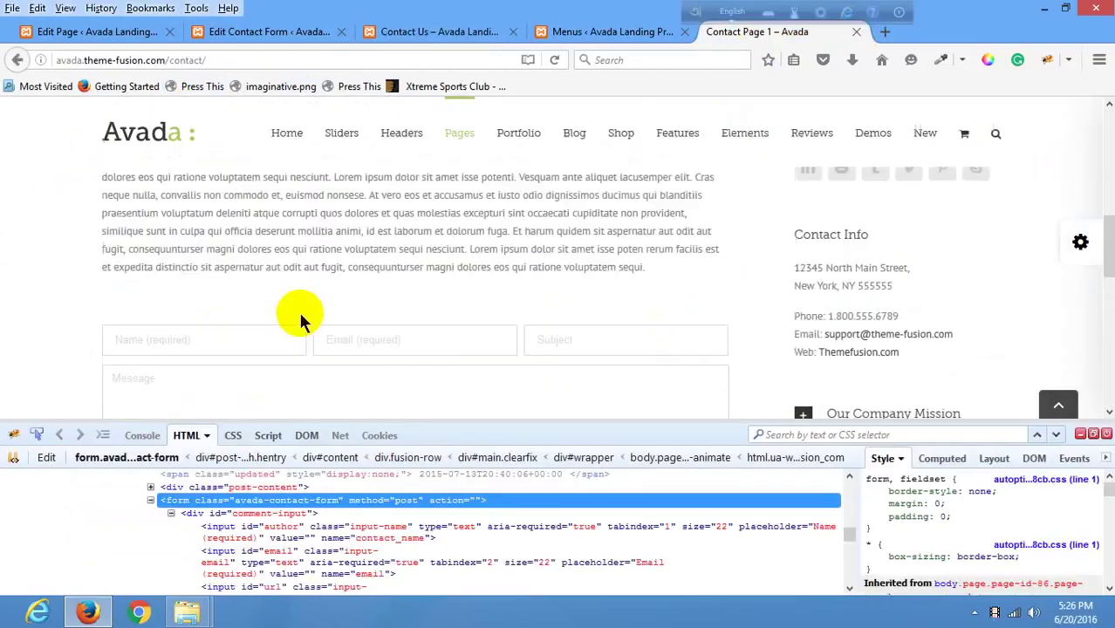
pyautogui.click(272, 32)
pyautogui.click(443, 31)
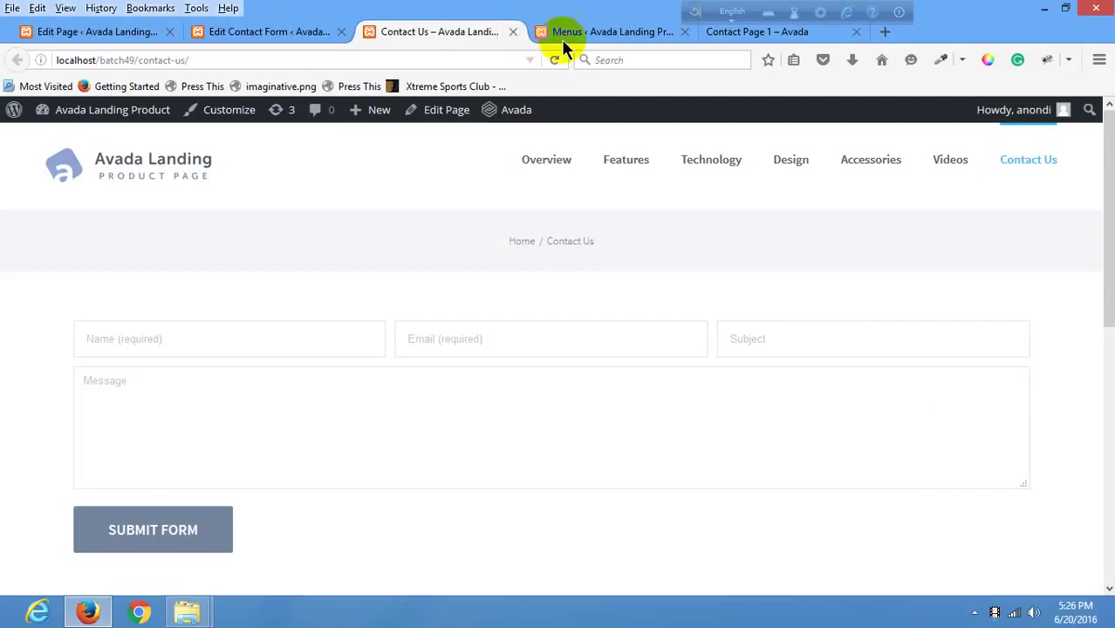
# Test-submit the form with 'esfda', 'sdaf' and 'asdfasdf' in Name, Email and Subject.
pyautogui.click(271, 337)
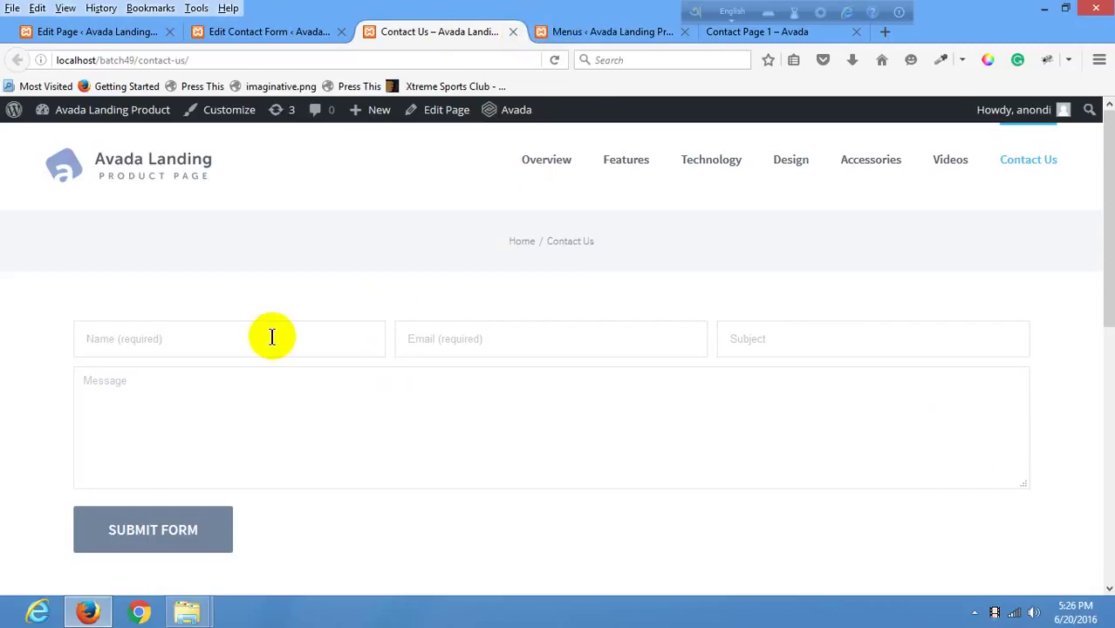
pyautogui.write('esfda')
pyautogui.click(463, 336)
pyautogui.write('sdaf')
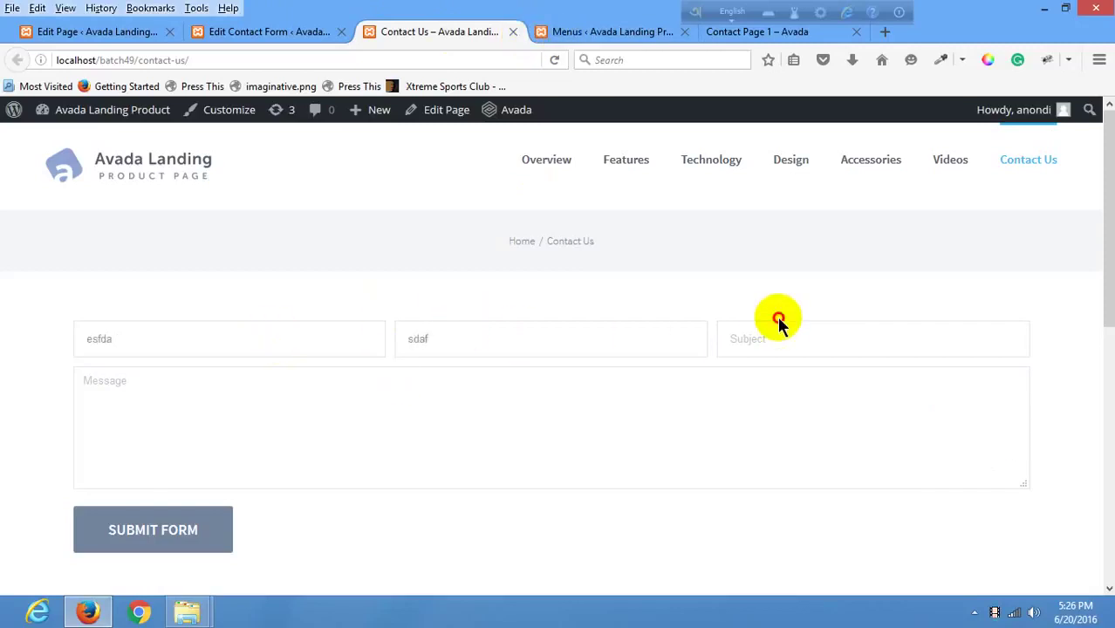
pyautogui.click(776, 337)
pyautogui.write('asdfasdf')
pyautogui.click(209, 523)
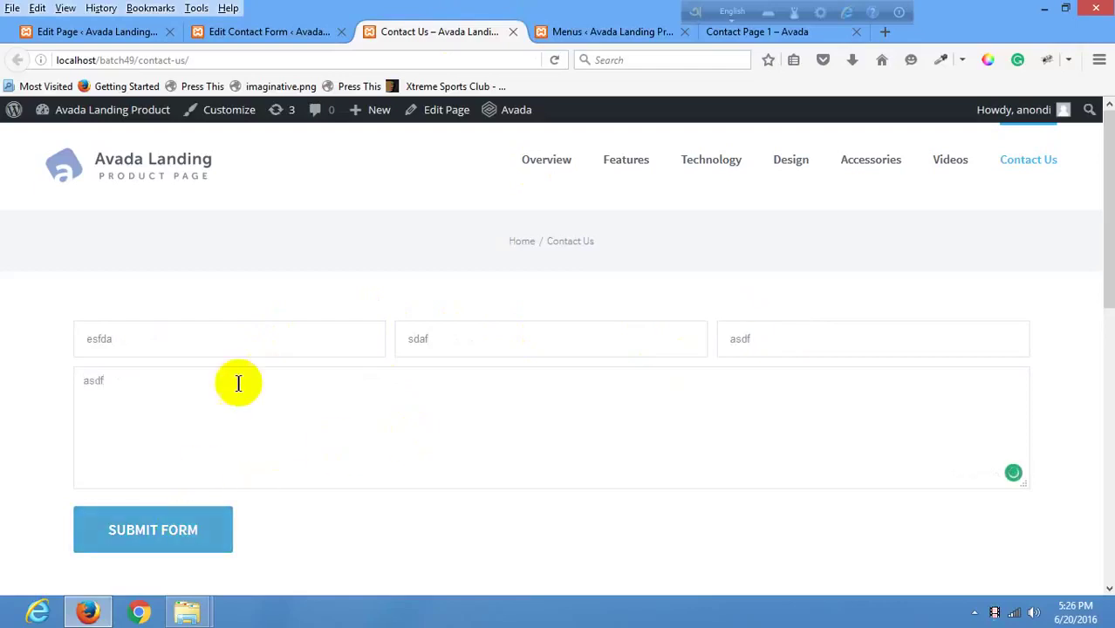
pyautogui.scroll(-2, 253, 349)
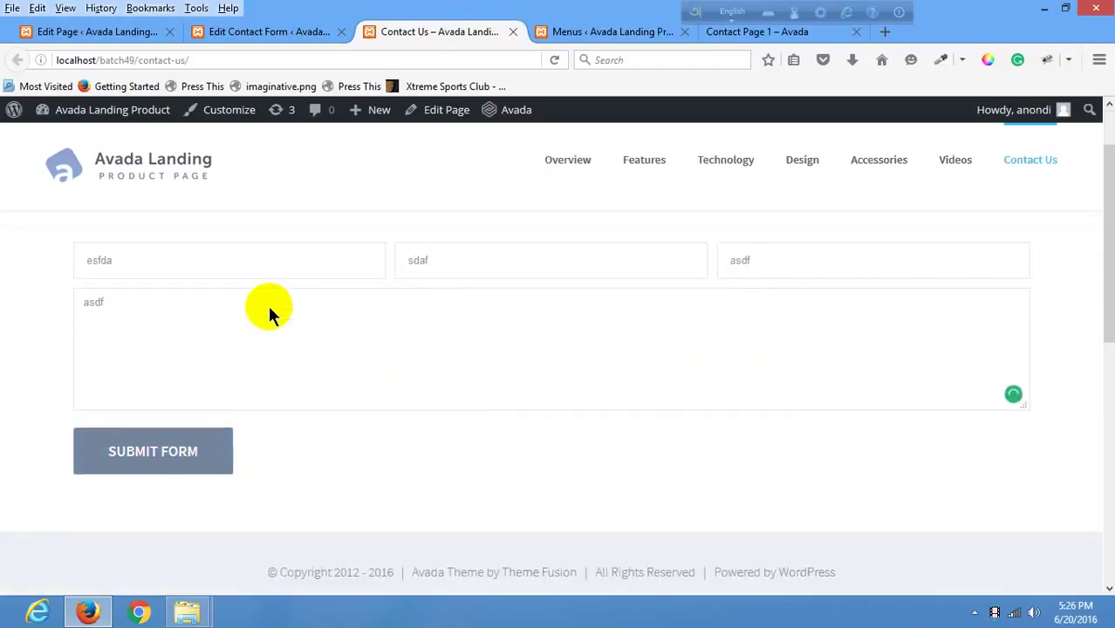
pyautogui.click(211, 436)
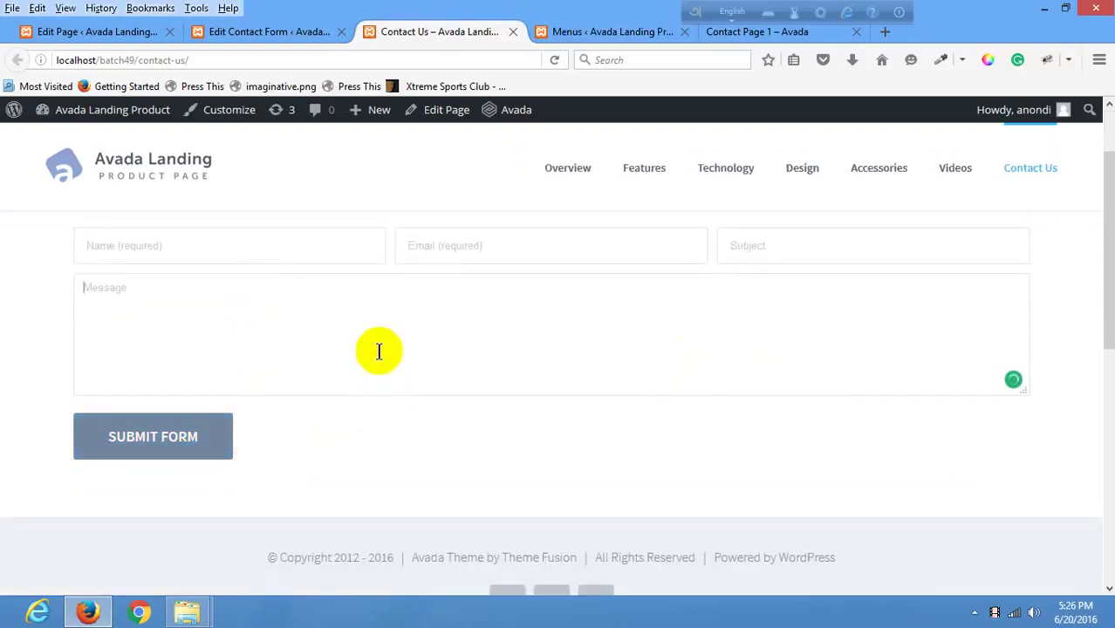
pyautogui.click(257, 31)
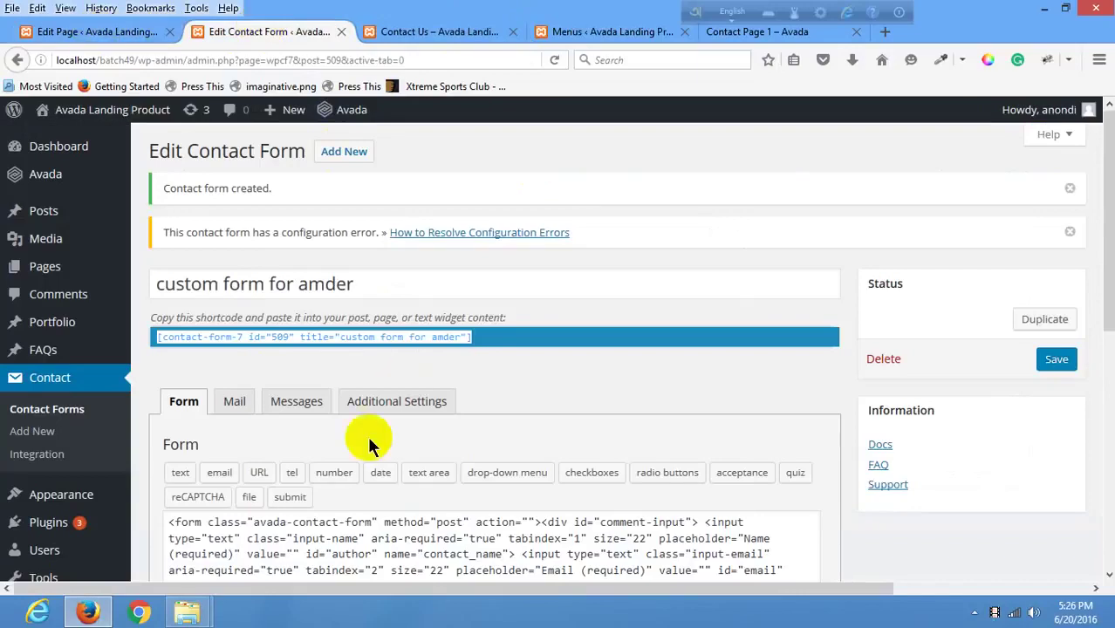
# Select all of the Avada HTML in the contact form's Form textarea, then minimize Firefox.
pyautogui.scroll(-3, 366, 432)
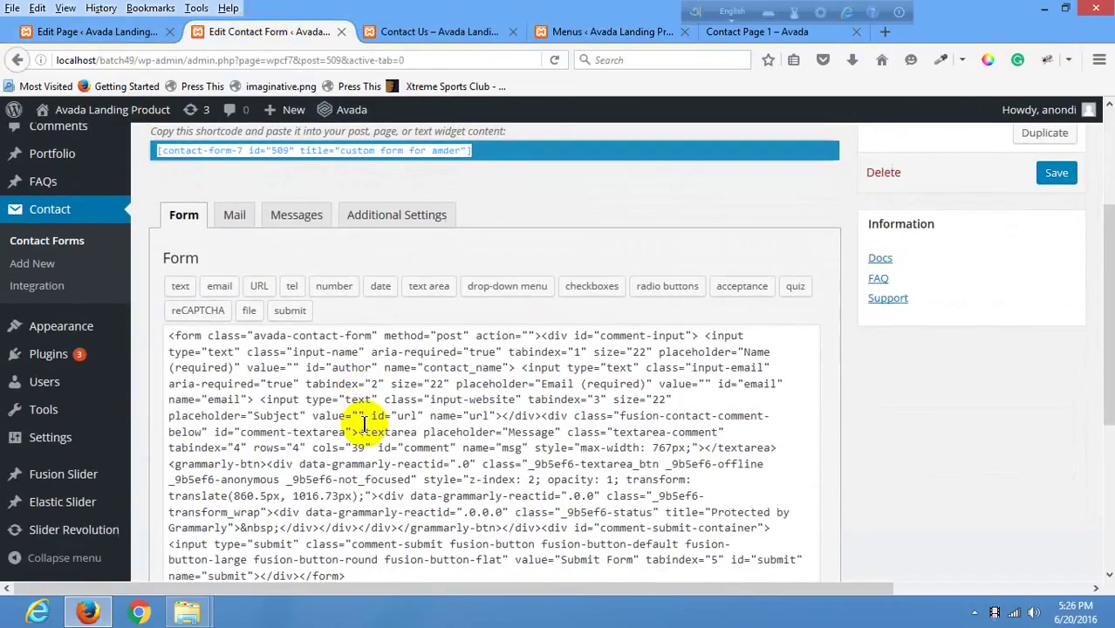
pyautogui.click(539, 335)
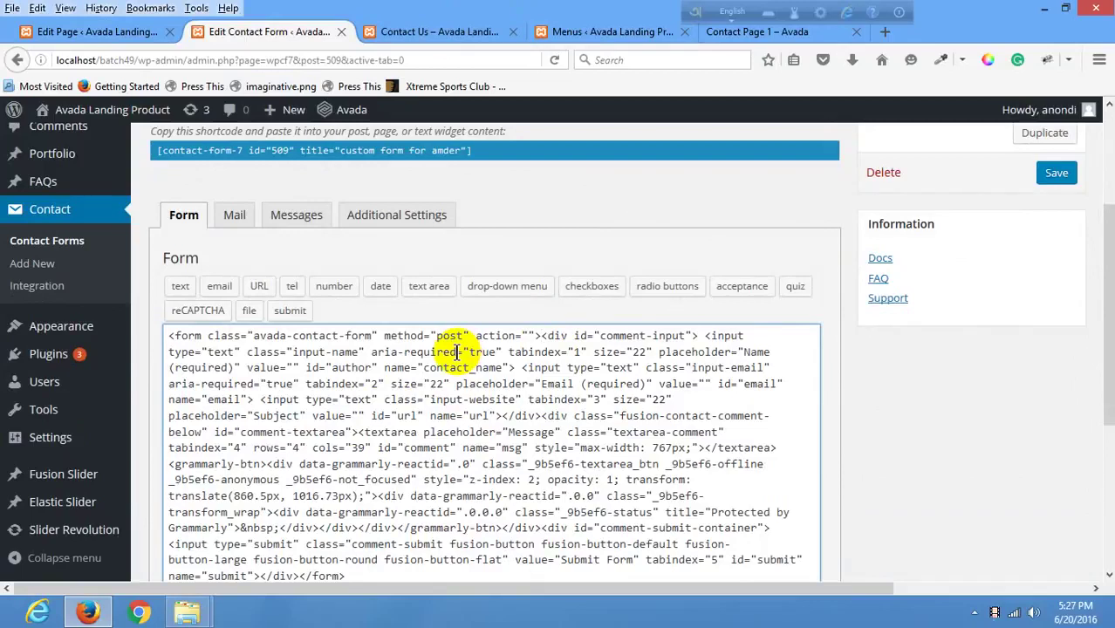
pyautogui.scroll(-5, 489, 375)
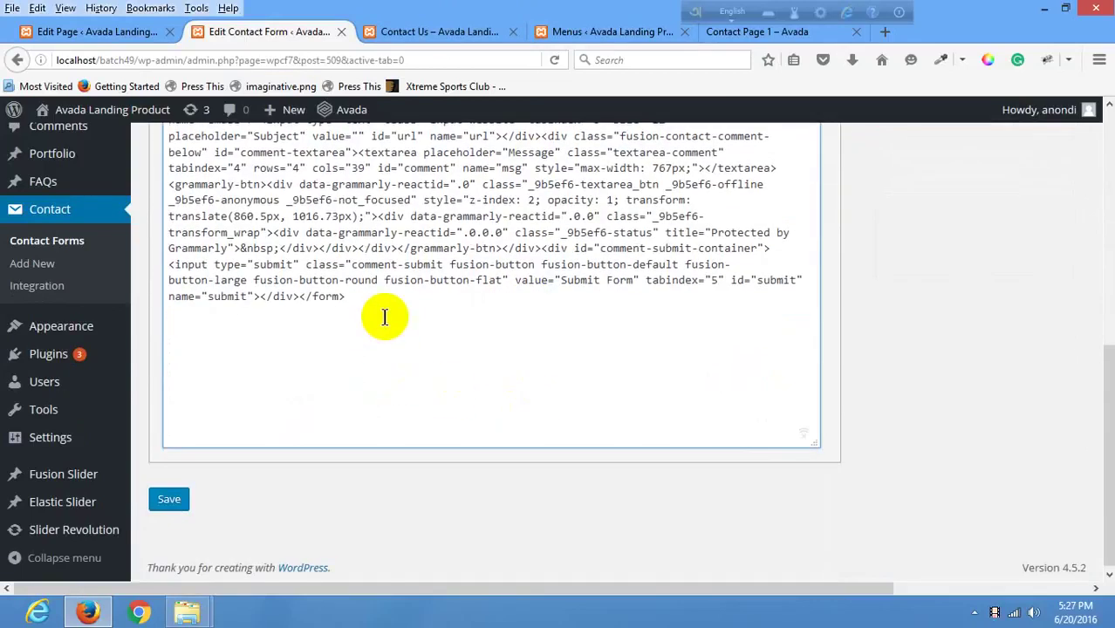
pyautogui.moveTo(383, 316); pyautogui.dragTo(266, 259)
pyautogui.hotkey('ctrl', 'a')
pyautogui.scroll(4, 266, 259)
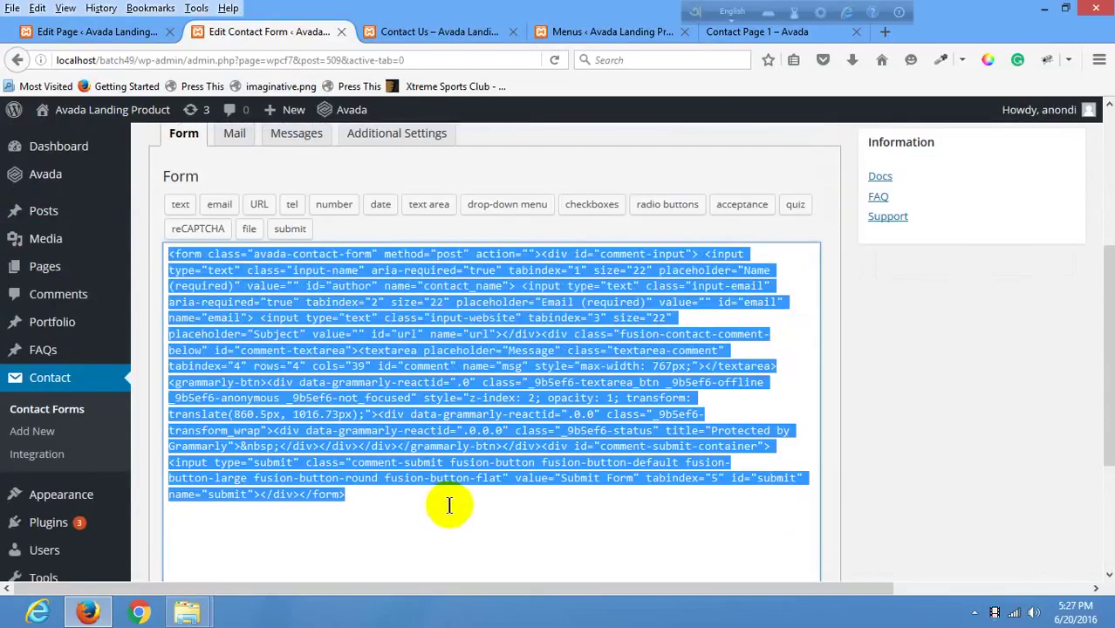
pyautogui.click(1043, 8)
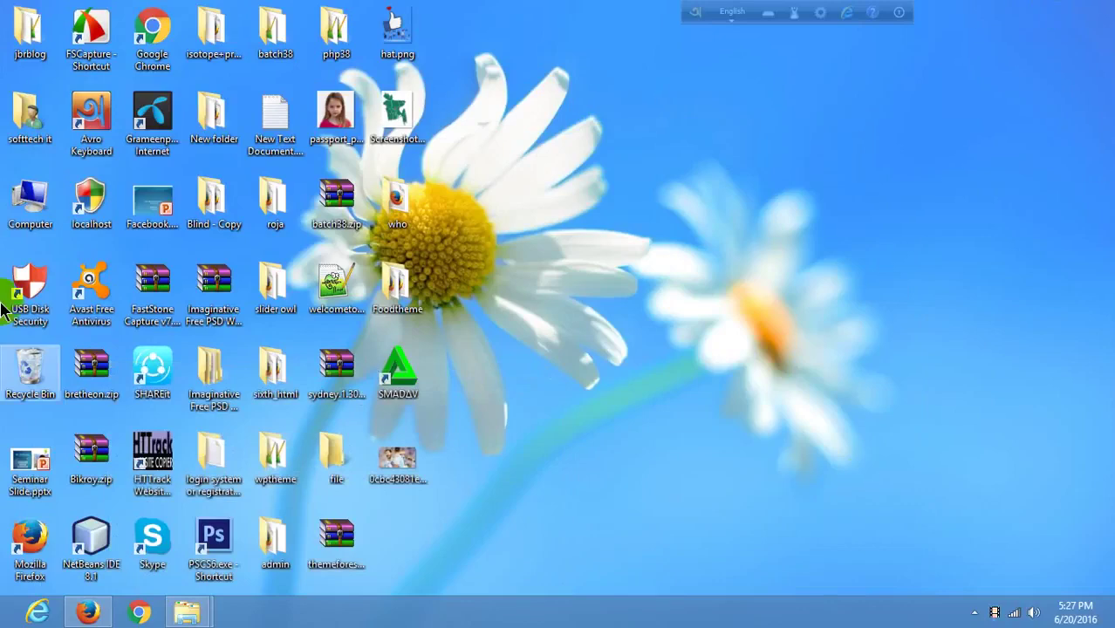
# Open the who folder and look through index.html in Notepad++ before closing it.
pyautogui.click(401, 231)
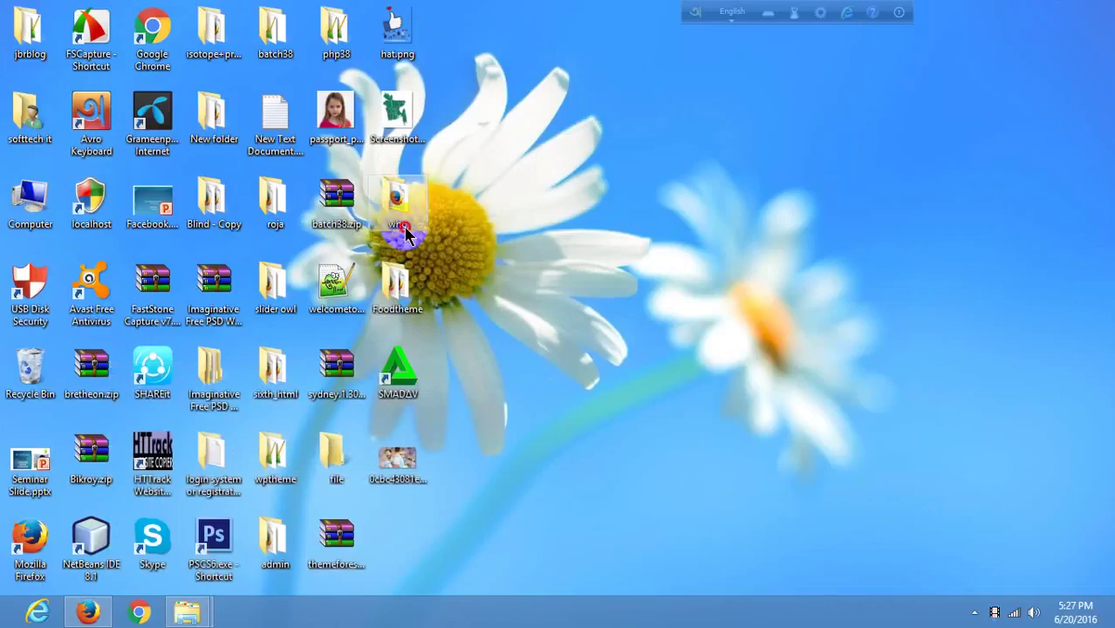
pyautogui.doubleClick(402, 229)
pyautogui.click(350, 217)
pyautogui.rightClick(348, 217)
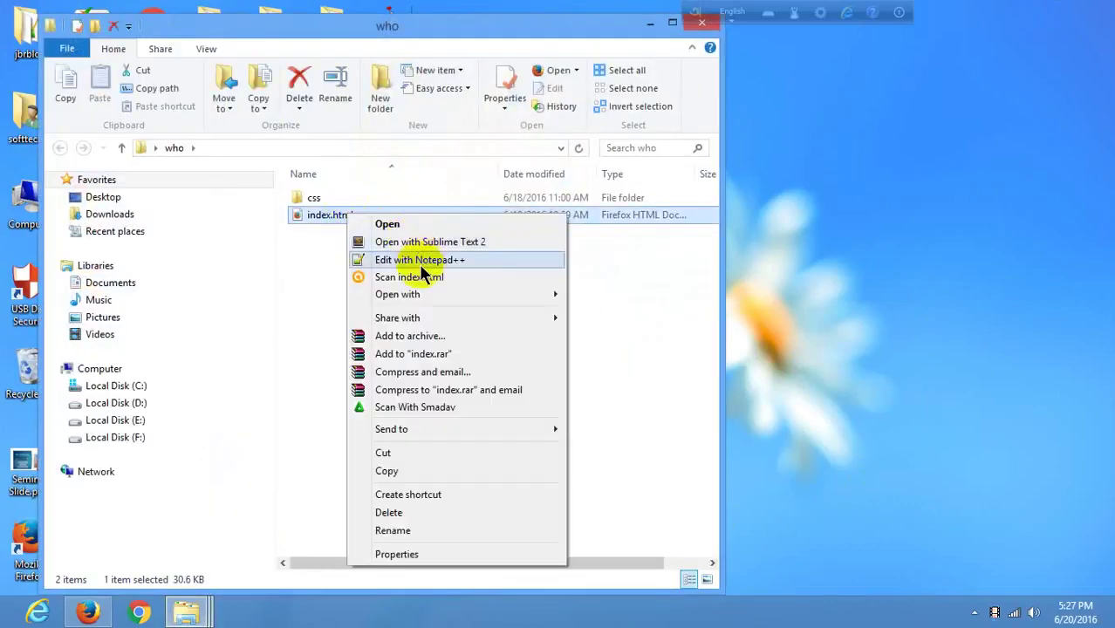
pyautogui.click(417, 262)
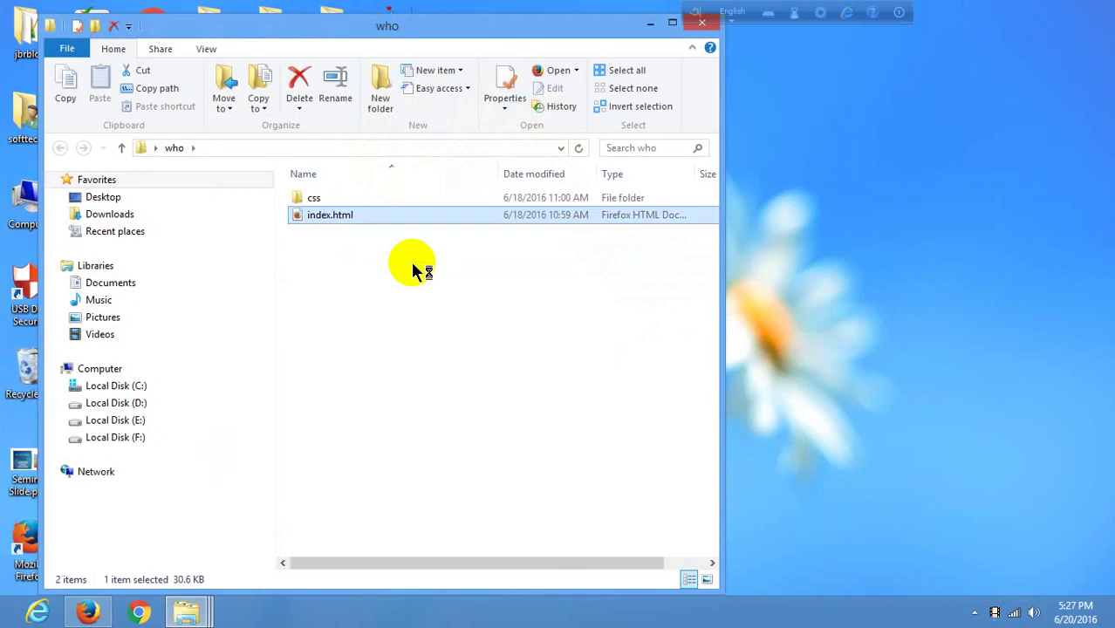
pyautogui.scroll(-9, 411, 259)
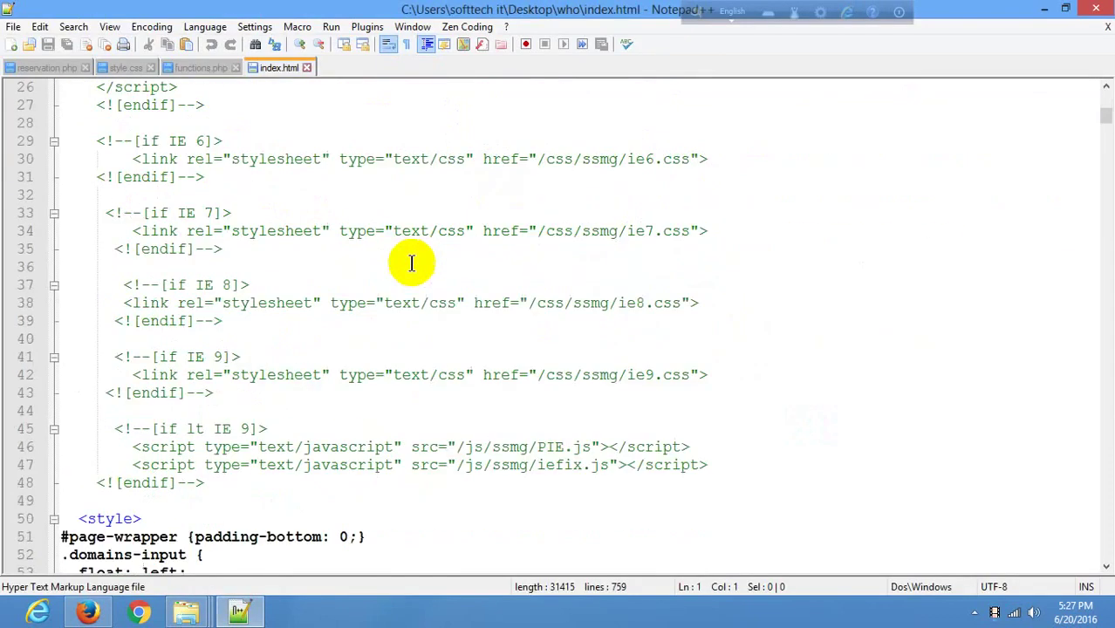
pyautogui.scroll(-11, 429, 259)
pyautogui.scroll(-12, 436, 252)
pyautogui.scroll(-7, 435, 252)
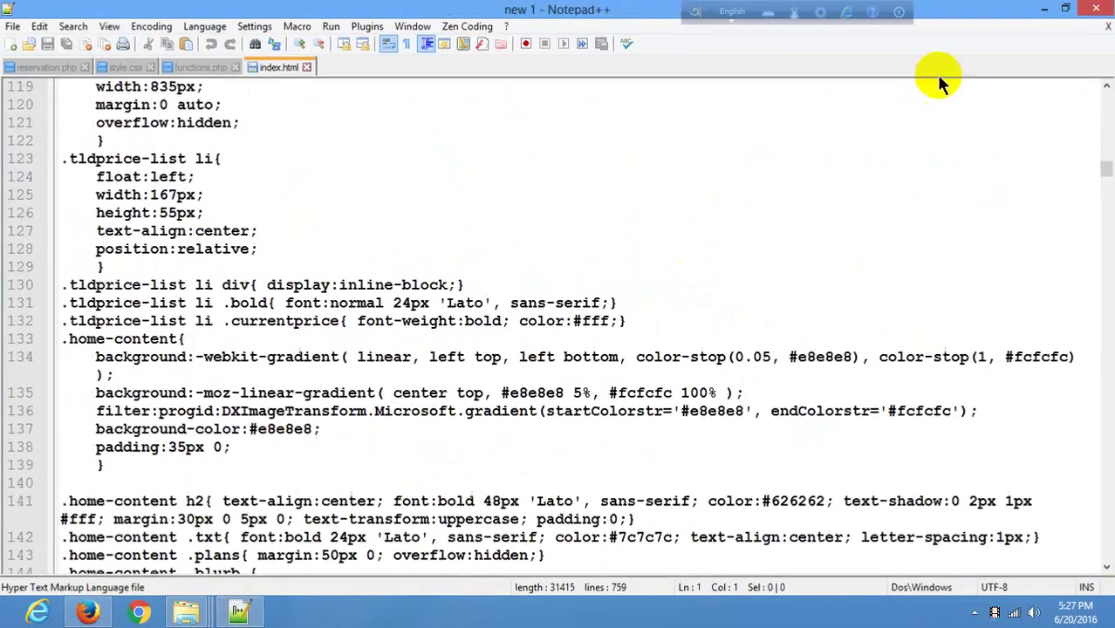
pyautogui.click(1096, 8)
# Create a new file named form.html in the who folder and open it in Notepad++.
pyautogui.rightClick(312, 302)
pyautogui.moveTo(395, 542)
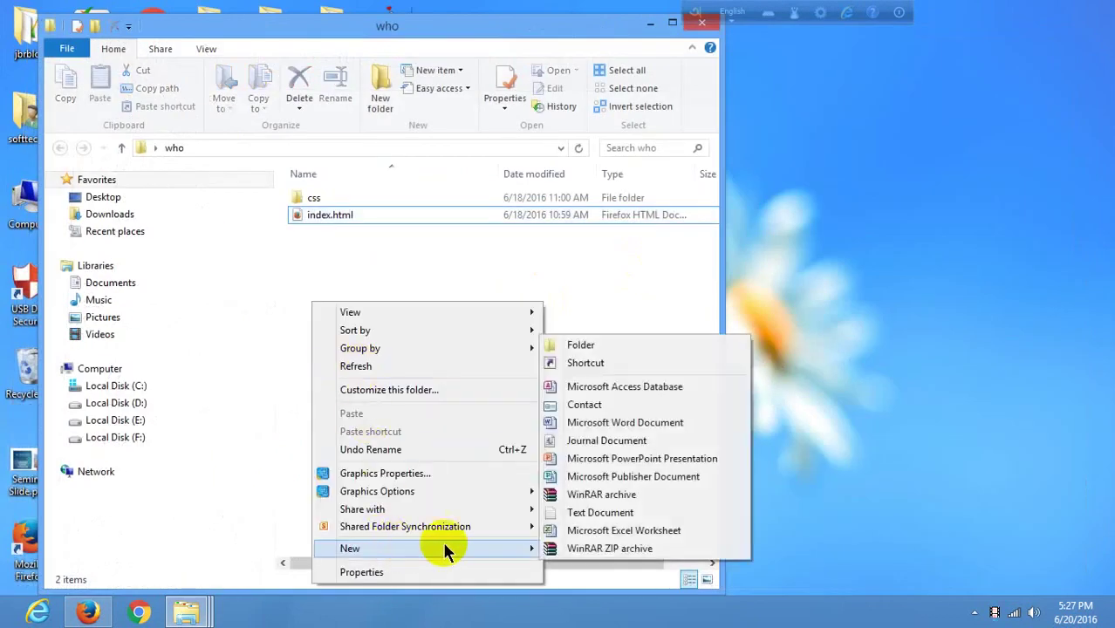
pyautogui.click(576, 511)
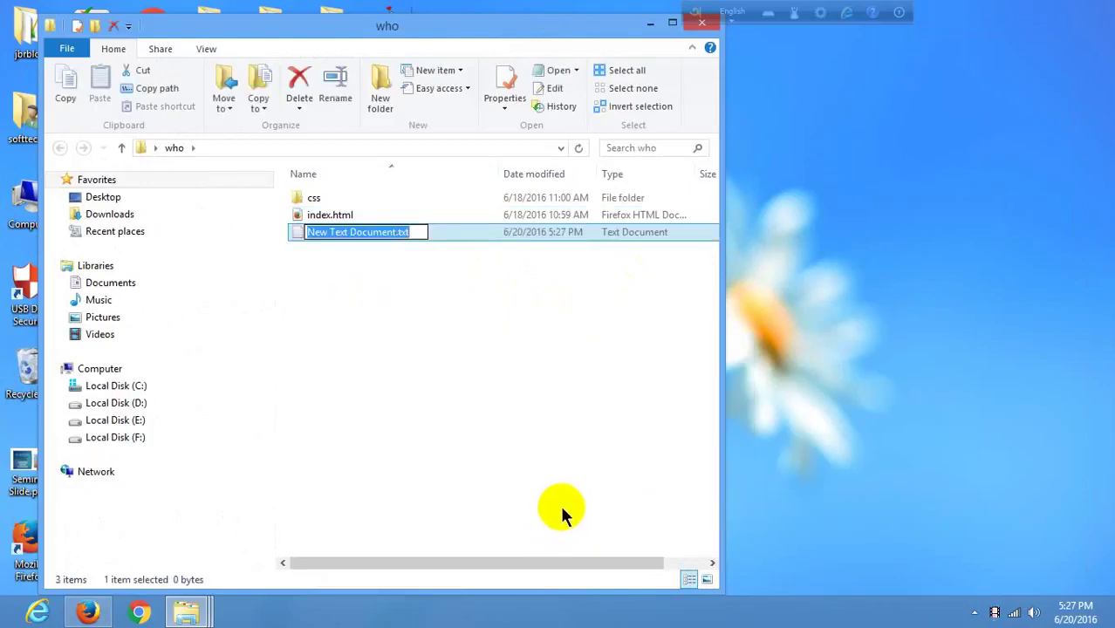
pyautogui.write('form.h')
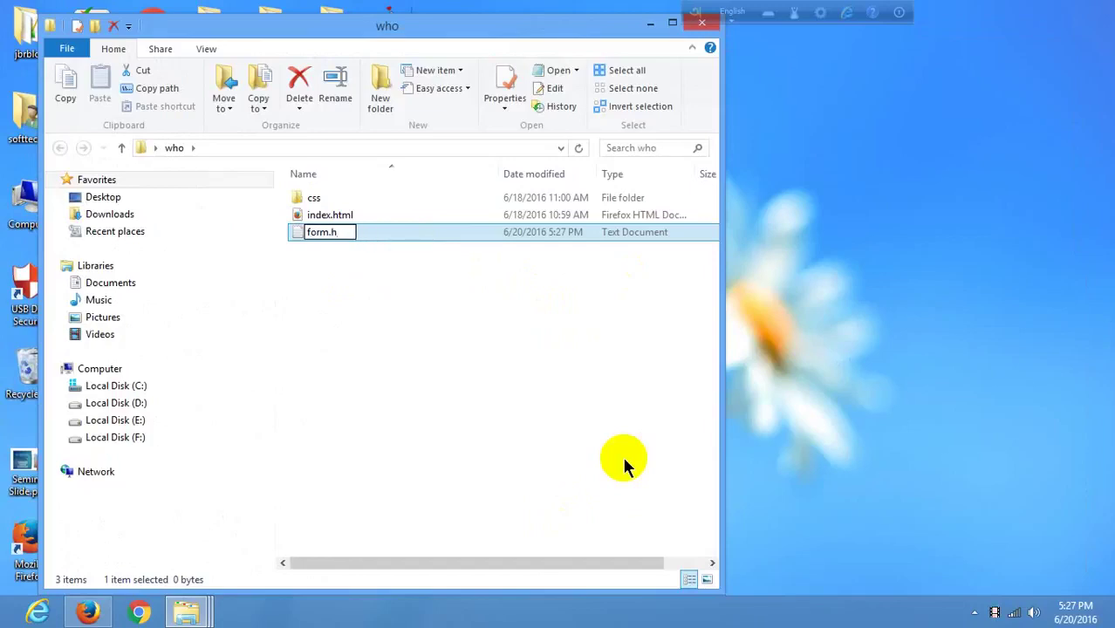
pyautogui.write('tml')
pyautogui.press('Return')
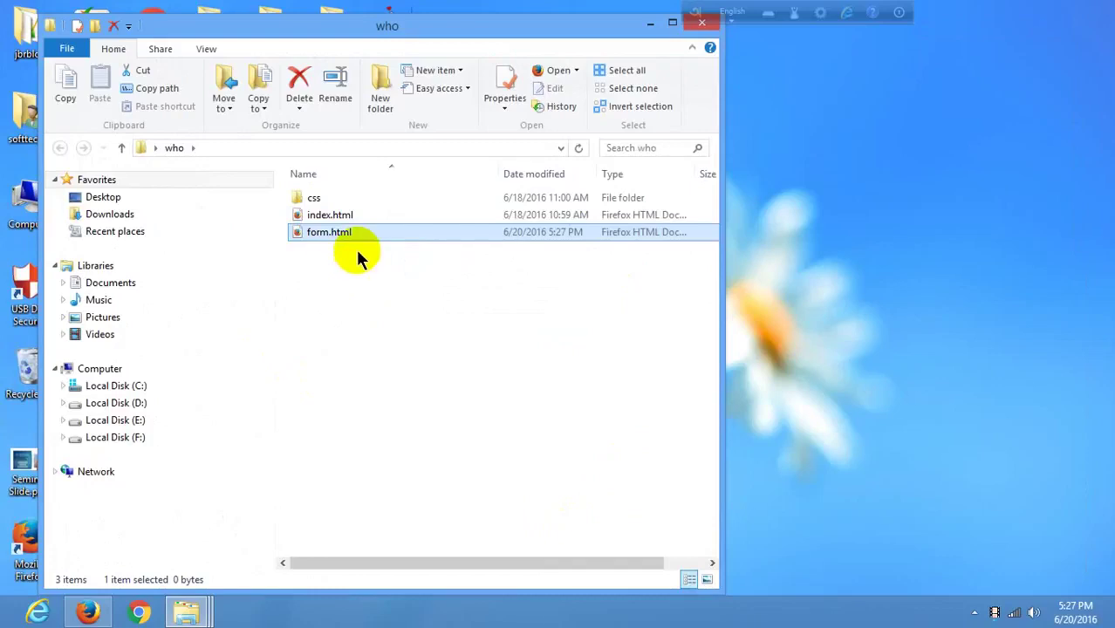
pyautogui.rightClick(327, 229)
pyautogui.click(396, 275)
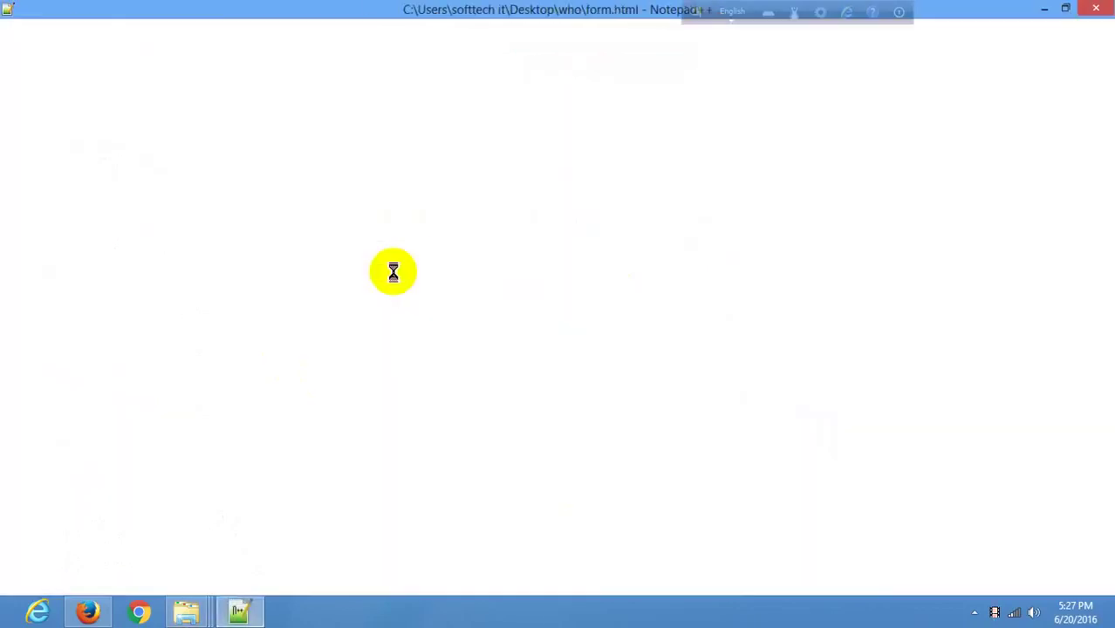
# Move the form code from the WordPress editor into form.html and save the file.
pyautogui.hotkey('alt', 'Tab')
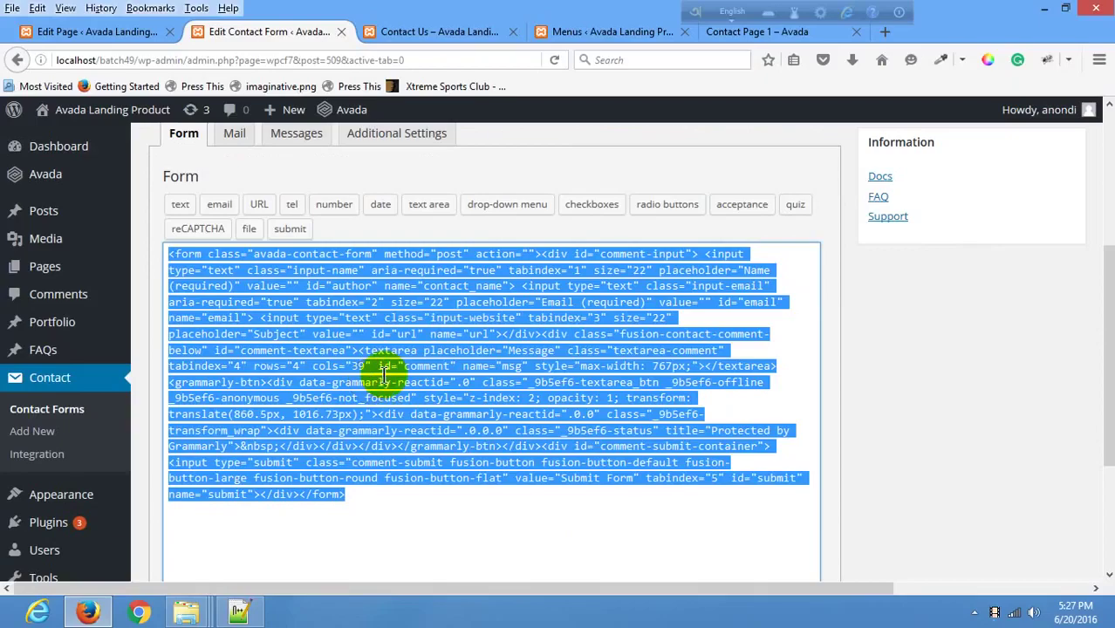
pyautogui.press('Delete')
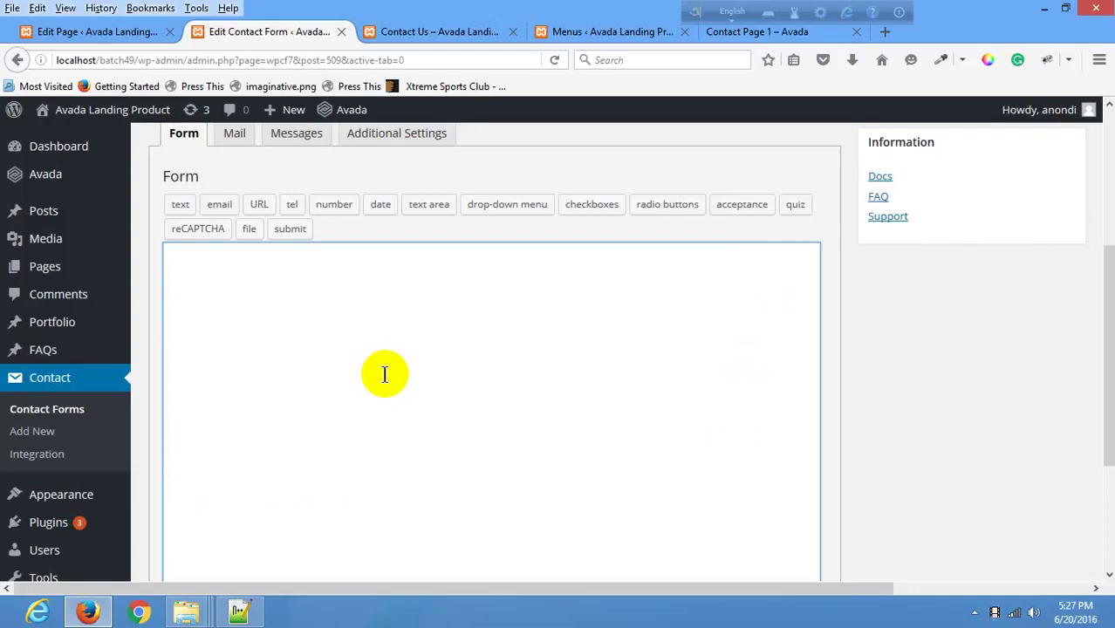
pyautogui.click(239, 612)
pyautogui.write('<form class="avada-contact-form" method="post" action=""><div id="comment-input"> <input type="text" class="input-name" aria-required="true" tabindex="1" size="22" placeholder="Name (required)" value="" id="author" name="contact_name"> <input type="text" class="input-email" aria-required="true" tabindex="2" size="22" placeholder="Email (required)" value="" id="email" name="email"> <input type="text" class="input-website" tabindex="3" size="22" placeholder="Subject" value="" id="url" name="url"></div><div class="fusion-contact-comment-below" id="comment-textarea"><textarea placeholder="Message" class="textarea-comment" tabindex="4" rows="4" cols="39" id="comment" name="msg" style="max-width: 767px;"></textarea><grammarly-btn><div data-grammarly-reactid=".0" class="_9b5ef6-textarea_btn _9b5ef6-offline _9b5ef6-anonymous _9b5ef6-not_focused" style="z-index: 2; opacity: 1; transform: translate(860.5px, 1016.73px);"><div data-grammarly-reactid=".0.0" class="_9b5ef6-transform_wrap"><div data-grammarly-reactid=".0.0.0" class="_9b5ef6-status" title="Protected by Grammarly">&nbsp;</div></div></div></grammarly-btn></div><div id="comment-submit-container"> <input type="submit" class="comment-submit fusion-button fusion-button-default fusion-button-large fusion-button-round fusion-button-flat" value="Submit Form" tabindex="5" id="submit" name="submit"></div></form>')
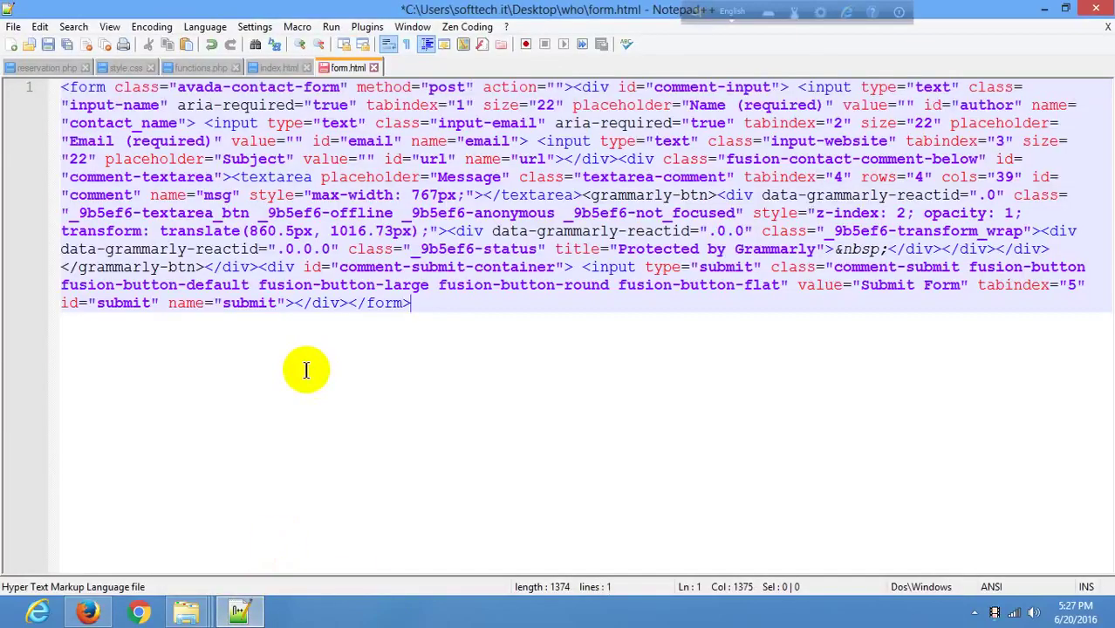
pyautogui.hotkey('ctrl', 's')
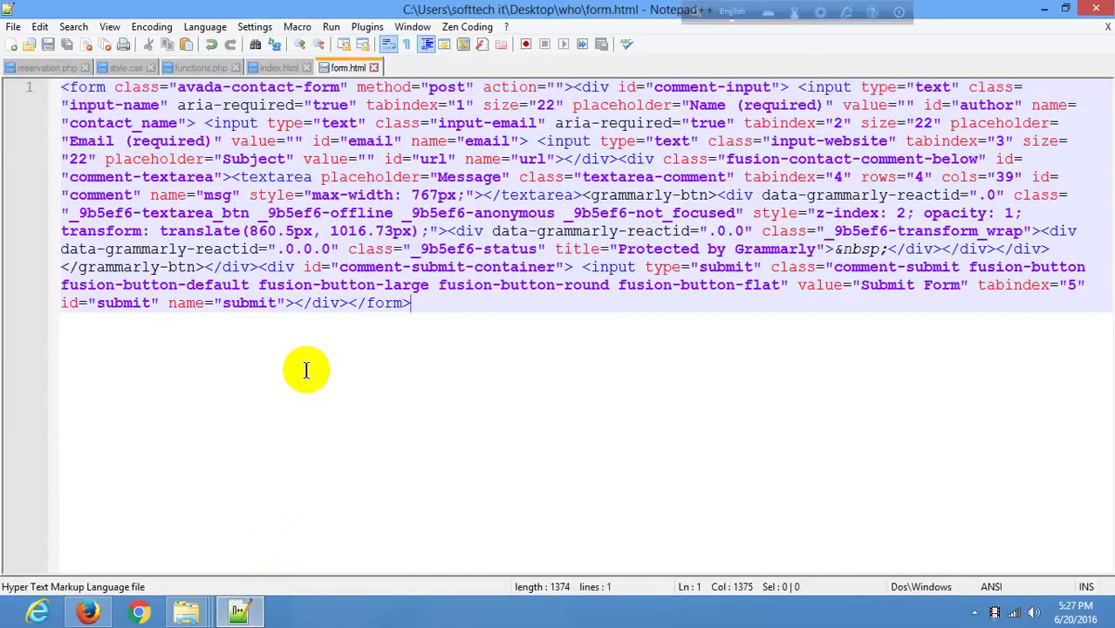
pyautogui.moveTo(417, 303); pyautogui.dragTo(9, 26)
pyautogui.click(544, 342)
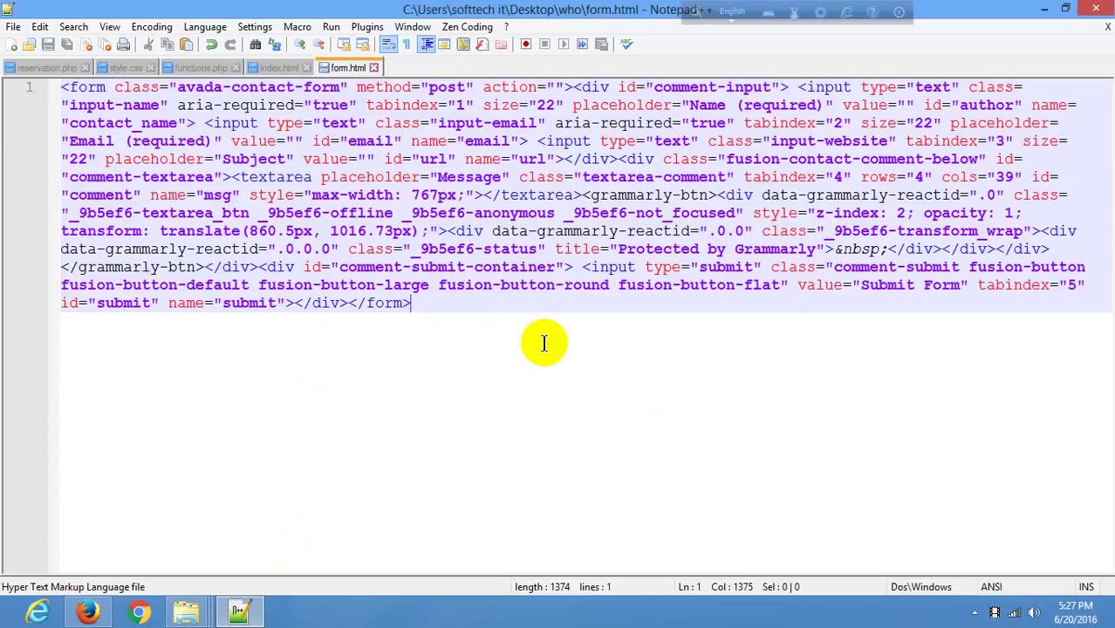
pyautogui.click(376, 303)
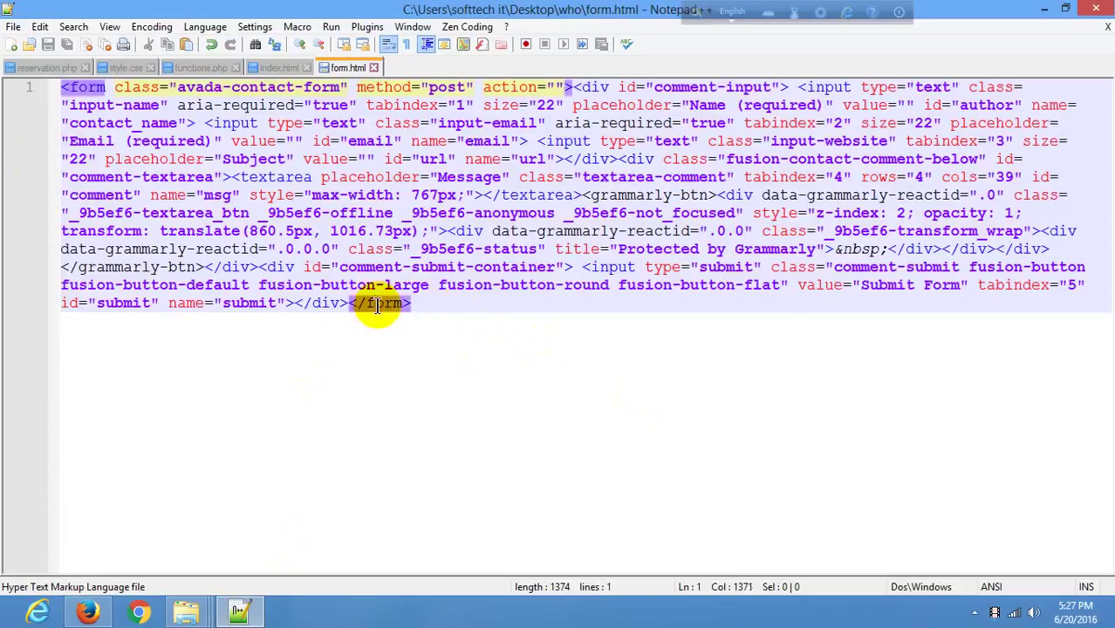
pyautogui.click(88, 612)
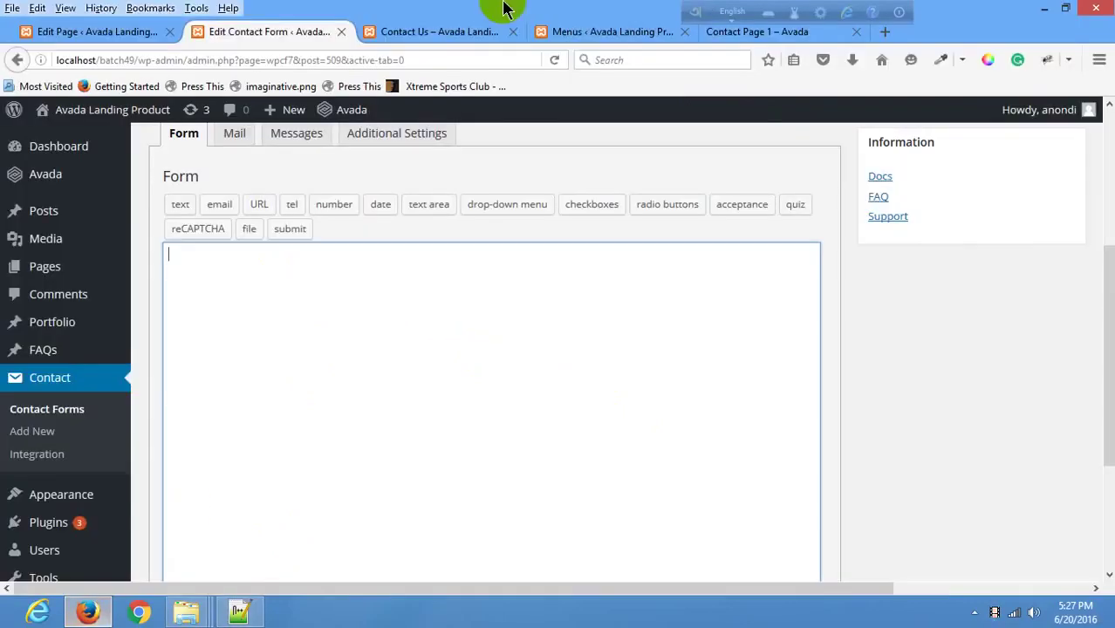
# Search Google for 'html formatting tool' and open FreeFormatter's Free Online HTML Formatter.
pyautogui.click(881, 32)
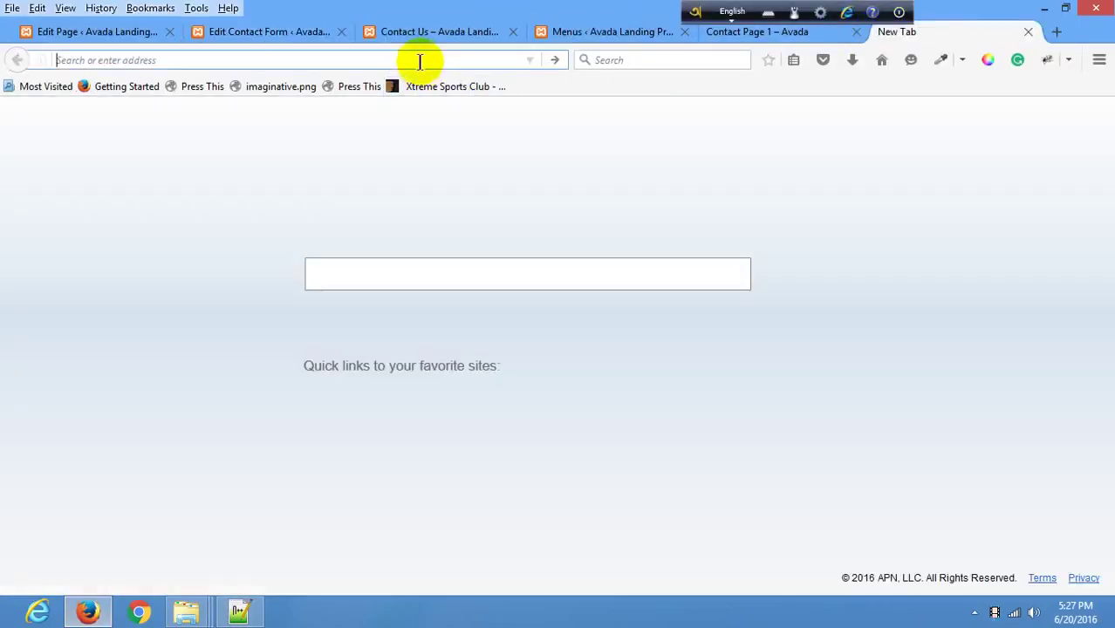
pyautogui.write('html')
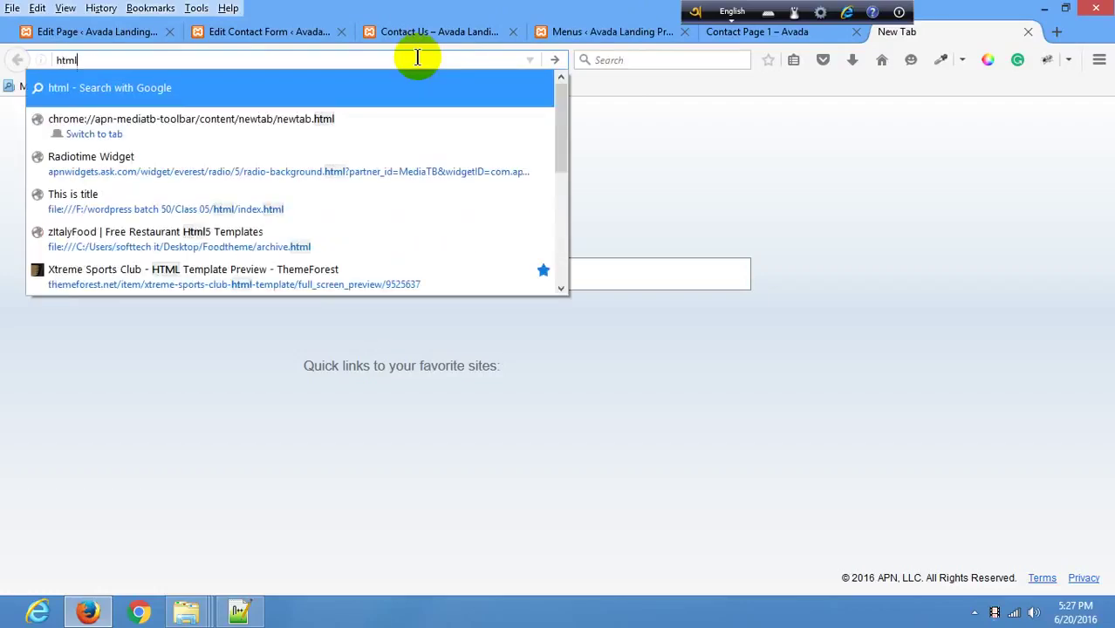
pyautogui.write(' formatin')
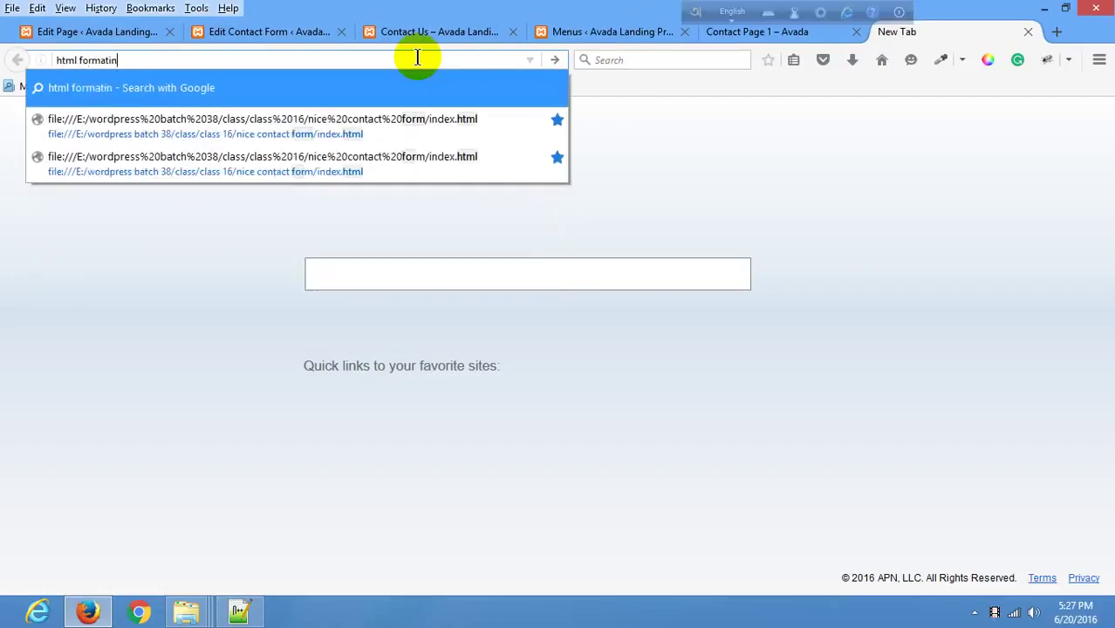
pyautogui.write('g')
pyautogui.press('Return')
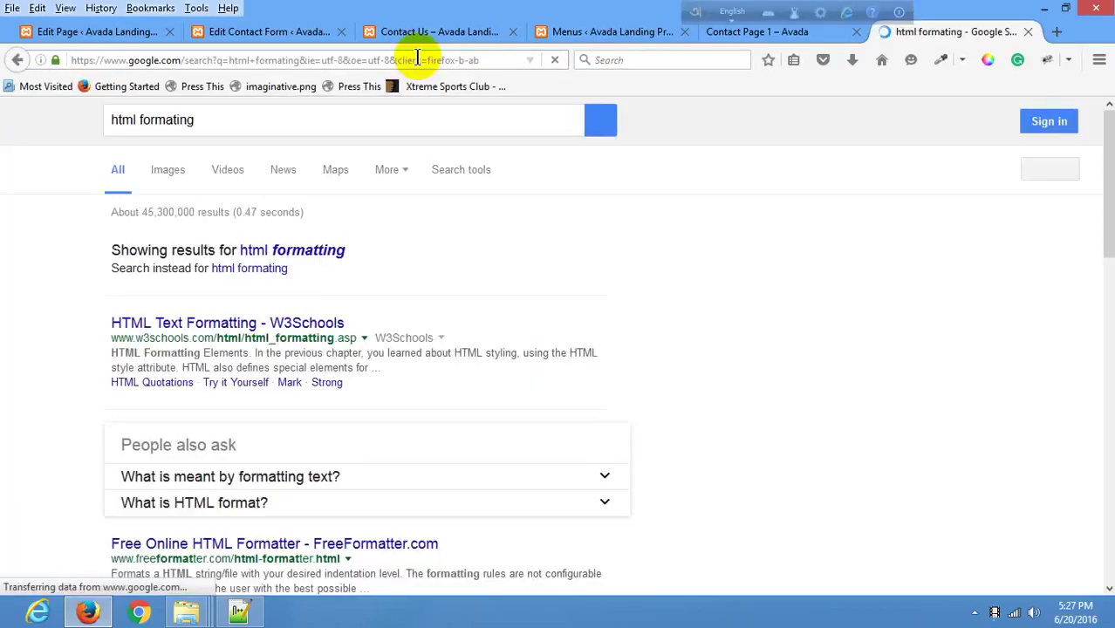
pyautogui.click(270, 120)
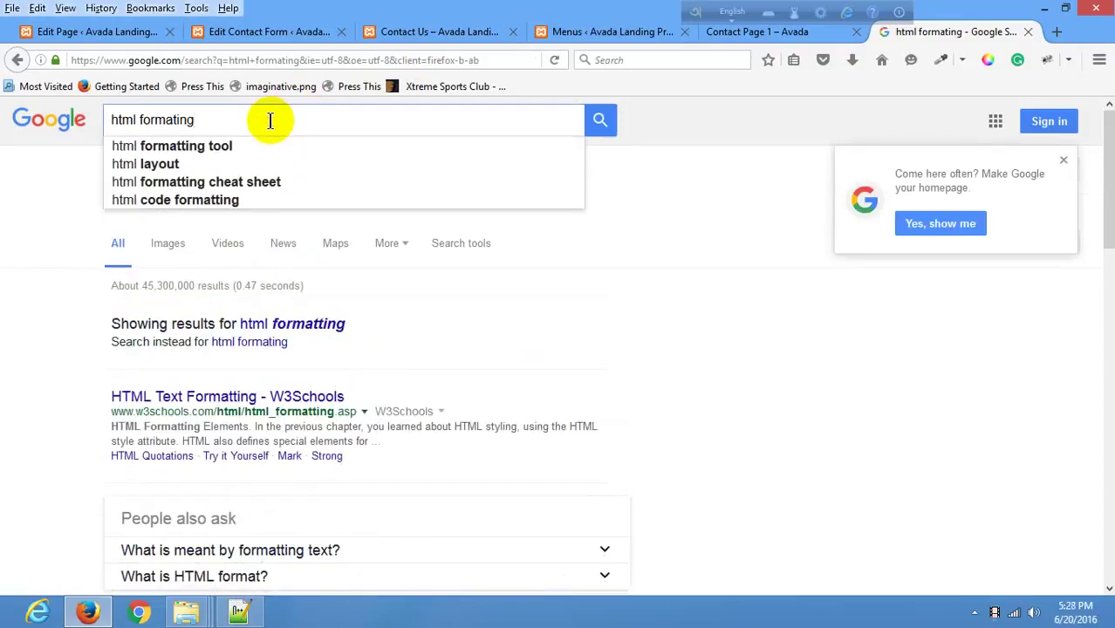
pyautogui.click(266, 144)
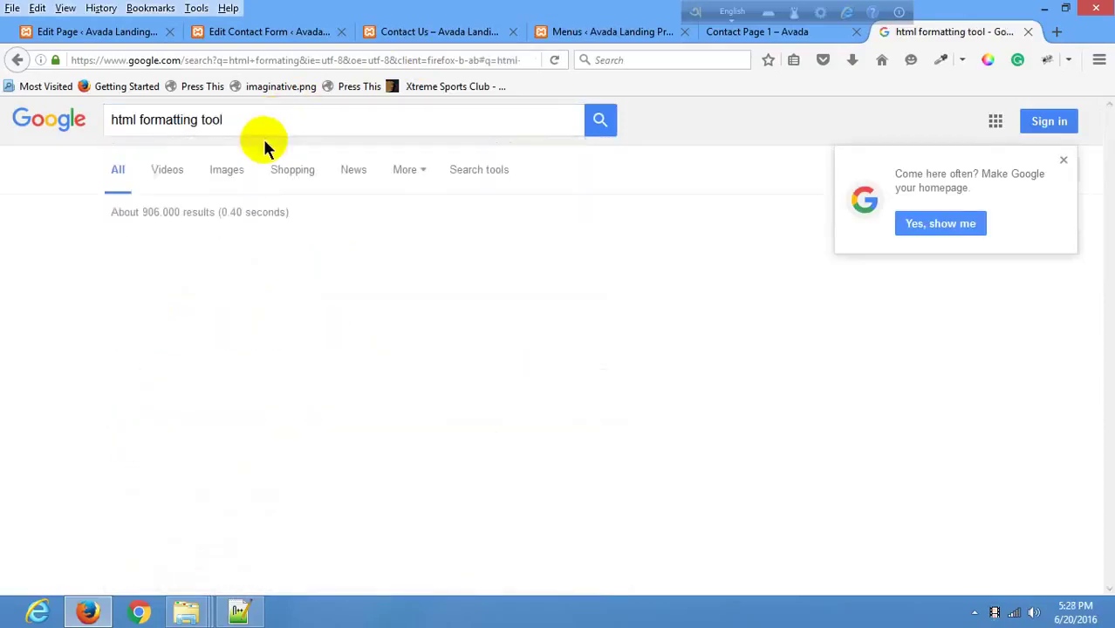
pyautogui.click(250, 246)
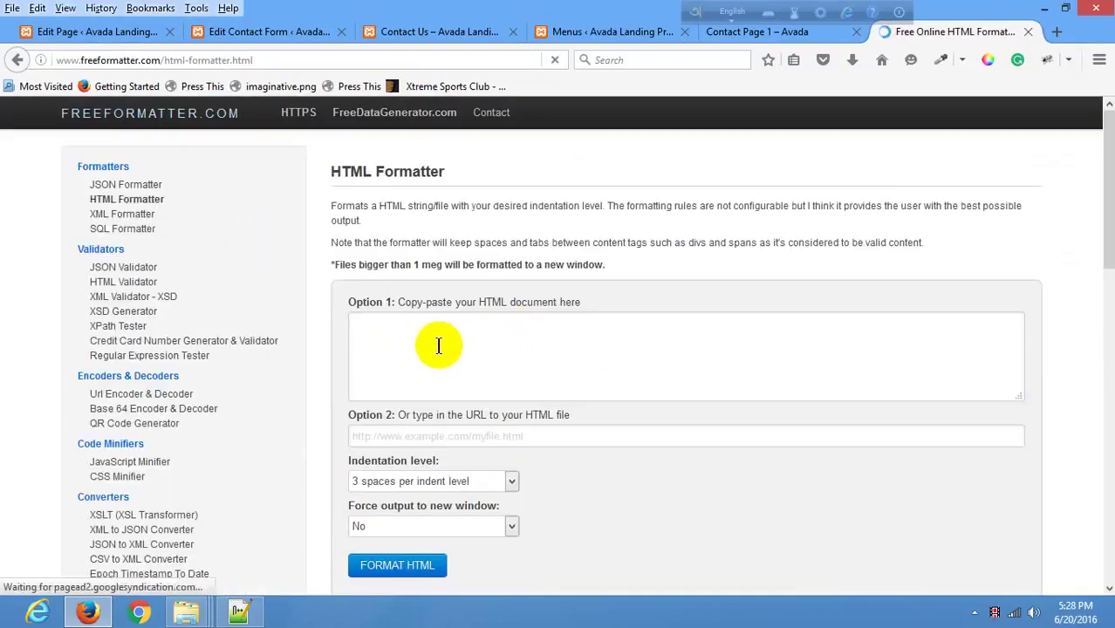
pyautogui.click(438, 346)
# Cut all the code out of form.html and paste it into the formatter's input box.
pyautogui.click(239, 611)
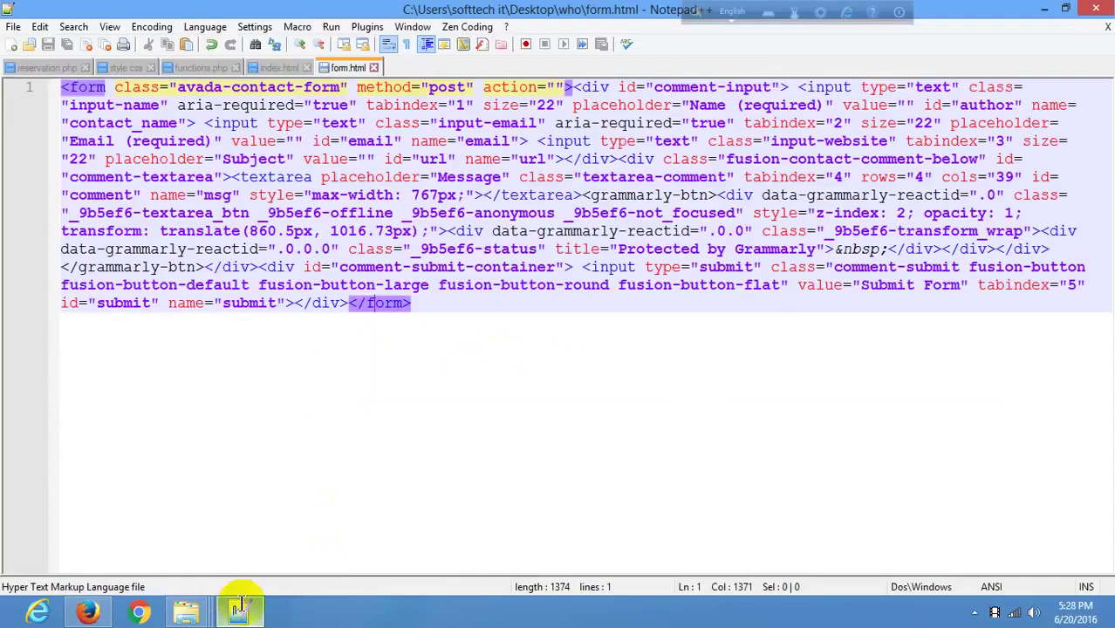
pyautogui.hotkey('ctrl', 'a')
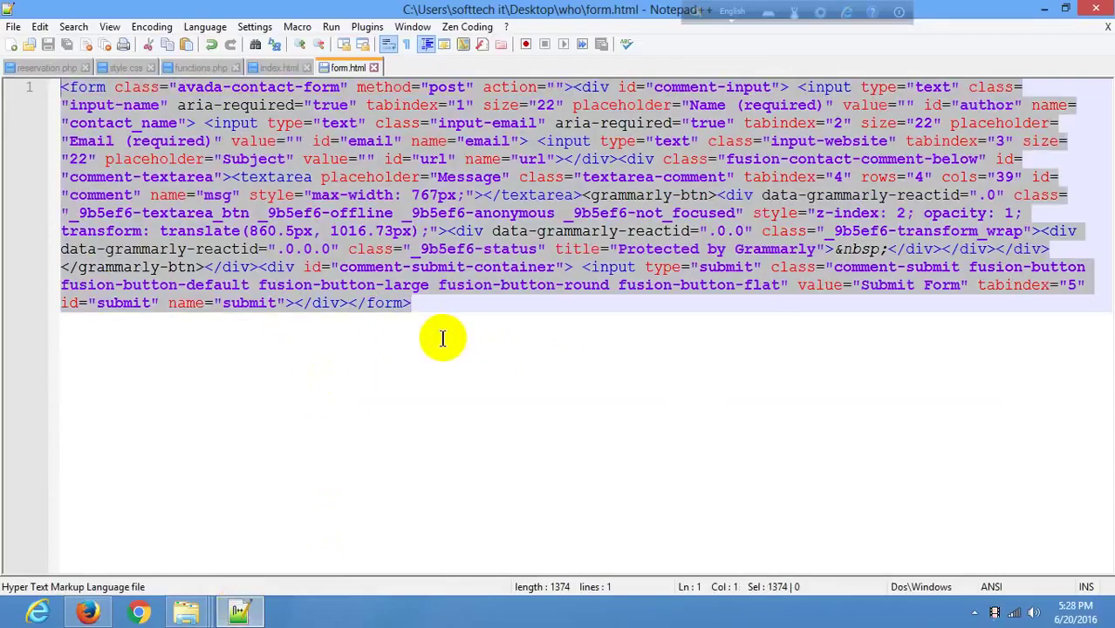
pyautogui.hotkey('ctrl', 'x')
pyautogui.click(91, 608)
pyautogui.click(498, 346)
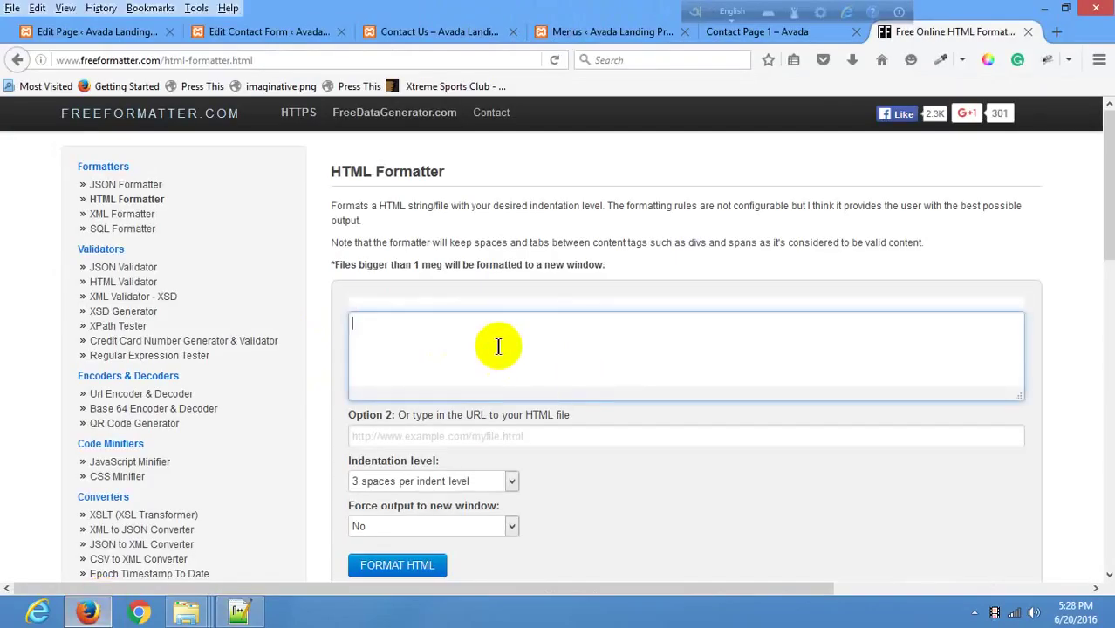
pyautogui.hotkey('ctrl', 'v')
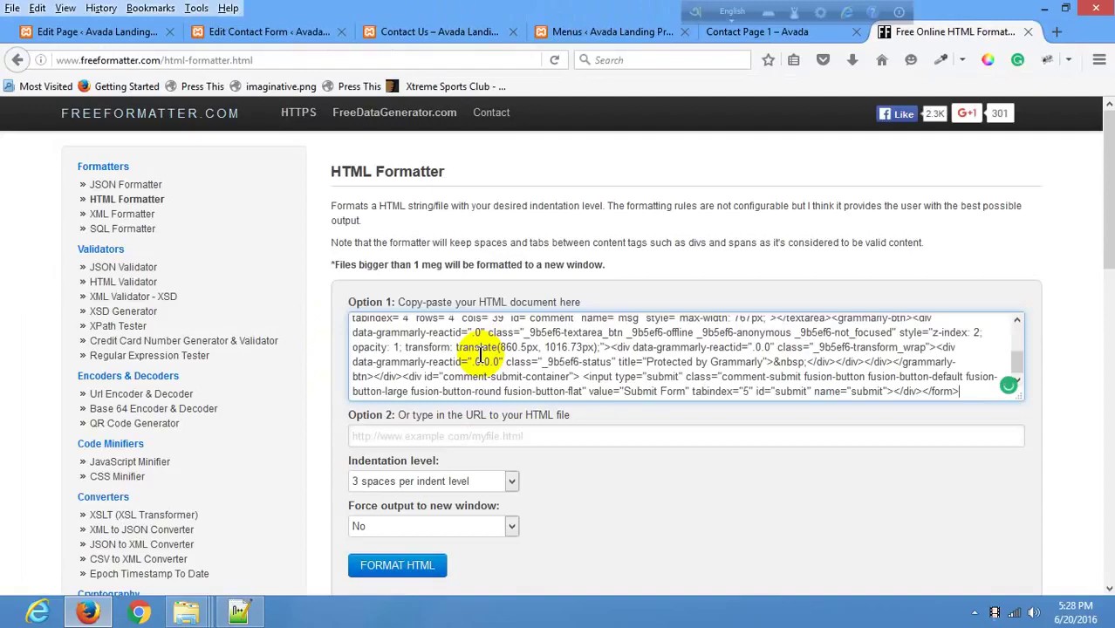
# Format the HTML with indentation and select all of the formatted output.
pyautogui.scroll(-2, 570, 442)
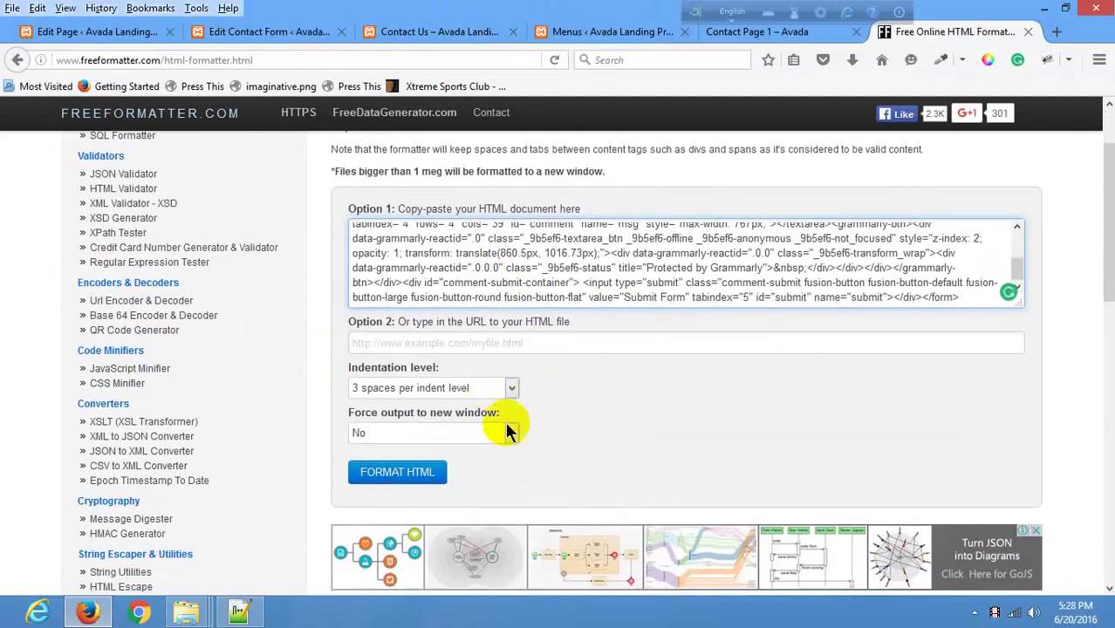
pyautogui.click(423, 472)
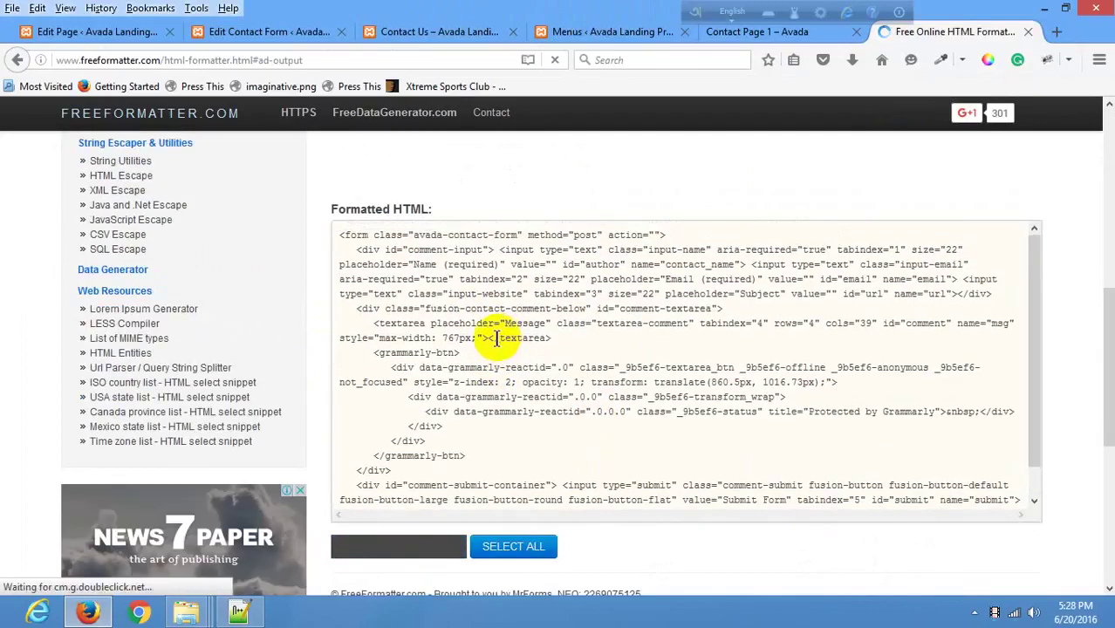
pyautogui.hotkey('ctrl', 'a')
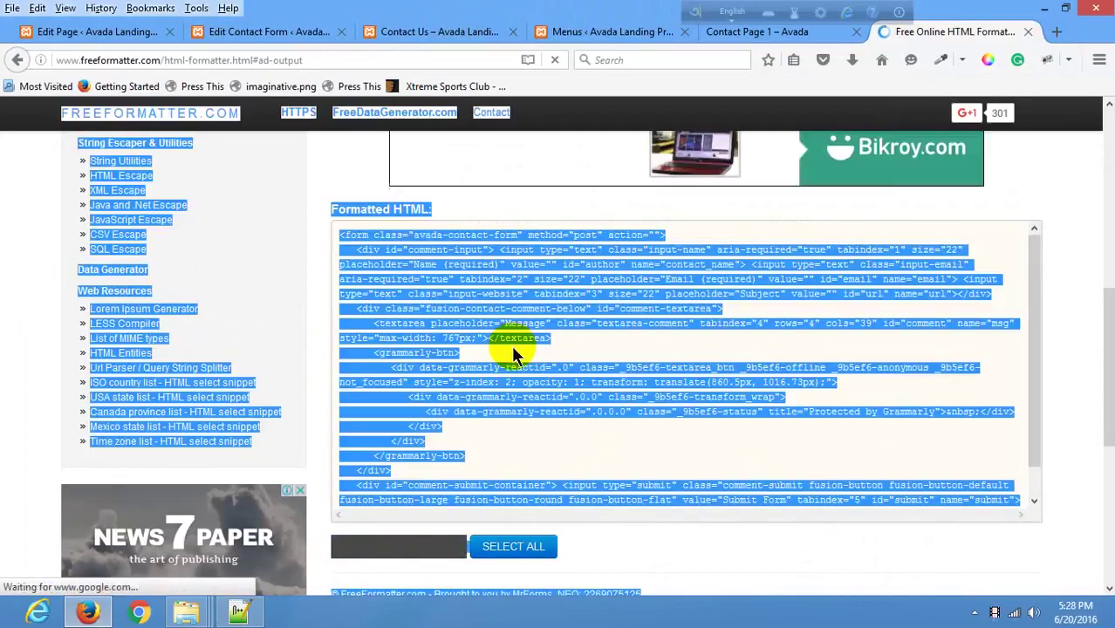
pyautogui.click(713, 426)
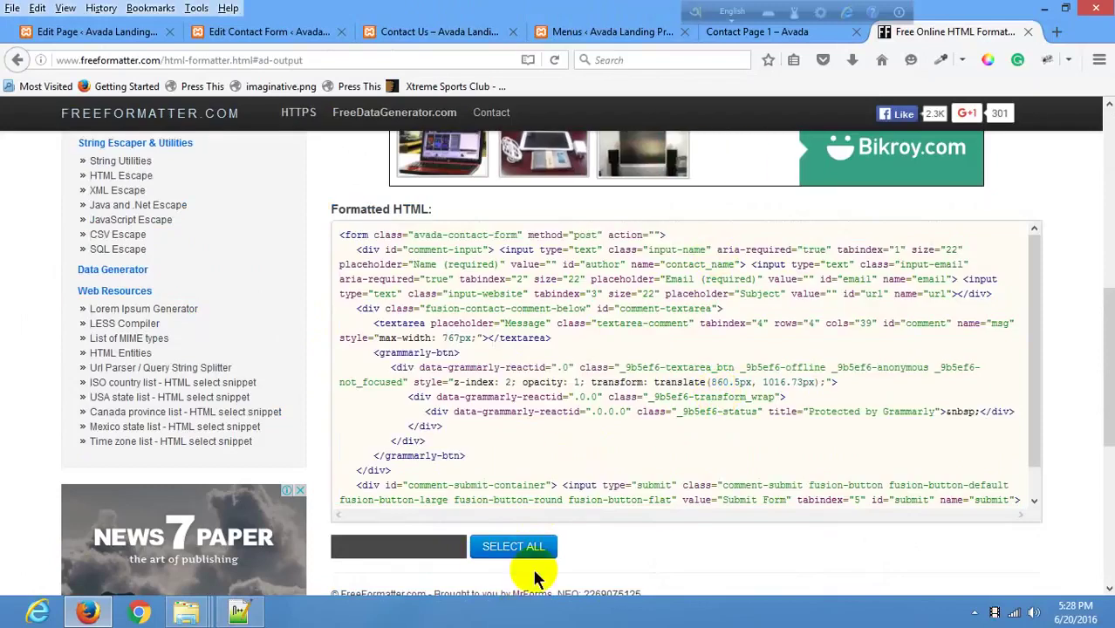
pyautogui.click(519, 547)
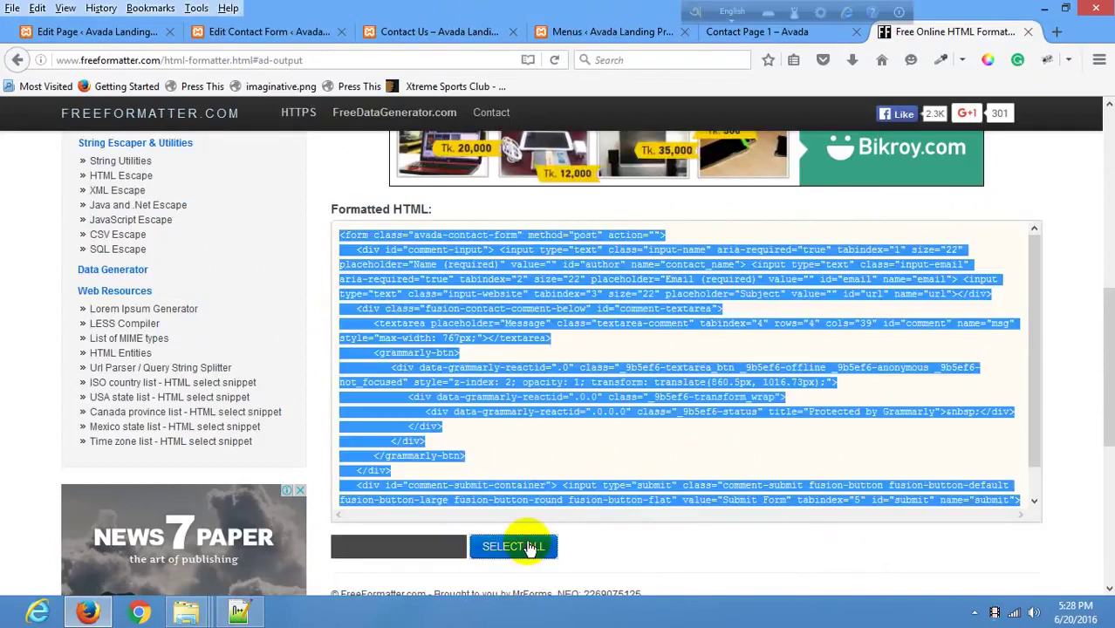
pyautogui.click(249, 612)
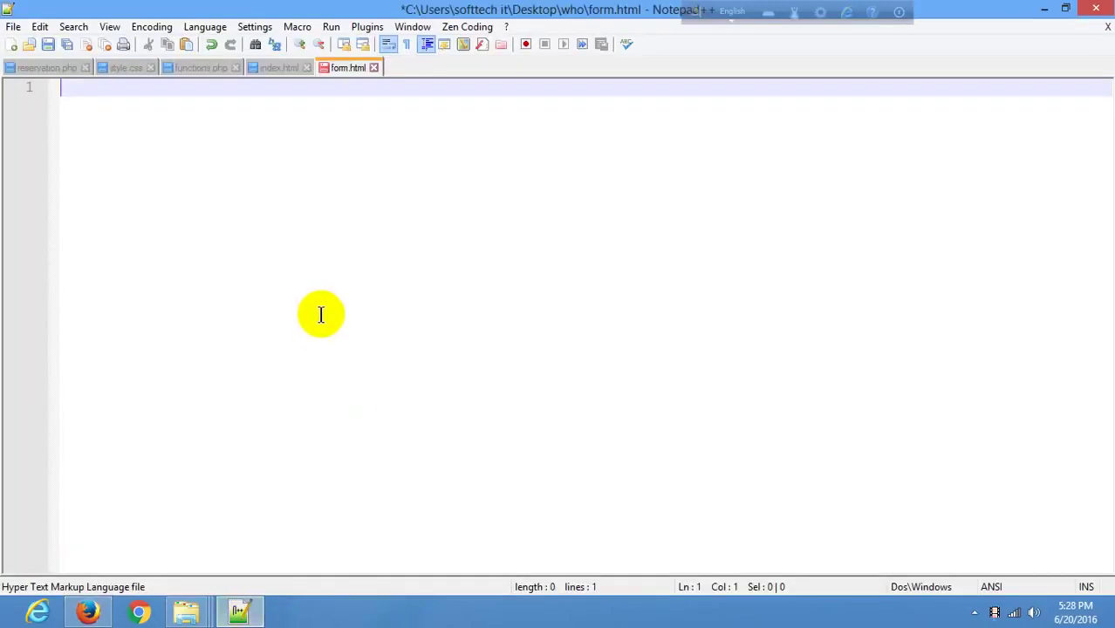
# Paste the formatted form code into form.html, remove the blank lines above it and save.
pyautogui.hotkey('ctrl', 'v')
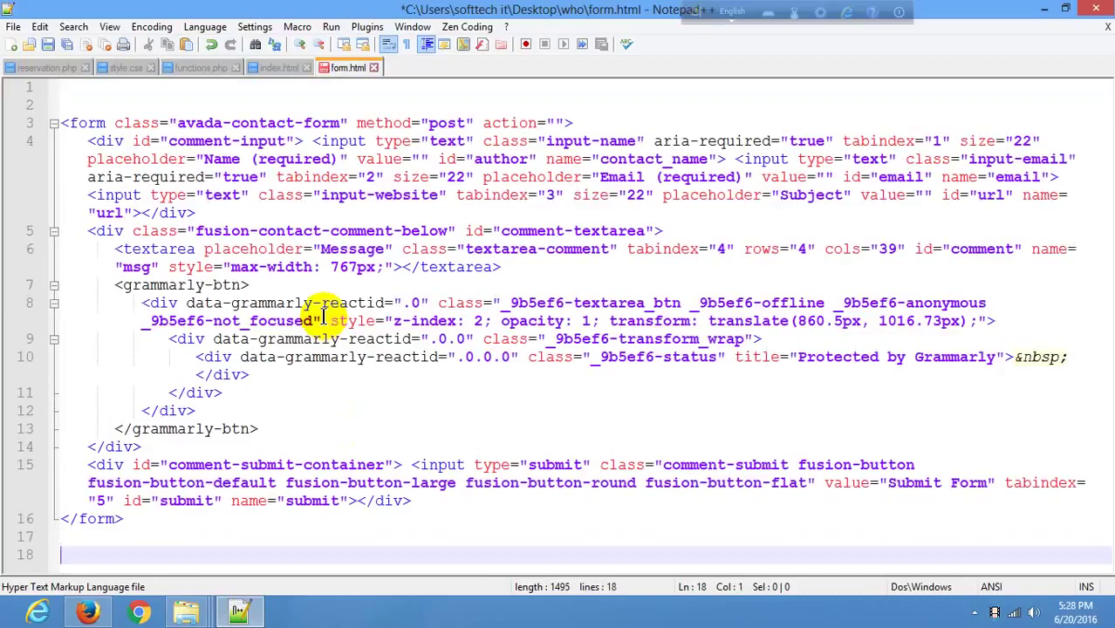
pyautogui.click(62, 117)
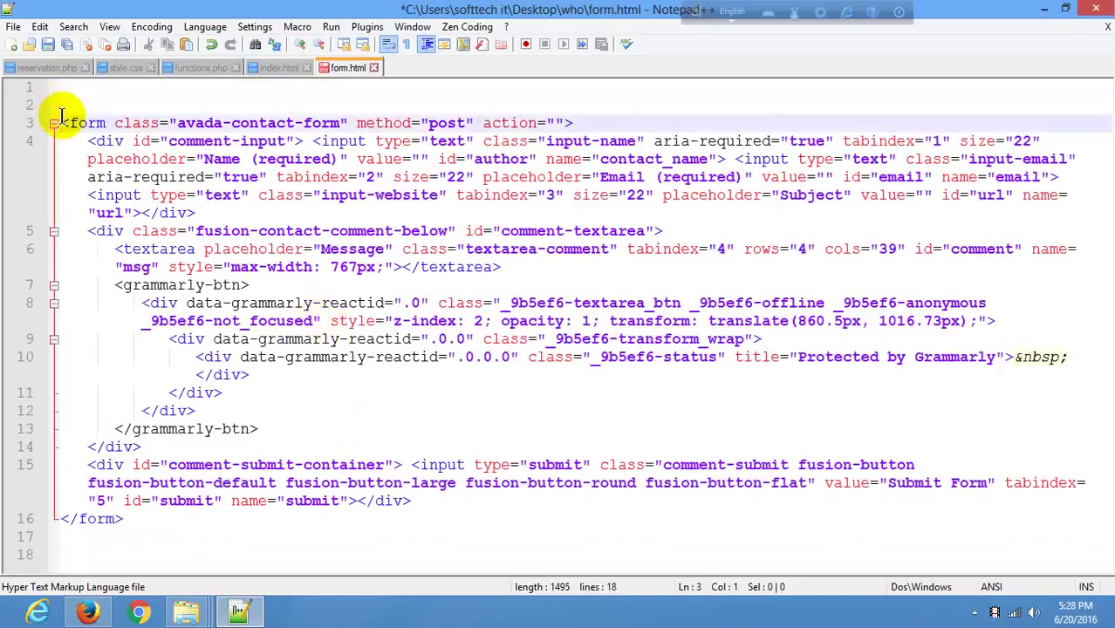
pyautogui.press('BackSpace')
pyautogui.press('BackSpace')
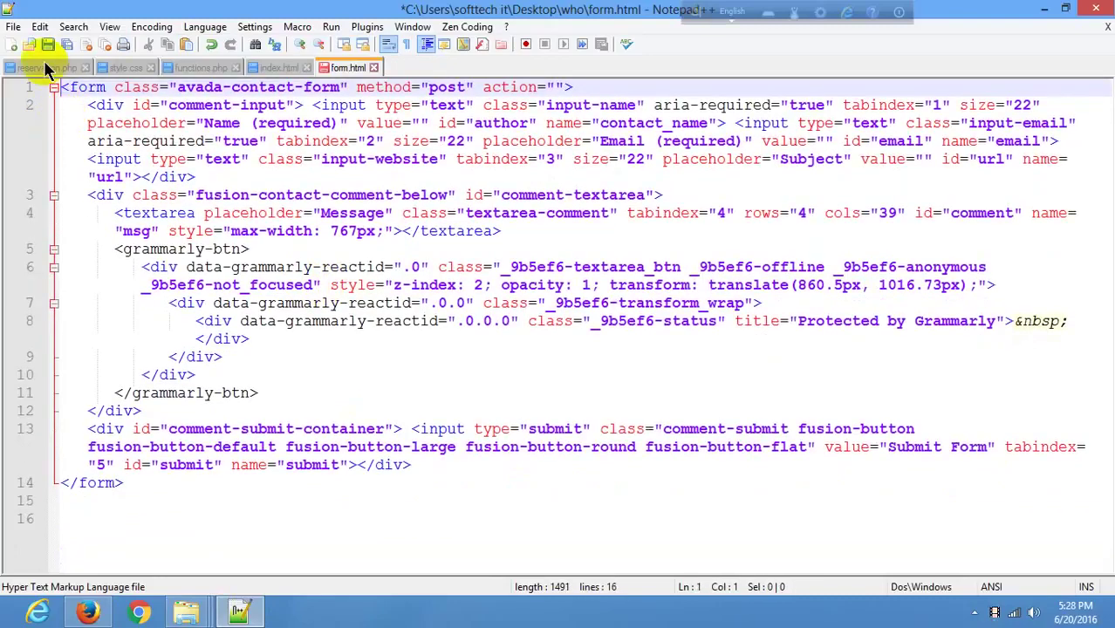
pyautogui.hotkey('ctrl', 's')
# Change the opening and closing form tags to div and save form.html.
pyautogui.click(80, 88)
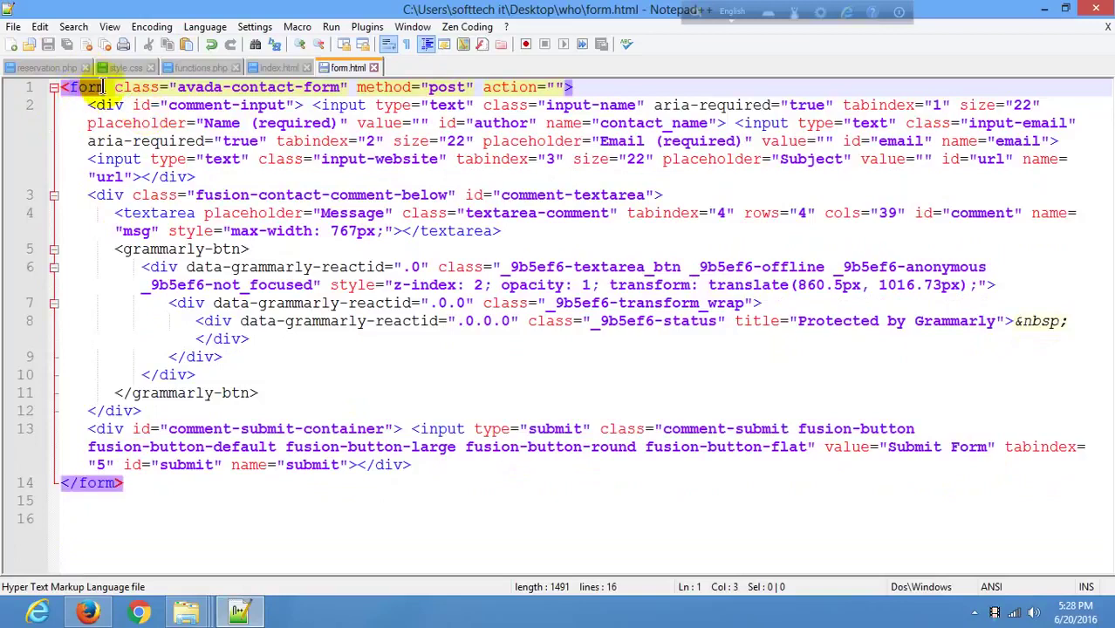
pyautogui.doubleClick(92, 88)
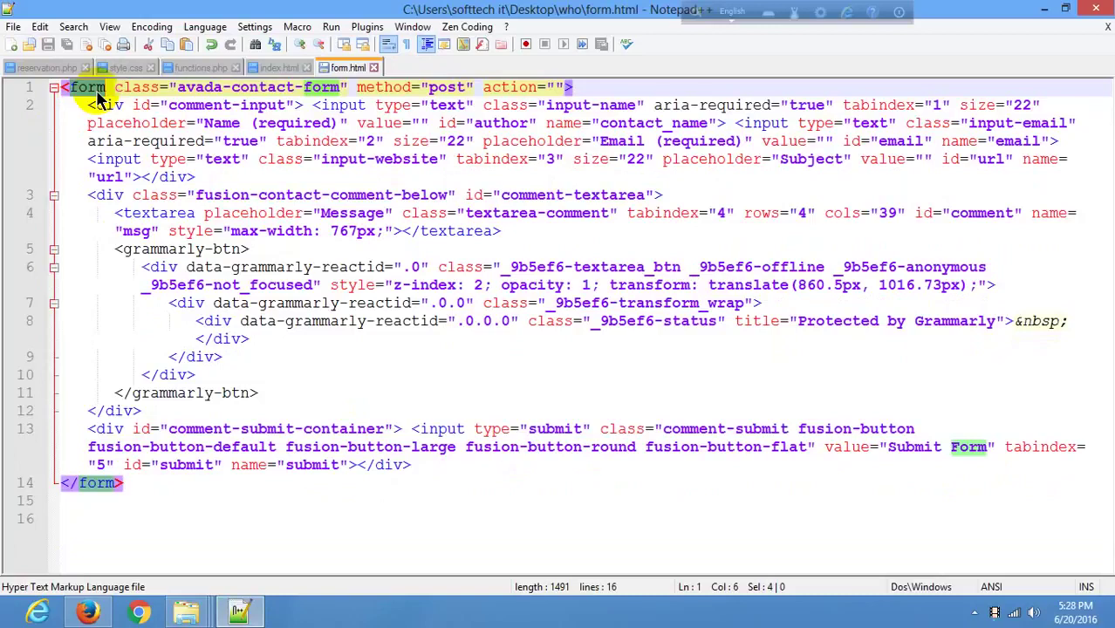
pyautogui.write('div')
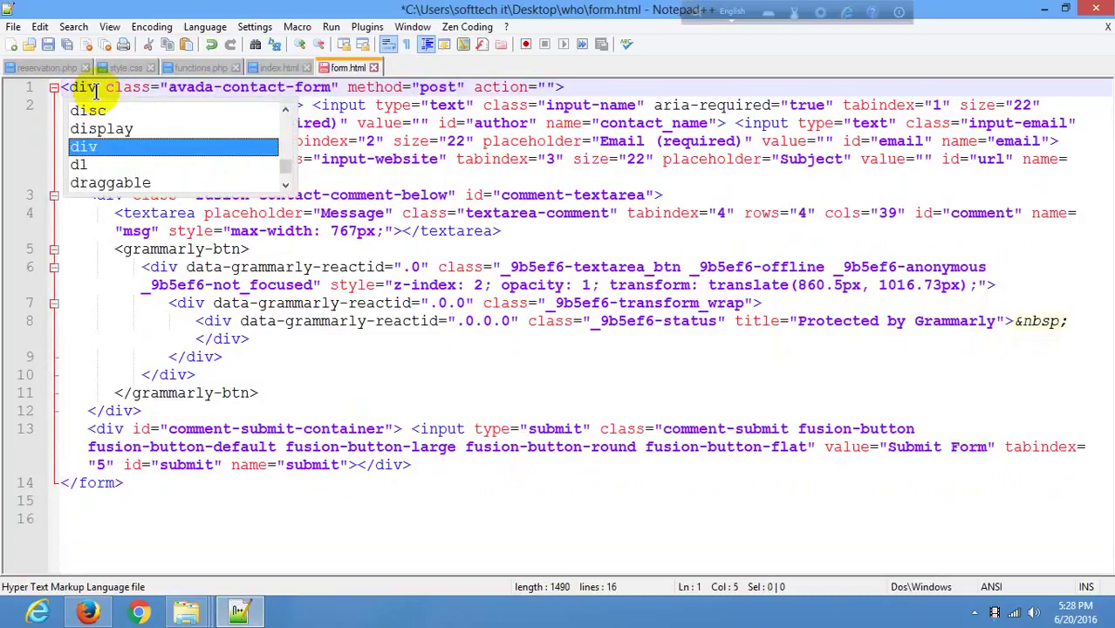
pyautogui.hotkey('ctrl', 's')
pyautogui.press('Escape')
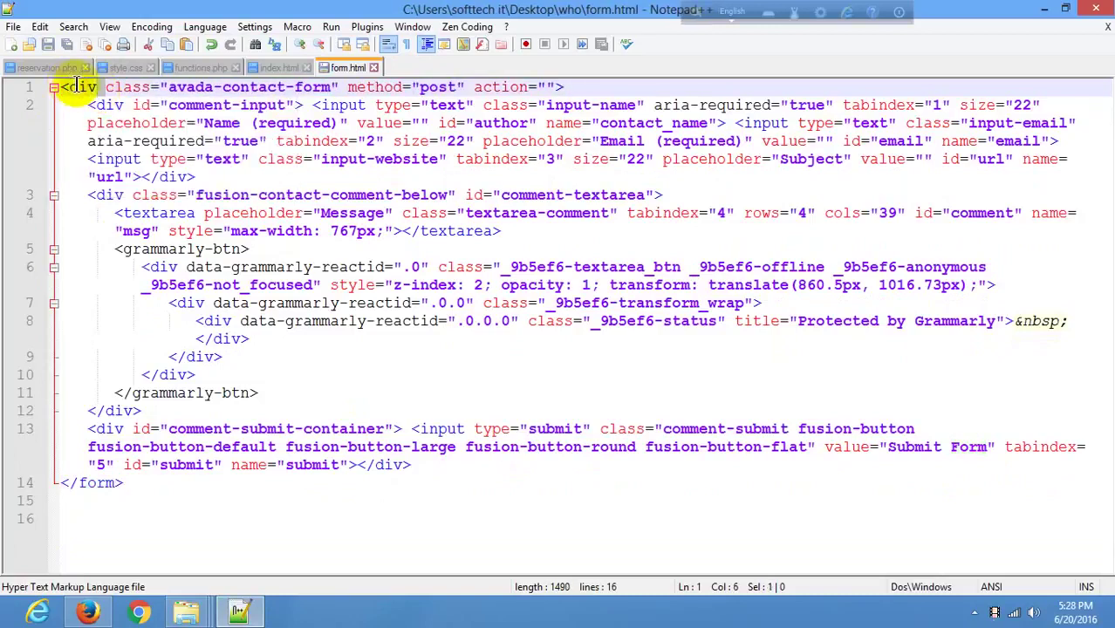
pyautogui.doubleClick(100, 483)
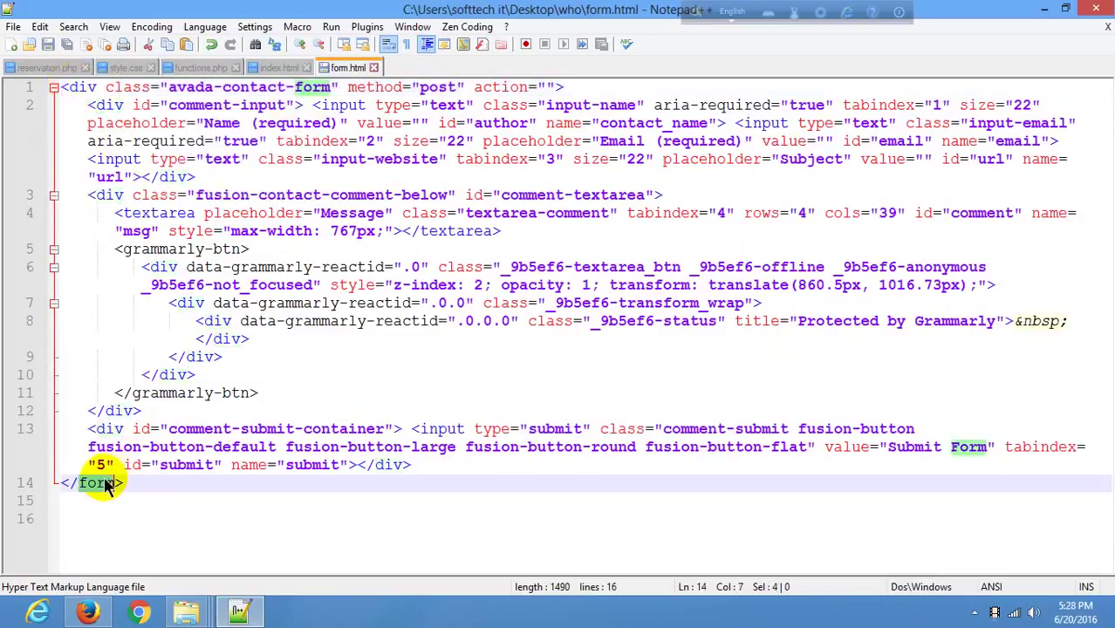
pyautogui.write('div>')
pyautogui.hotkey('ctrl', 's')
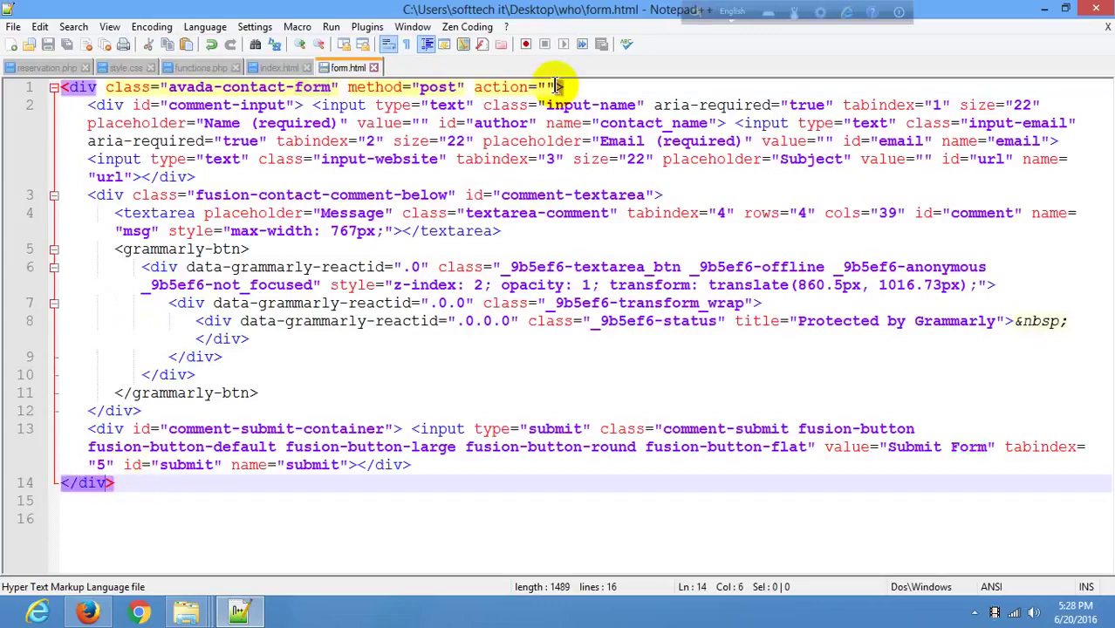
# Delete the method and action attributes from the wrapper div and save.
pyautogui.moveTo(557, 86); pyautogui.dragTo(353, 91)
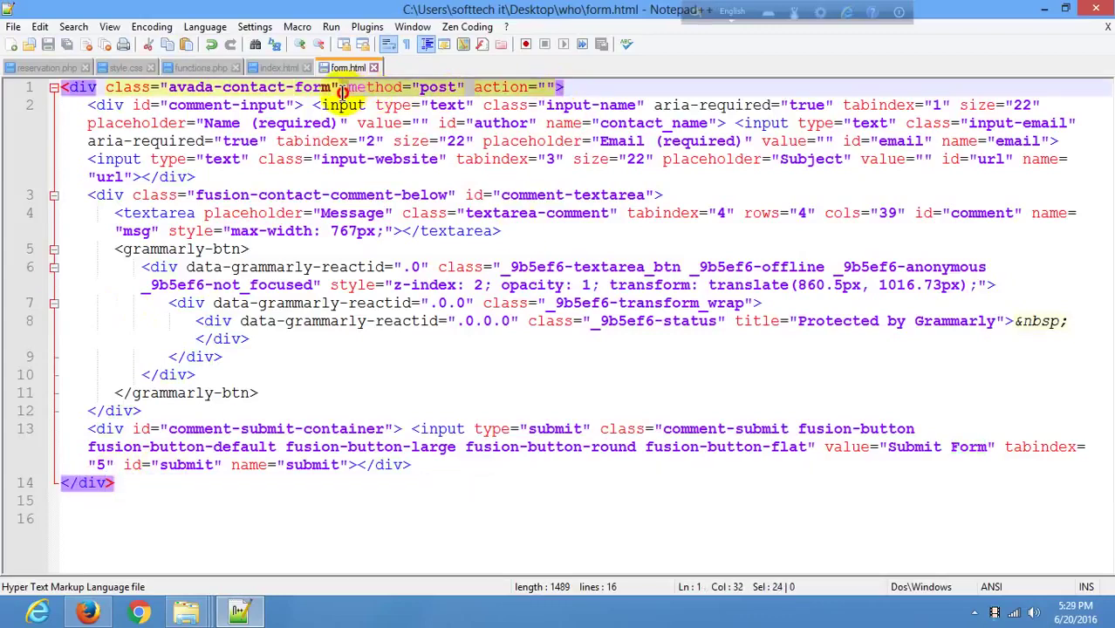
pyautogui.press('Delete')
pyautogui.hotkey('ctrl', 's')
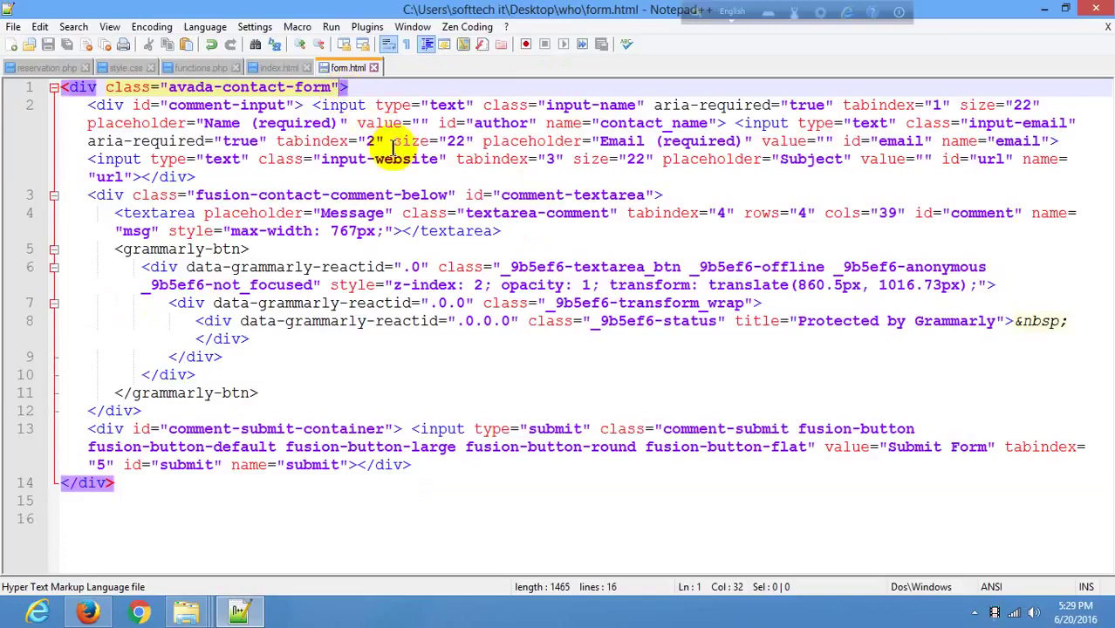
# Select the markup inside the outer wrapper div, lines 2 to 13.
pyautogui.moveTo(434, 464); pyautogui.dragTo(7, 110)
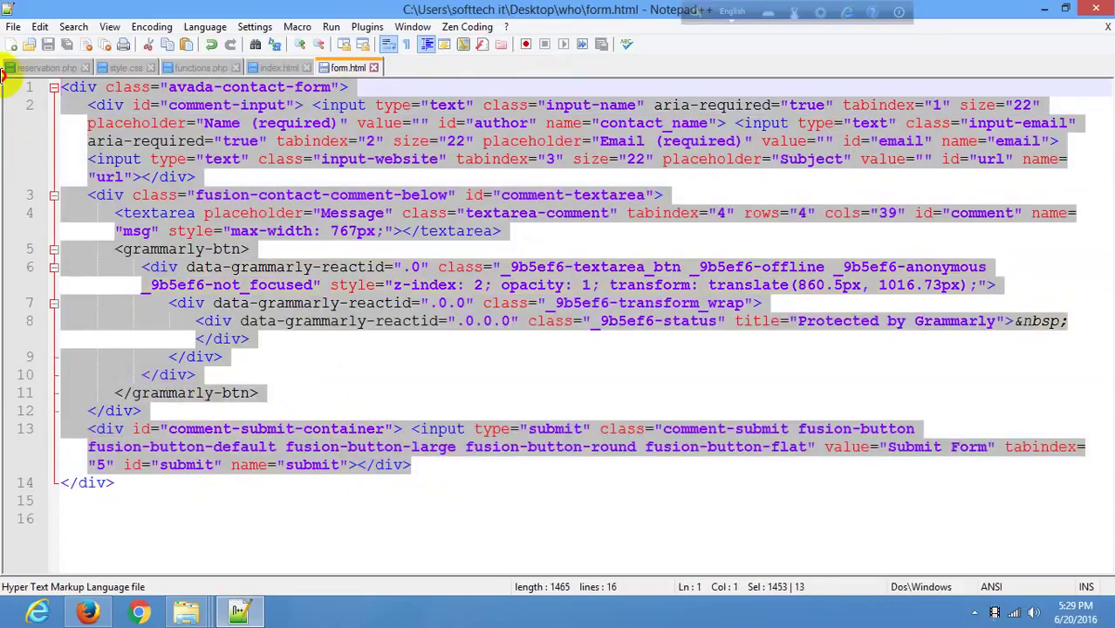
pyautogui.click(100, 96)
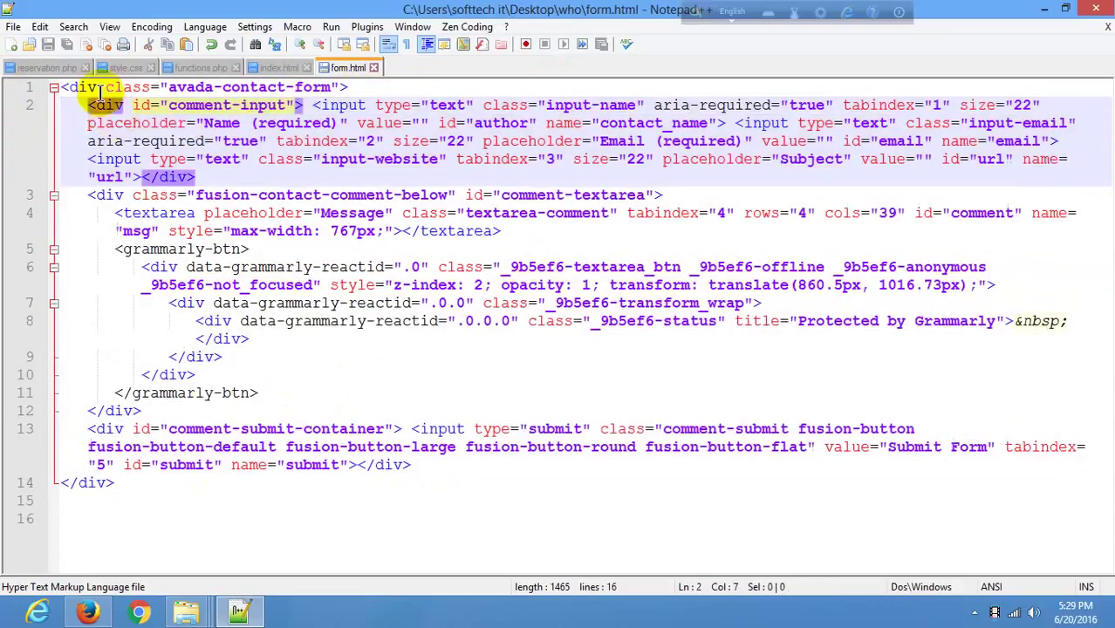
pyautogui.moveTo(85, 113); pyautogui.dragTo(496, 471)
pyautogui.hotkey('ctrl', 'c')
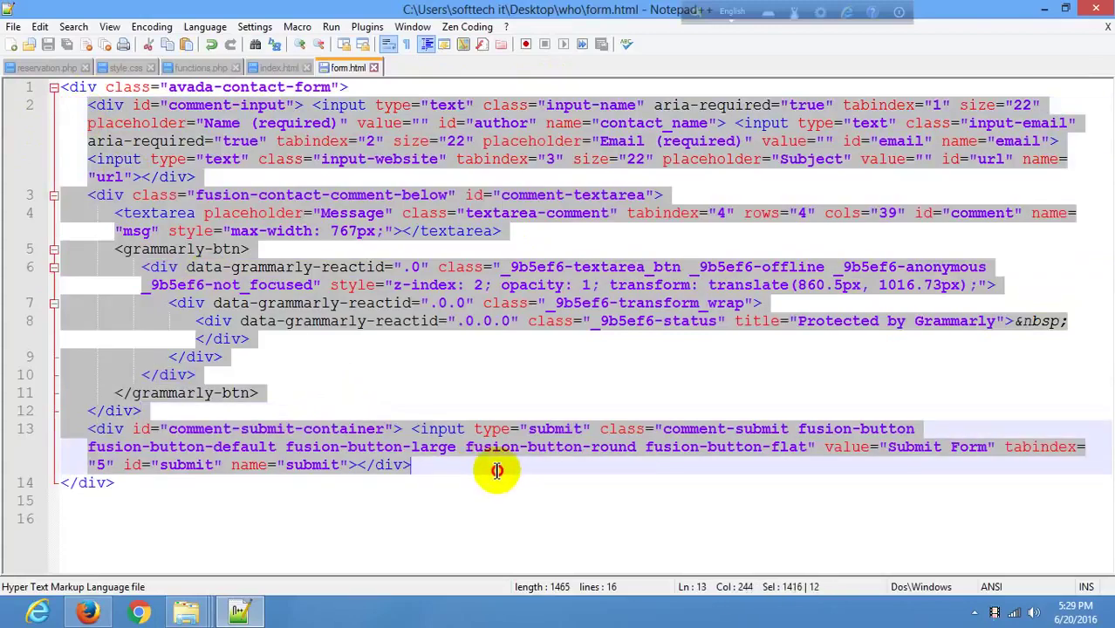
# Paste the copied Avada markup into the Contact Form 7 Form template and save it.
pyautogui.click(110, 606)
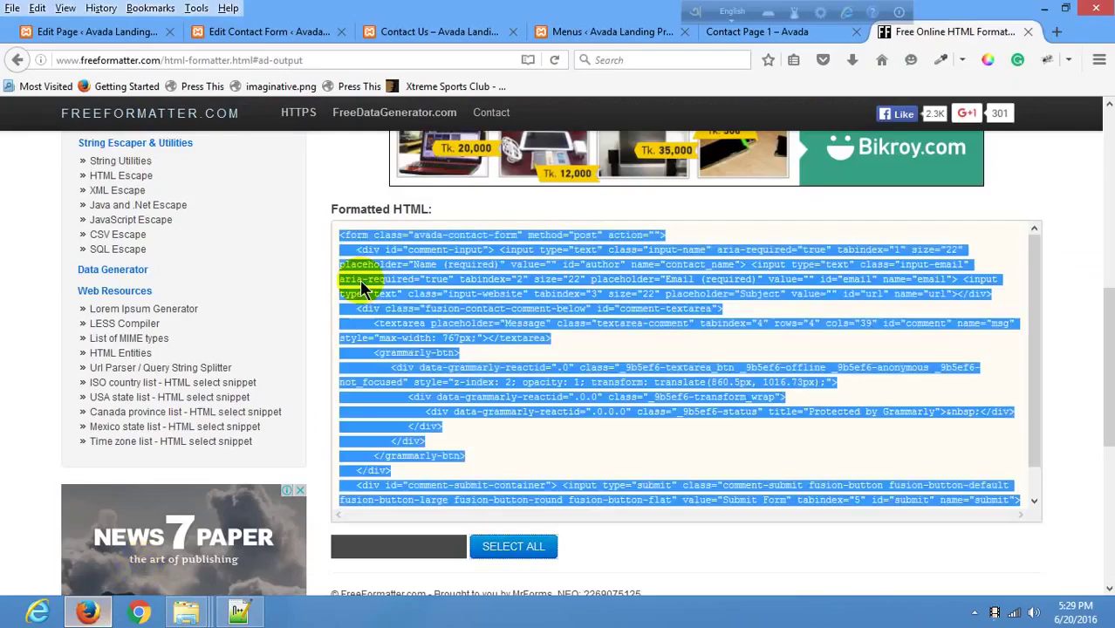
pyautogui.click(229, 32)
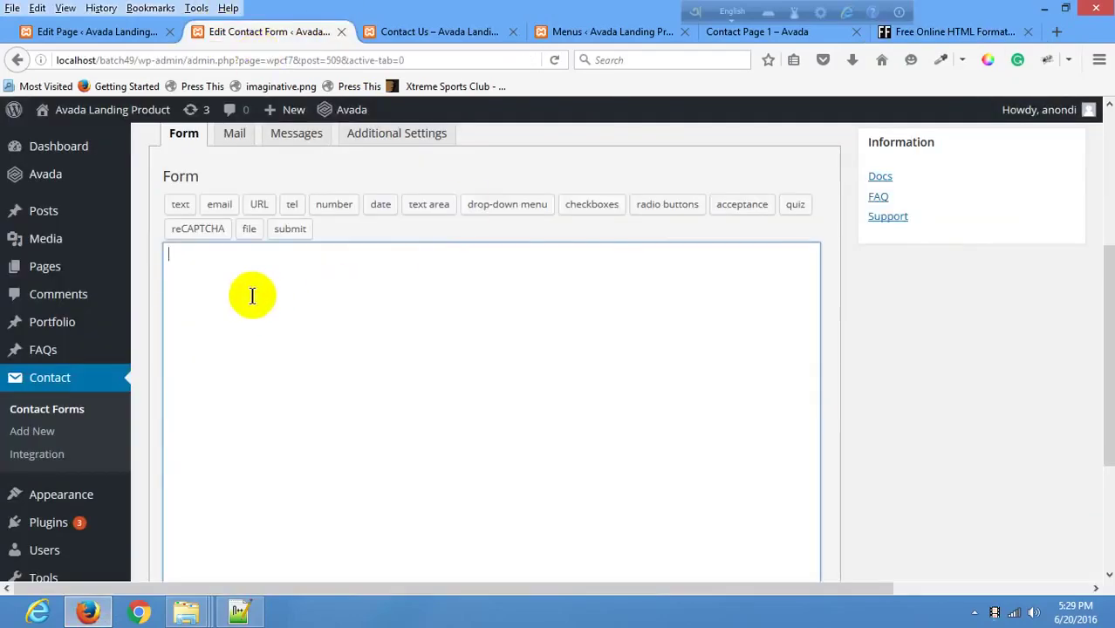
pyautogui.hotkey('ctrl', 'v')
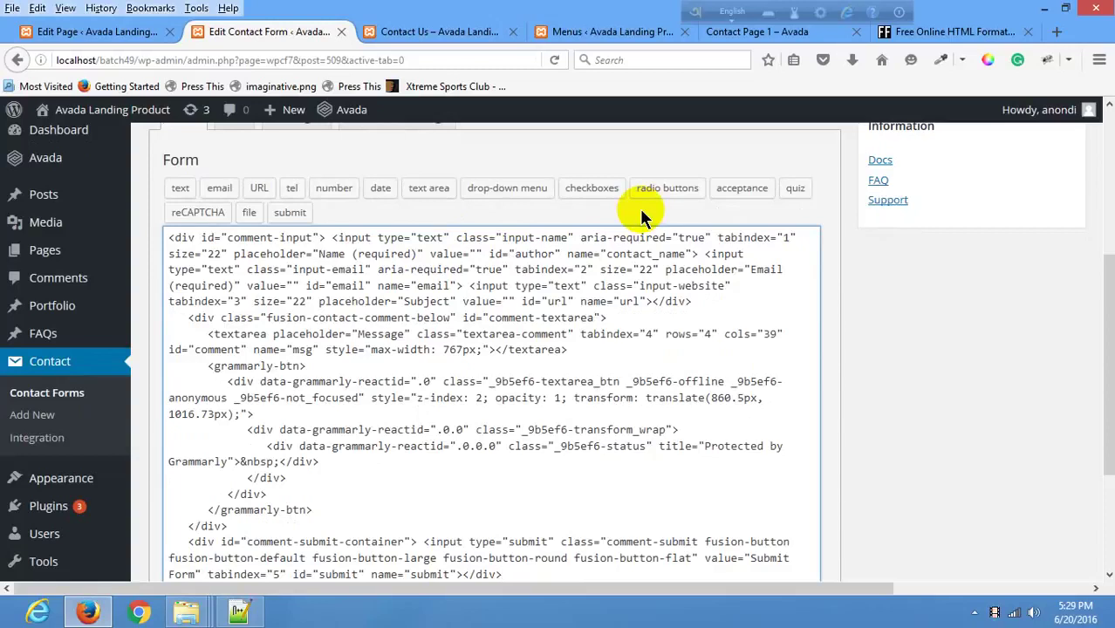
pyautogui.scroll(-3, 923, 262)
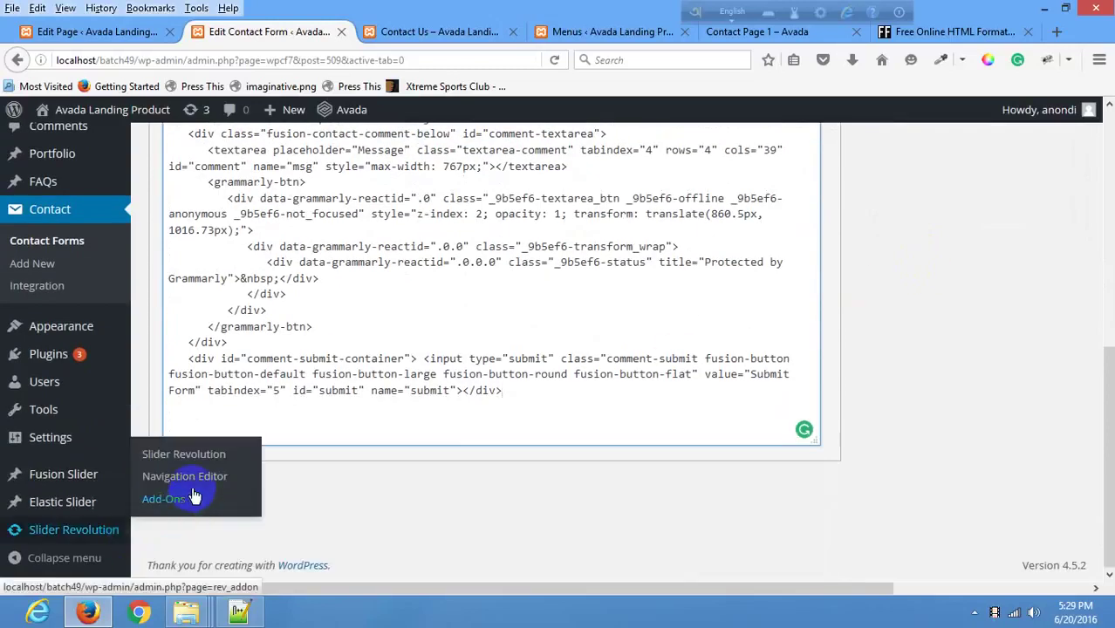
pyautogui.click(171, 497)
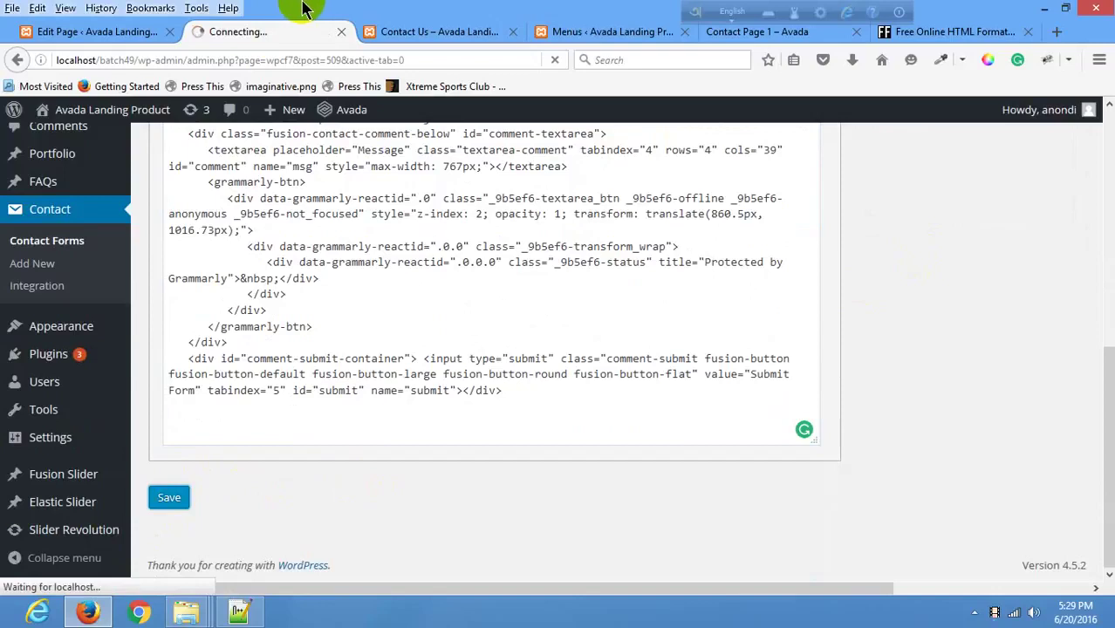
# Switch between the Menus page and the Edit Contact Form page, ending on Menus.
pyautogui.click(611, 31)
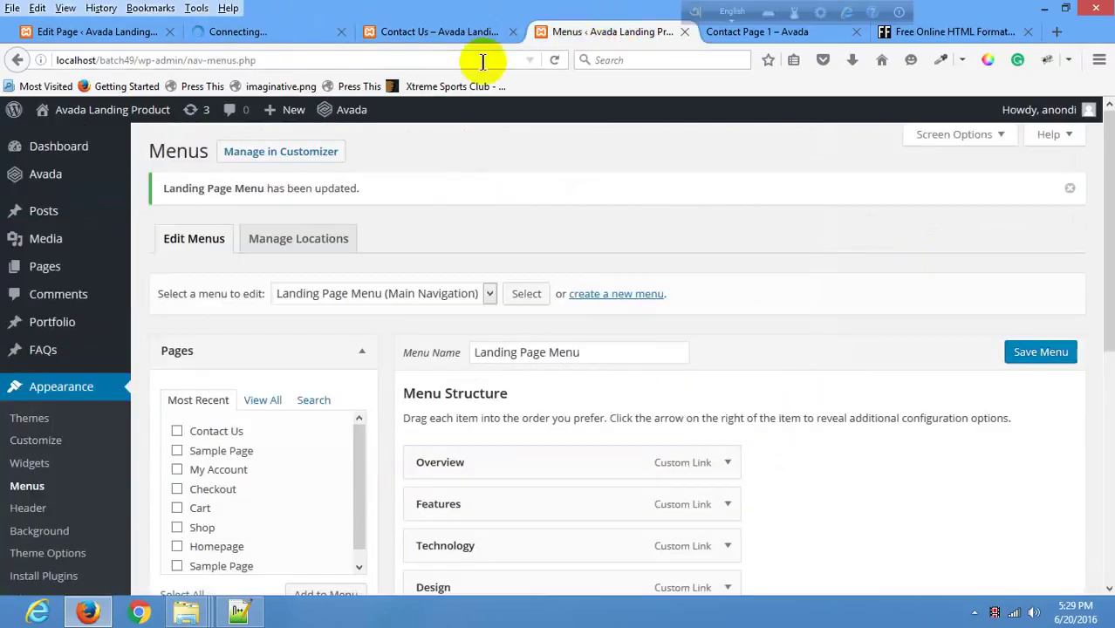
pyautogui.click(286, 33)
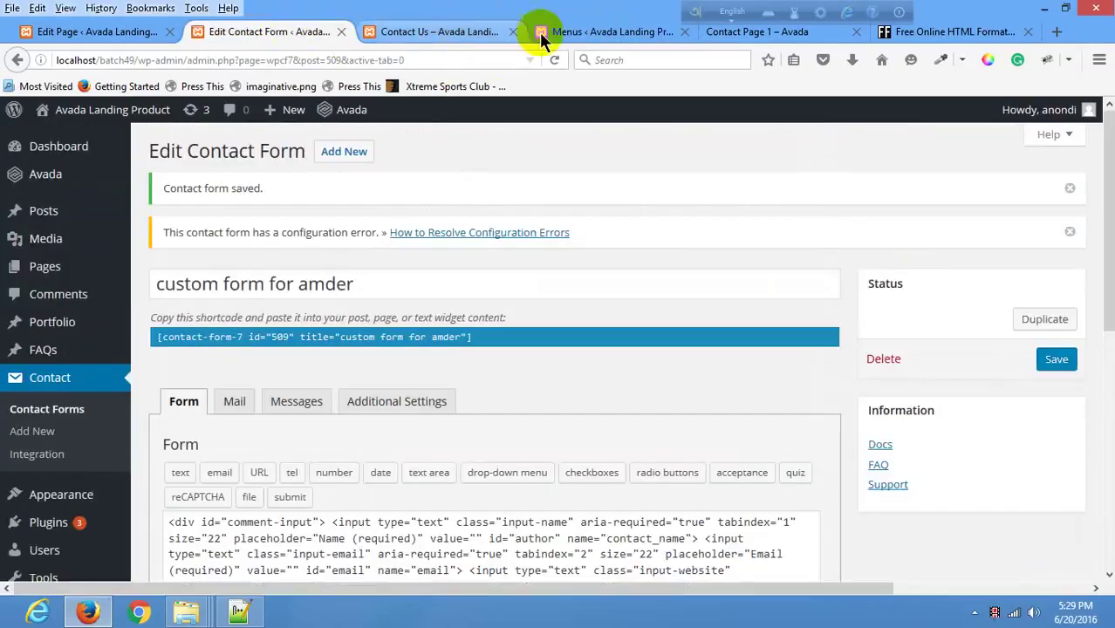
pyautogui.click(541, 31)
# Reload the local Contact Us page to show the new form, then return to form.html.
pyautogui.rightClick(384, 199)
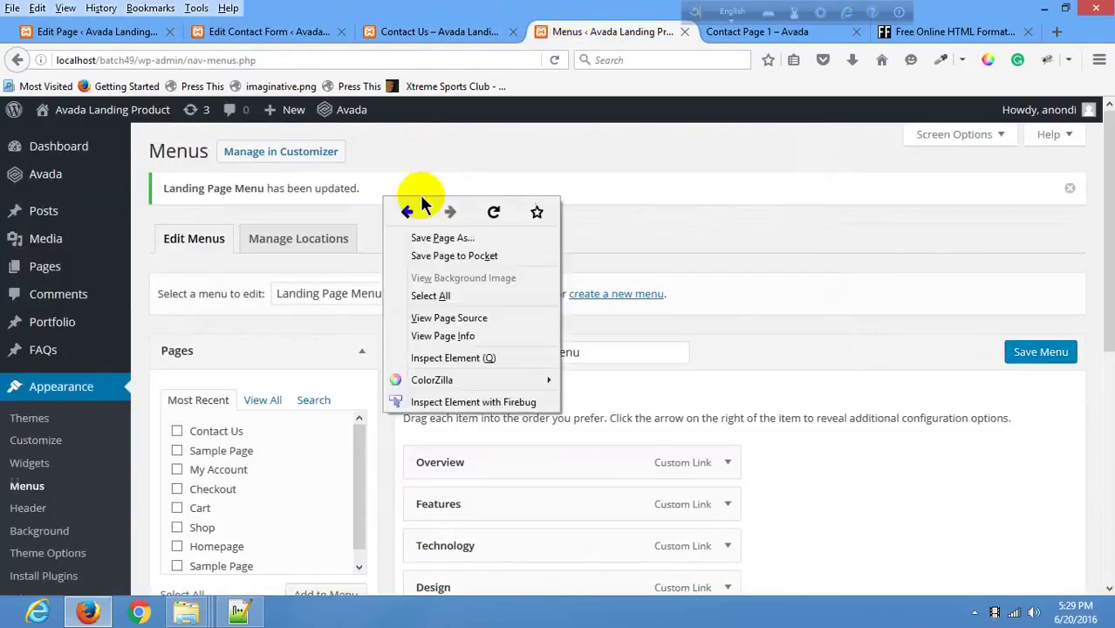
pyautogui.click(729, 35)
pyautogui.click(443, 32)
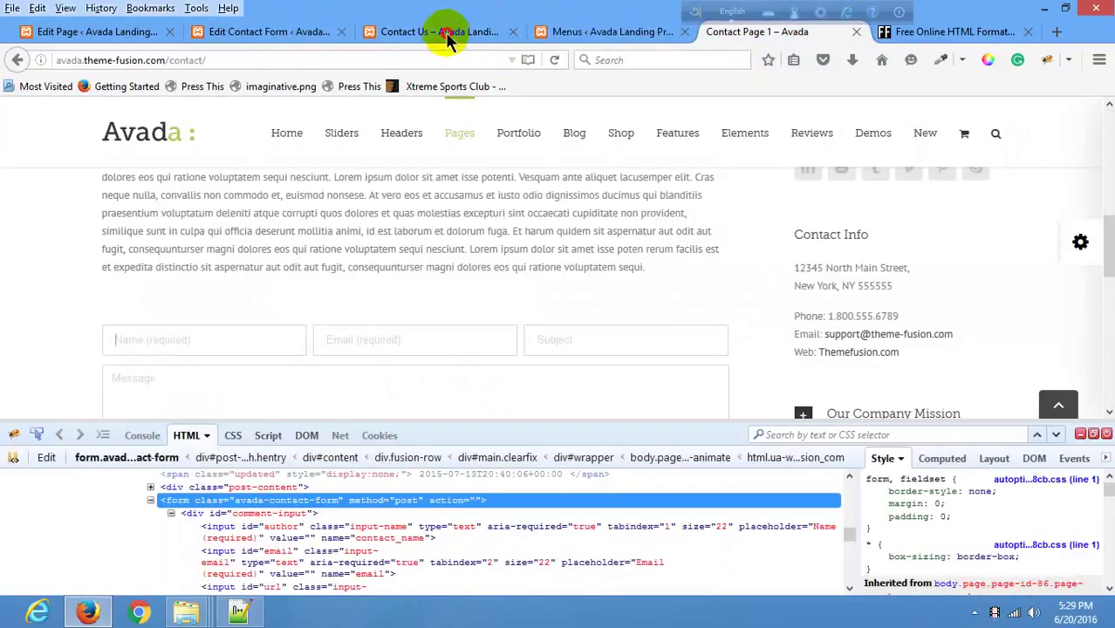
pyautogui.rightClick(389, 201)
pyautogui.click(500, 215)
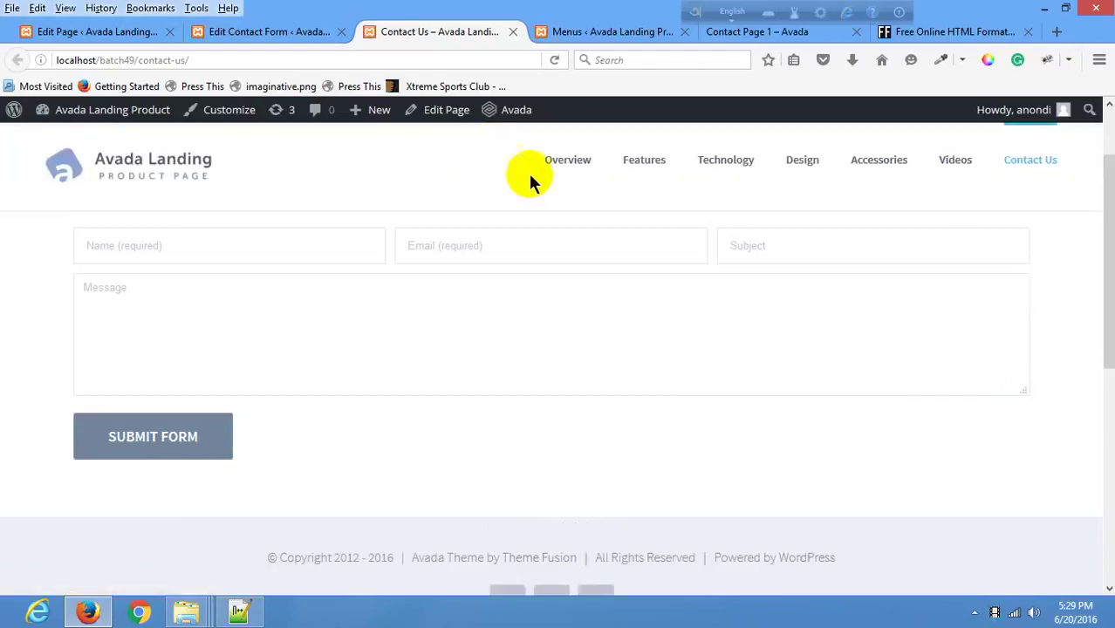
pyautogui.click(247, 611)
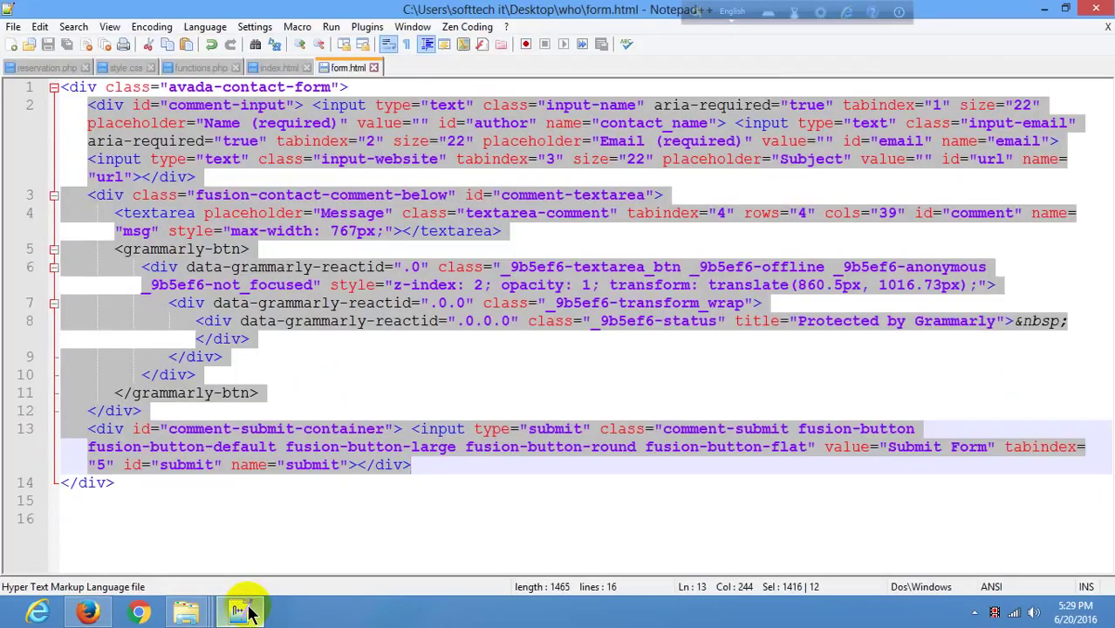
# Delete the outer wrapper div's opening and closing tags from form.html.
pyautogui.click(193, 462)
pyautogui.moveTo(347, 87); pyautogui.dragTo(17, 80)
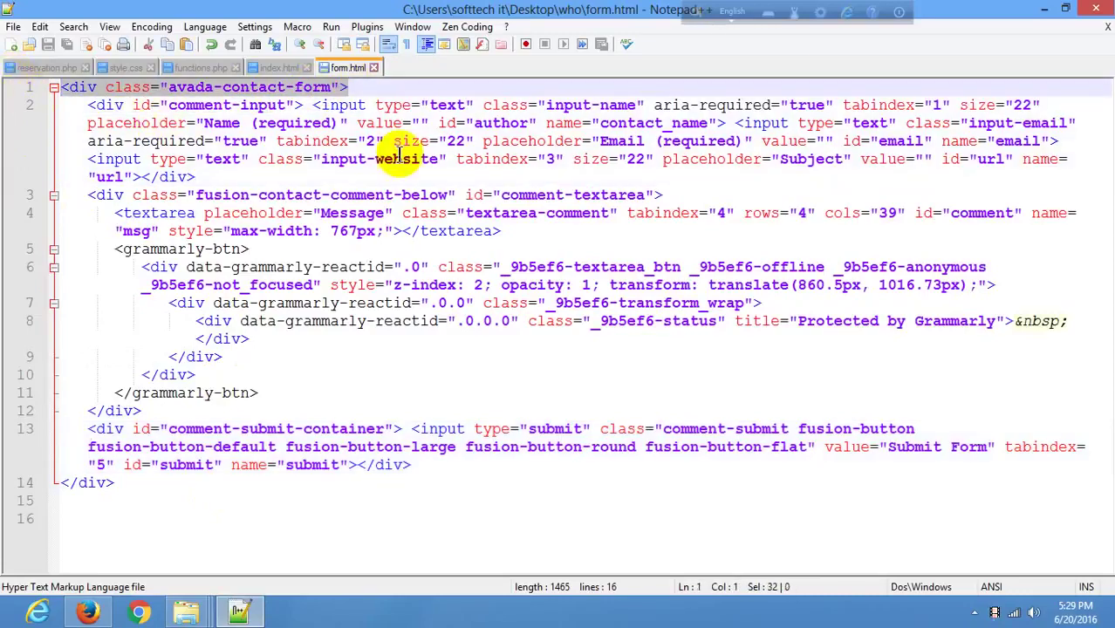
pyautogui.press('Delete')
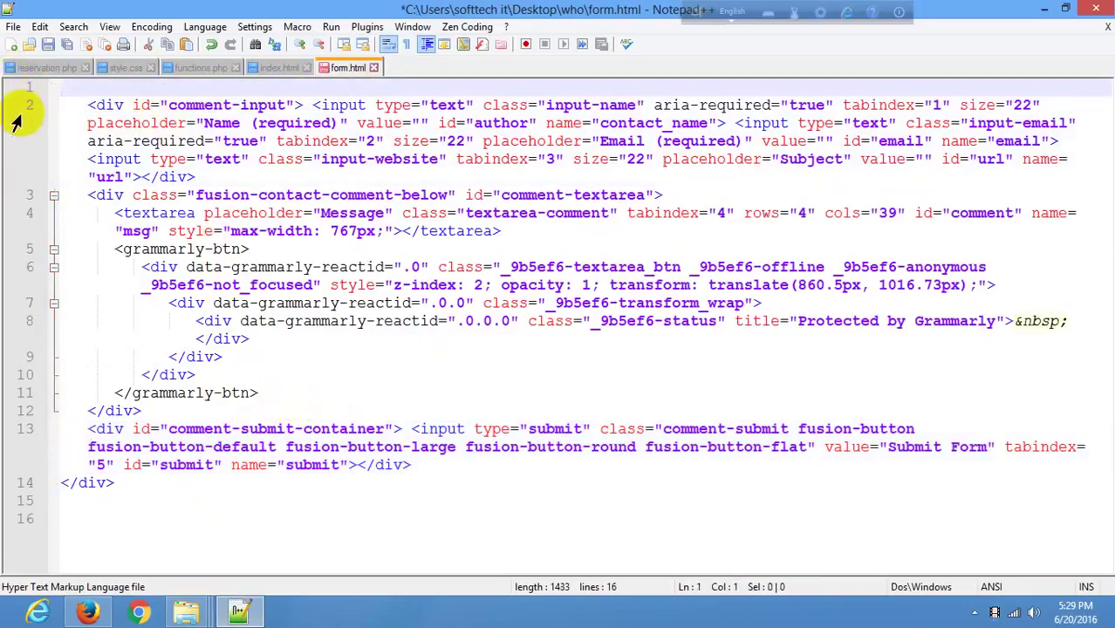
pyautogui.click(90, 105)
pyautogui.press('BackSpace')
pyautogui.press('BackSpace')
pyautogui.press('BackSpace')
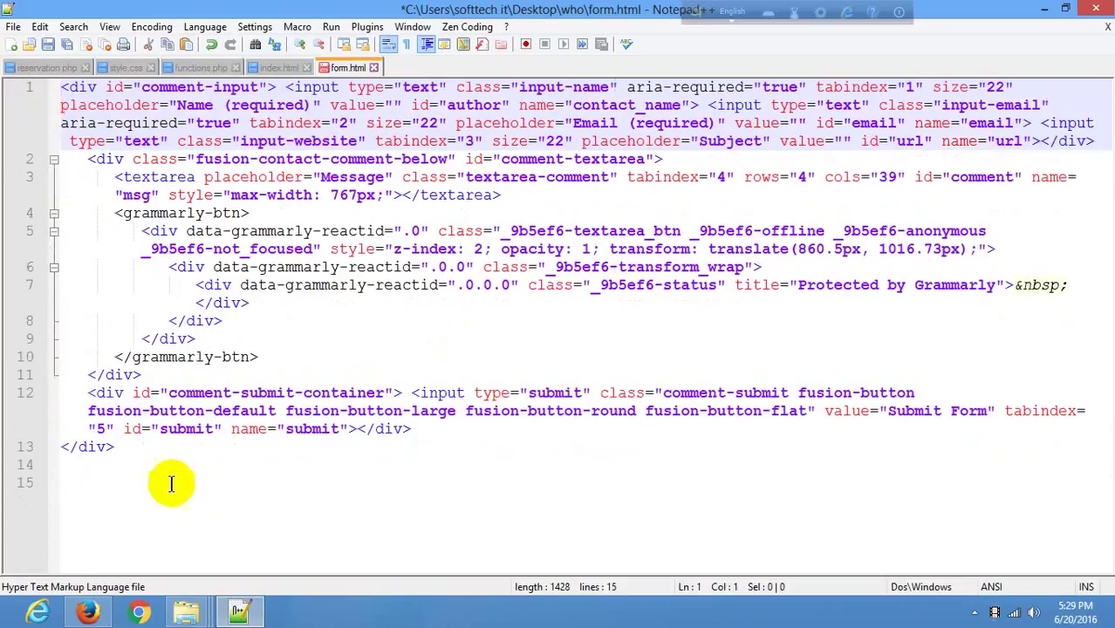
pyautogui.moveTo(114, 447); pyautogui.dragTo(2, 439)
pyautogui.press('BackSpace')
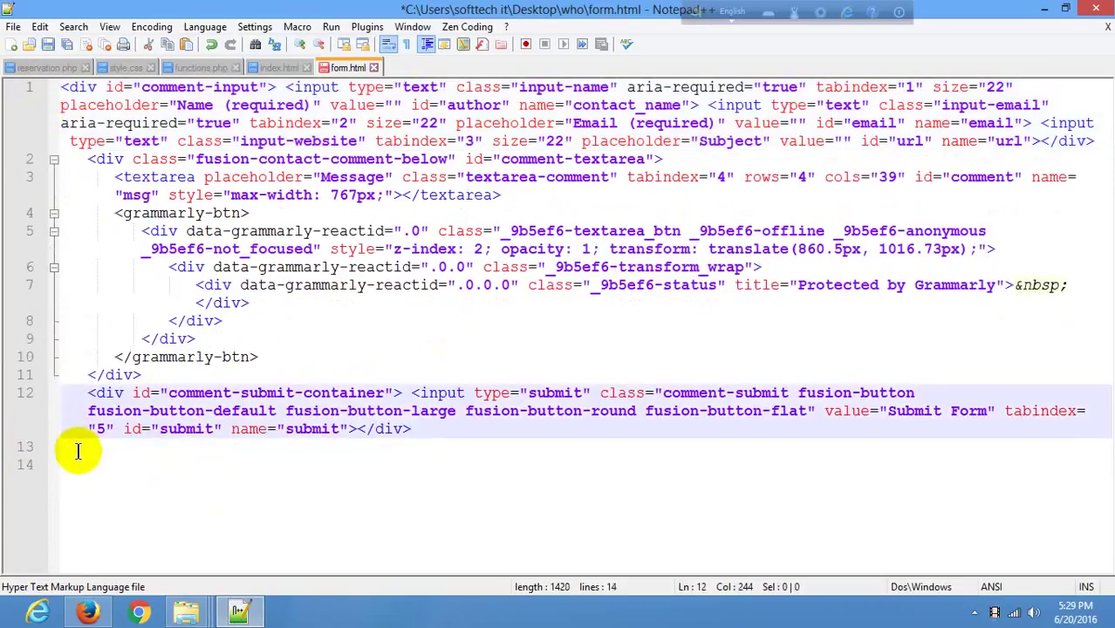
# Put the comment-input div's inputs and closing tag on their own lines, then save.
pyautogui.click(88, 88)
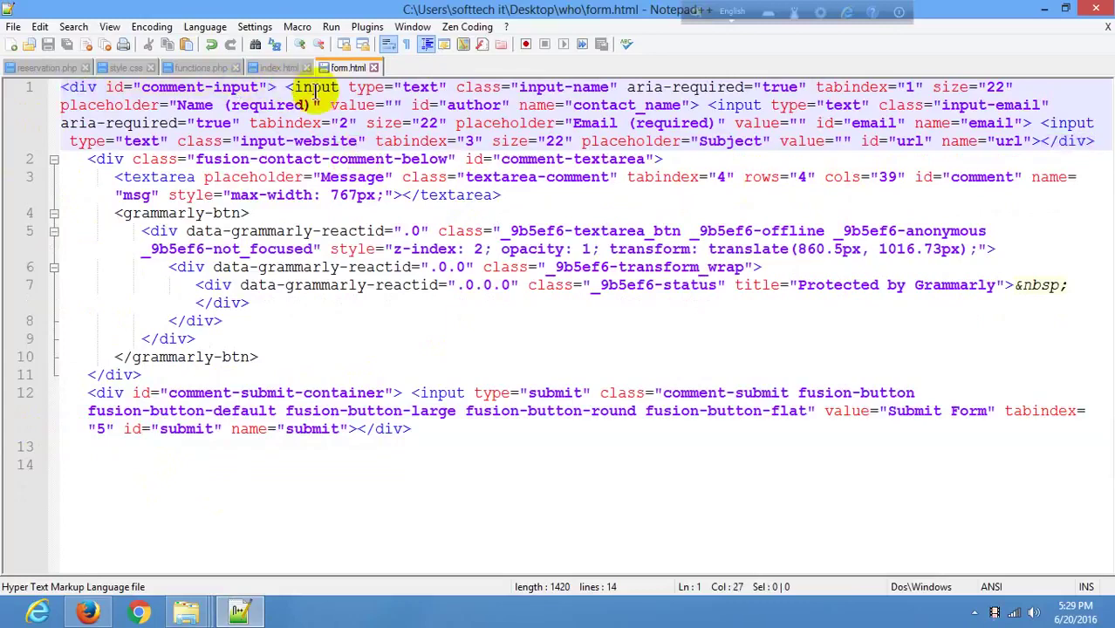
pyautogui.press('Return')
pyautogui.press('Return')
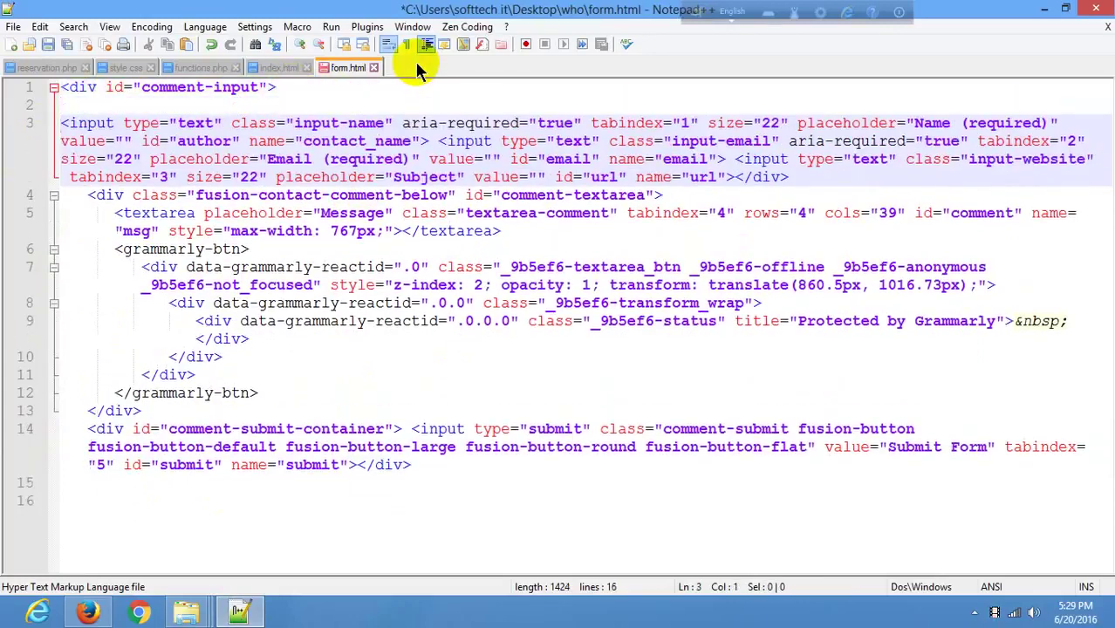
pyautogui.click(96, 87)
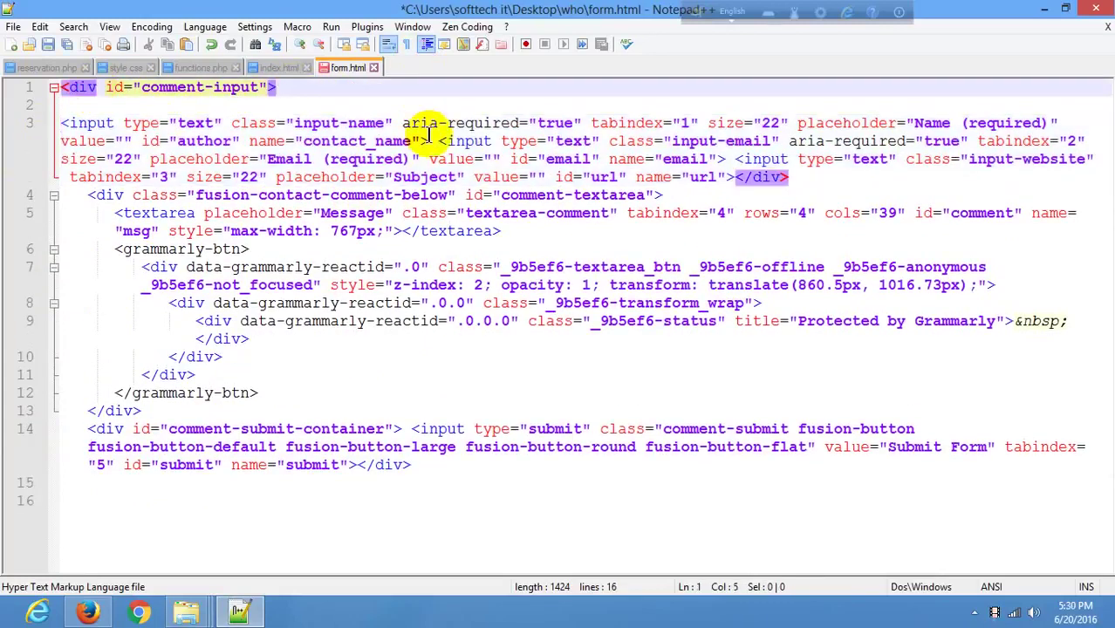
pyautogui.click(735, 179)
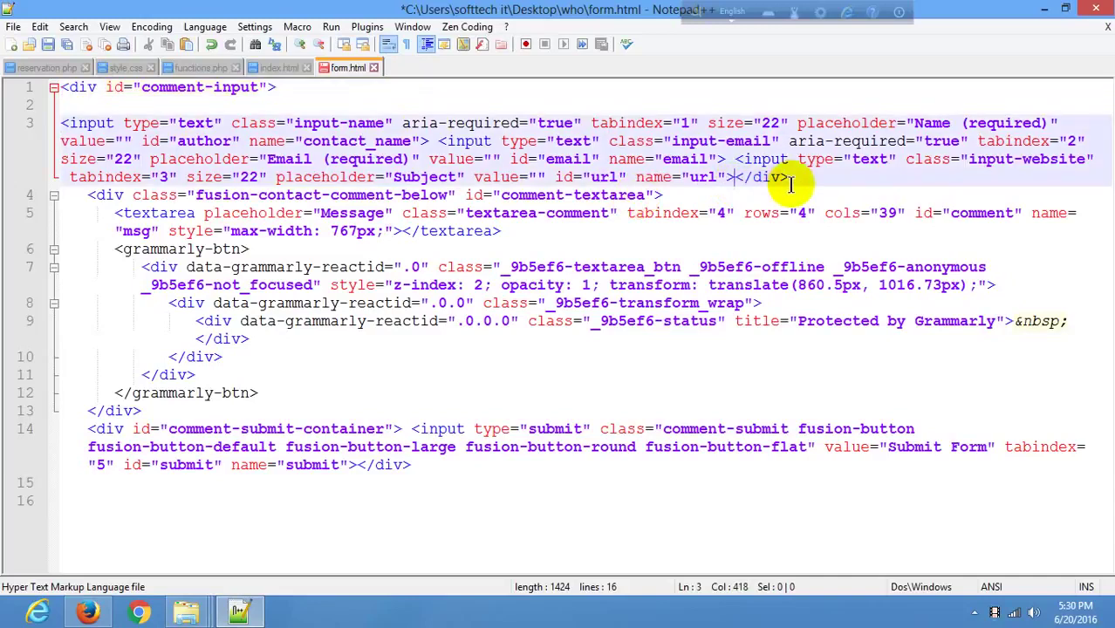
pyautogui.press('Return')
pyautogui.press('Return')
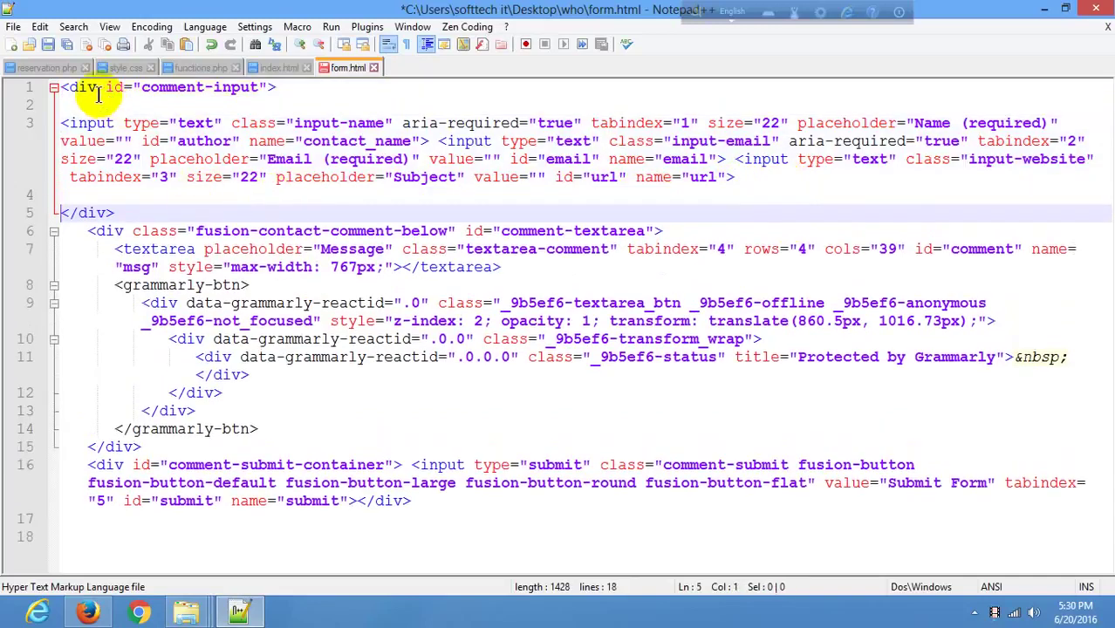
pyautogui.click(97, 124)
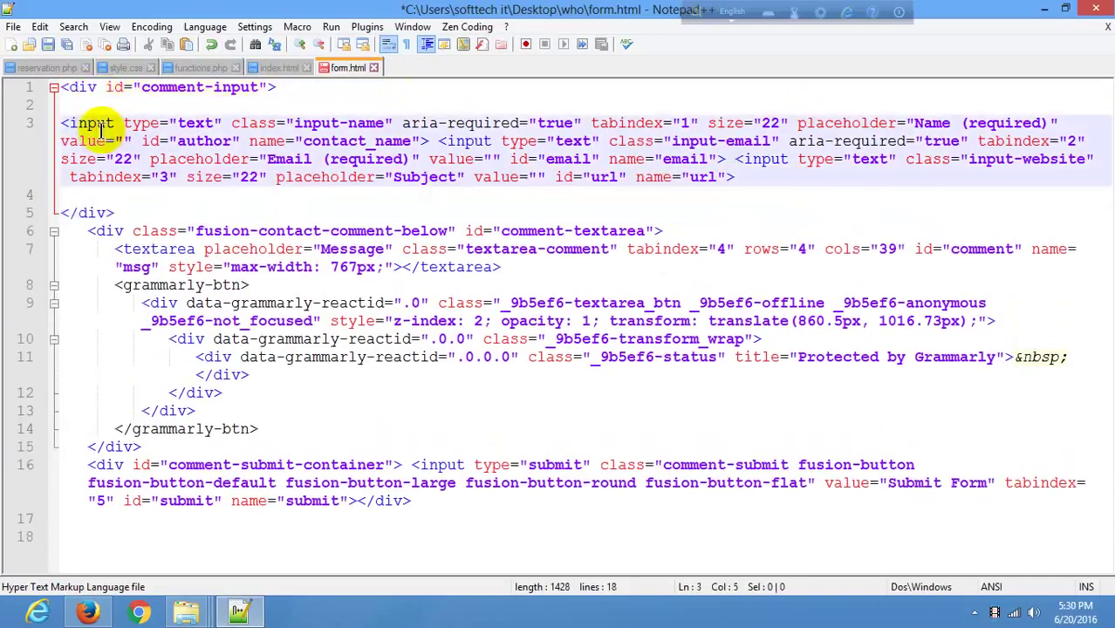
pyautogui.click(735, 177)
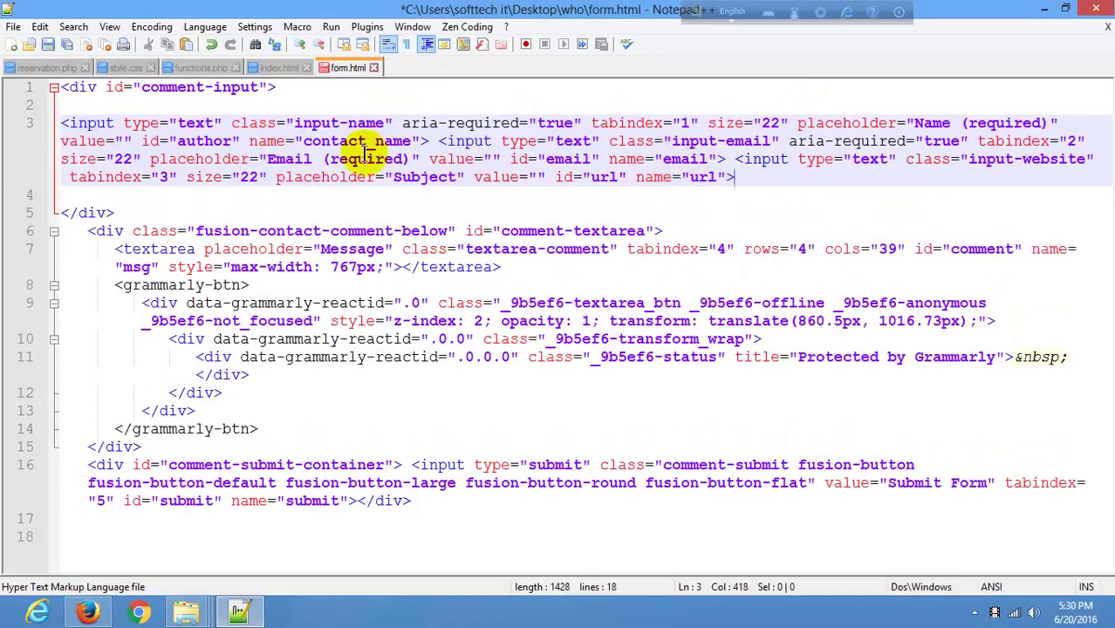
pyautogui.click(96, 123)
pyautogui.hotkey('ctrl', 's')
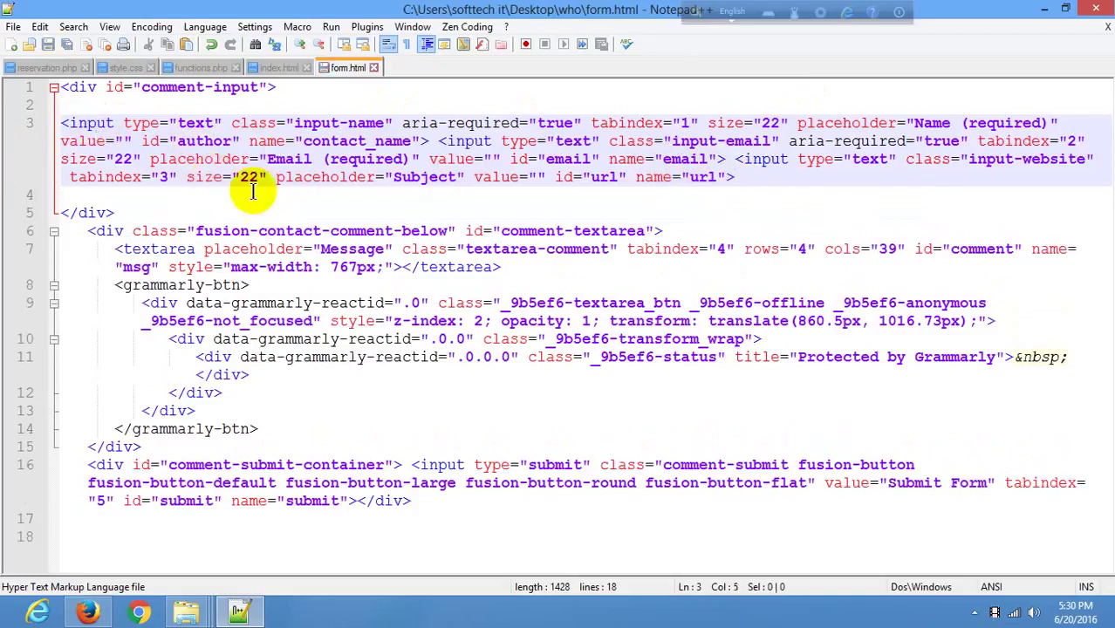
# Move the submit input and the submit container's closing div onto separate lines.
pyautogui.click(128, 231)
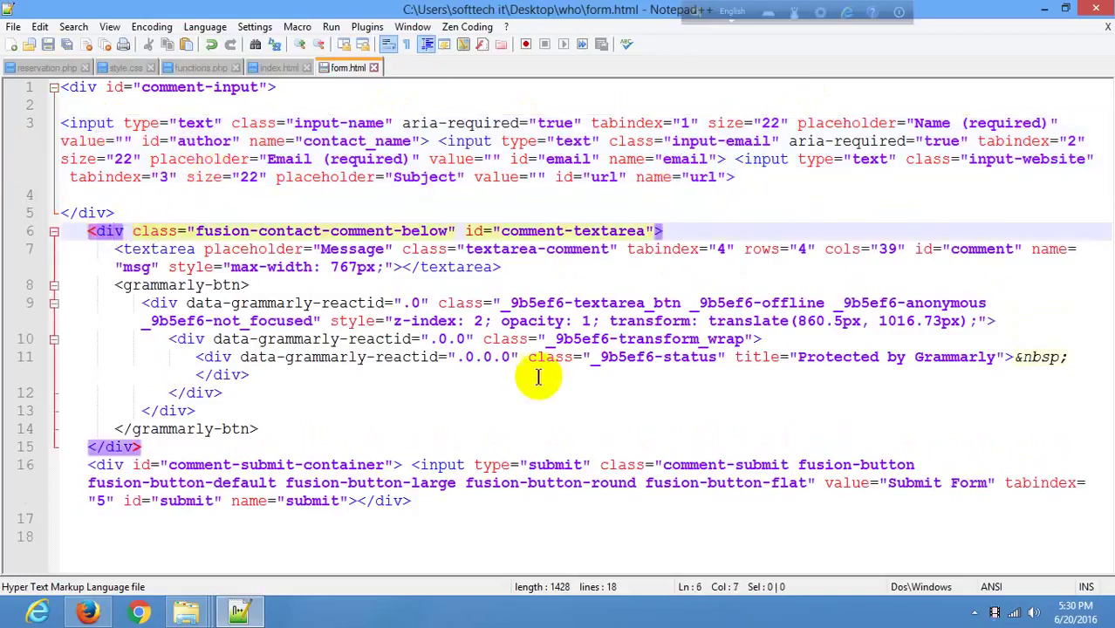
pyautogui.click(121, 465)
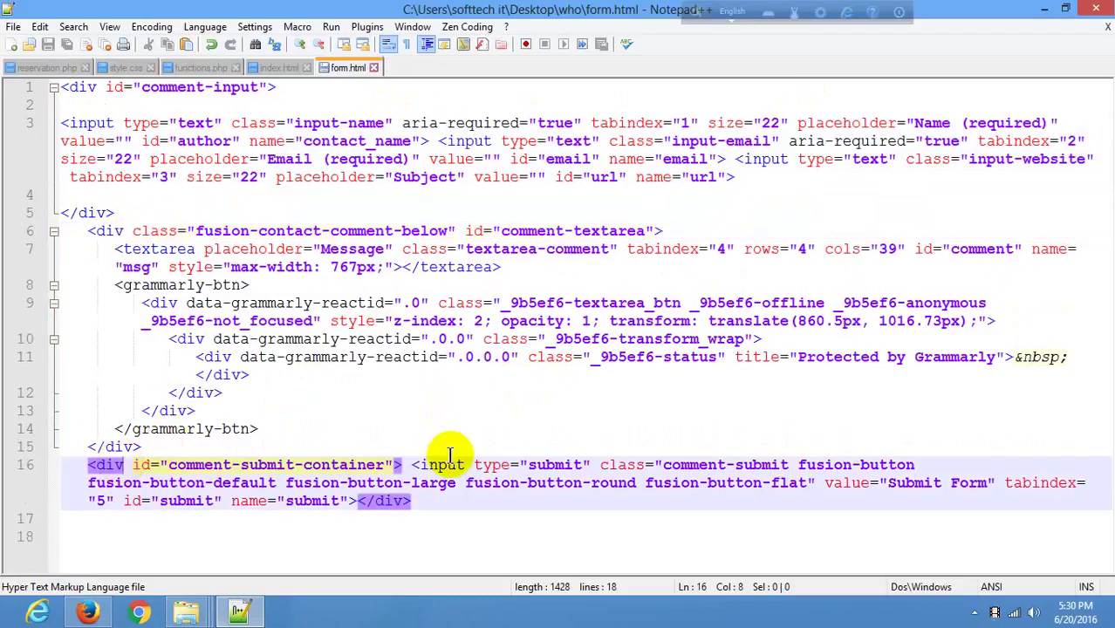
pyautogui.click(411, 468)
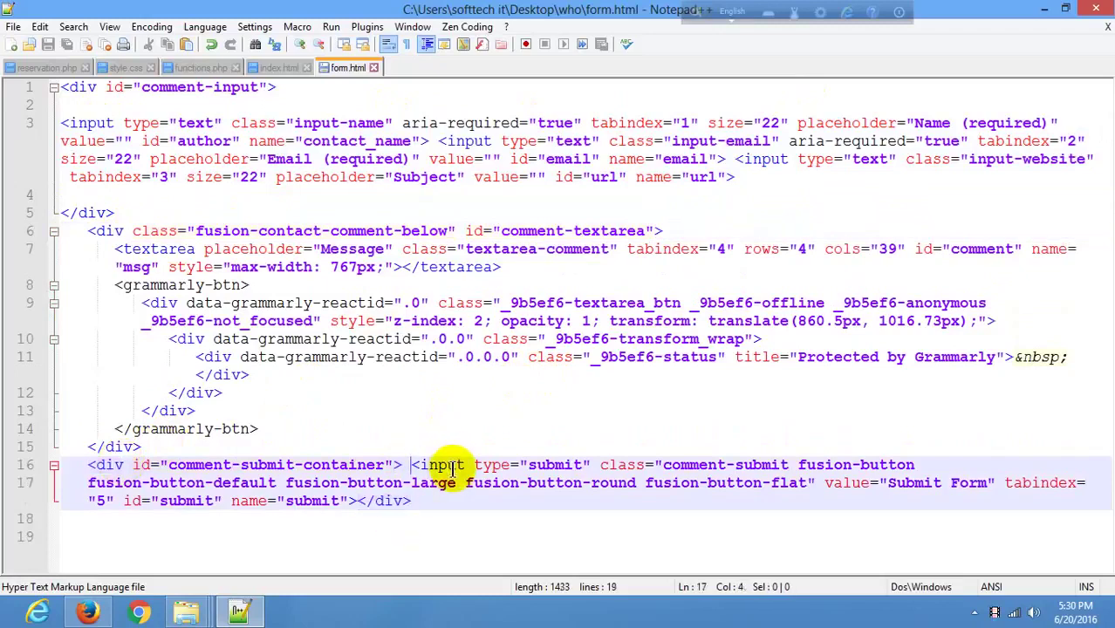
pyautogui.press('Return')
pyautogui.click(107, 465)
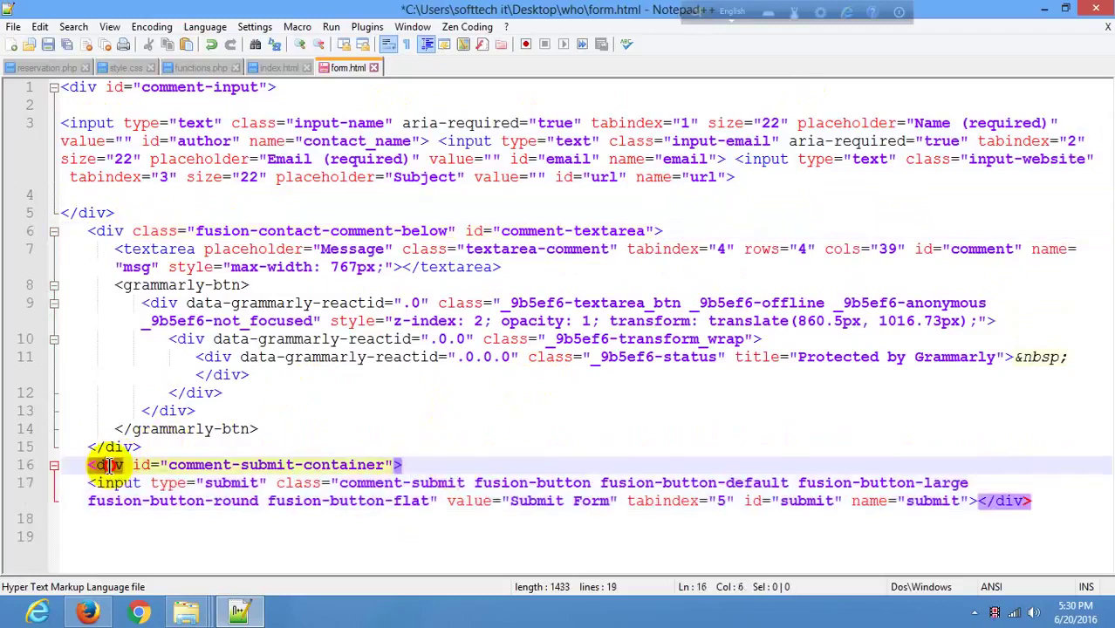
pyautogui.click(977, 499)
pyautogui.press('Return')
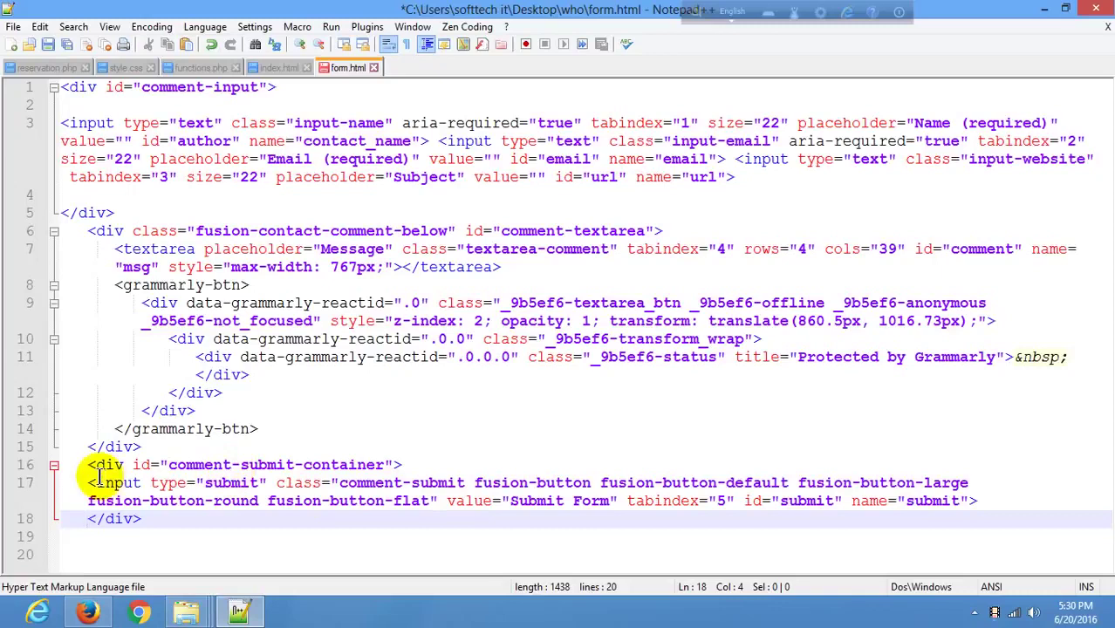
pyautogui.click(98, 478)
pyautogui.click(109, 465)
pyautogui.click(121, 486)
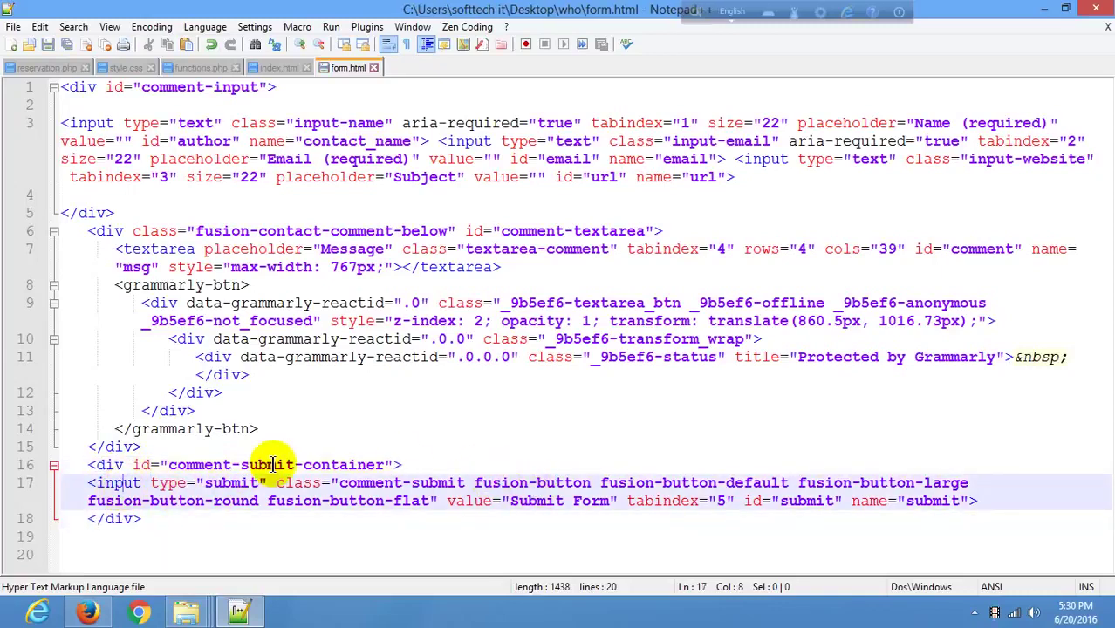
# Check the div nesting and placeholder attributes against the live Contact Us Name field.
pyautogui.click(140, 445)
pyautogui.click(188, 410)
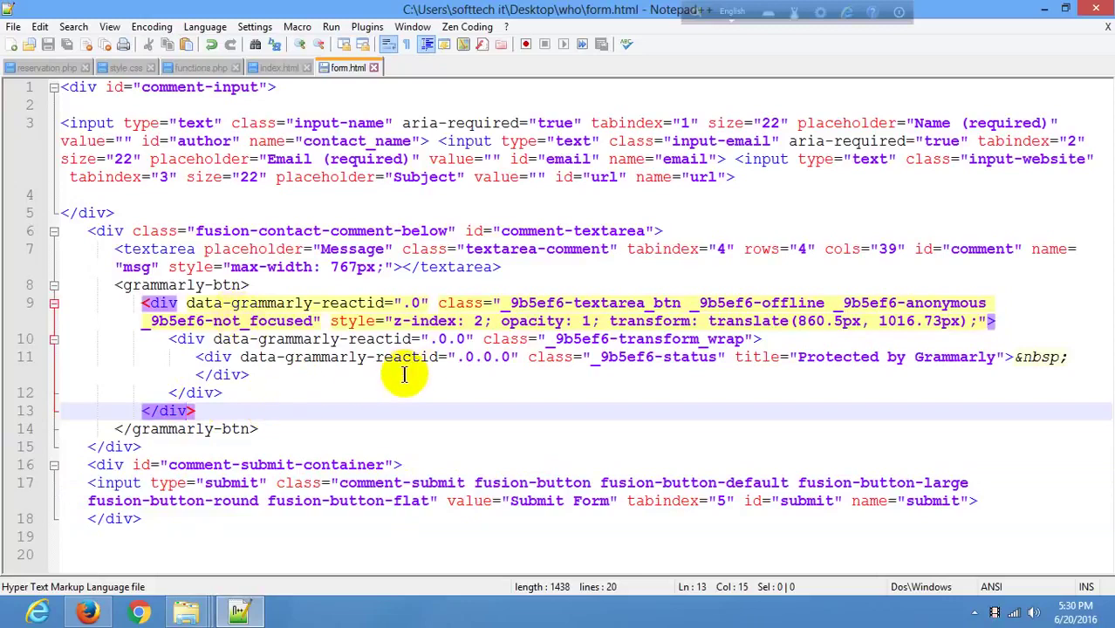
pyautogui.click(157, 428)
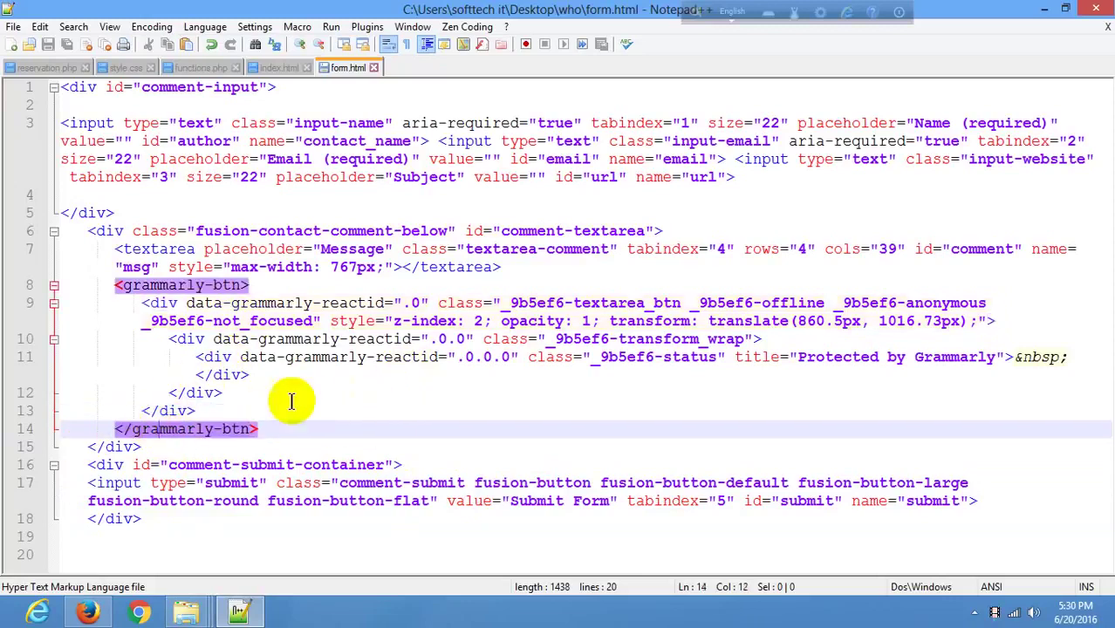
pyautogui.click(75, 123)
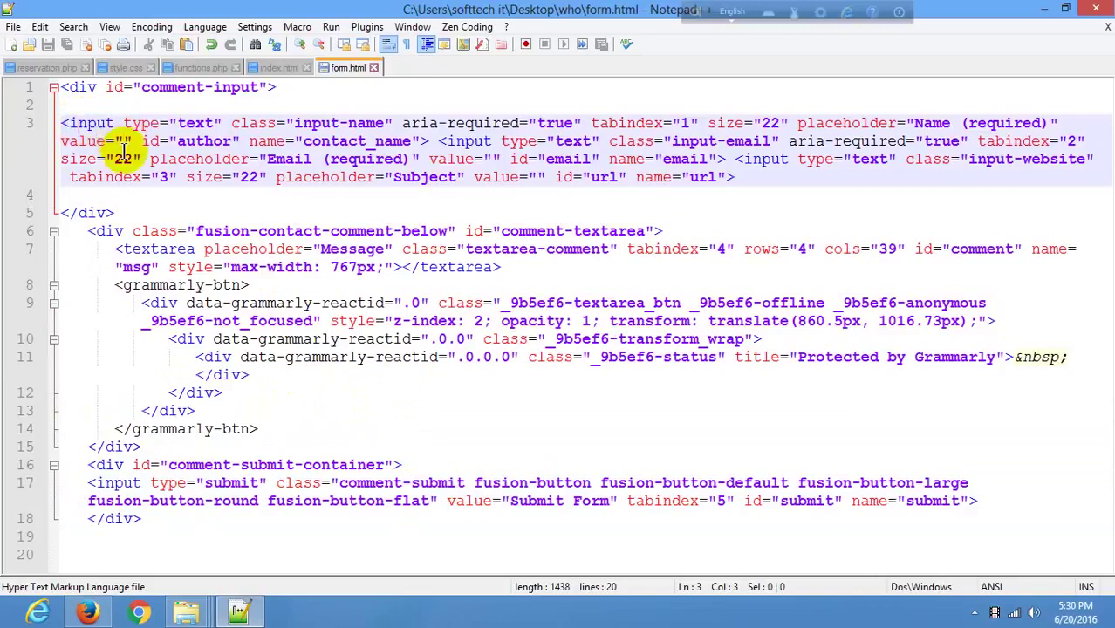
pyautogui.click(91, 612)
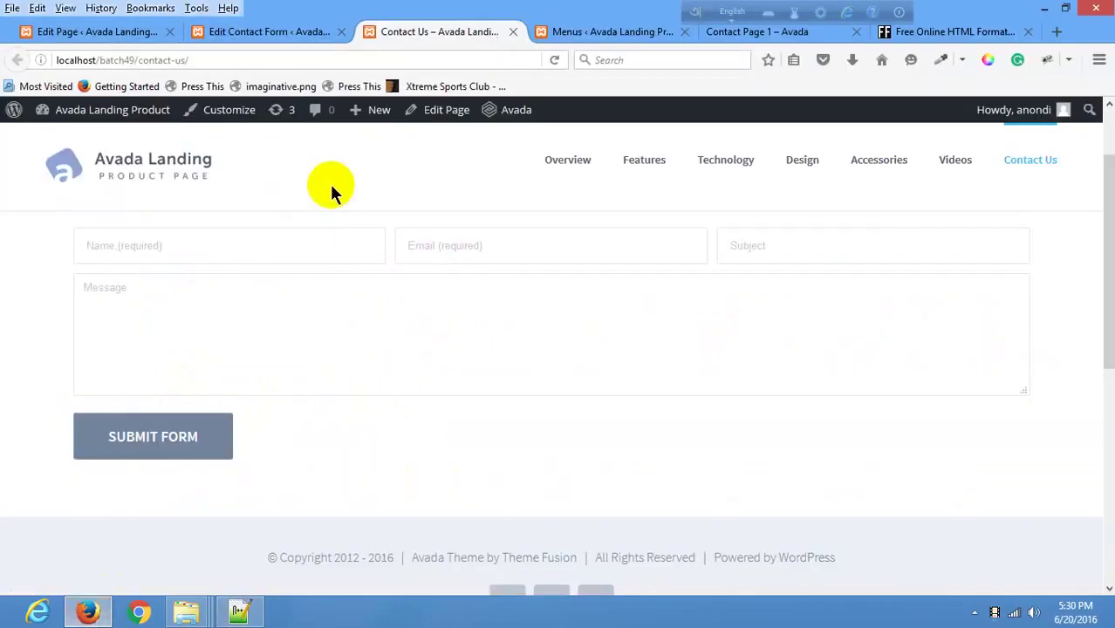
pyautogui.click(142, 254)
pyautogui.click(239, 612)
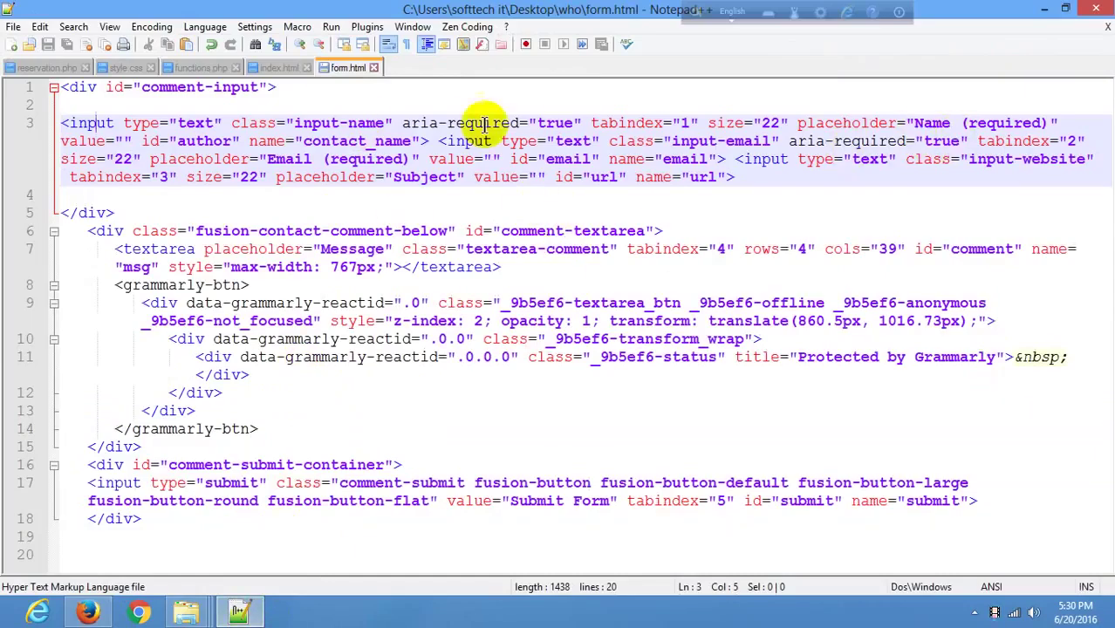
pyautogui.doubleClick(842, 123)
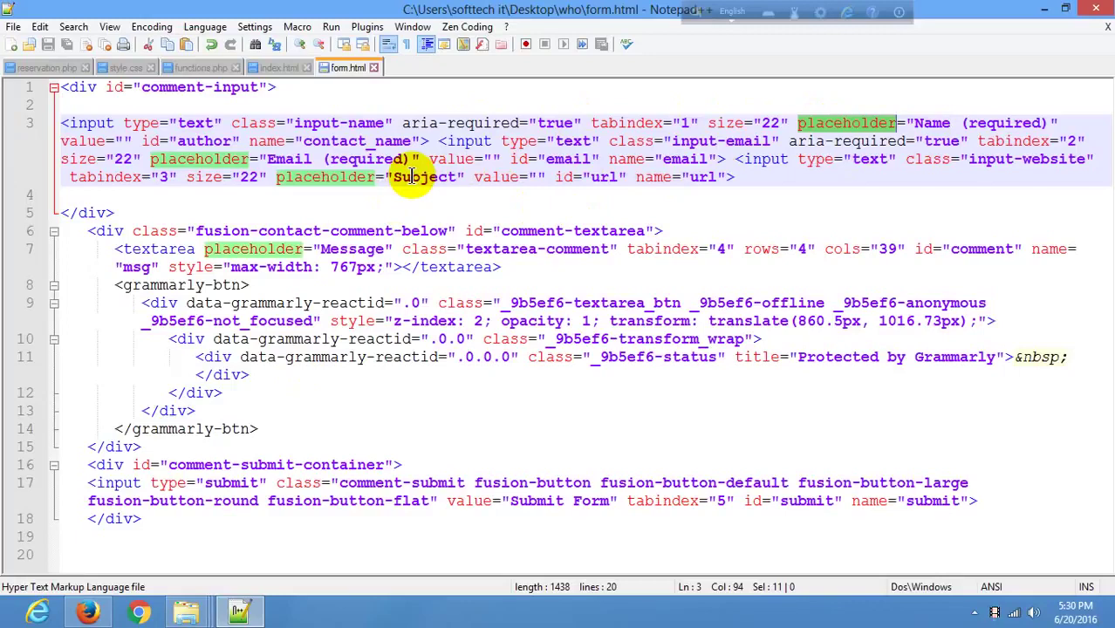
pyautogui.click(114, 123)
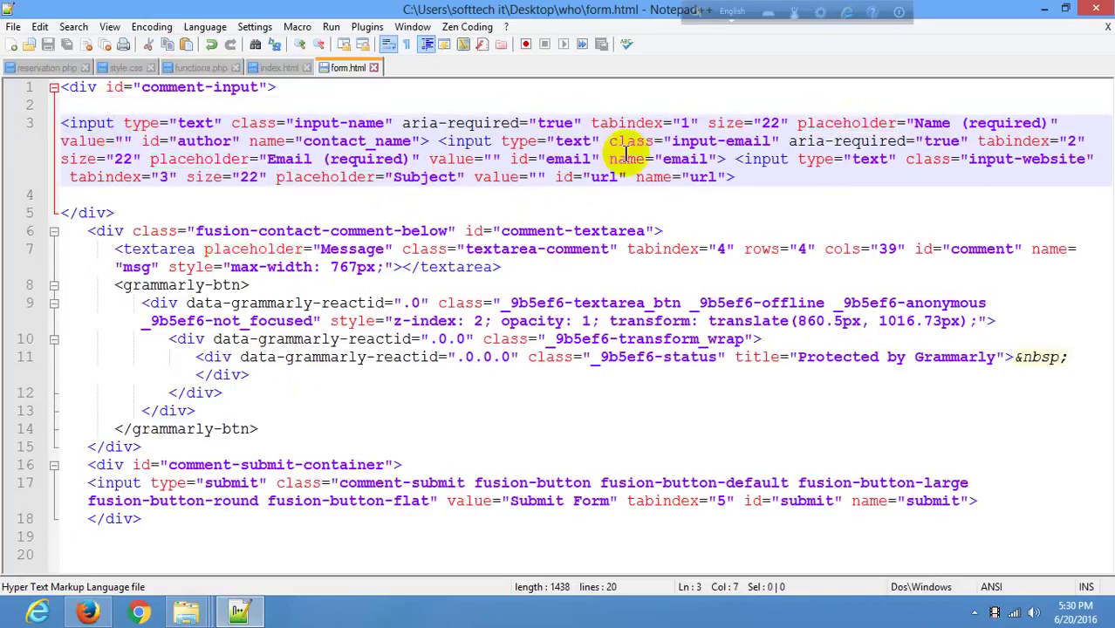
# Break the Email and Subject inputs onto their own lines after the Name input.
pyautogui.click(439, 142)
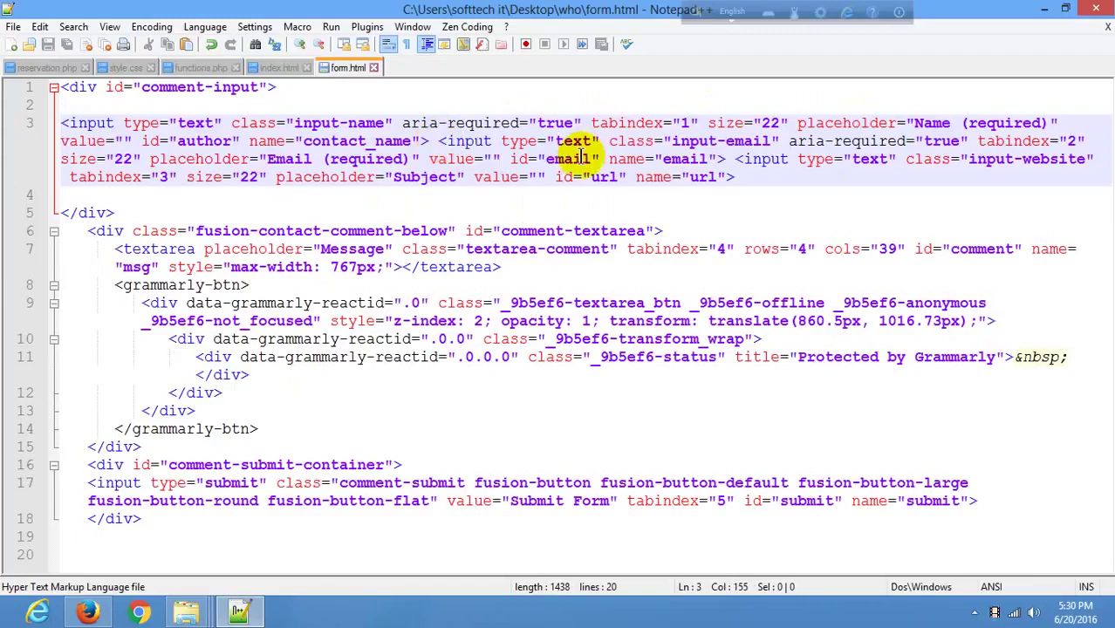
pyautogui.press('Return')
pyautogui.press('Return')
pyautogui.click(419, 141)
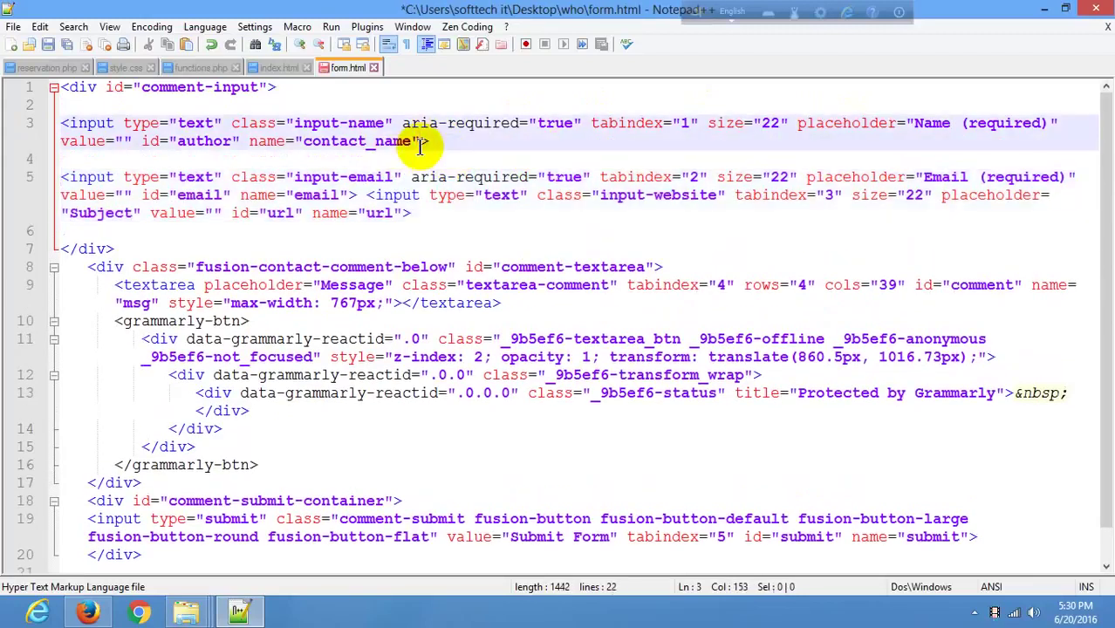
pyautogui.click(97, 178)
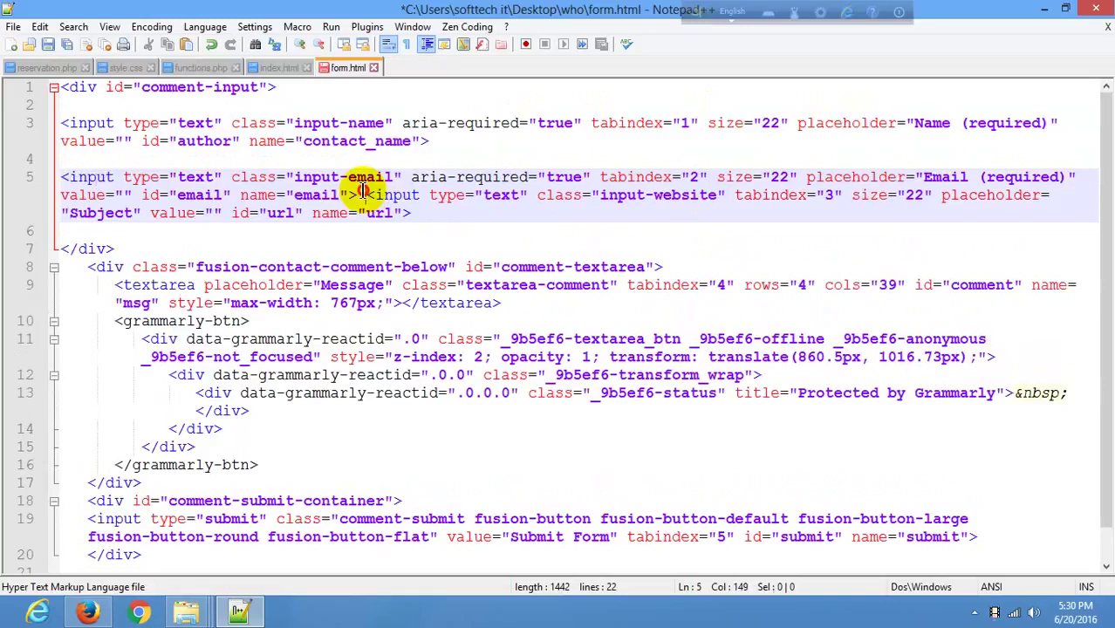
pyautogui.press('Return')
pyautogui.press('Return')
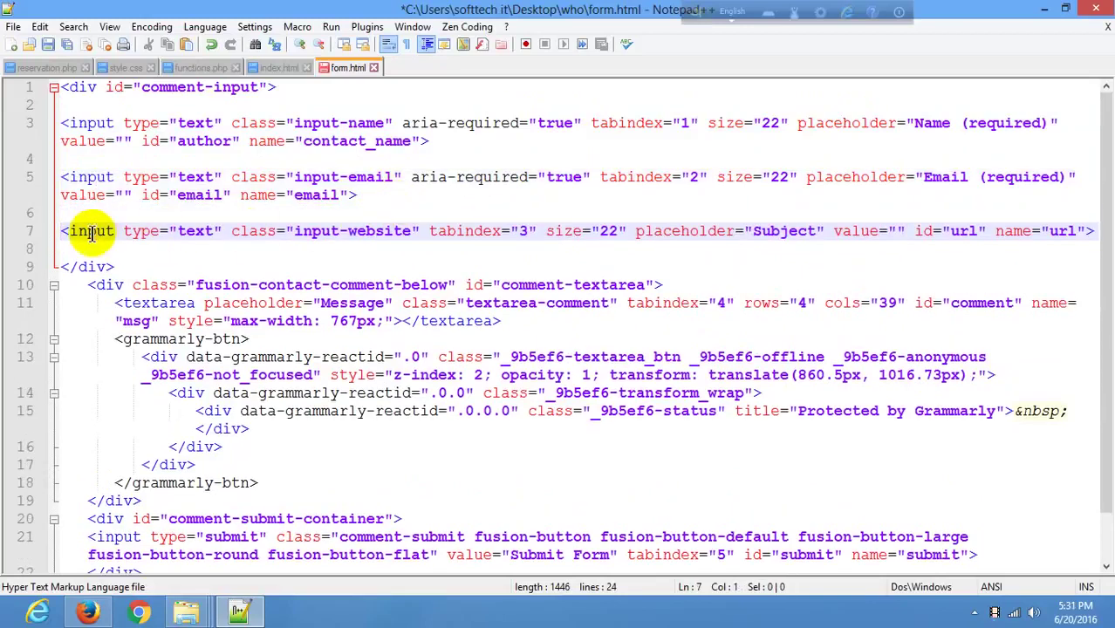
pyautogui.click(96, 231)
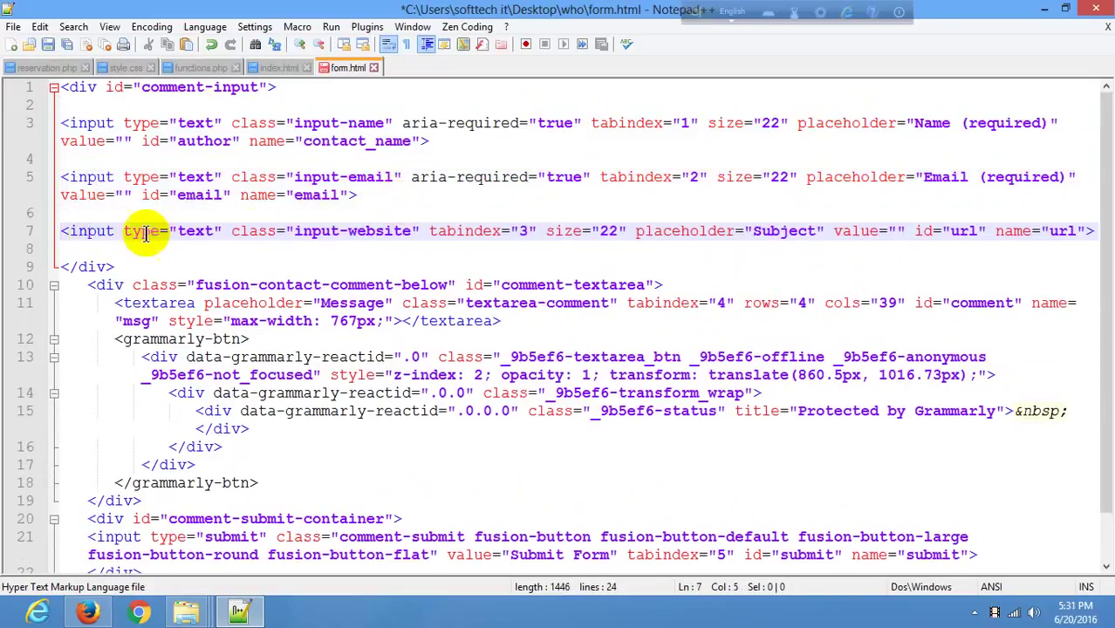
pyautogui.click(334, 195)
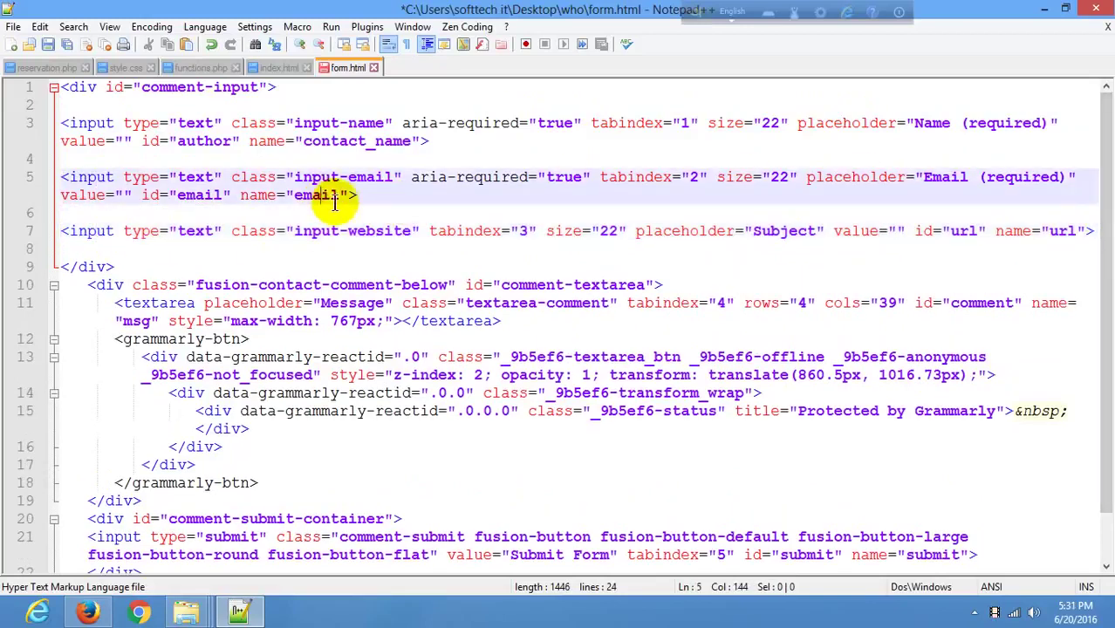
pyautogui.click(114, 232)
pyautogui.click(101, 140)
pyautogui.click(91, 188)
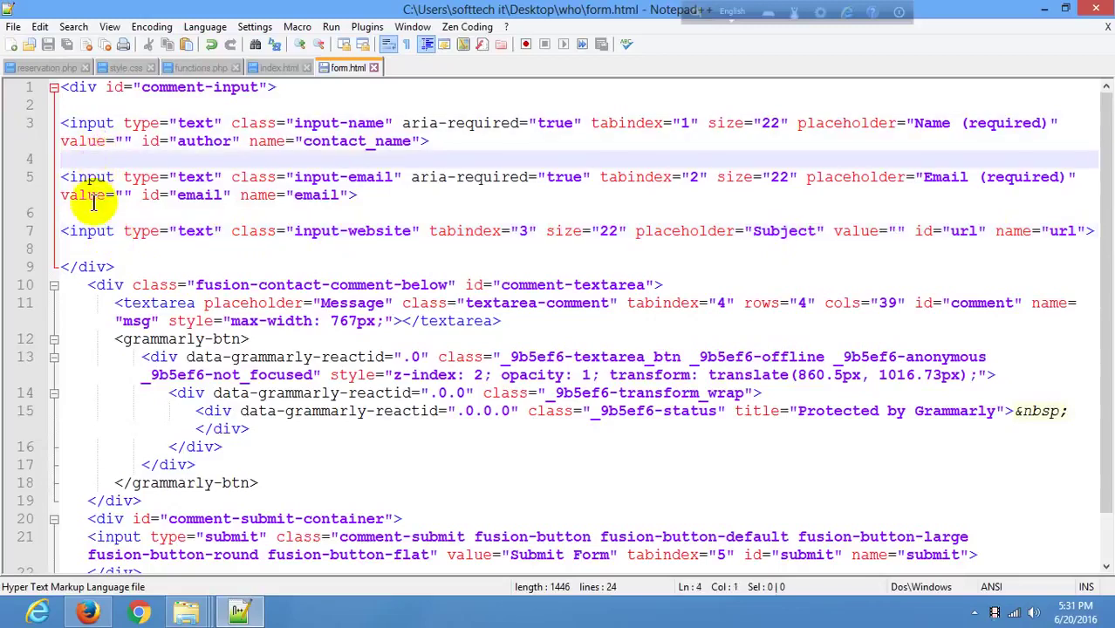
# Review the Subject line and the Message textarea and grammarly div tags.
pyautogui.moveTo(91, 251); pyautogui.dragTo(92, 234)
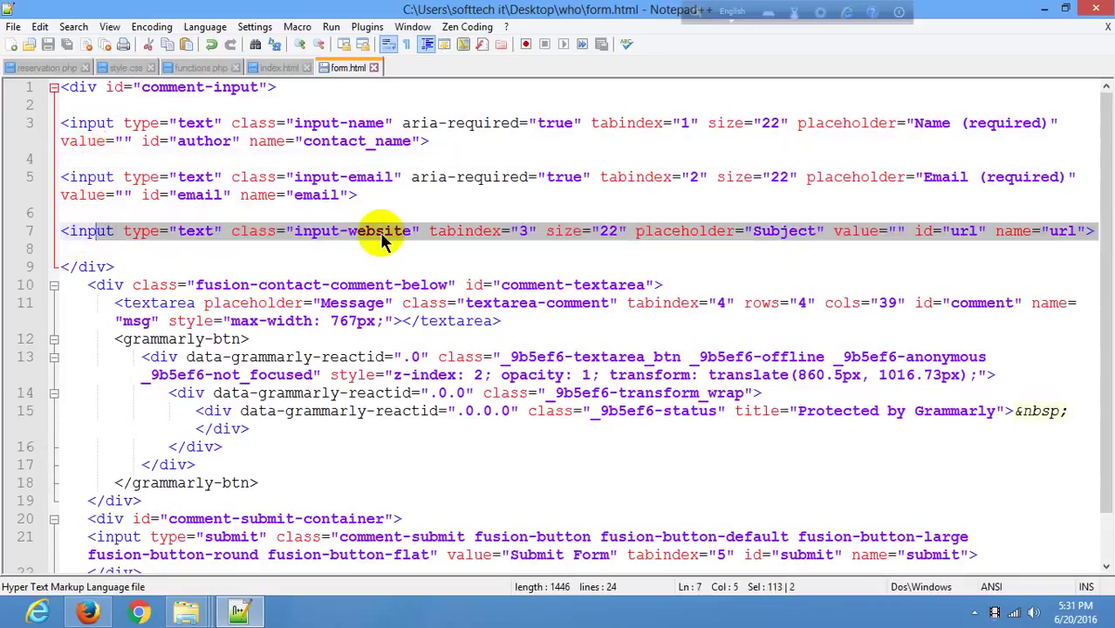
pyautogui.click(116, 281)
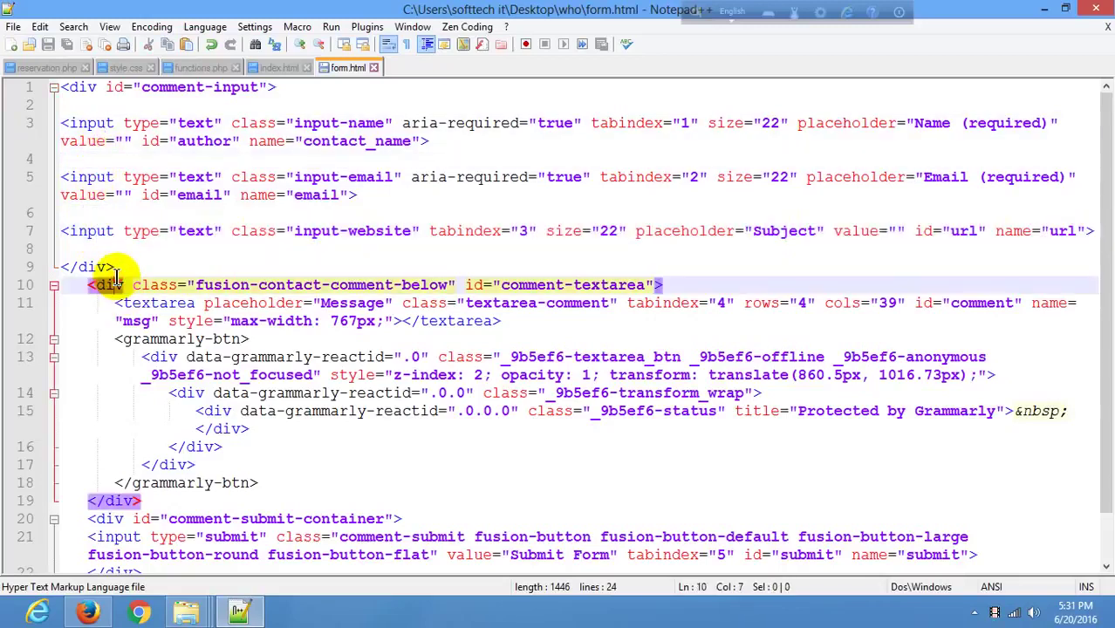
pyautogui.click(140, 301)
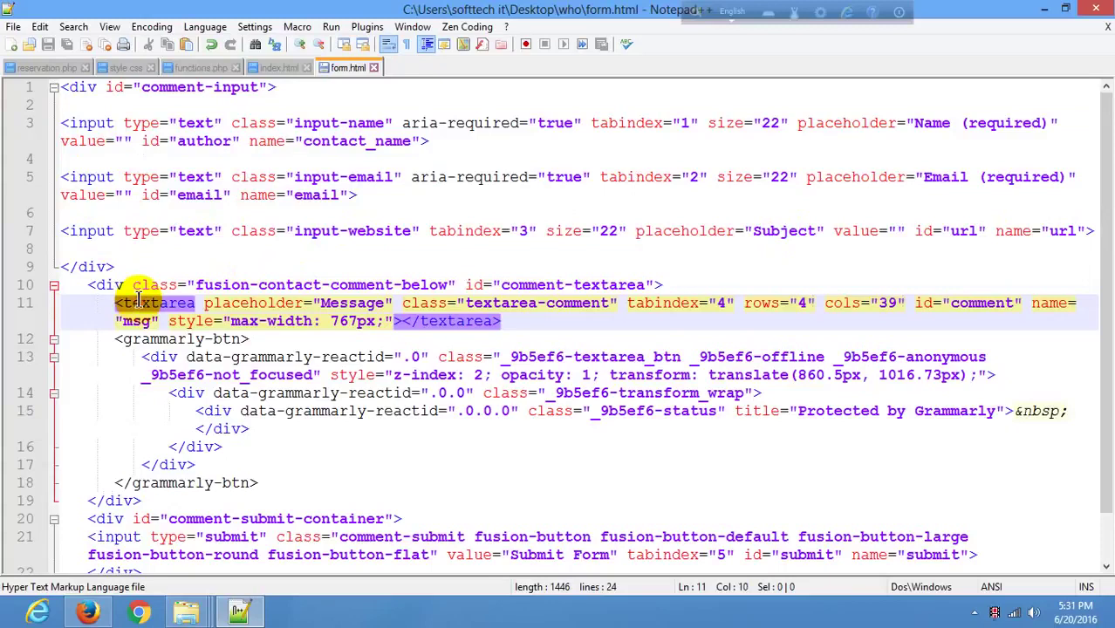
pyautogui.click(203, 357)
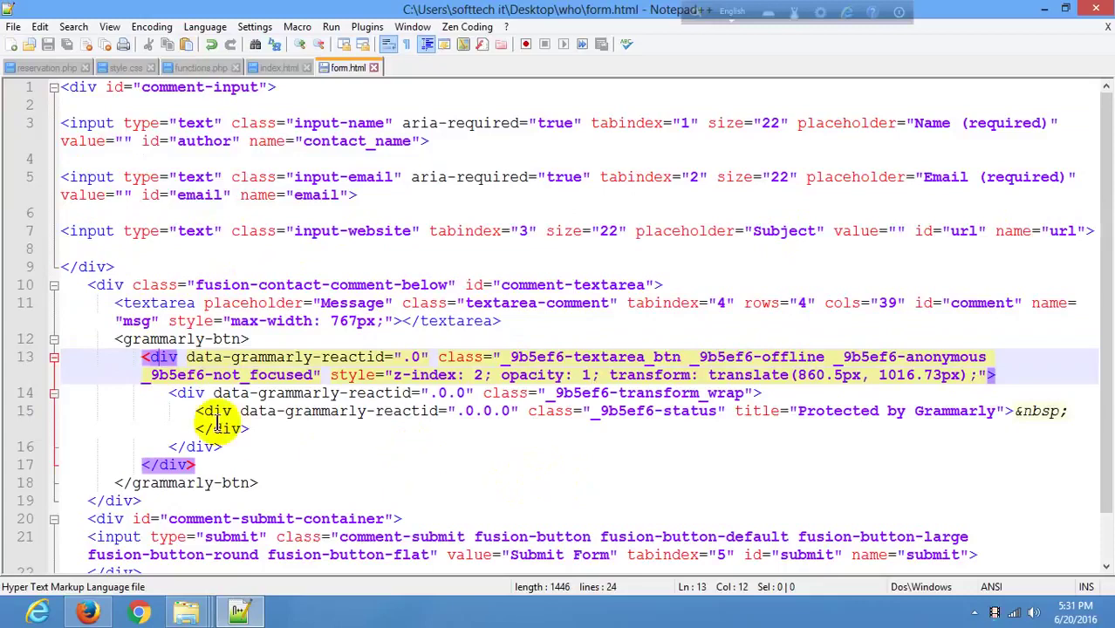
pyautogui.click(116, 303)
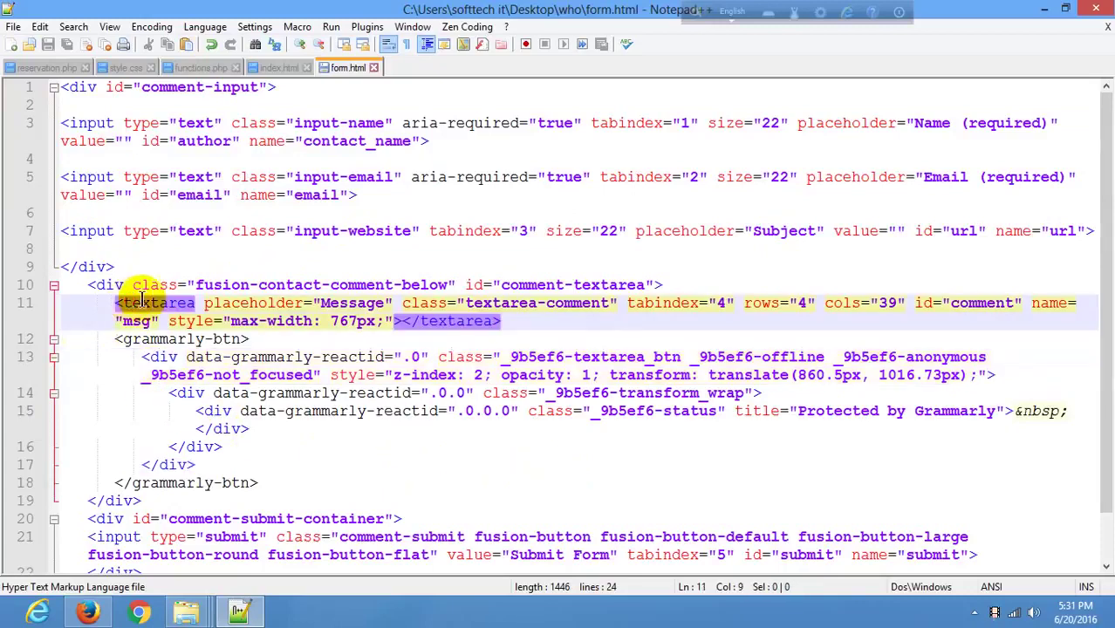
# Try deleting the grammarly-btn block, undo it and save form.html.
pyautogui.moveTo(114, 340); pyautogui.dragTo(297, 478)
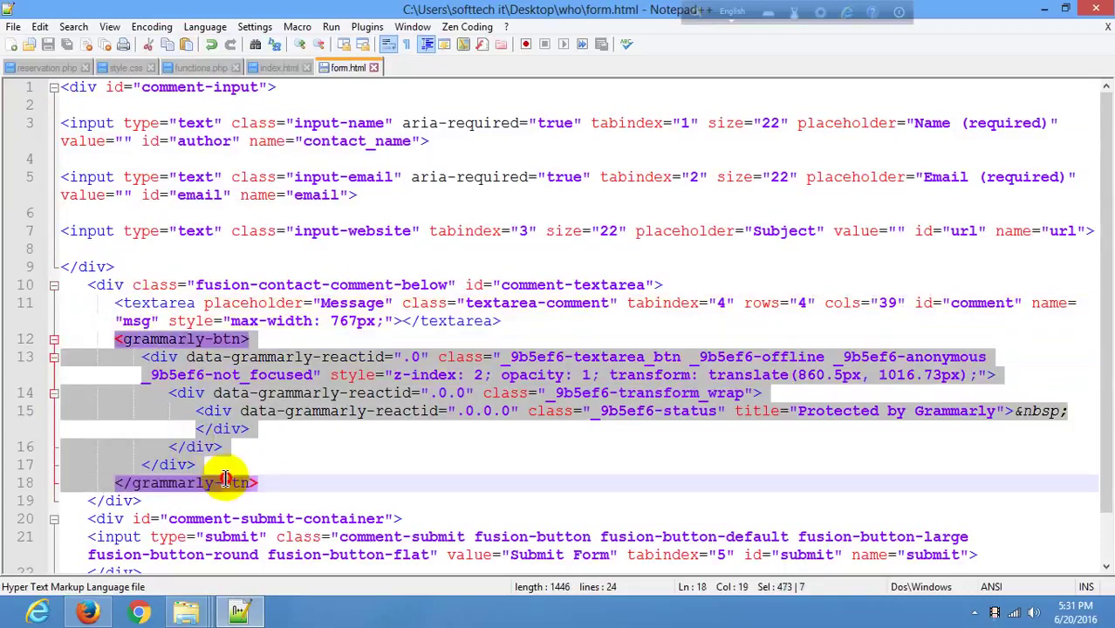
pyautogui.press('Delete')
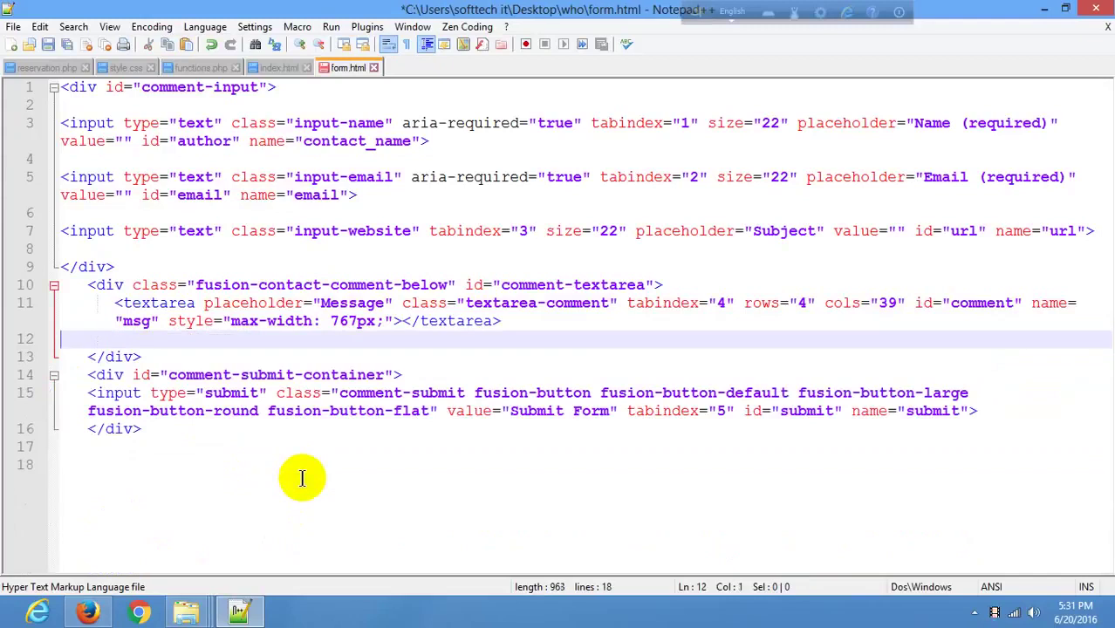
pyautogui.press('BackSpace')
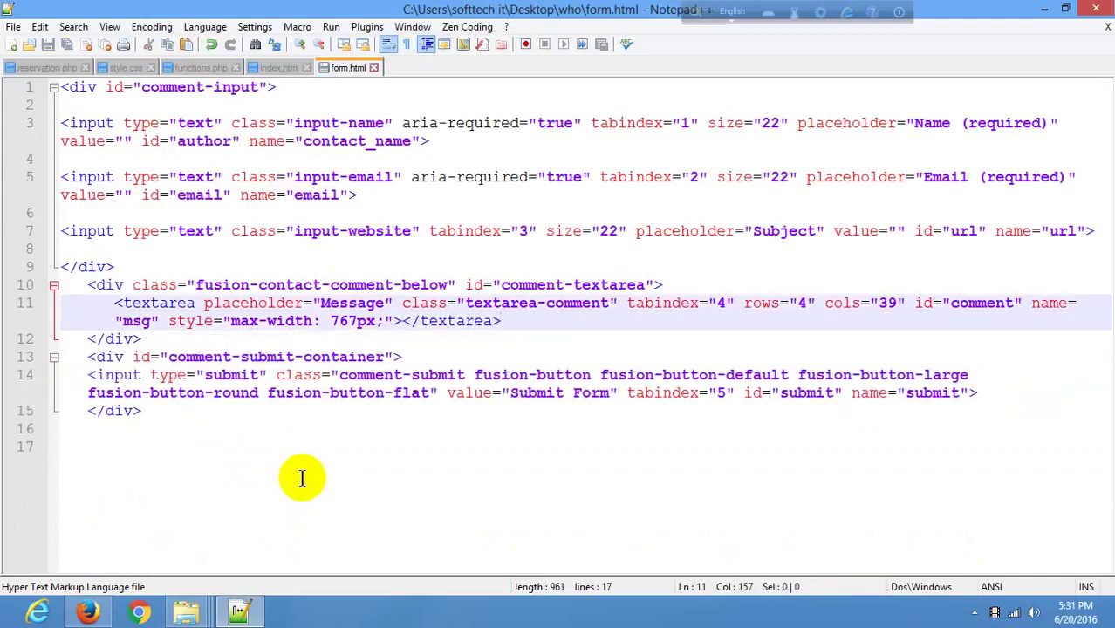
pyautogui.hotkey('ctrl', 'z')
pyautogui.hotkey('ctrl', 'z')
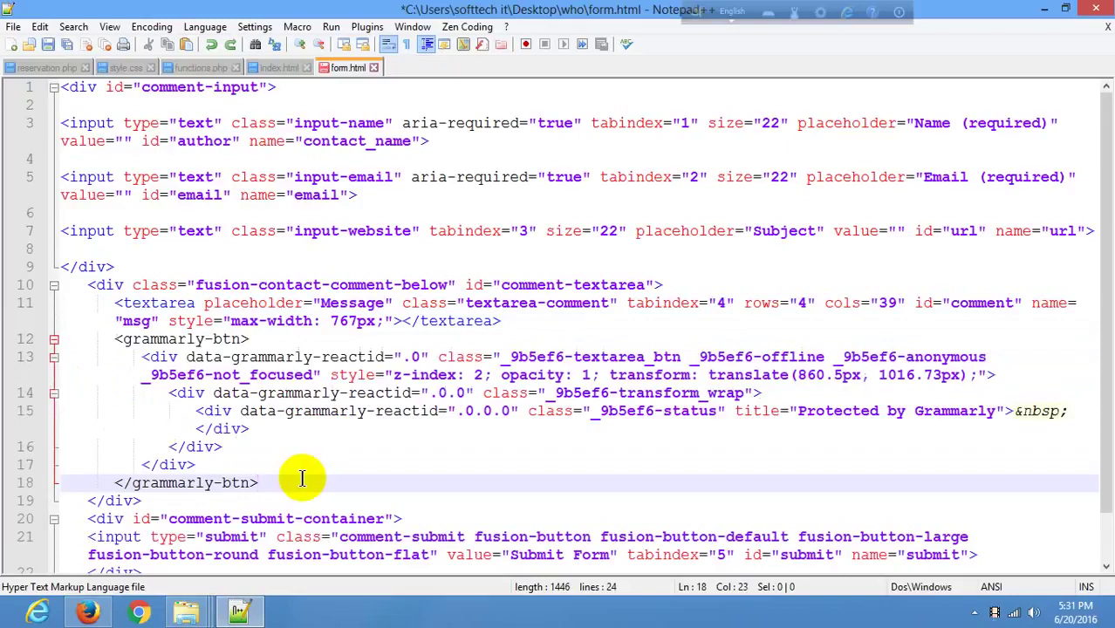
pyautogui.hotkey('ctrl', 'a')
pyautogui.hotkey('ctrl', 's')
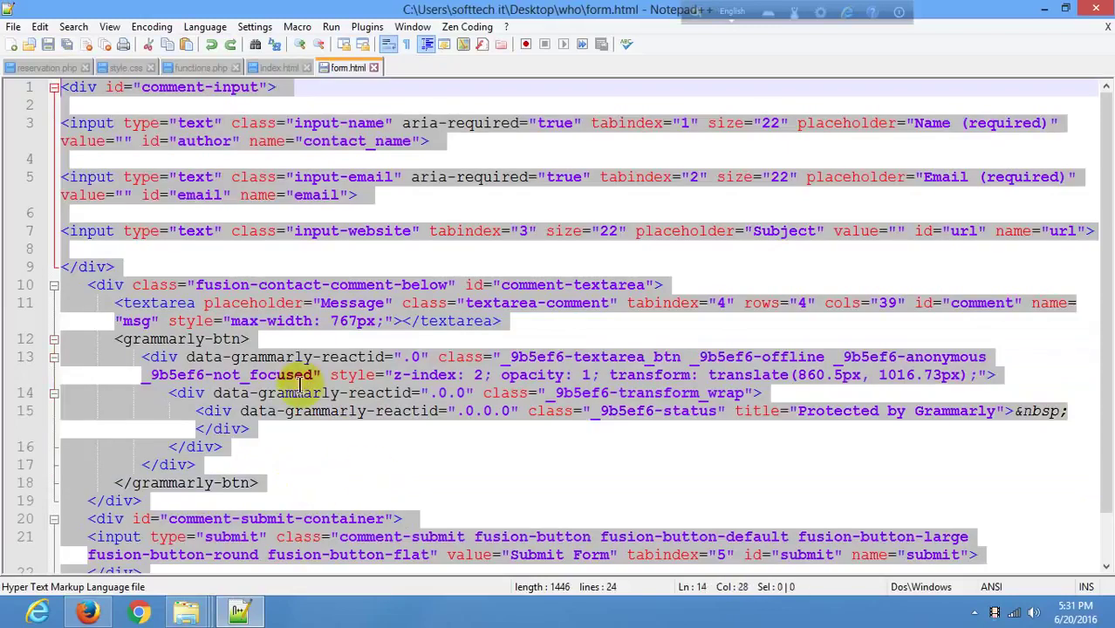
pyautogui.click(302, 392)
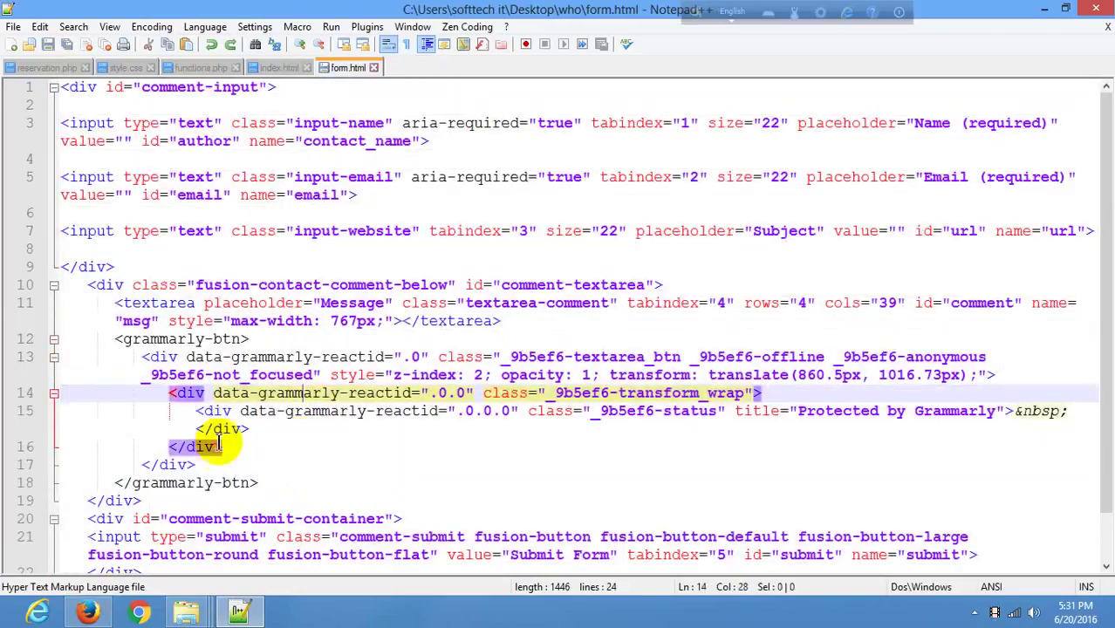
# After checking the live page, delete the grammarly-btn block on lines 12–18 and its blank line.
pyautogui.click(83, 614)
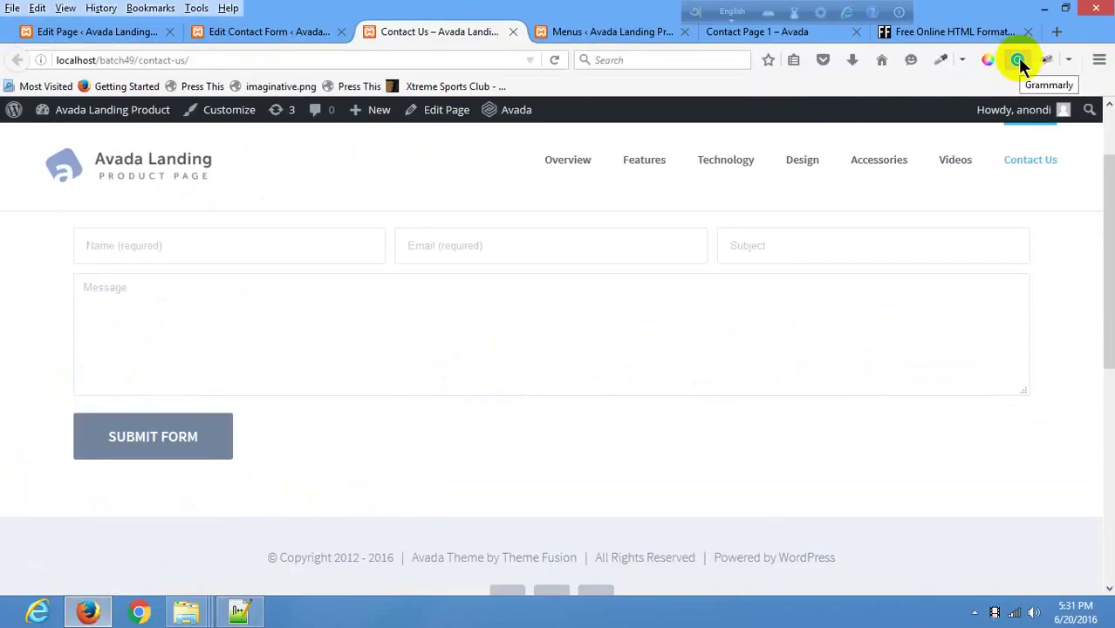
pyautogui.click(239, 610)
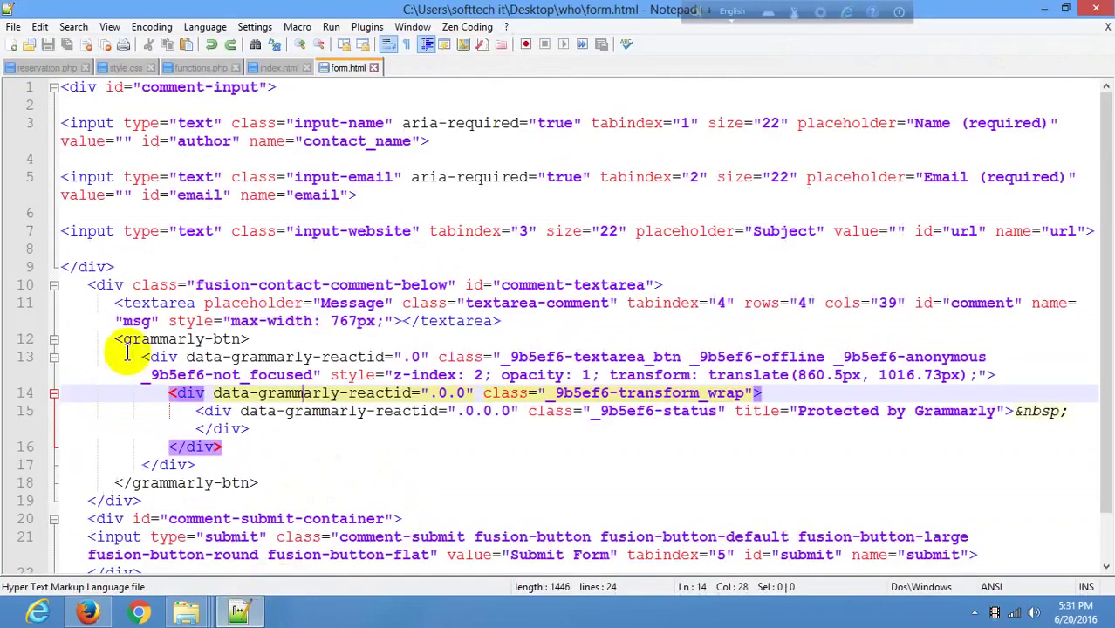
pyautogui.click(117, 316)
pyautogui.click(129, 356)
pyautogui.click(120, 339)
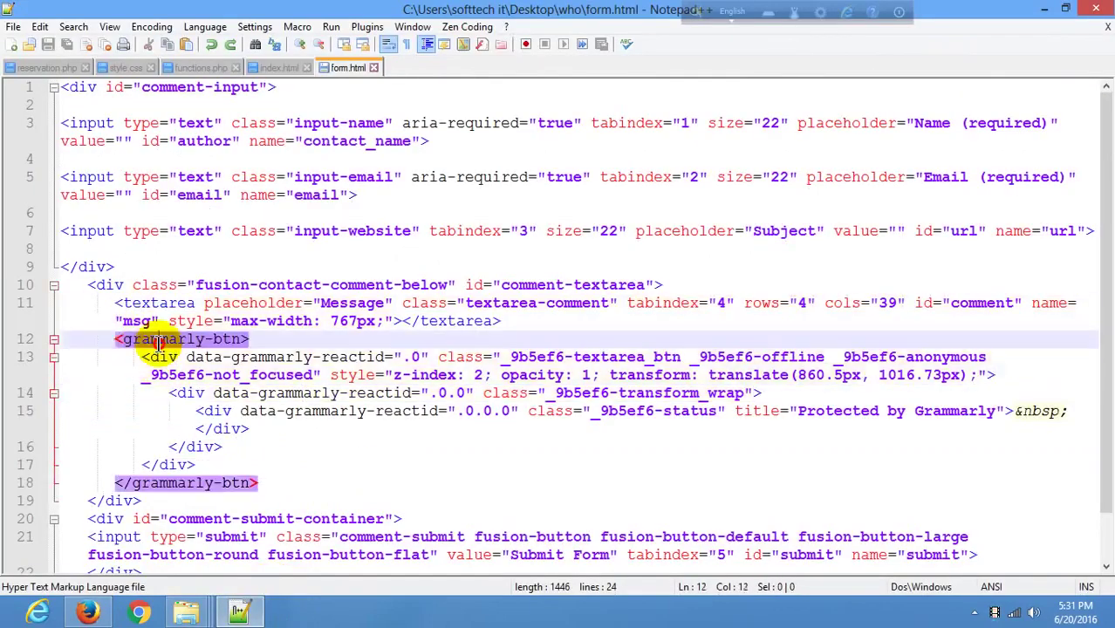
pyautogui.moveTo(114, 339); pyautogui.dragTo(292, 485)
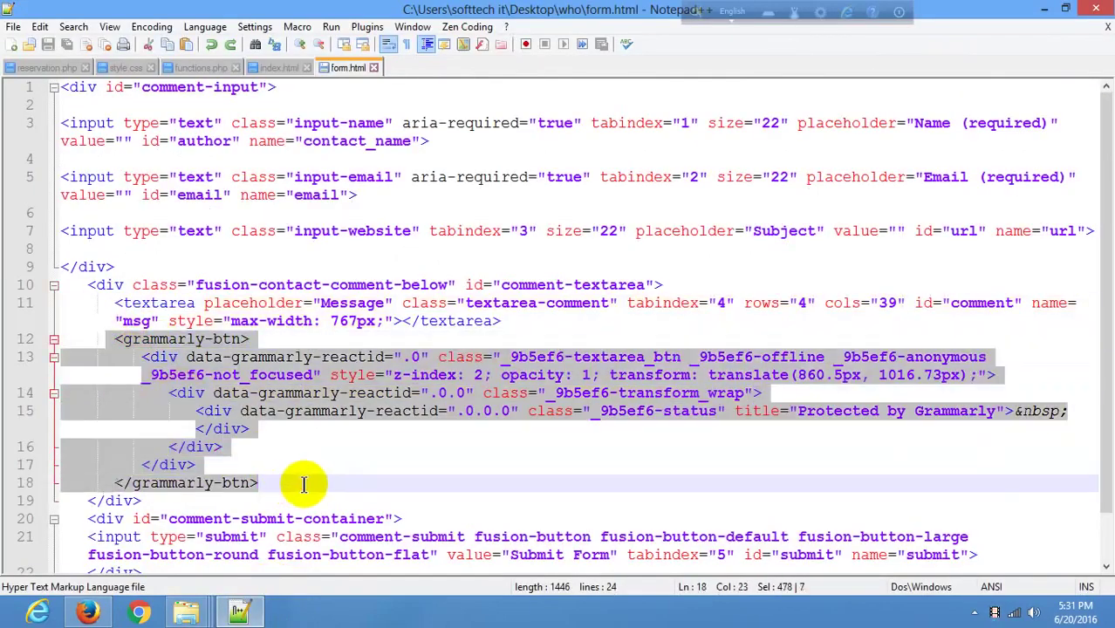
pyautogui.press('Delete')
pyautogui.press('BackSpace')
pyautogui.press('BackSpace')
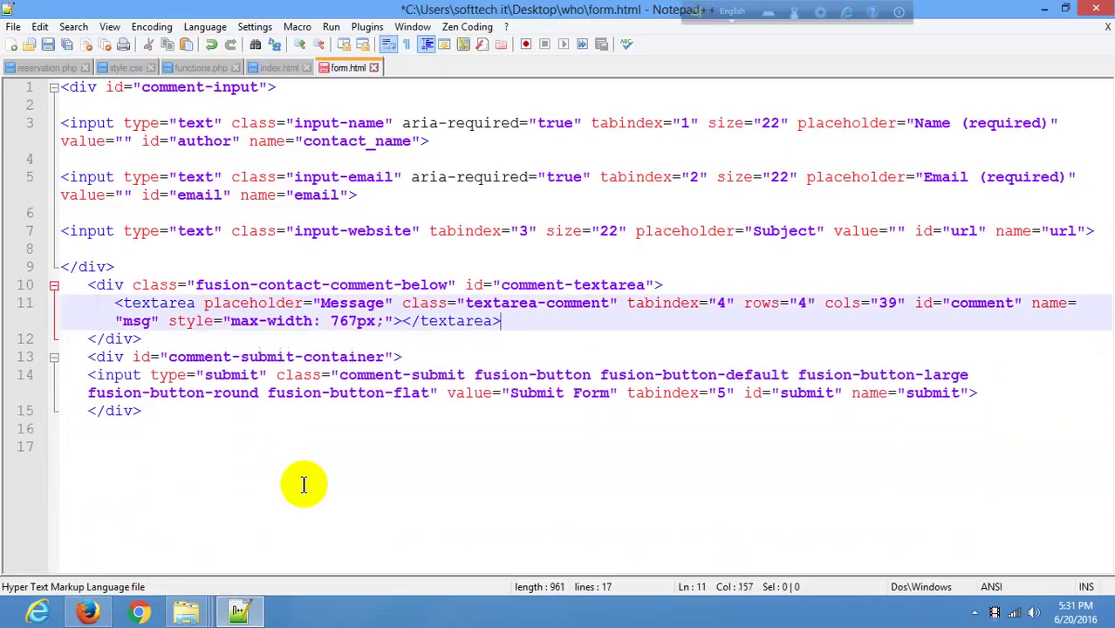
# Review the name, email, subject, textarea and submit lines, then select all the cleaned code.
pyautogui.click(87, 123)
pyautogui.click(109, 177)
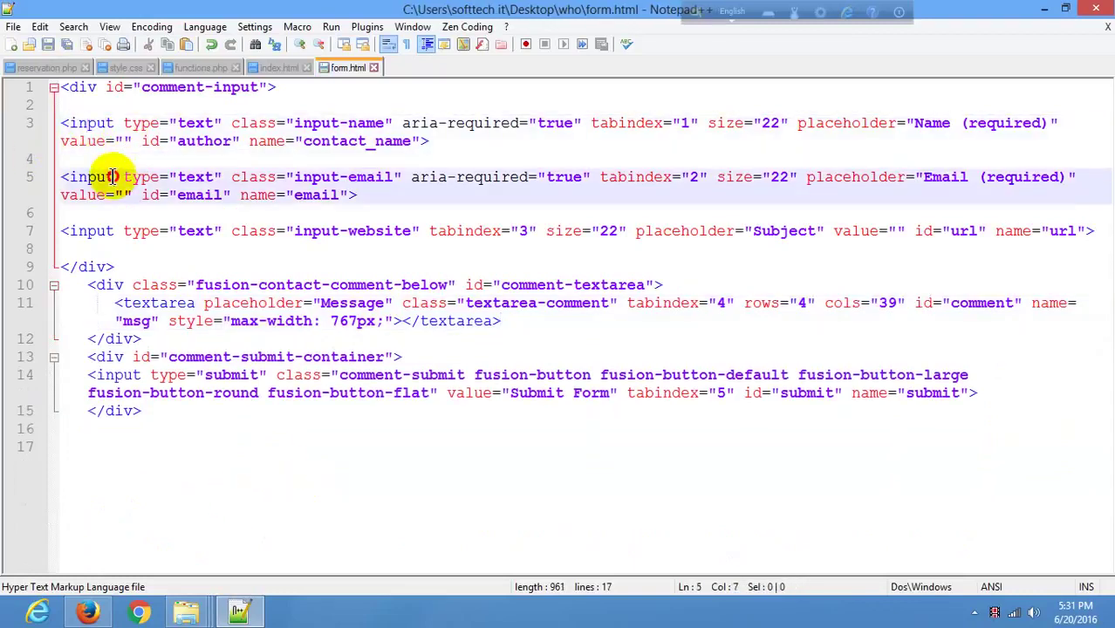
pyautogui.click(103, 231)
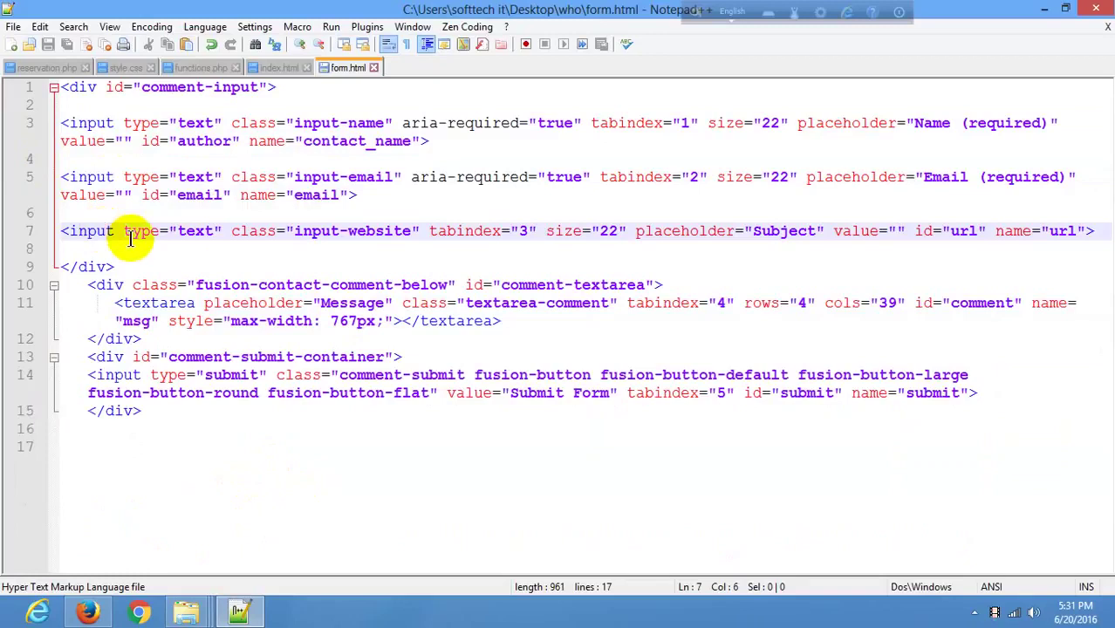
pyautogui.click(131, 394)
pyautogui.click(129, 409)
pyautogui.click(122, 411)
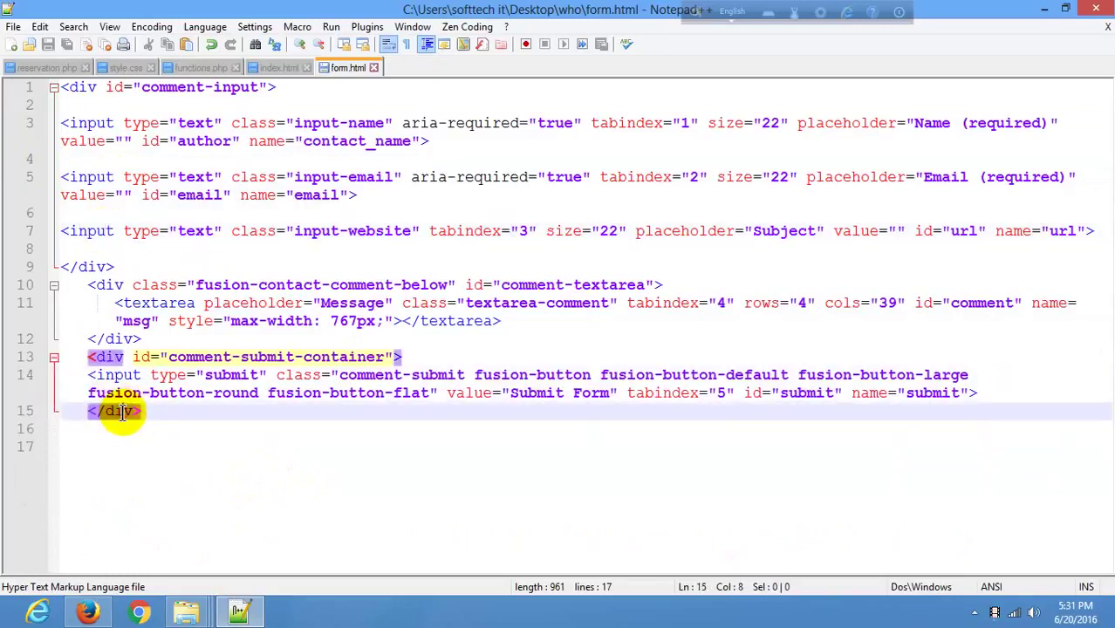
pyautogui.click(109, 339)
pyautogui.click(110, 410)
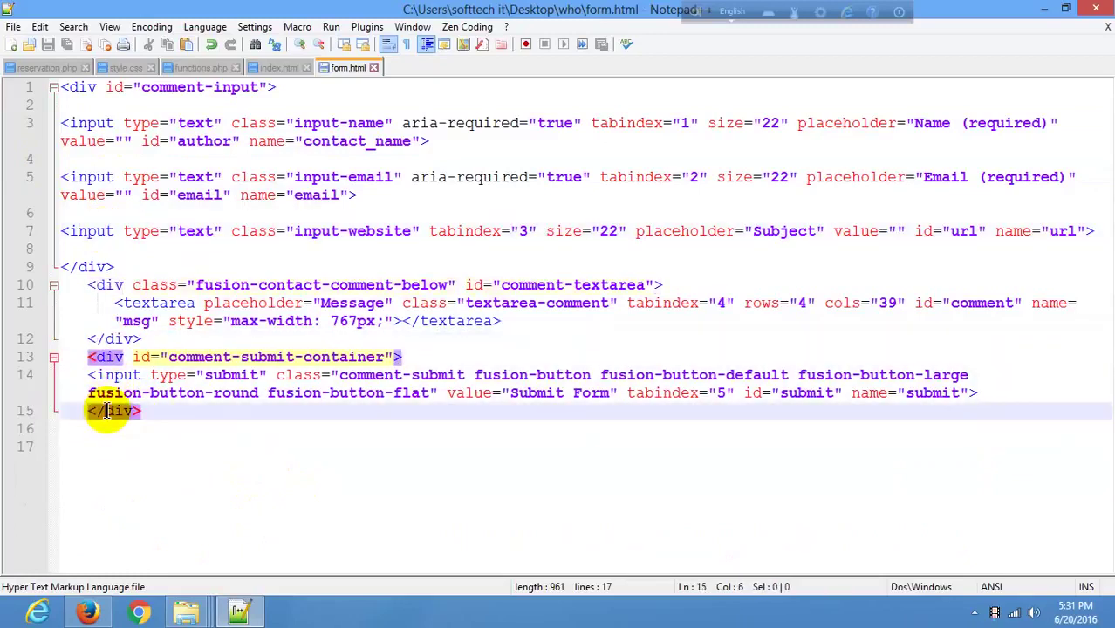
pyautogui.click(168, 394)
pyautogui.moveTo(150, 409); pyautogui.dragTo(5, 32)
pyautogui.hotkey('ctrl', 'c')
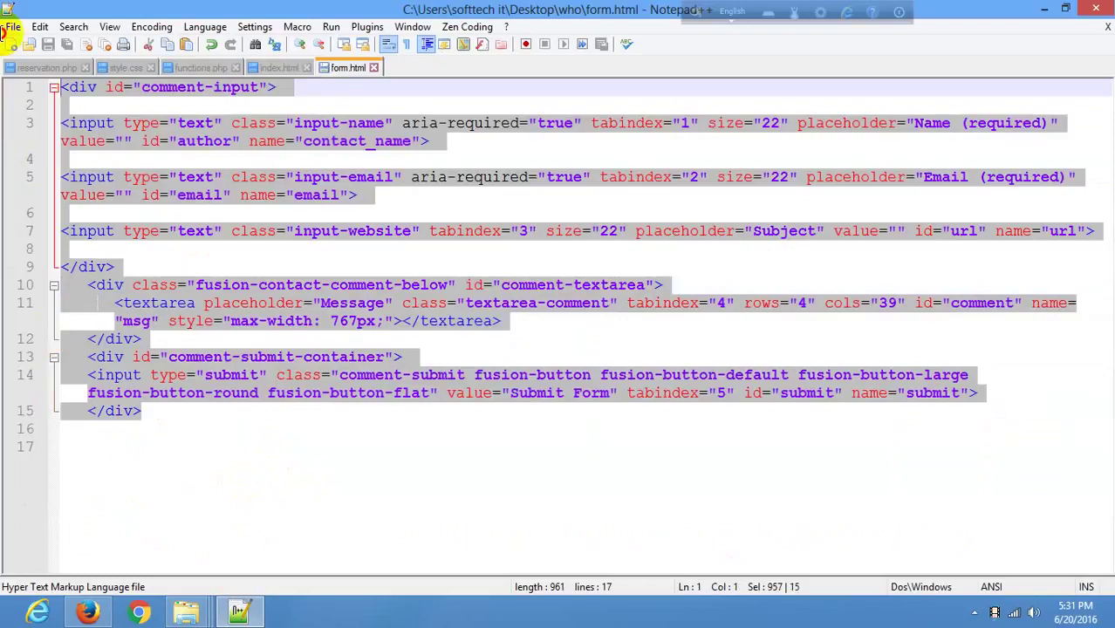
# Replace the text in FreeFormatter's HTML input box with the cleaned form code.
pyautogui.click(88, 612)
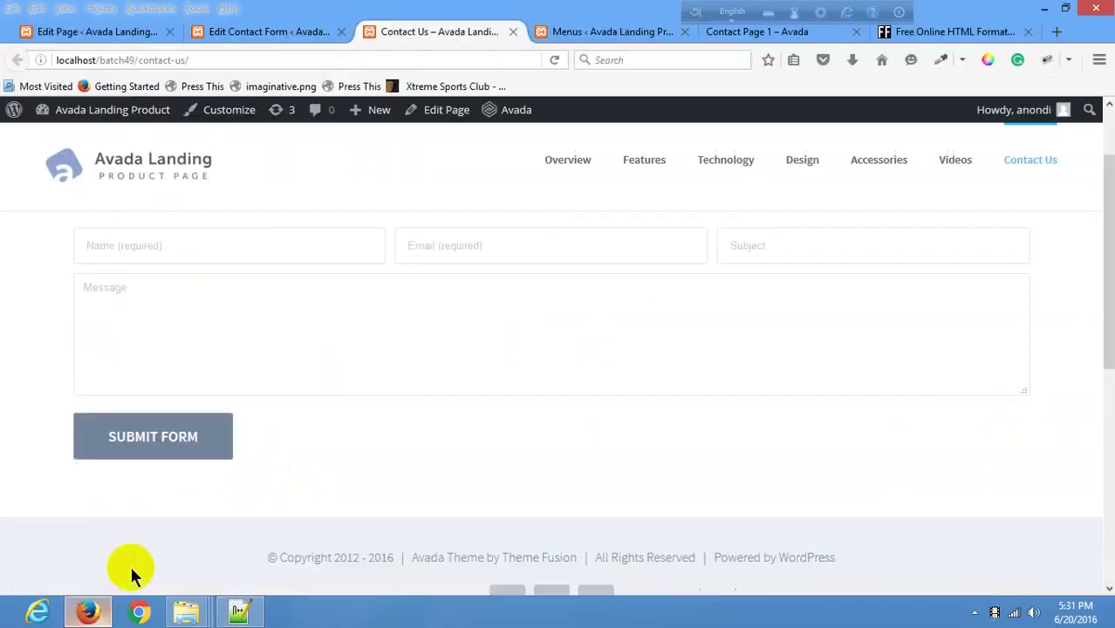
pyautogui.click(898, 32)
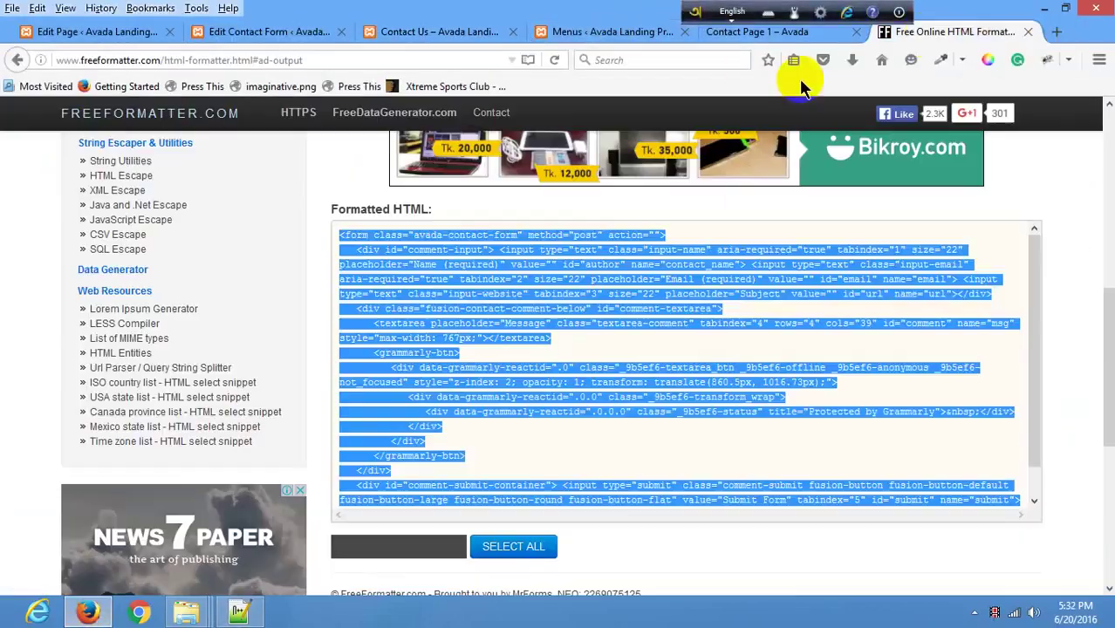
pyautogui.click(520, 310)
pyautogui.scroll(2, 515, 303)
pyautogui.scroll(3, 510, 269)
pyautogui.scroll(5, 488, 253)
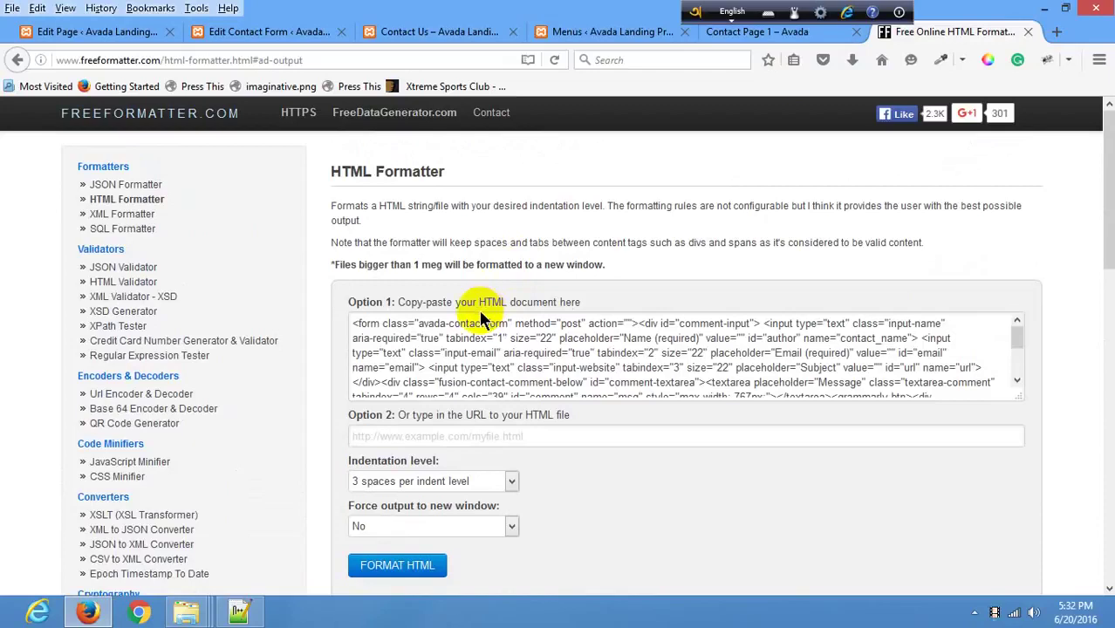
pyautogui.click(477, 321)
pyautogui.hotkey('ctrl', 'a')
pyautogui.hotkey('ctrl', 'v')
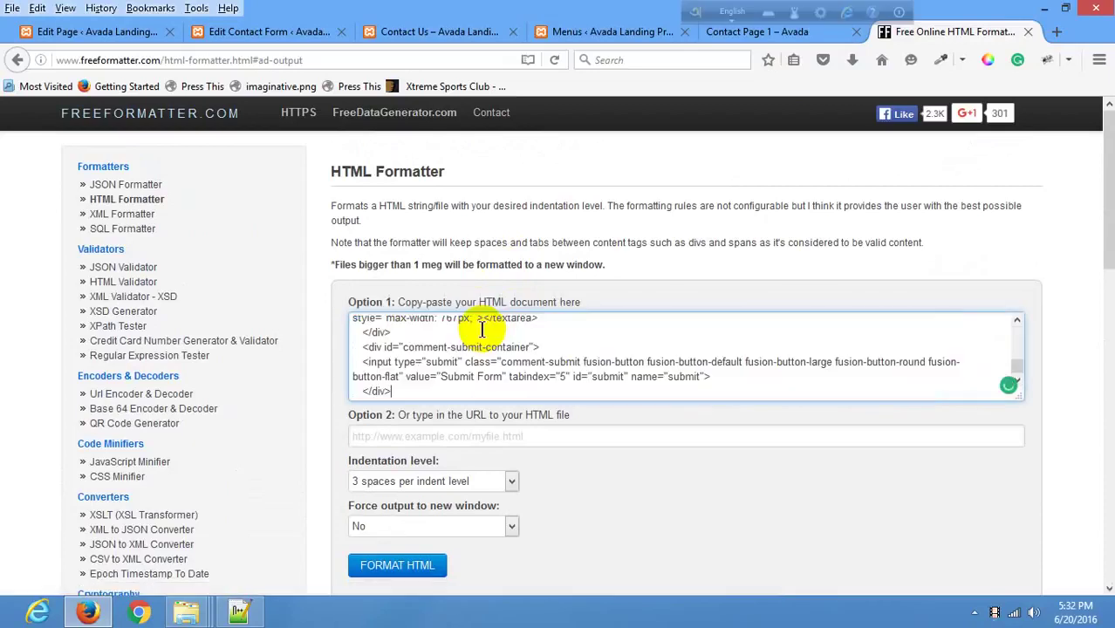
# Format the HTML and select all of the indented output.
pyautogui.scroll(-2, 454, 517)
pyautogui.click(396, 472)
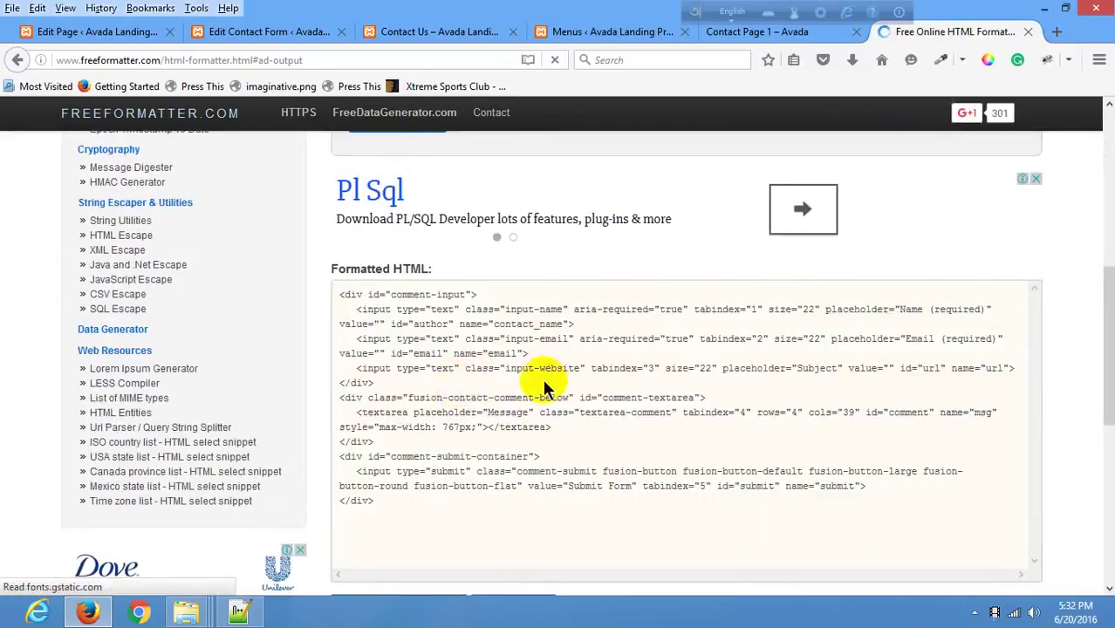
pyautogui.scroll(-1, 542, 379)
pyautogui.scroll(-2, 604, 384)
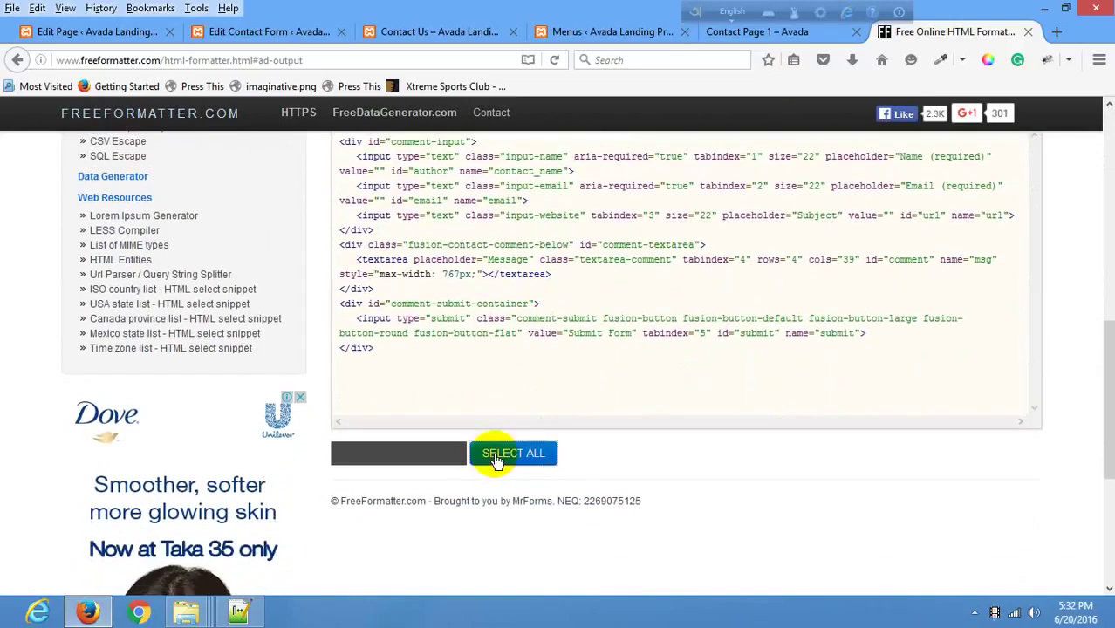
pyautogui.click(494, 460)
# Replace all of form.html's contents with the formatted HTML.
pyautogui.click(239, 612)
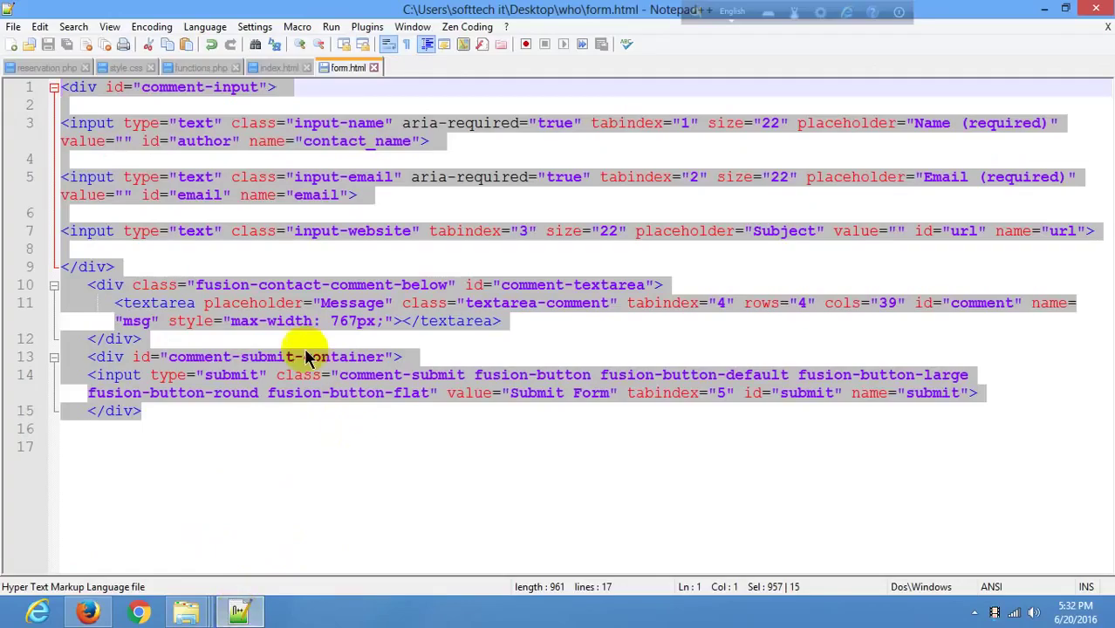
pyautogui.click(305, 353)
pyautogui.hotkey('ctrl', 'a')
pyautogui.hotkey('ctrl', 'v')
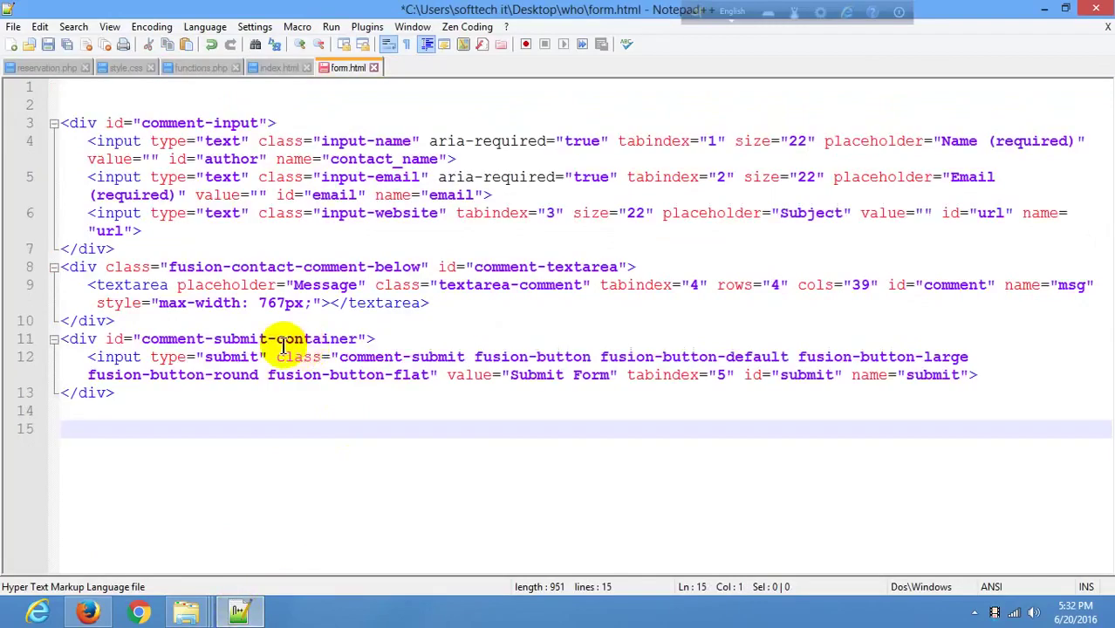
# Review the re-indented name, email, subject and submit lines, then save form.html.
pyautogui.click(76, 125)
pyautogui.moveTo(107, 150); pyautogui.dragTo(120, 154)
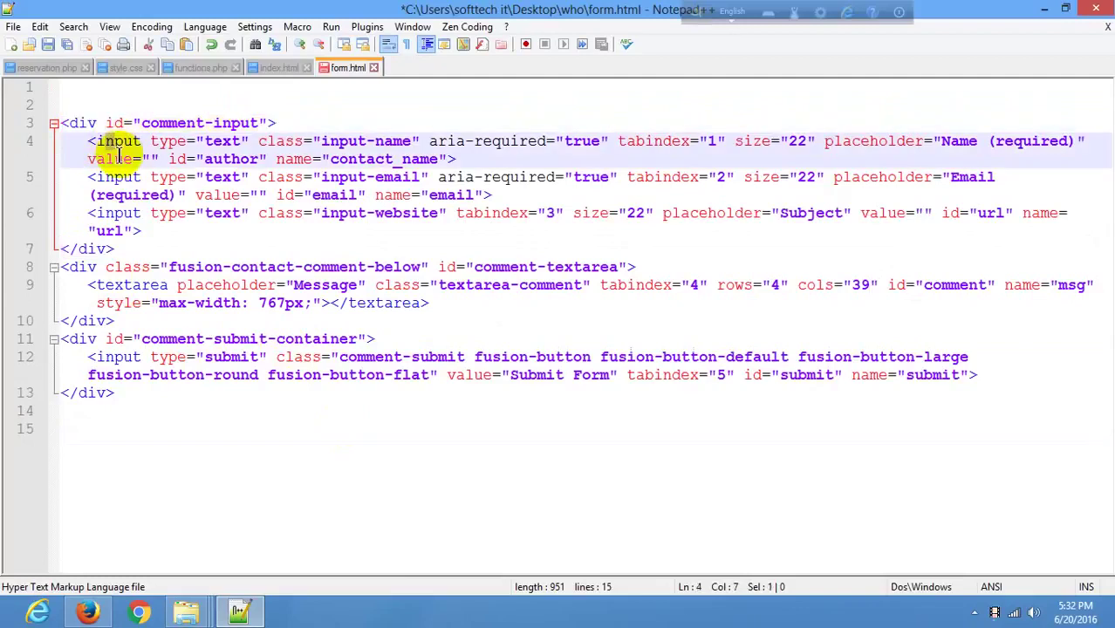
pyautogui.click(119, 177)
pyautogui.click(118, 213)
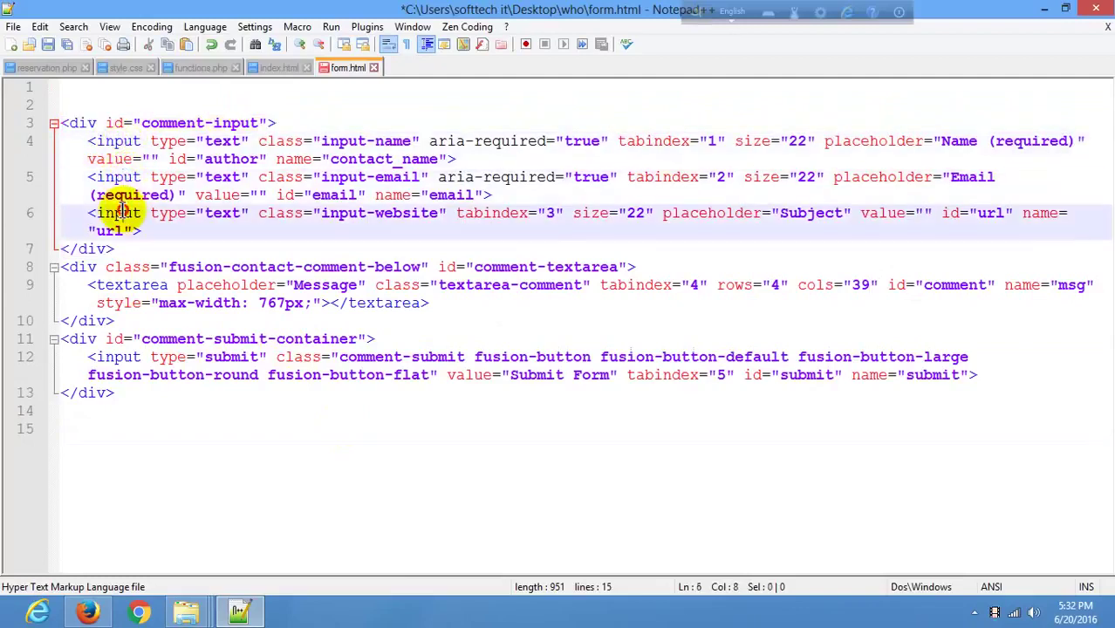
pyautogui.click(88, 341)
pyautogui.click(142, 357)
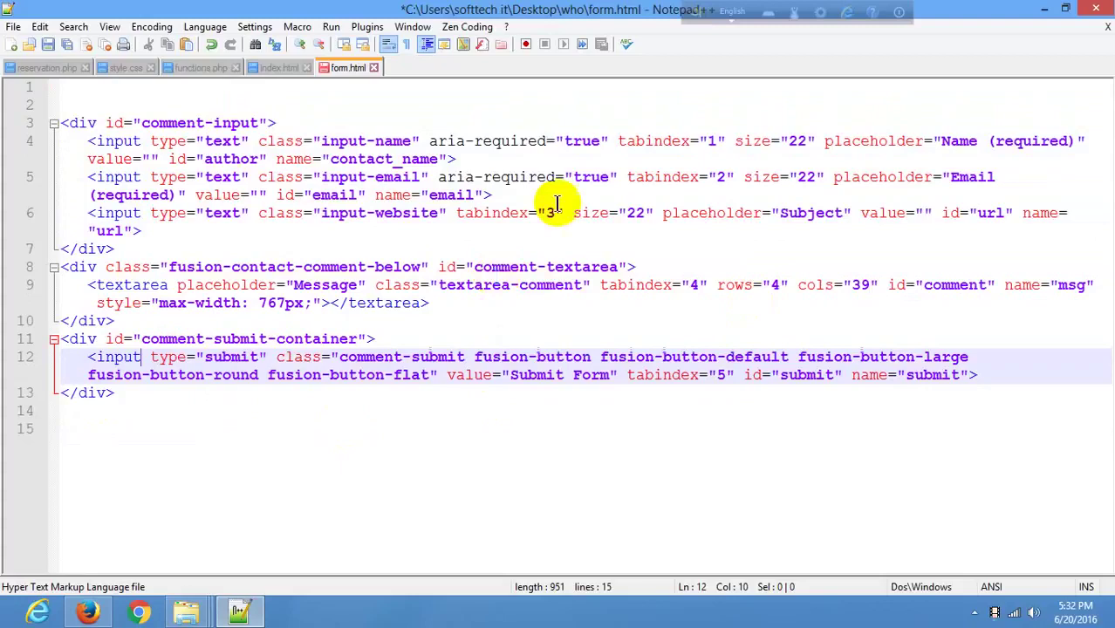
pyautogui.click(114, 141)
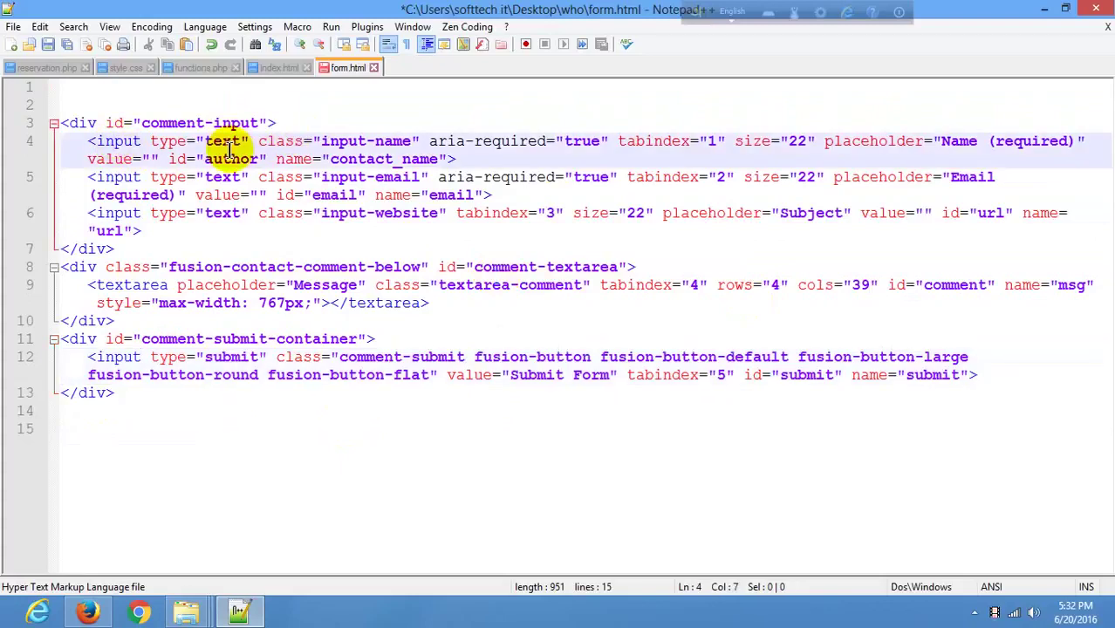
pyautogui.doubleClick(353, 144)
pyautogui.doubleClick(394, 147)
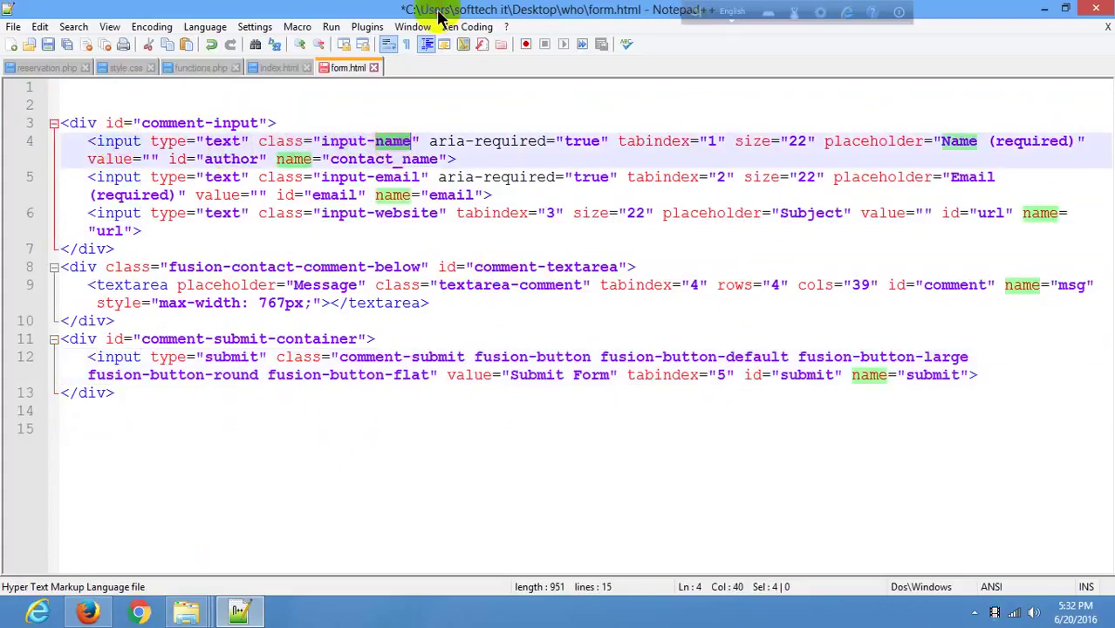
pyautogui.click(382, 104)
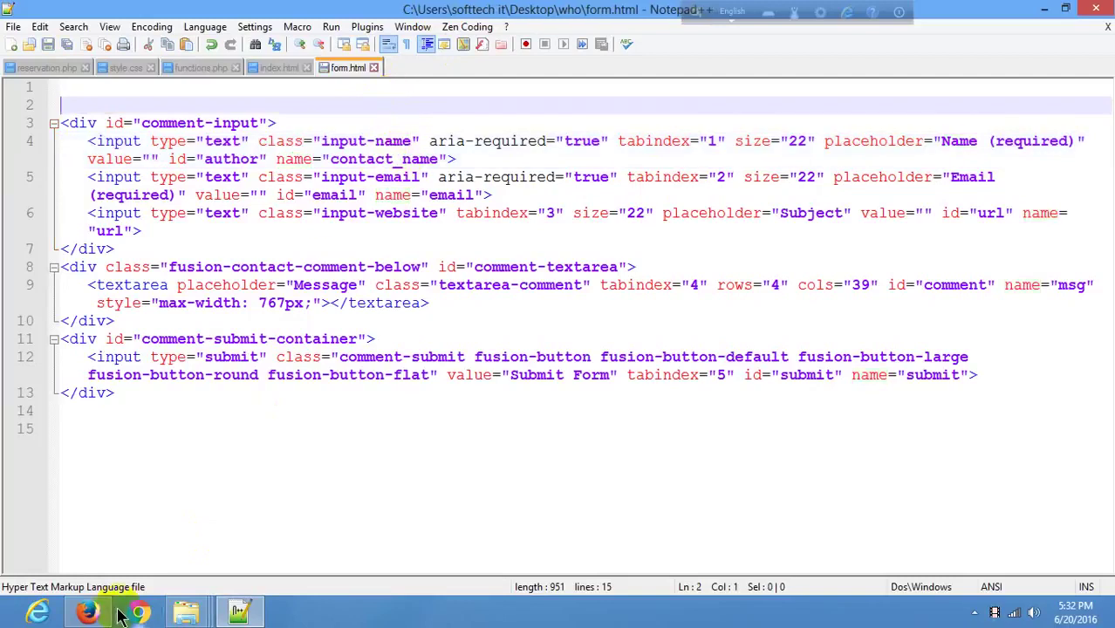
pyautogui.hotkey('ctrl', 's')
pyautogui.click(90, 613)
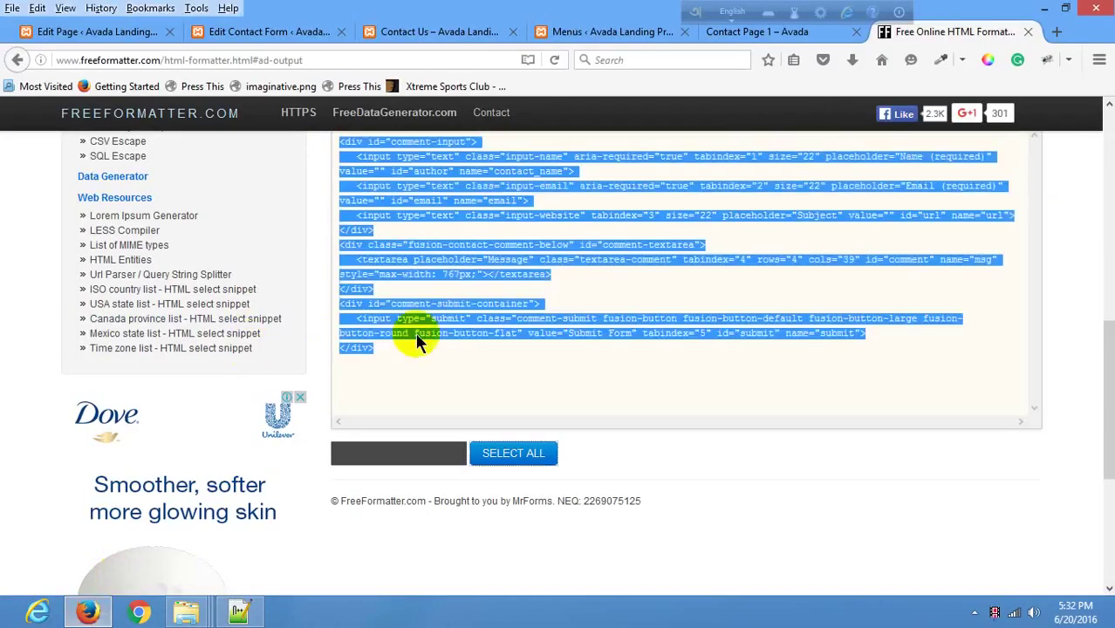
# Delete all the old code from the contact form's Form box and save it.
pyautogui.click(268, 31)
pyautogui.scroll(-5, 279, 378)
pyautogui.click(304, 455)
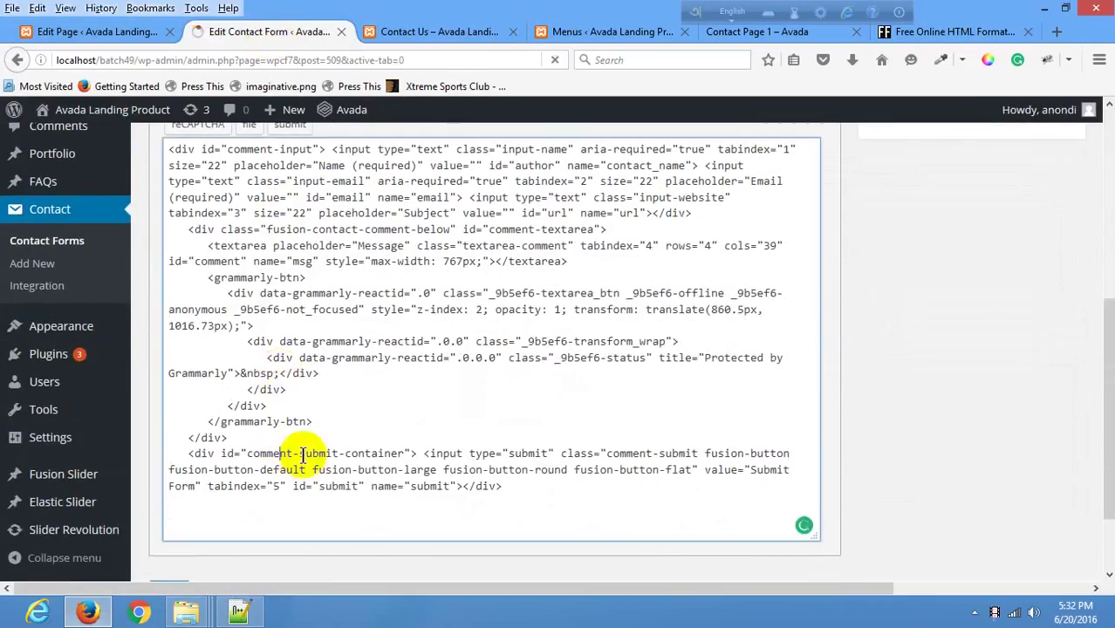
pyautogui.hotkey('ctrl', 'a')
pyautogui.press('Delete')
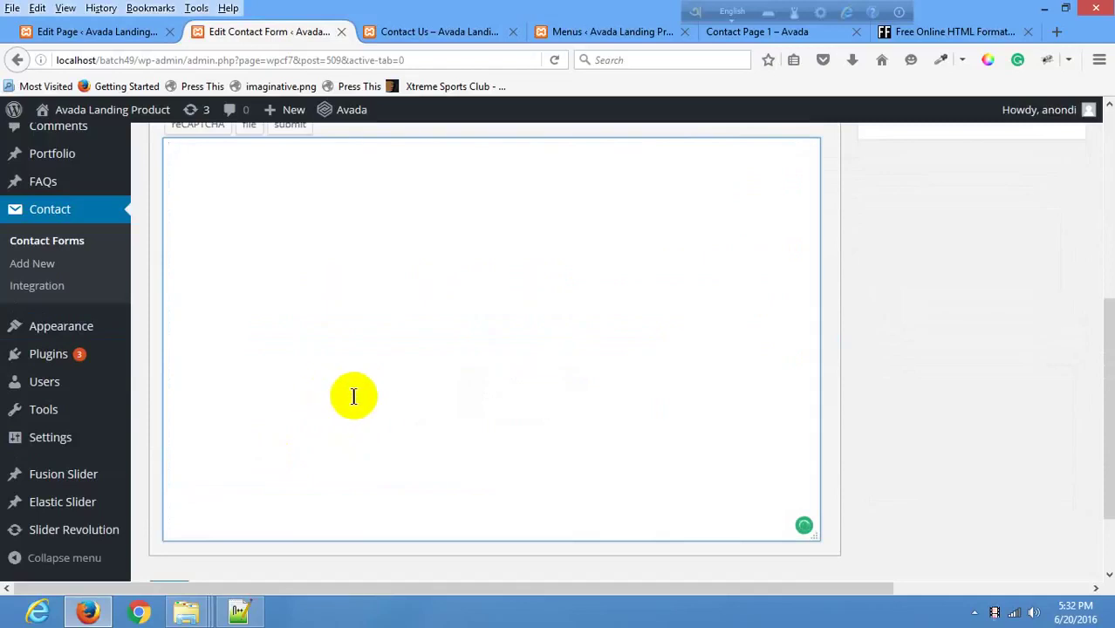
pyautogui.scroll(3, 249, 316)
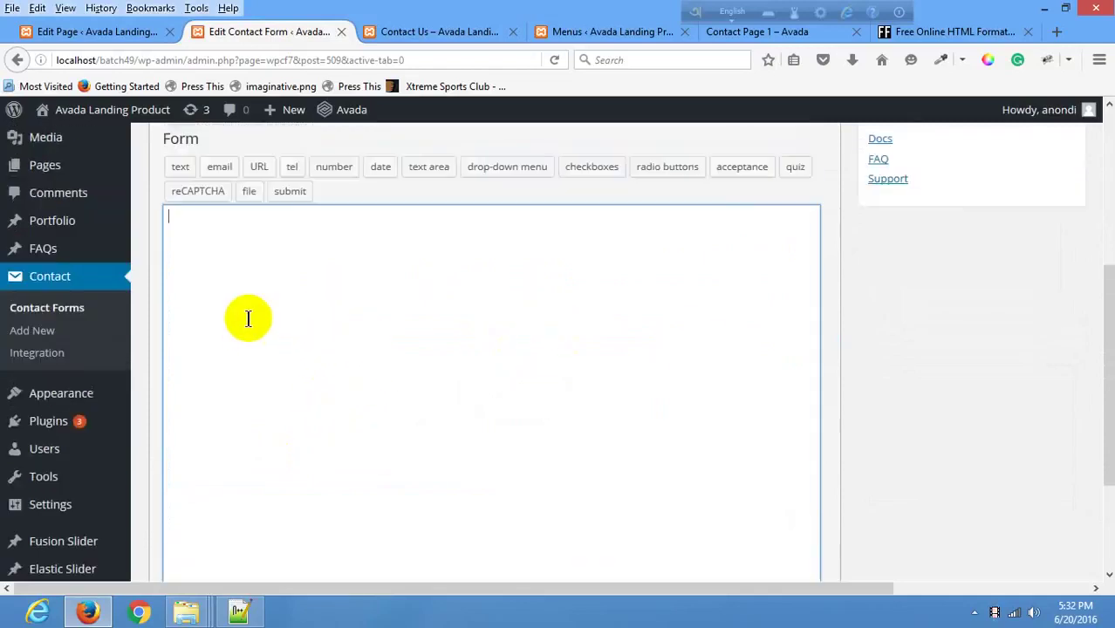
pyautogui.scroll(1, 257, 305)
pyautogui.click(1056, 173)
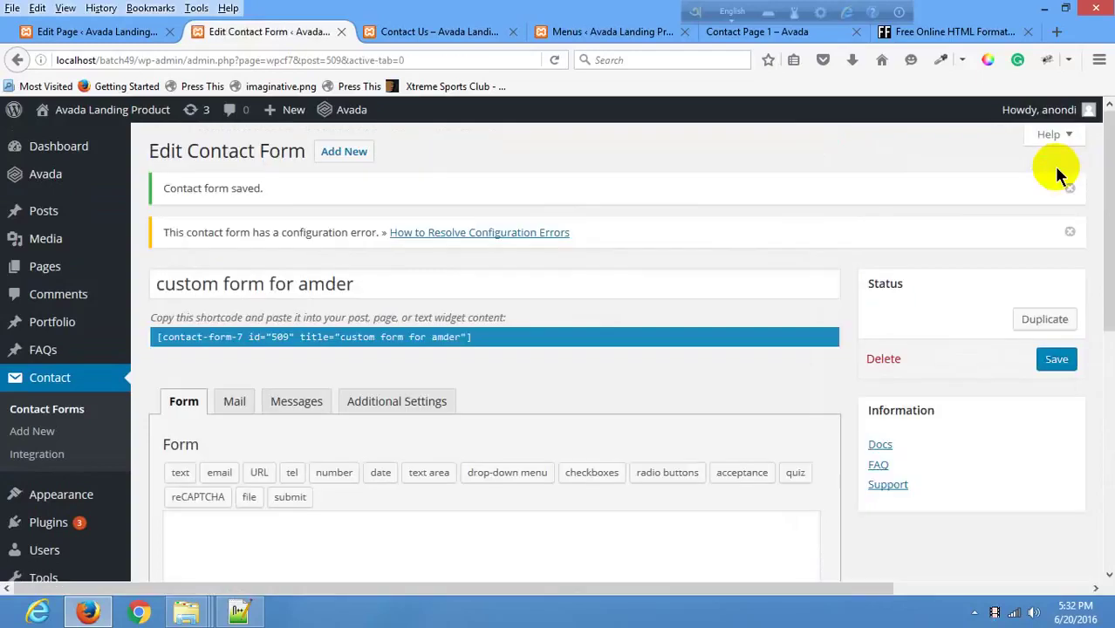
# Go back to form.html in Notepad++ at the name input's type.
pyautogui.scroll(-4, 669, 423)
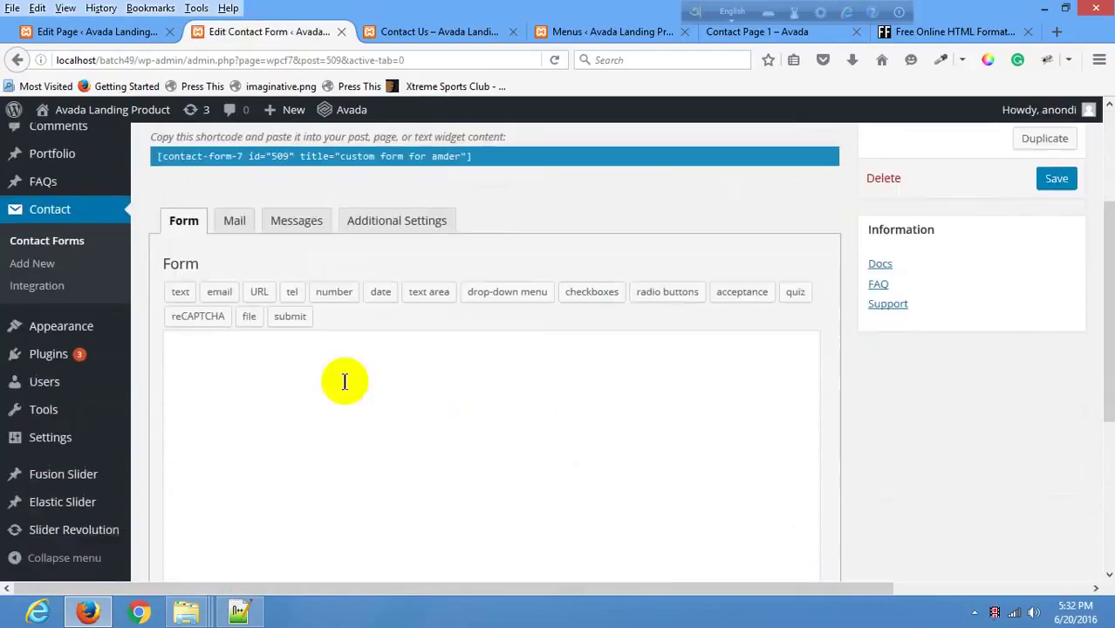
pyautogui.click(238, 609)
pyautogui.click(218, 142)
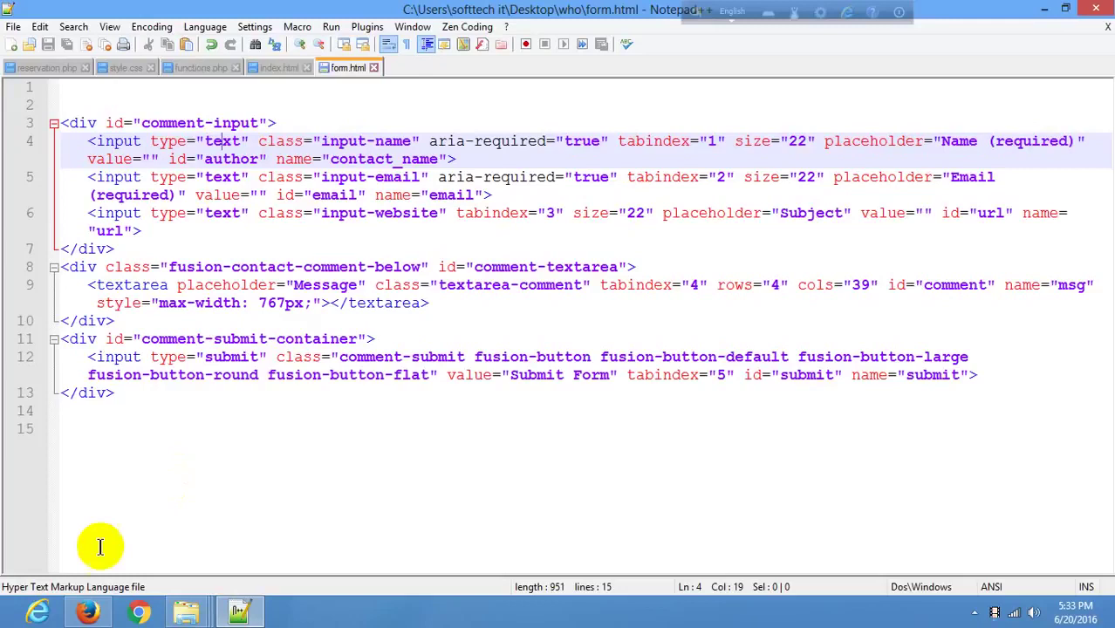
# Start a new text form-tag and copy 'Name (required)' from form.html.
pyautogui.click(87, 610)
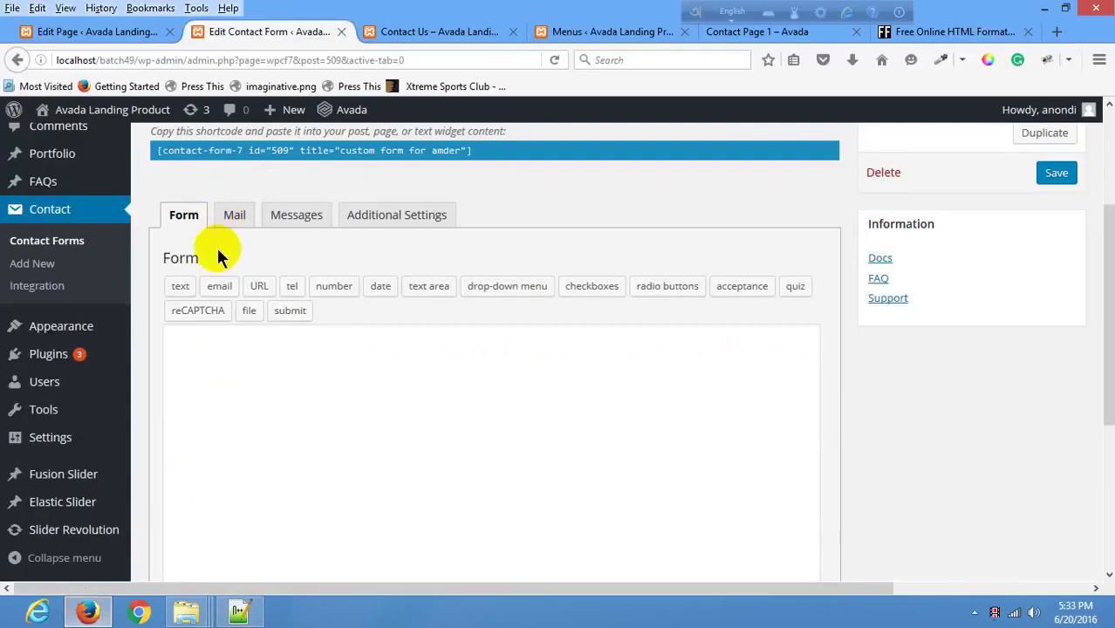
pyautogui.click(178, 289)
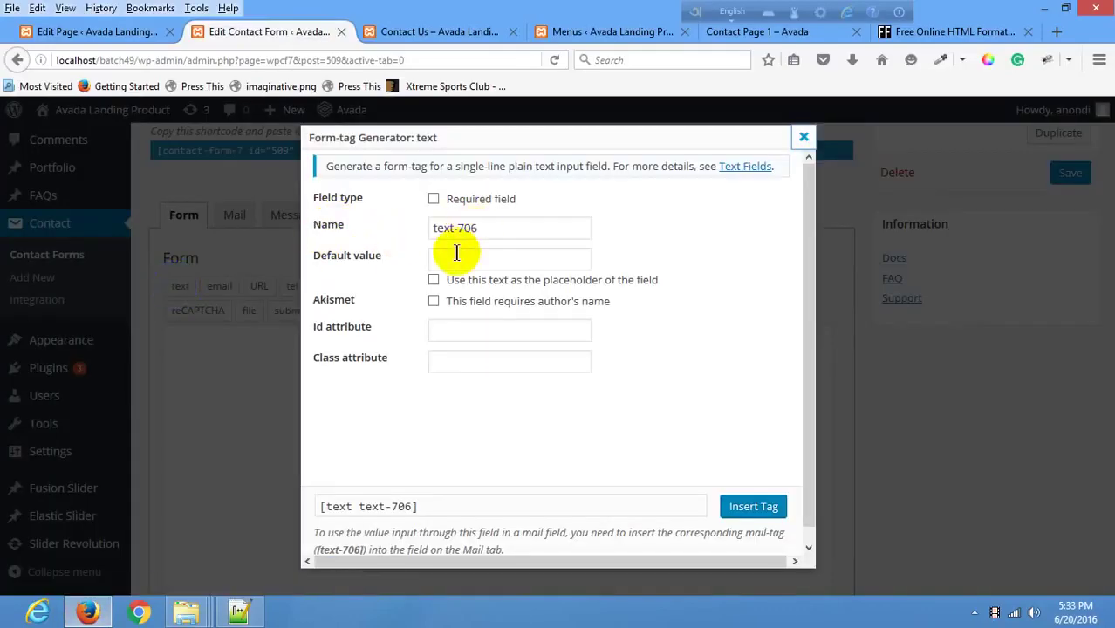
pyautogui.click(238, 611)
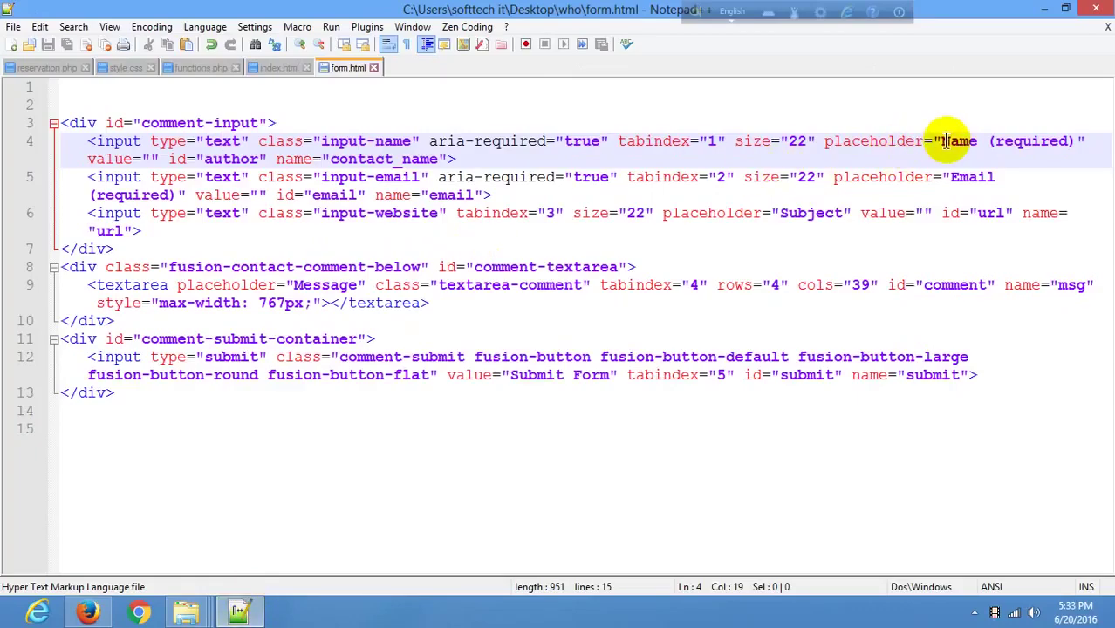
pyautogui.moveTo(942, 140); pyautogui.dragTo(1079, 139)
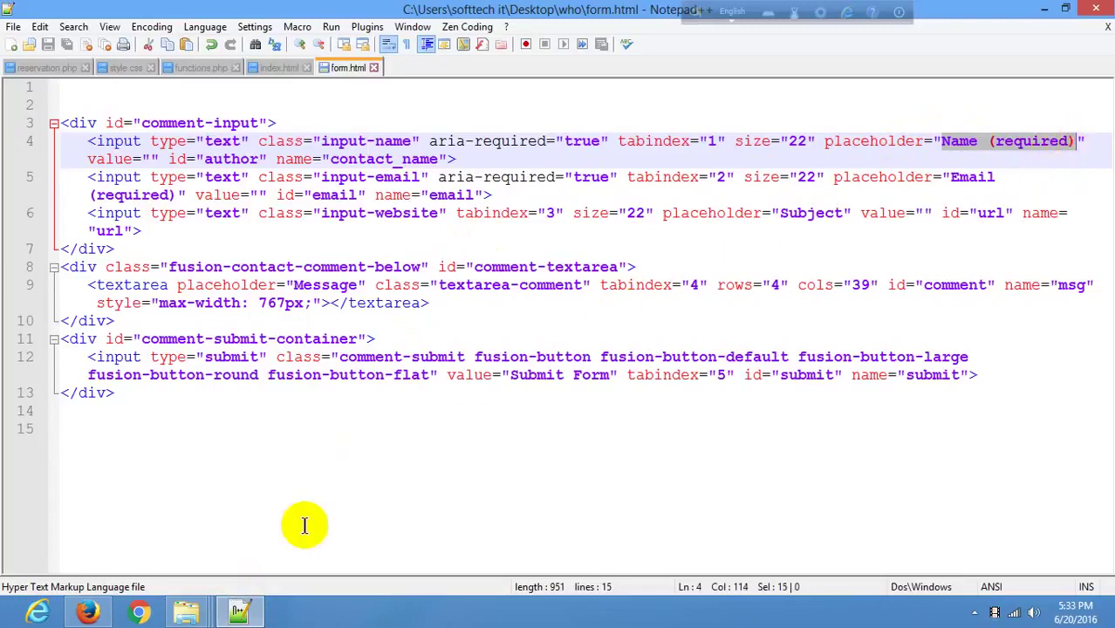
# Make 'Name (required)' the text field's placeholder and mark the field required.
pyautogui.click(103, 611)
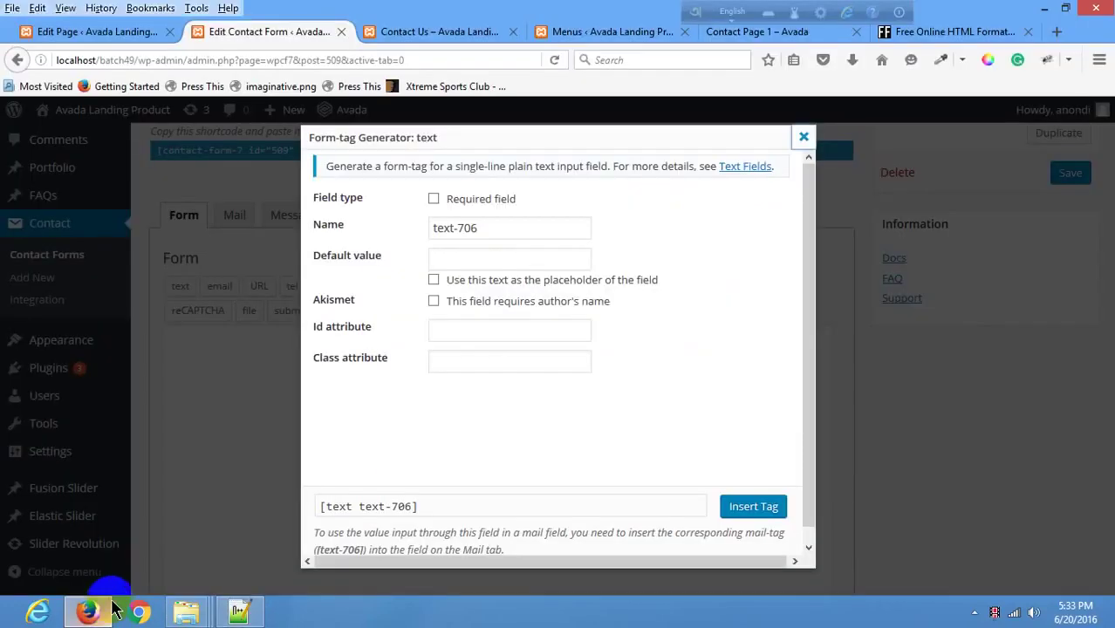
pyautogui.click(455, 257)
pyautogui.write('Name (required)')
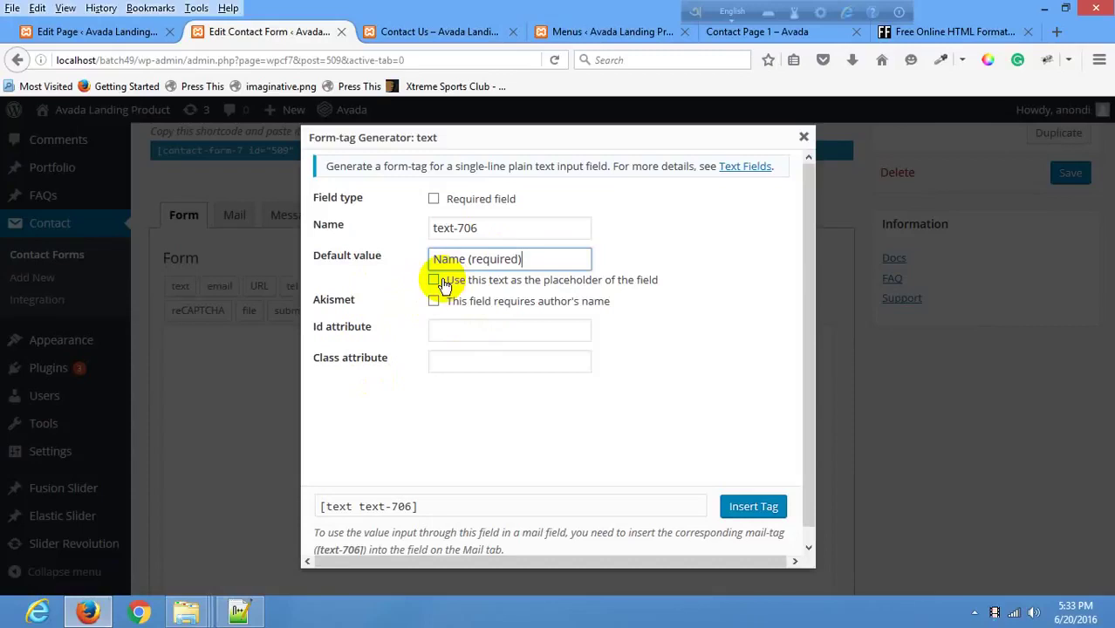
pyautogui.click(436, 280)
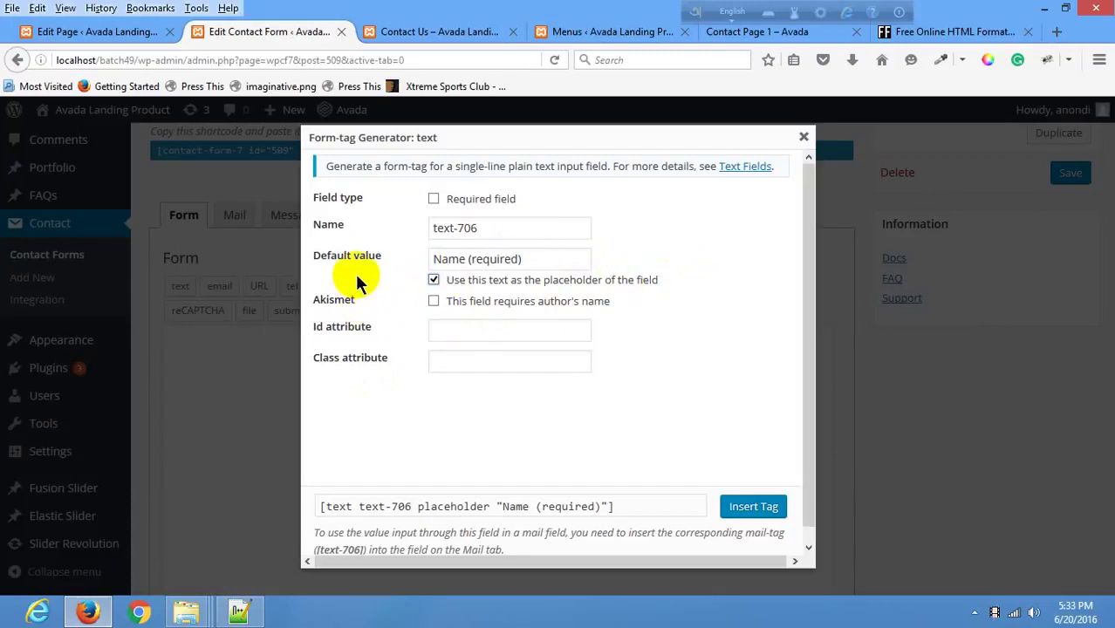
pyautogui.click(433, 201)
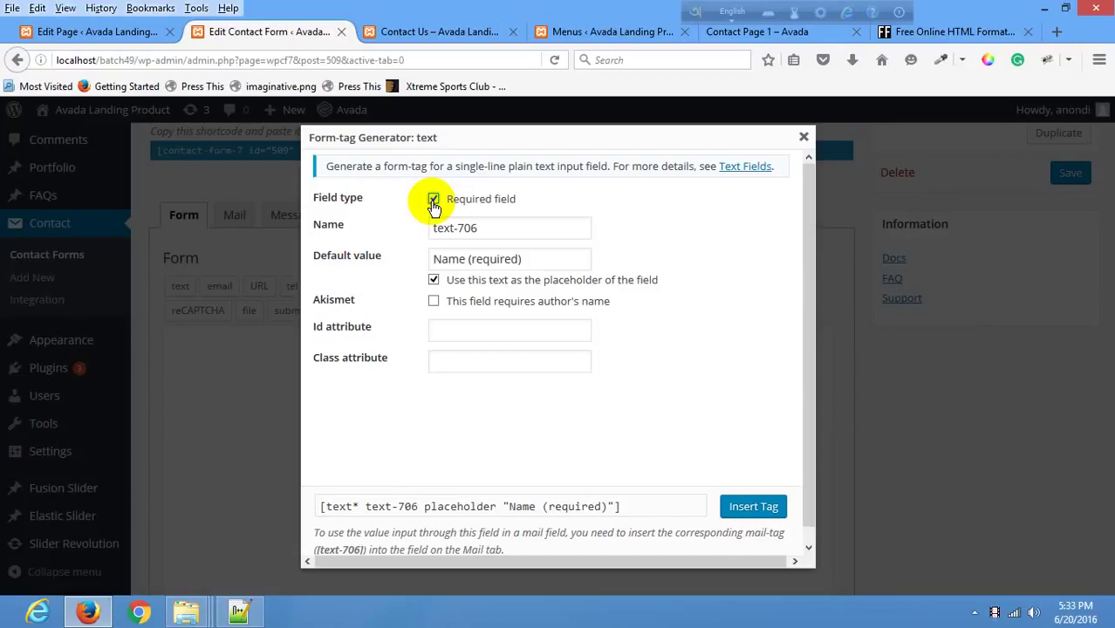
pyautogui.click(765, 37)
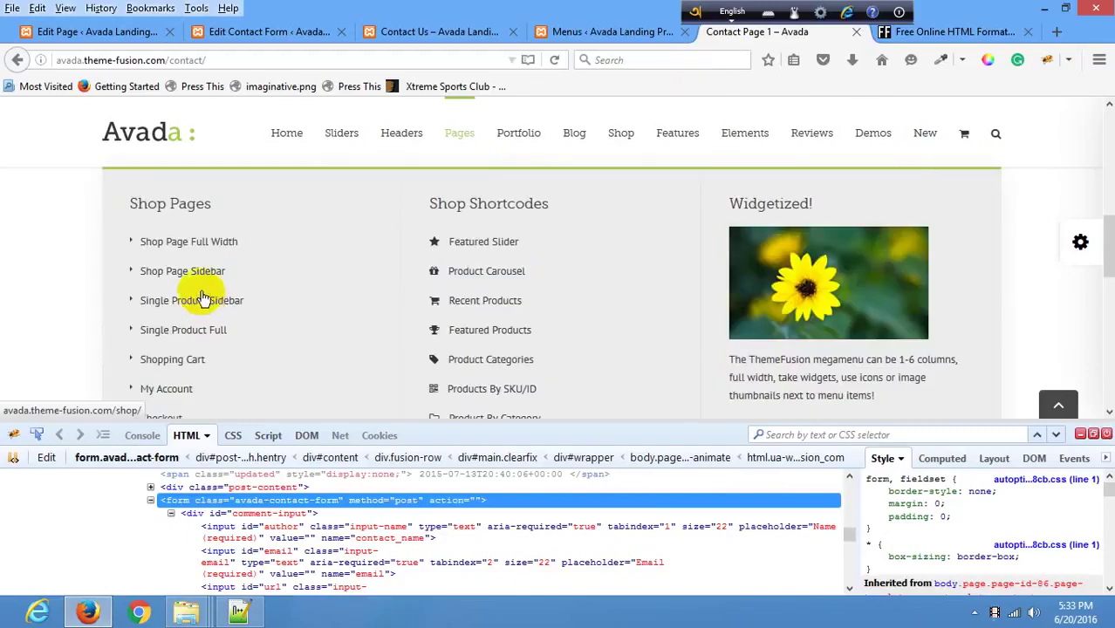
# Compare the Avada demo's Name field with the local Contact Us page, then return to the generator.
pyautogui.click(182, 244)
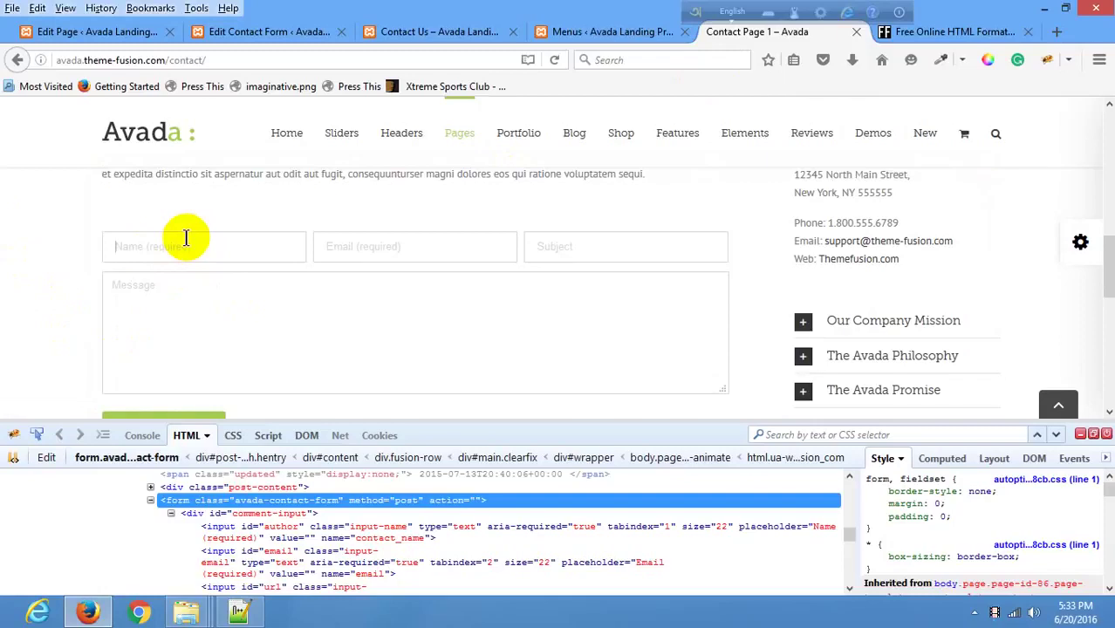
pyautogui.click(410, 32)
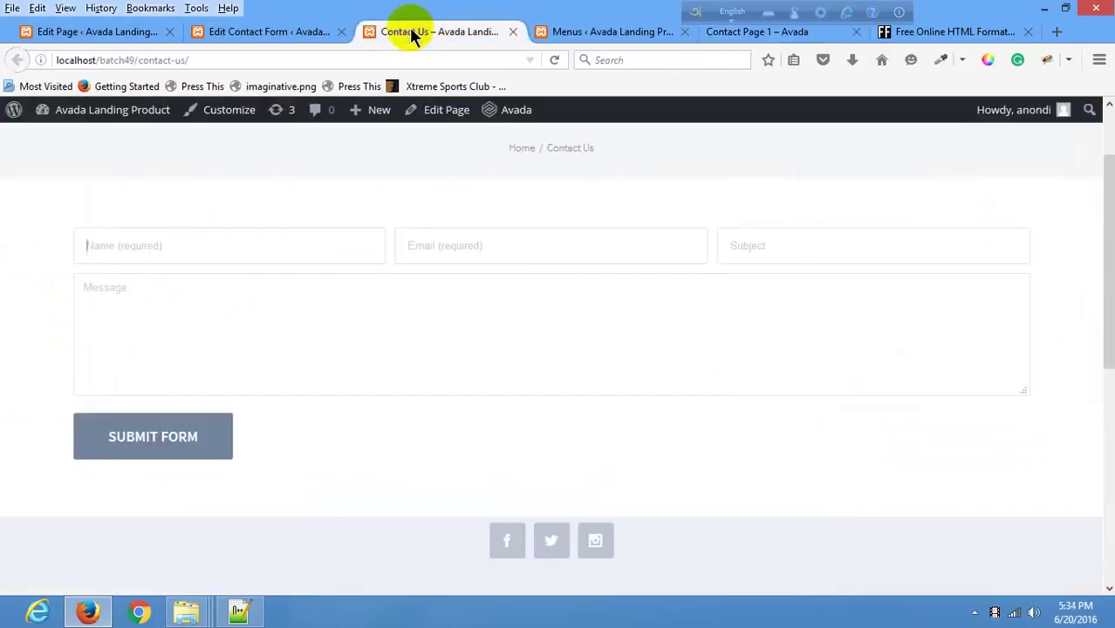
pyautogui.click(230, 40)
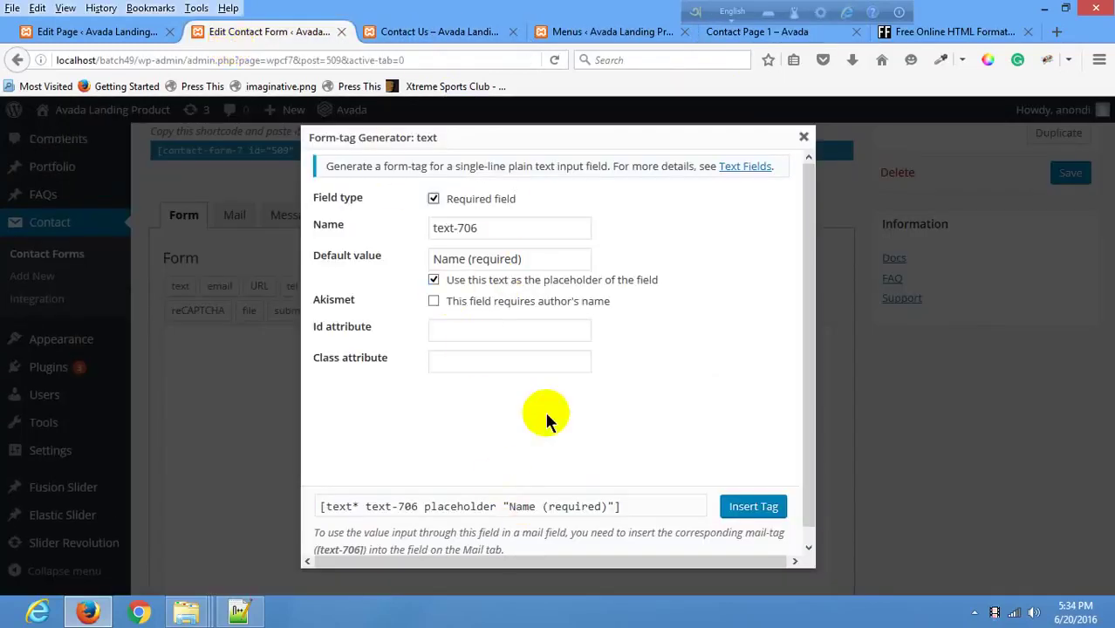
# Copy input-name from form.html into the form-tag's Class attribute.
pyautogui.click(458, 328)
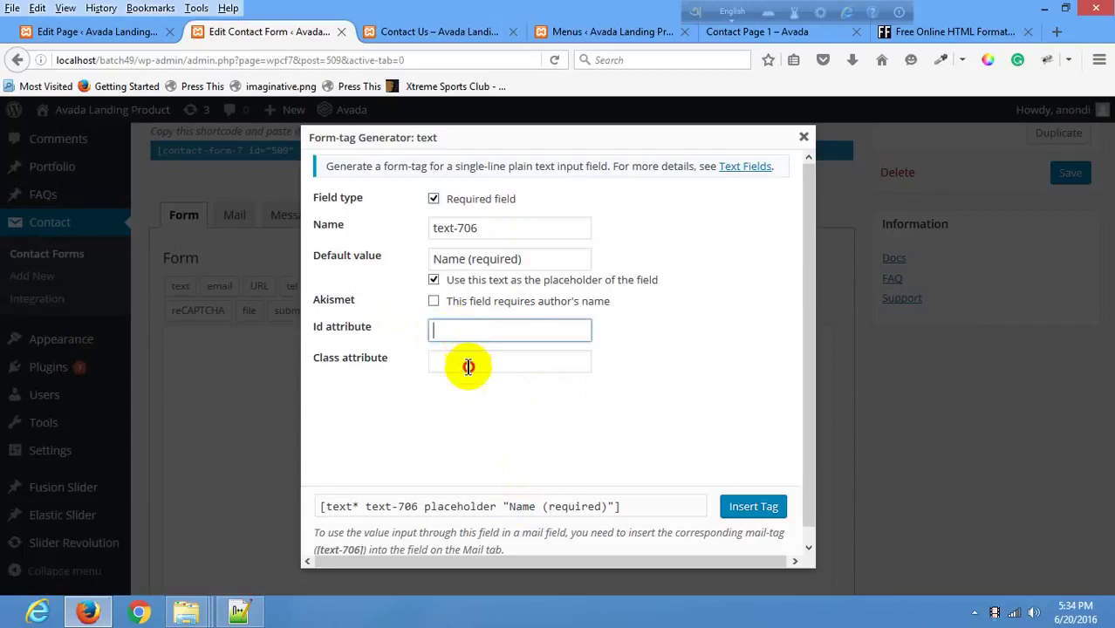
pyautogui.click(465, 362)
pyautogui.click(257, 621)
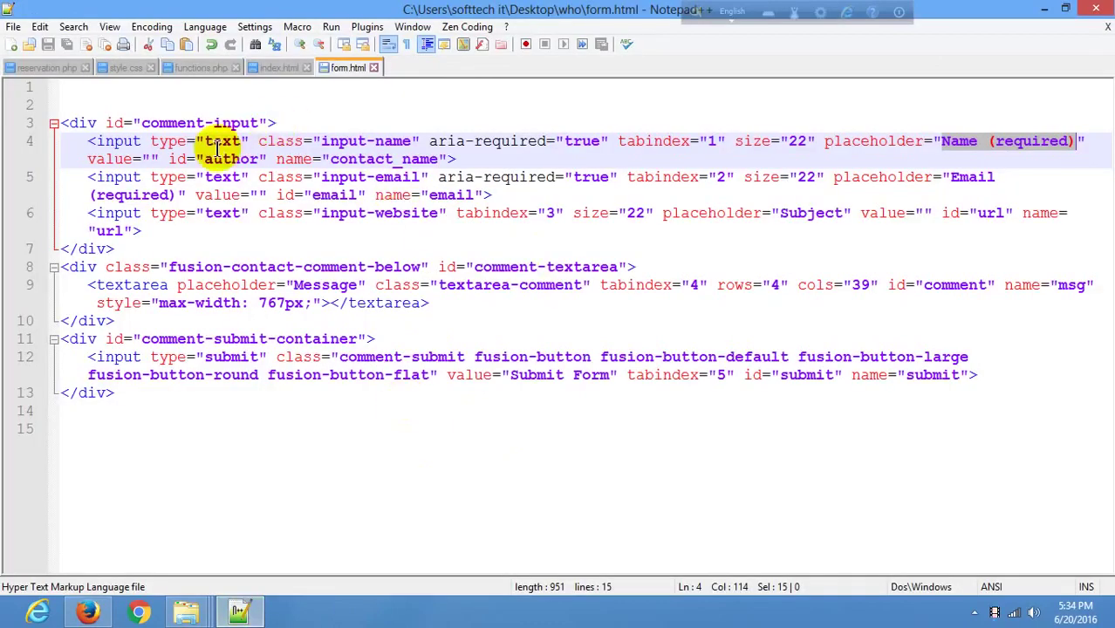
pyautogui.moveTo(411, 142); pyautogui.dragTo(332, 141)
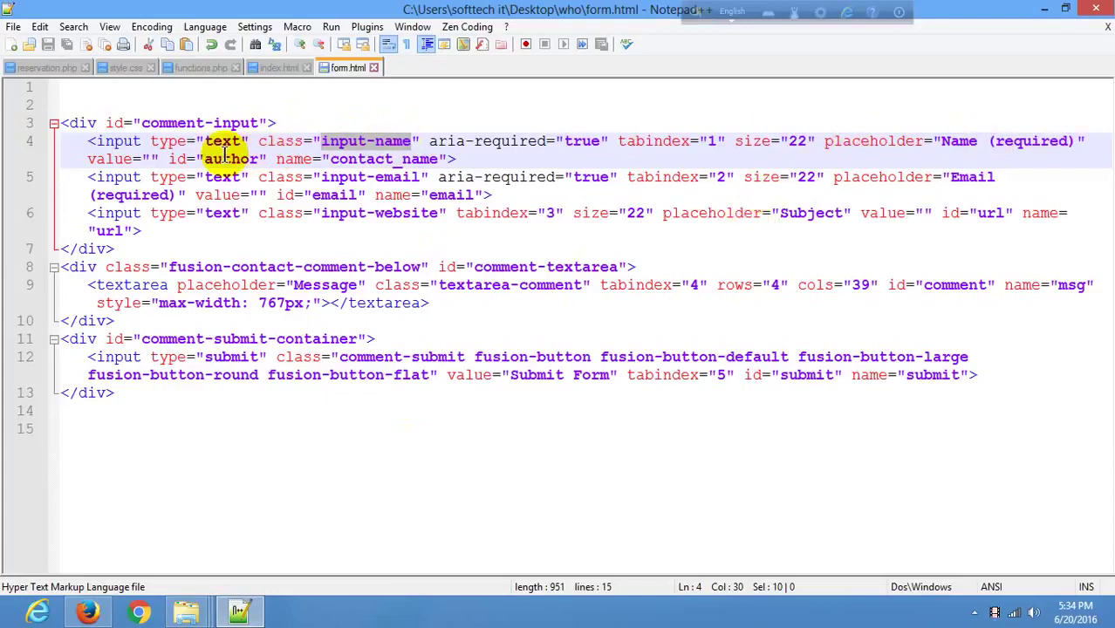
pyautogui.click(87, 613)
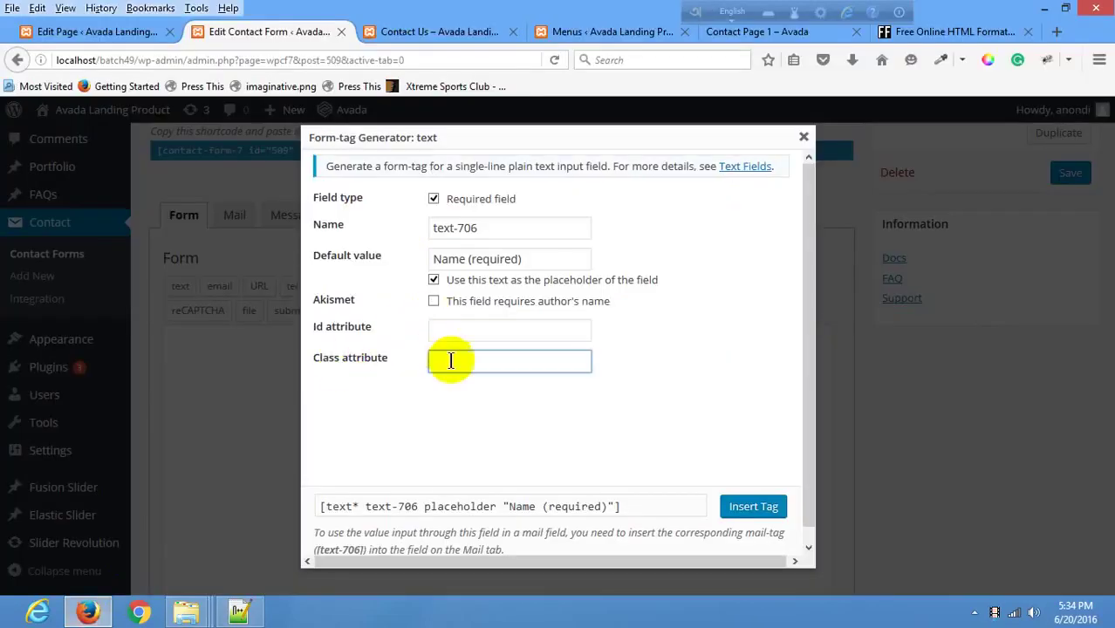
pyautogui.write('input-name')
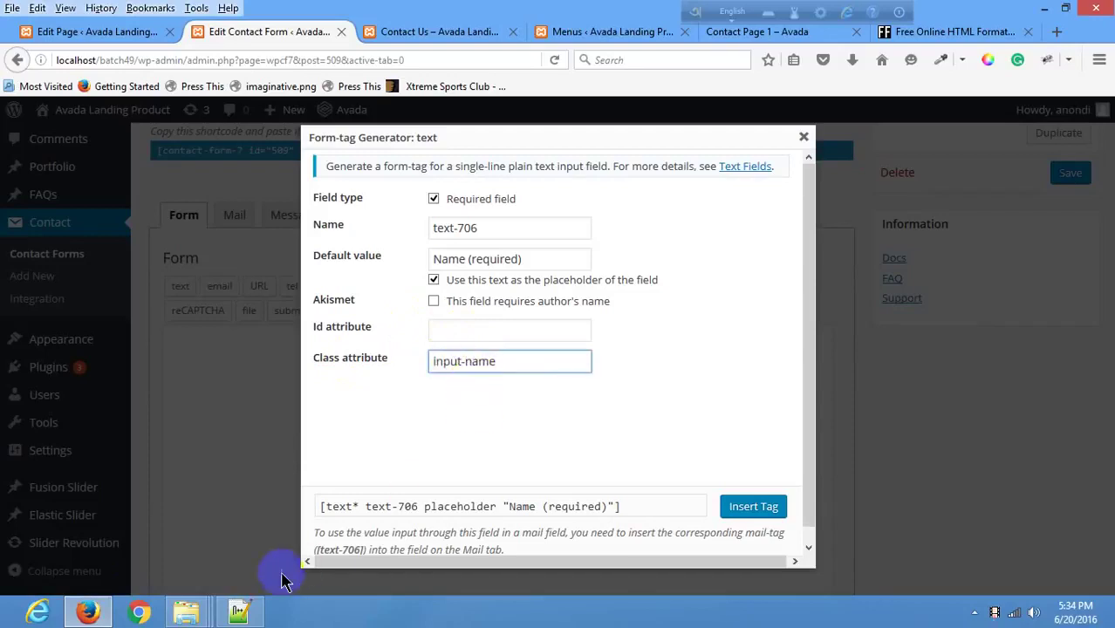
# Copy author into the Id attribute and select the generated tag.
pyautogui.click(239, 612)
pyautogui.doubleClick(230, 161)
pyautogui.hotkey('ctrl', 'c')
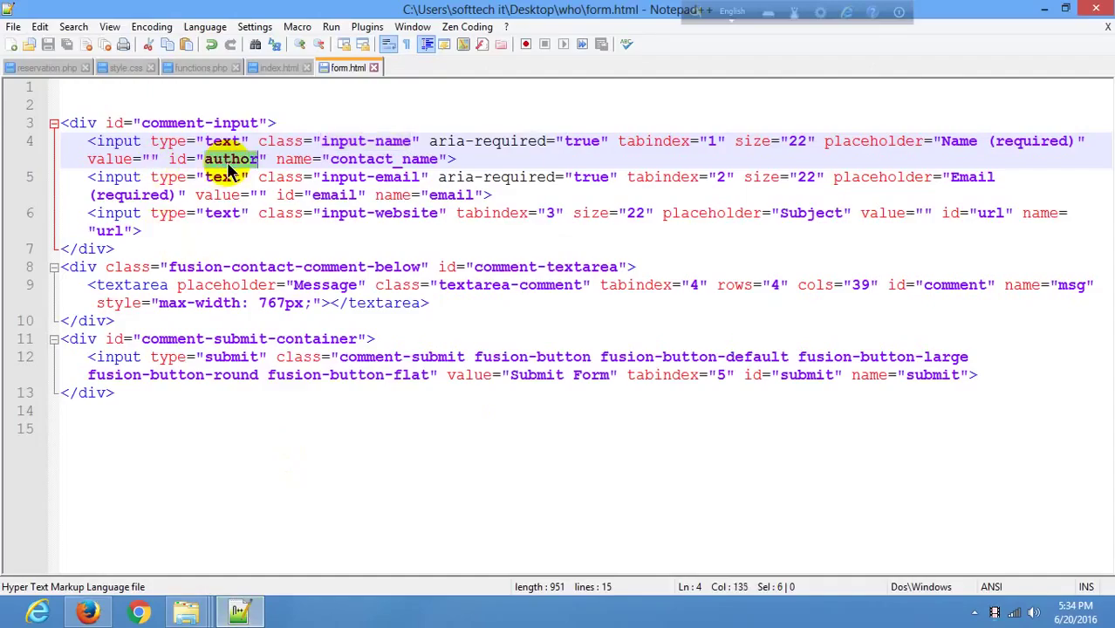
pyautogui.click(88, 612)
pyautogui.click(457, 330)
pyautogui.hotkey('ctrl', 'v')
pyautogui.click(541, 431)
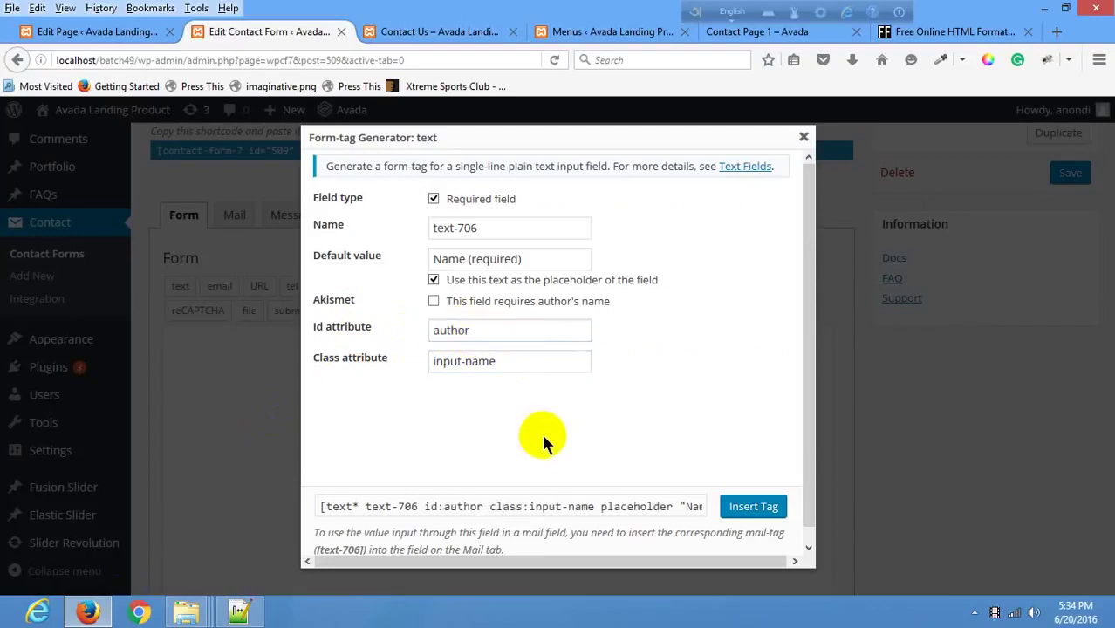
pyautogui.click(540, 508)
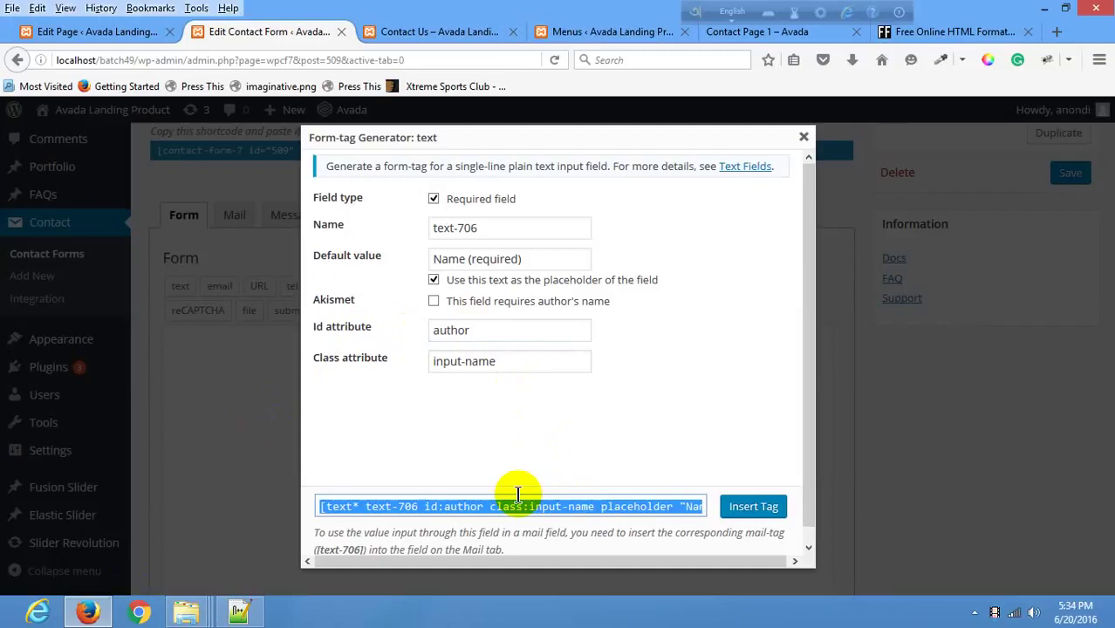
# Replace line 4's name input in form.html with the copied [text* text-706 …] tag.
pyautogui.click(239, 612)
pyautogui.click(116, 137)
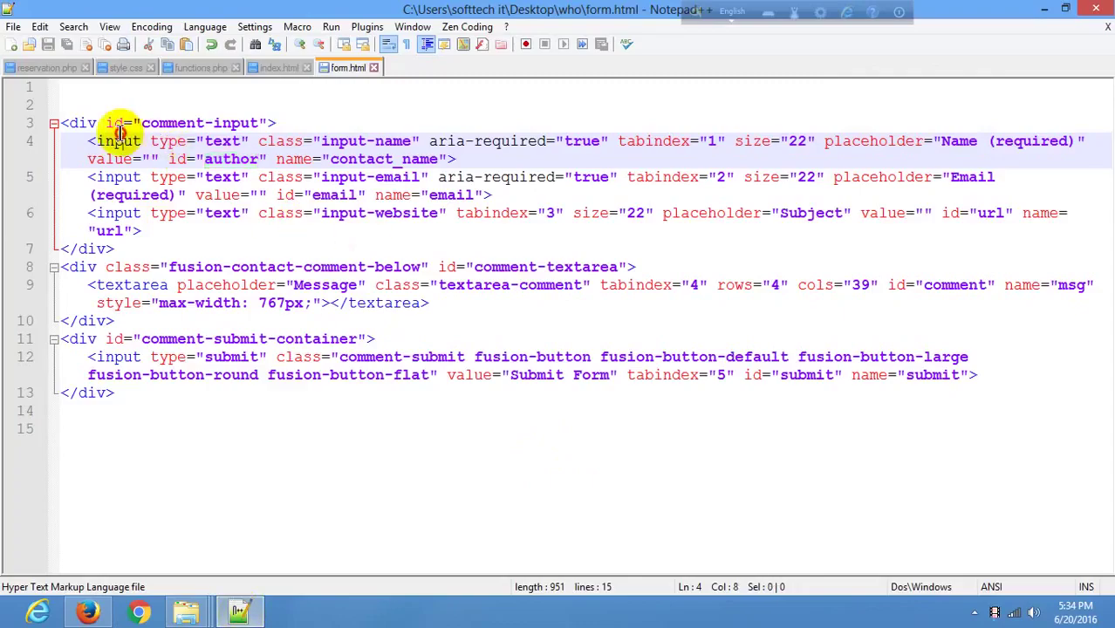
pyautogui.moveTo(82, 140); pyautogui.dragTo(467, 157)
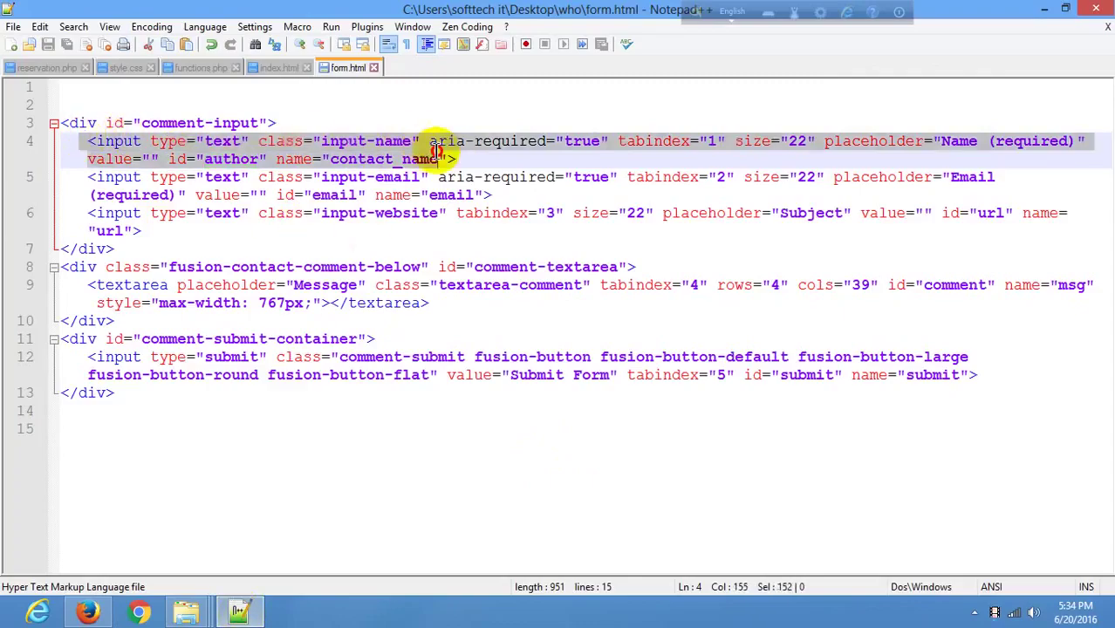
pyautogui.write('[text* text-706 id:author class:input-name placeholder "Name (required)"]')
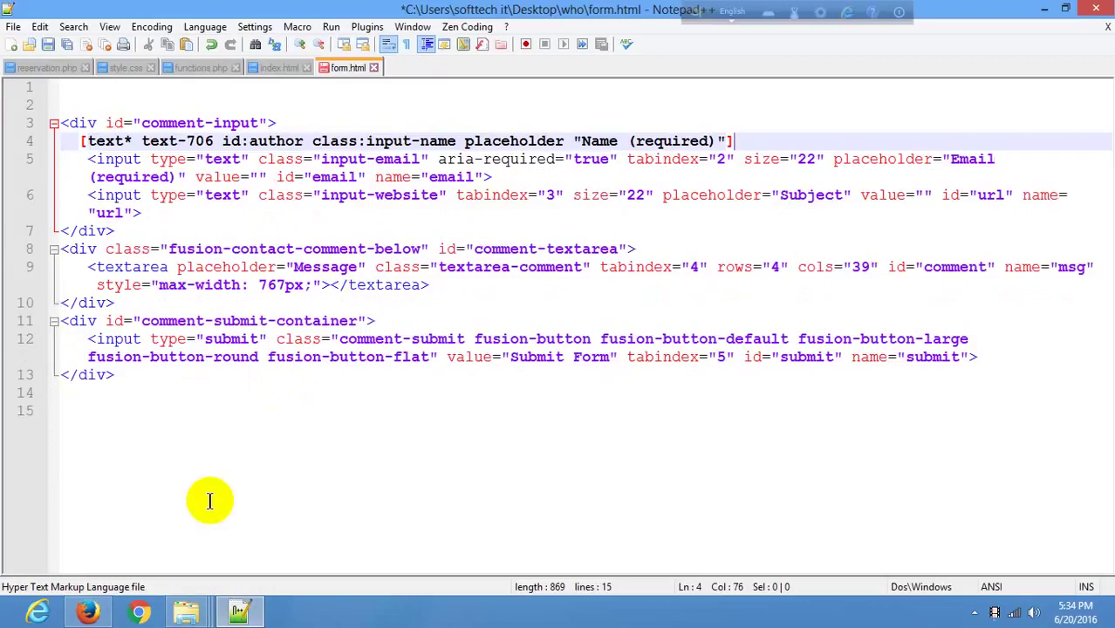
# Close the Form-tag Generator and save the contact form.
pyautogui.click(87, 613)
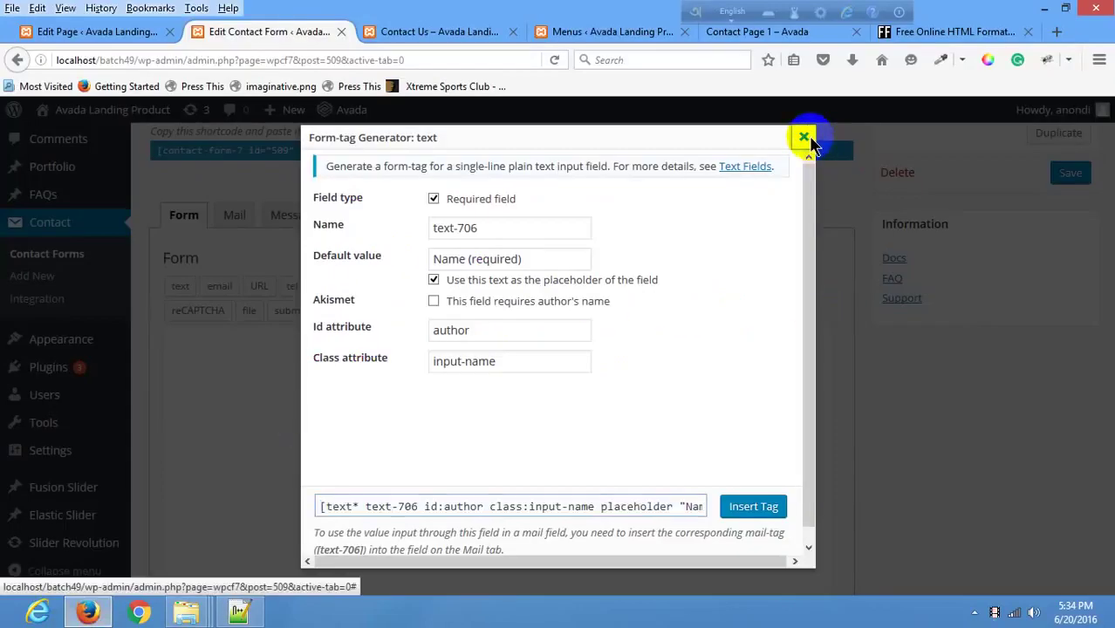
pyautogui.click(803, 138)
pyautogui.click(1055, 171)
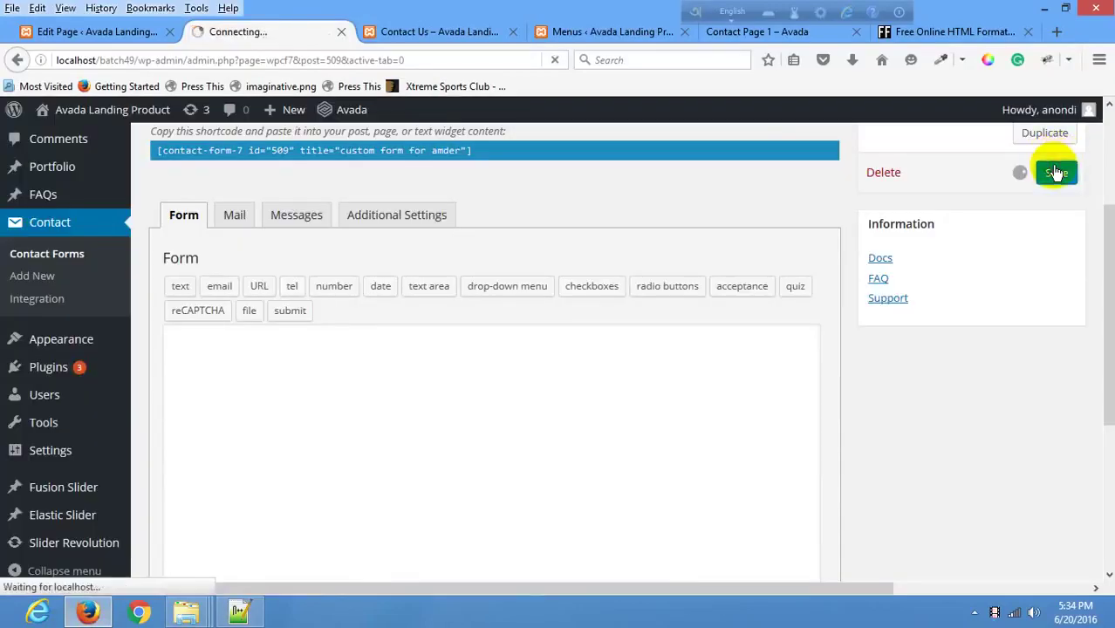
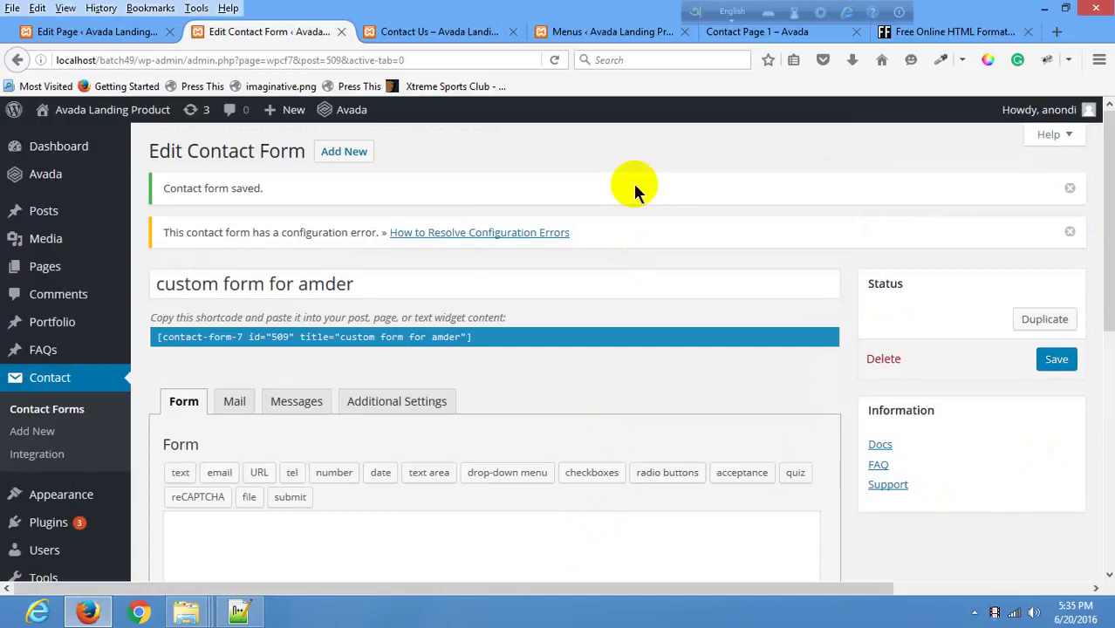
# Look over the email input in form.html and start a text form-tag in the generator.
pyautogui.click(253, 611)
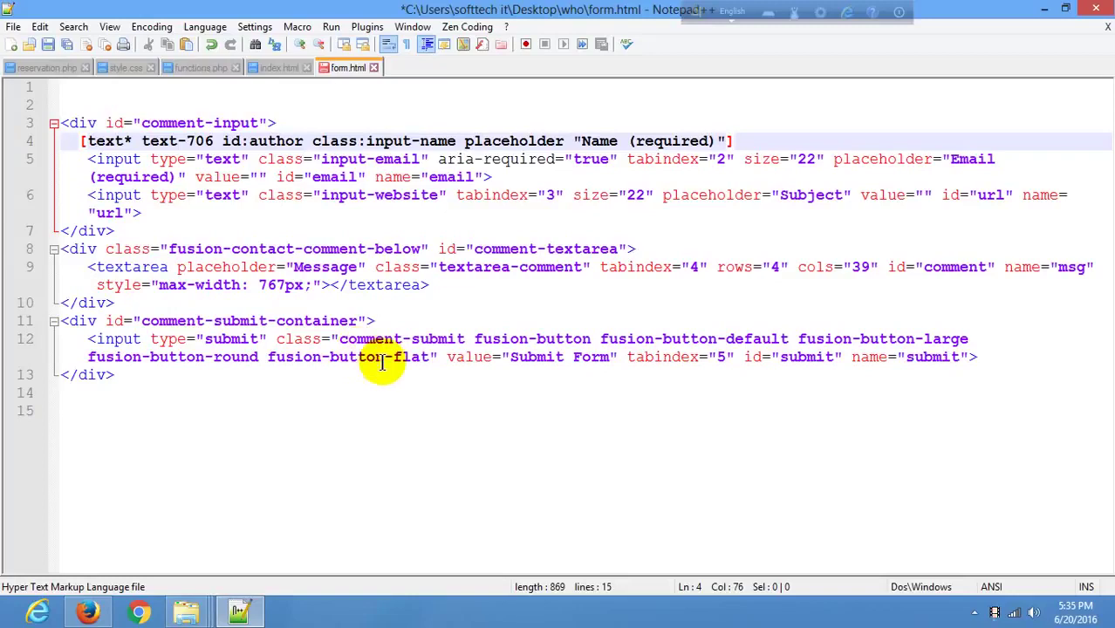
pyautogui.click(123, 160)
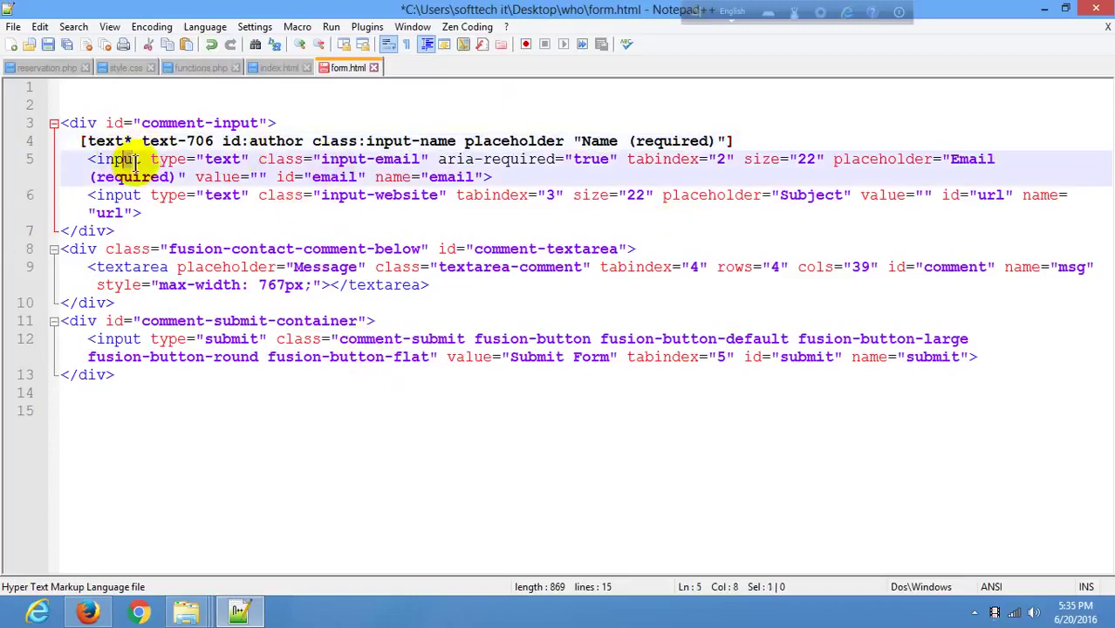
pyautogui.moveTo(133, 161); pyautogui.dragTo(123, 161)
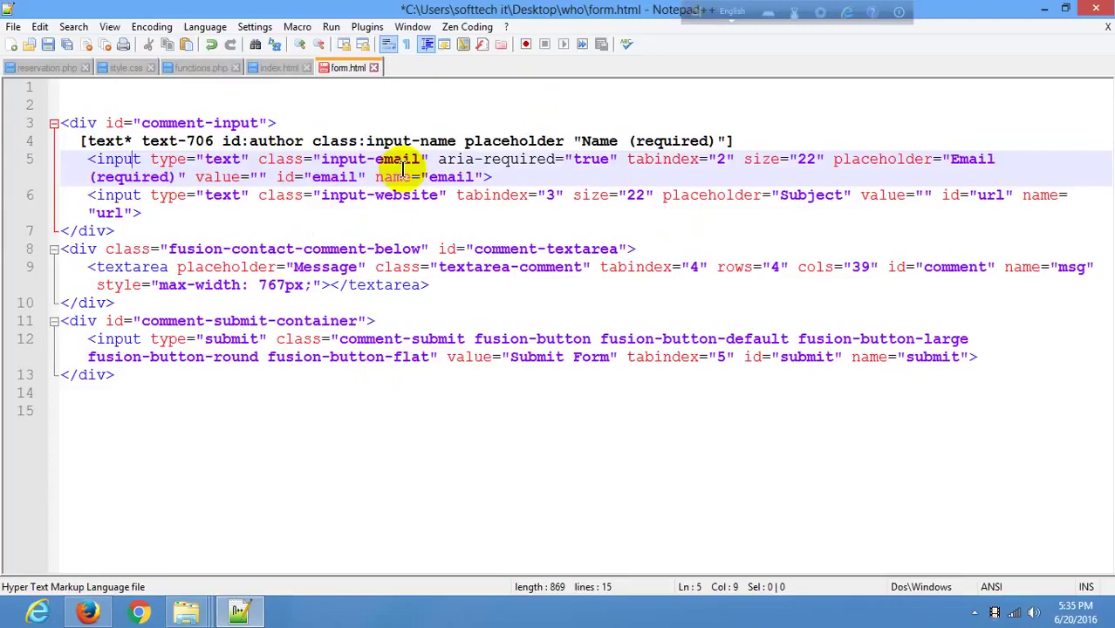
pyautogui.doubleClick(222, 160)
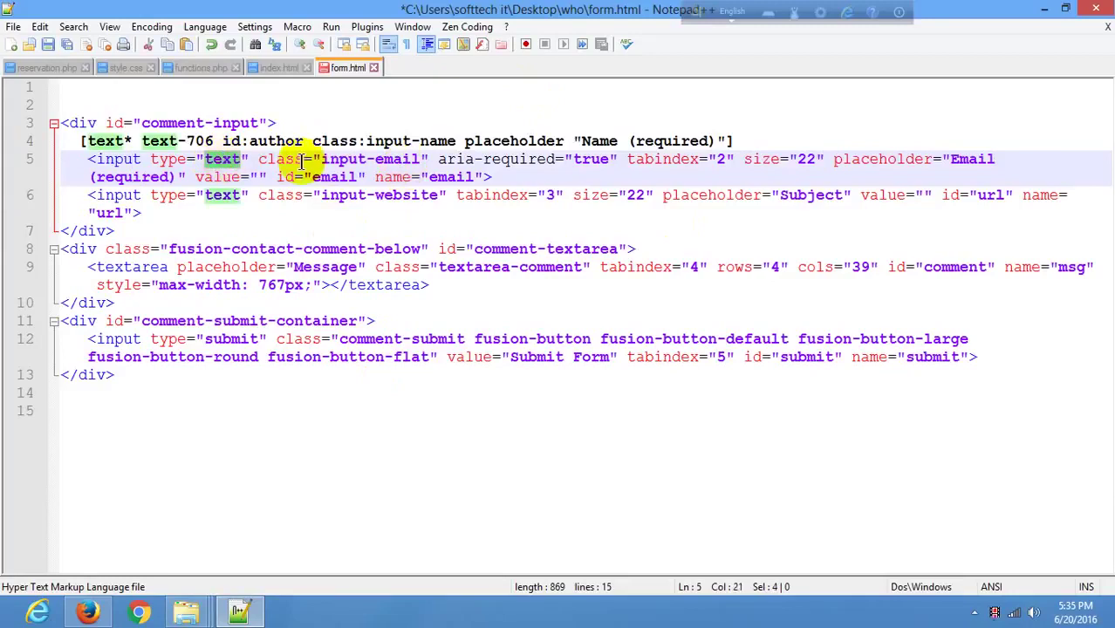
pyautogui.click(94, 618)
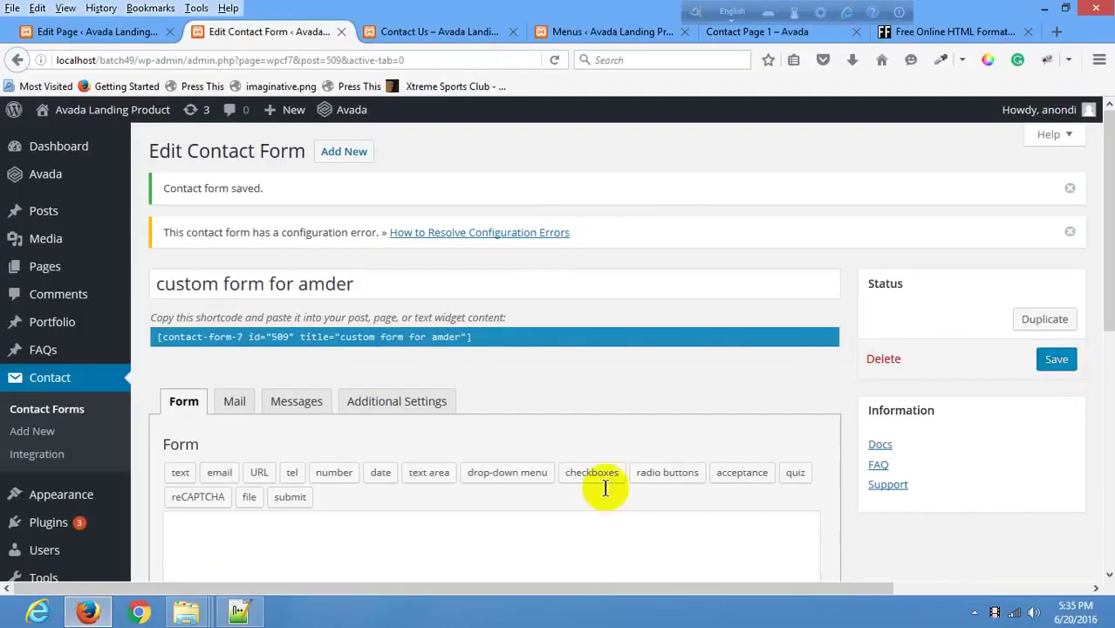
pyautogui.scroll(-1, 428, 353)
pyautogui.scroll(-2, 427, 353)
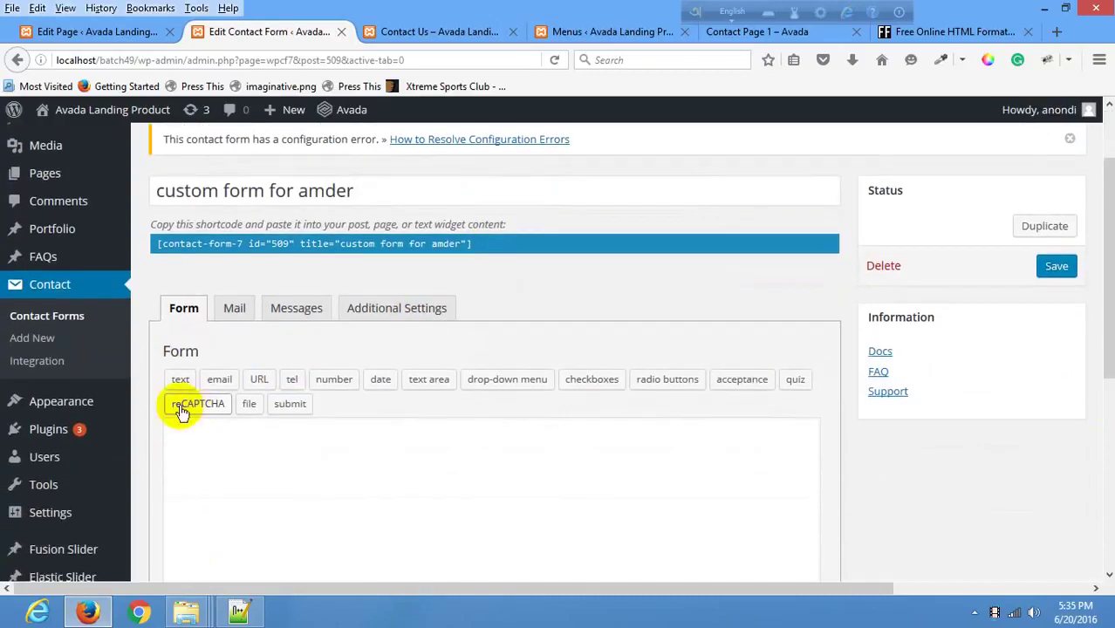
pyautogui.click(179, 377)
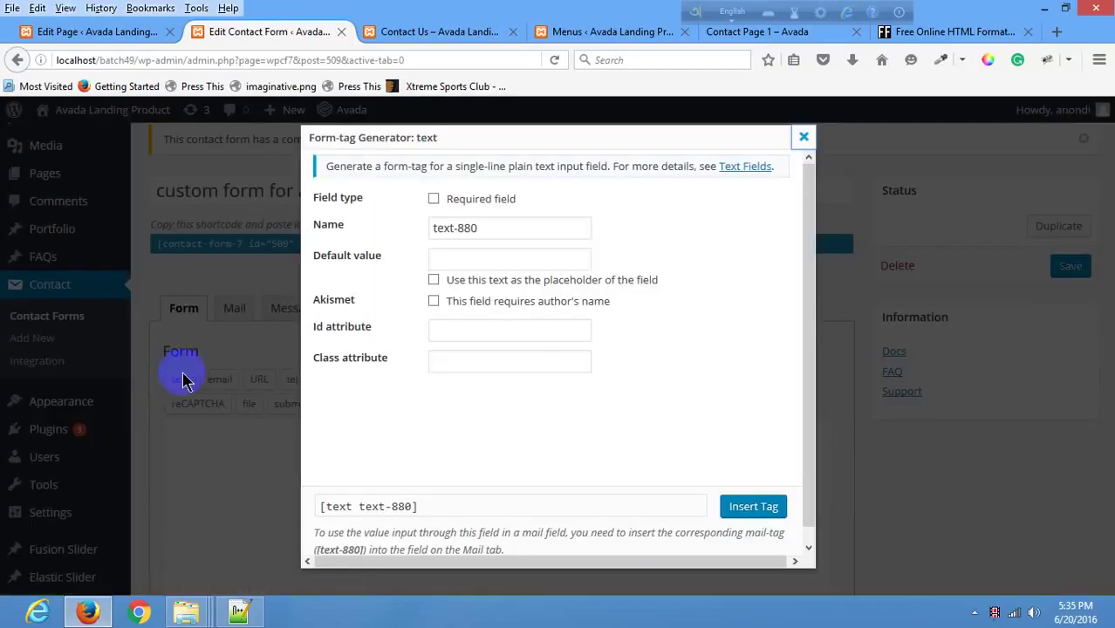
# Set the text tag's class to input-email, copied from form.html.
pyautogui.click(239, 612)
pyautogui.click(119, 158)
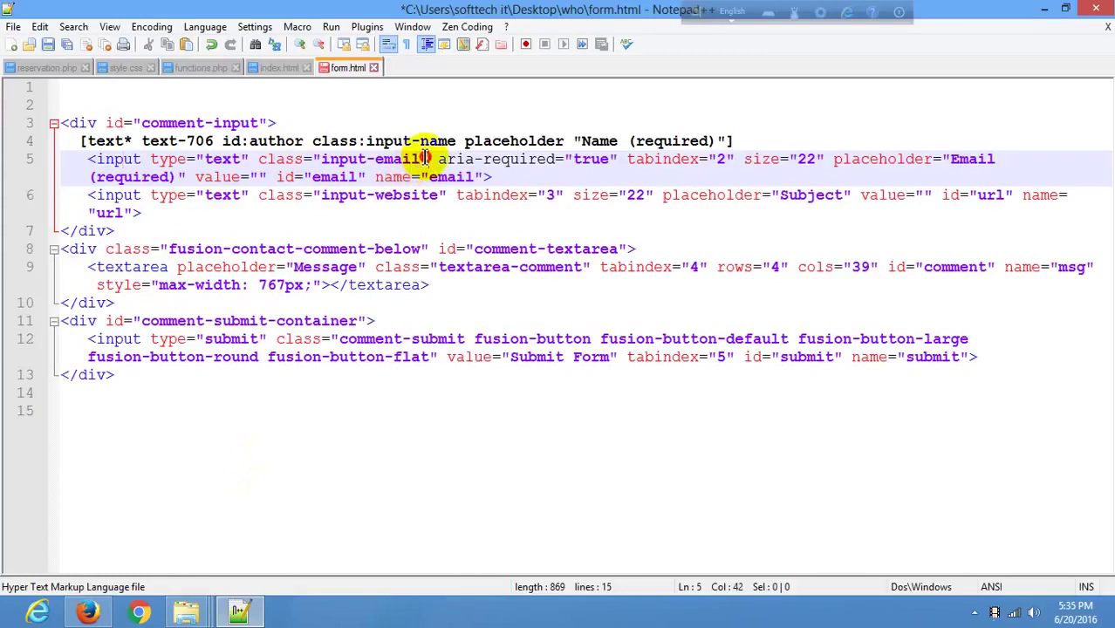
pyautogui.click(376, 177)
pyautogui.moveTo(322, 159); pyautogui.dragTo(419, 158)
pyautogui.hotkey('ctrl', 'c')
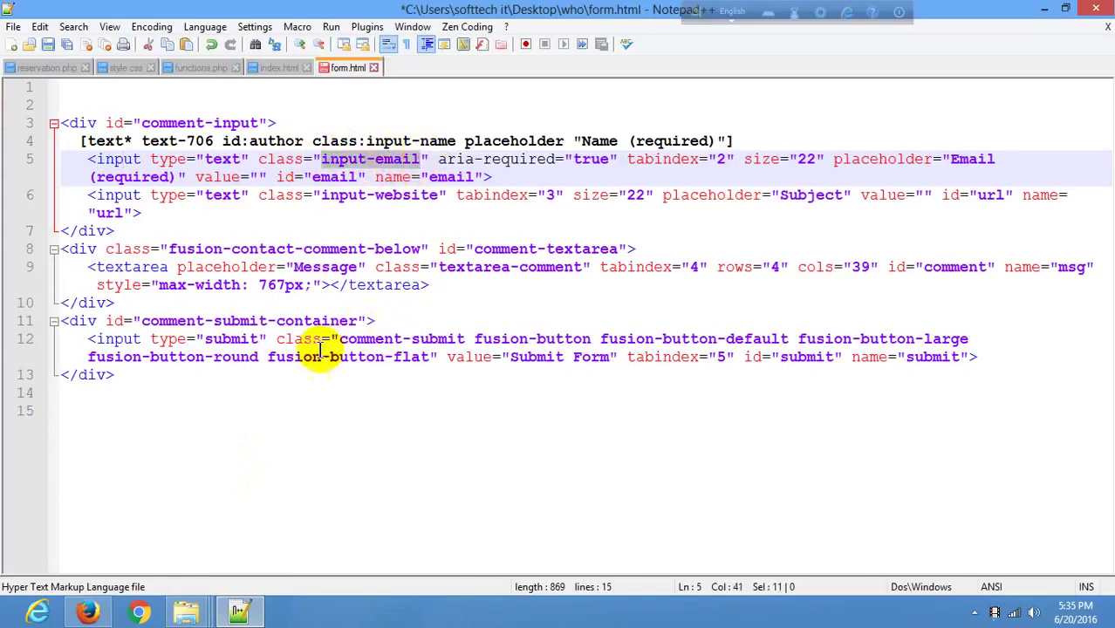
pyautogui.click(244, 611)
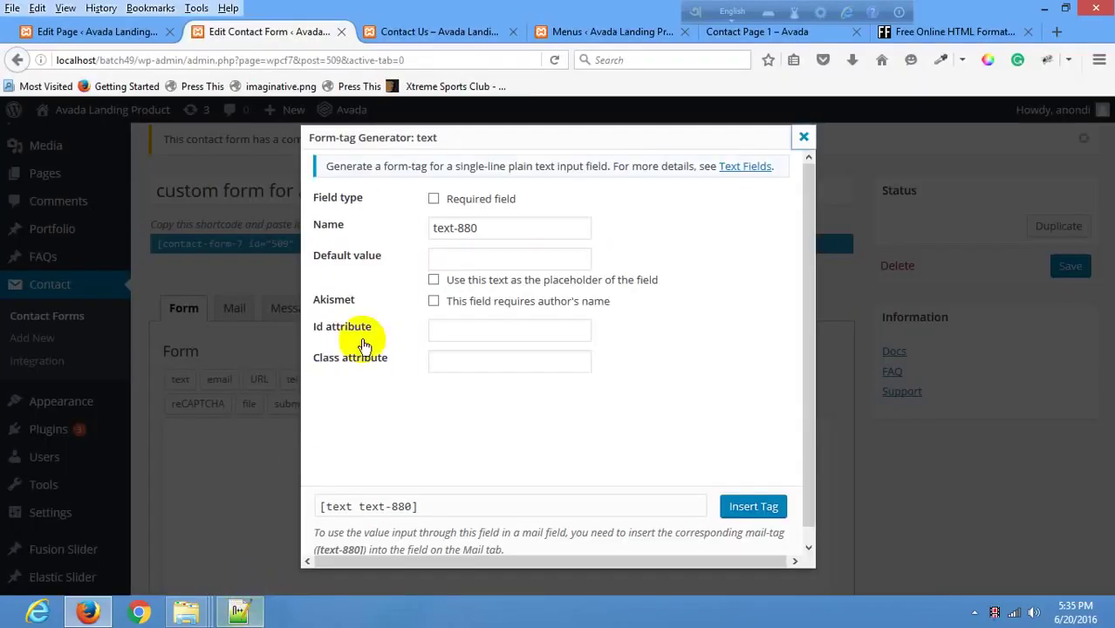
pyautogui.click(445, 360)
pyautogui.hotkey('ctrl', 'v')
# Set the tag's id to email, copied from the email input.
pyautogui.click(239, 612)
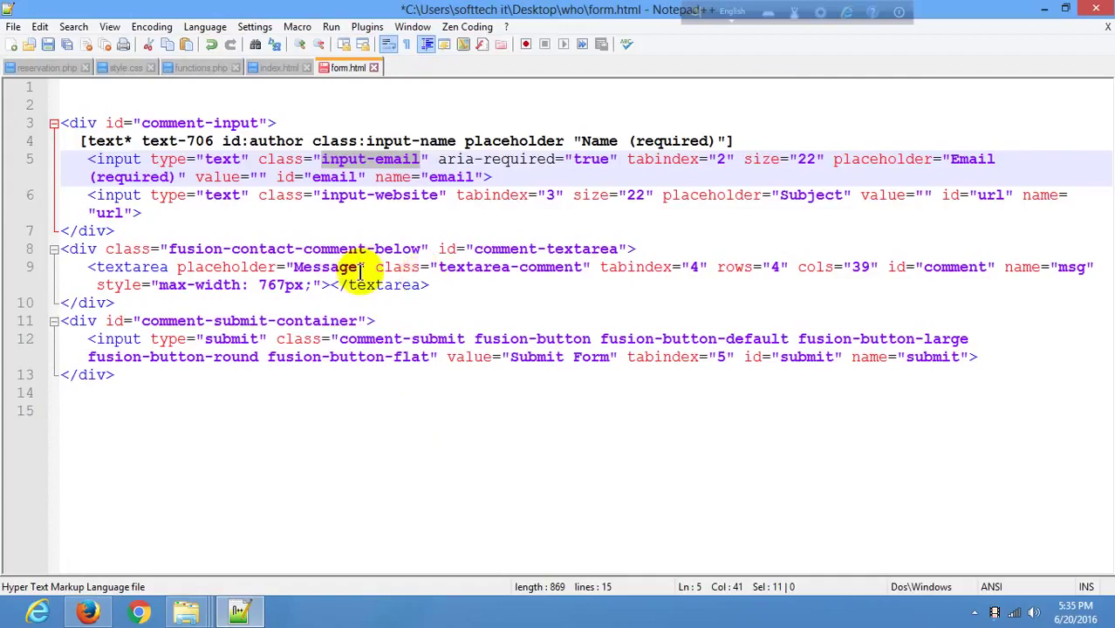
pyautogui.click(334, 177)
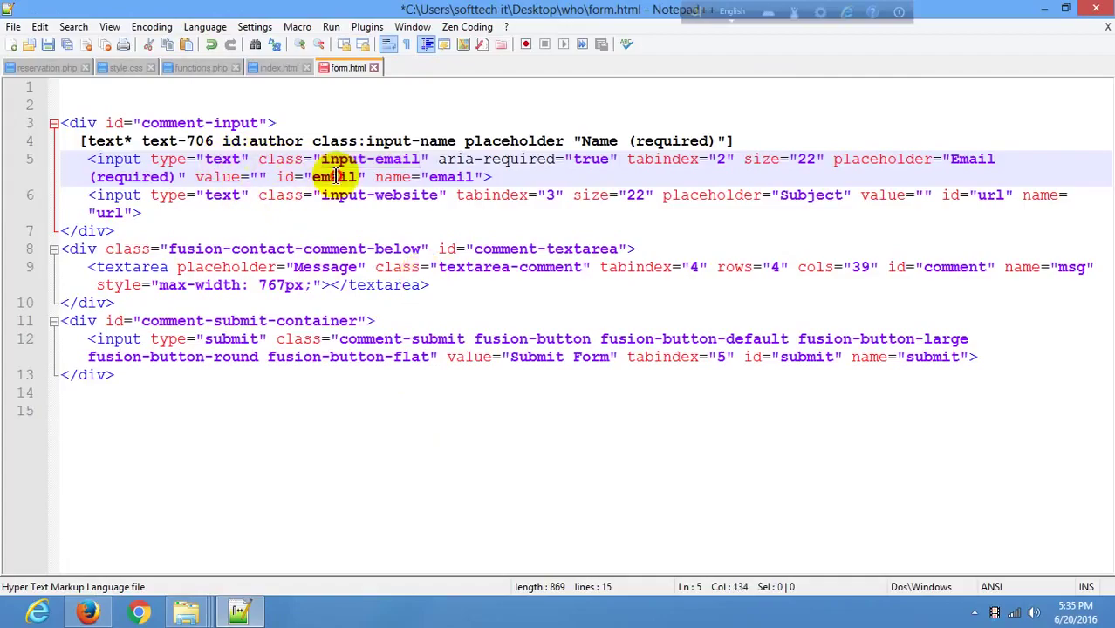
pyautogui.doubleClick(334, 176)
pyautogui.hotkey('ctrl', 'c')
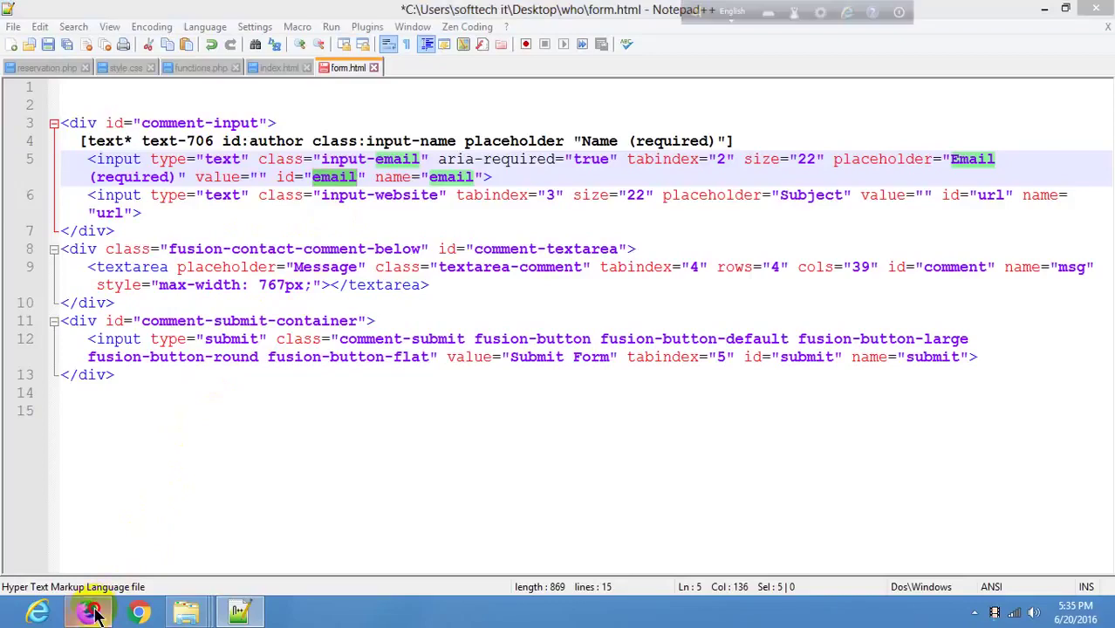
pyautogui.click(95, 615)
pyautogui.click(443, 332)
pyautogui.hotkey('ctrl', 'v')
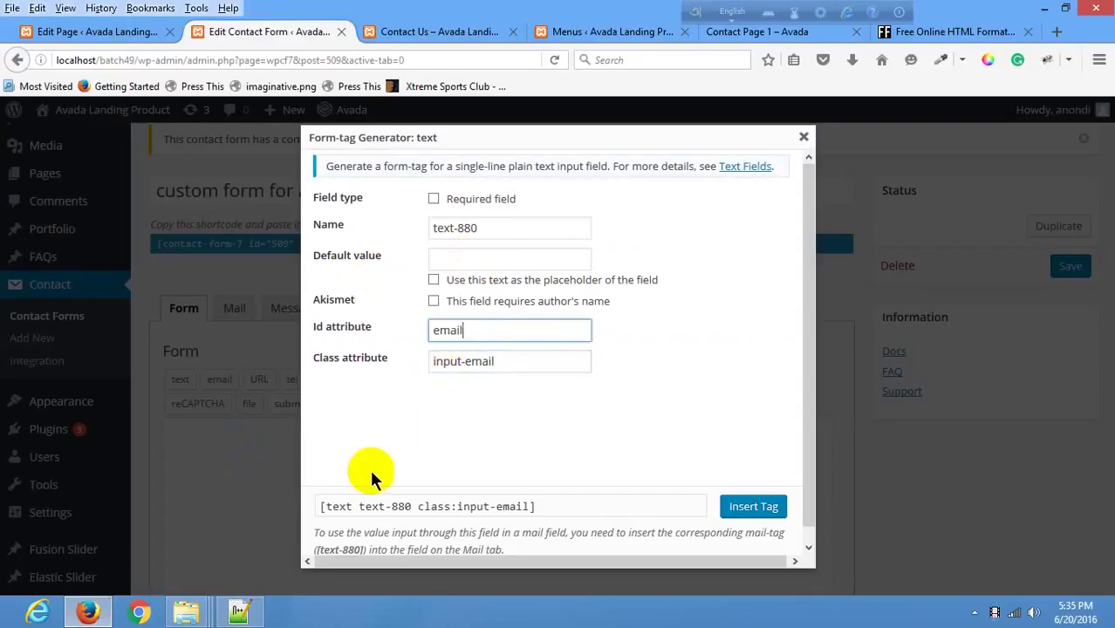
# Use 'Email (required)' as the placeholder and make the field required.
pyautogui.click(239, 612)
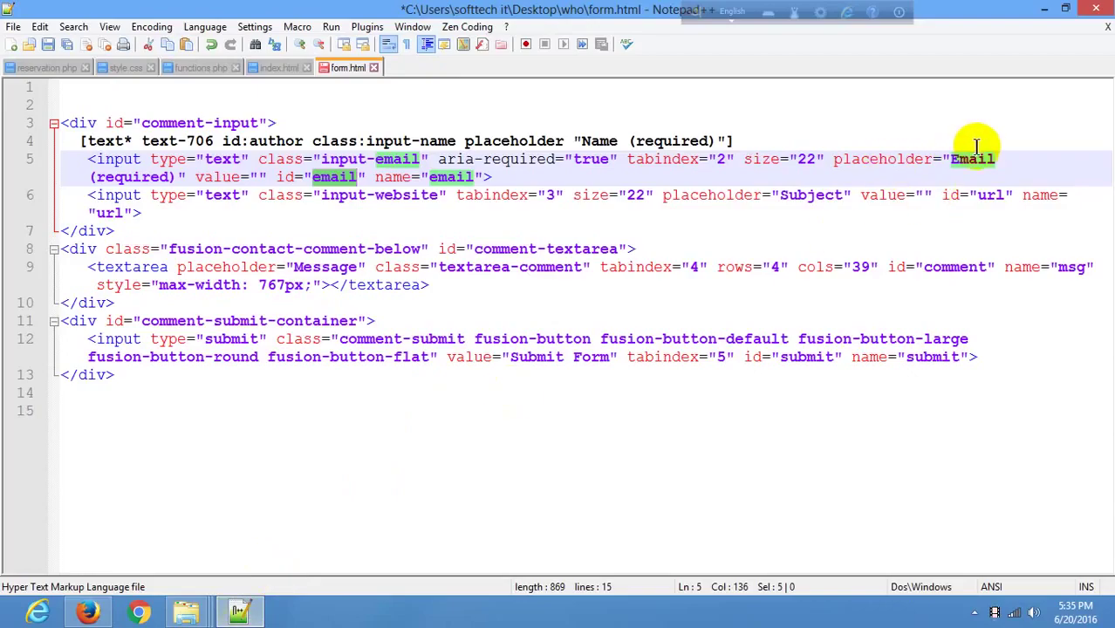
pyautogui.click(957, 159)
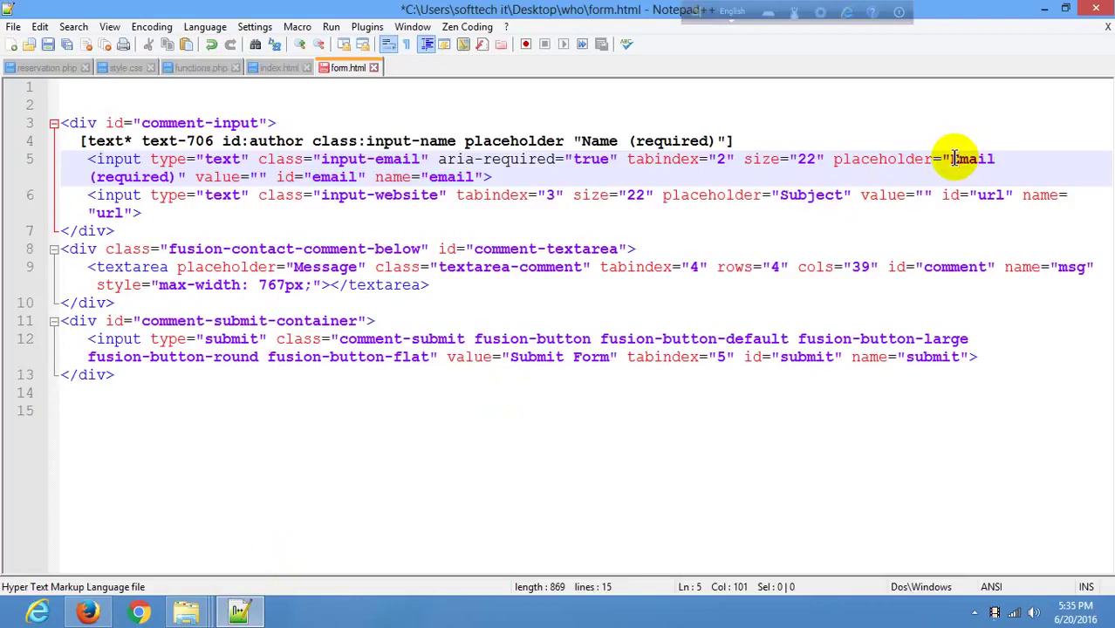
pyautogui.moveTo(950, 159); pyautogui.dragTo(967, 159)
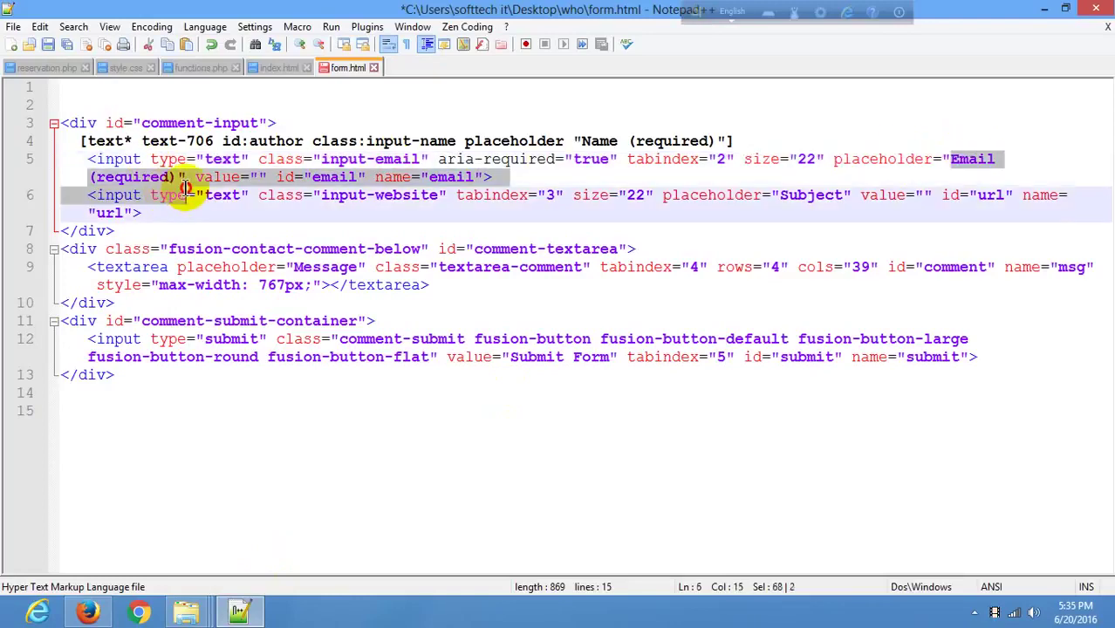
pyautogui.moveTo(150, 164); pyautogui.dragTo(176, 177)
pyautogui.hotkey('ctrl', 'c')
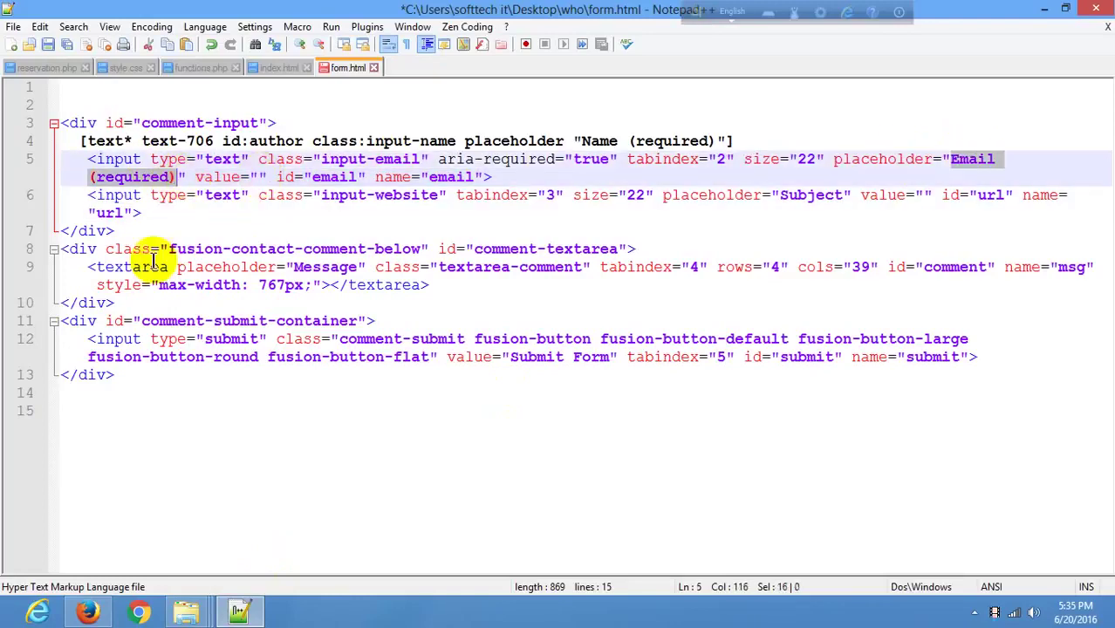
pyautogui.click(87, 611)
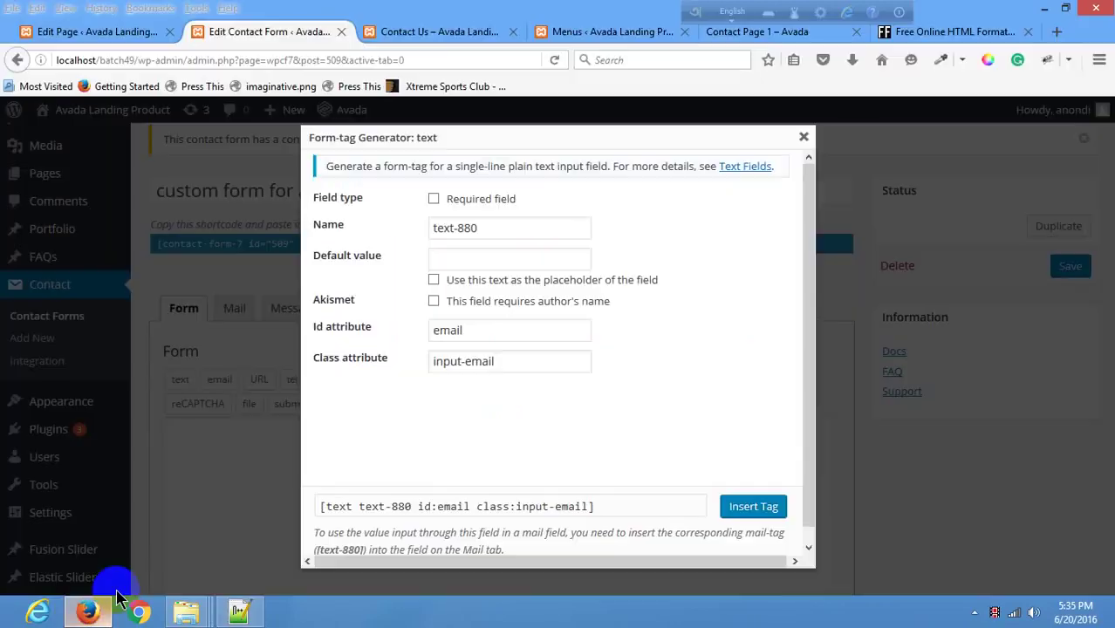
pyautogui.click(495, 263)
pyautogui.hotkey('ctrl', 'v')
pyautogui.click(434, 279)
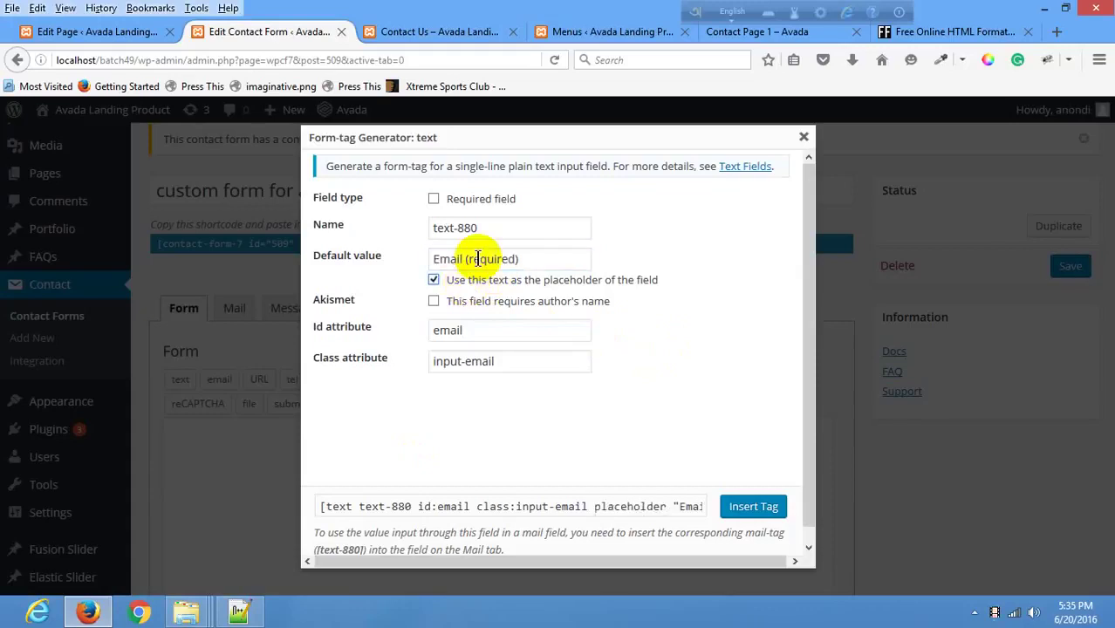
pyautogui.click(433, 199)
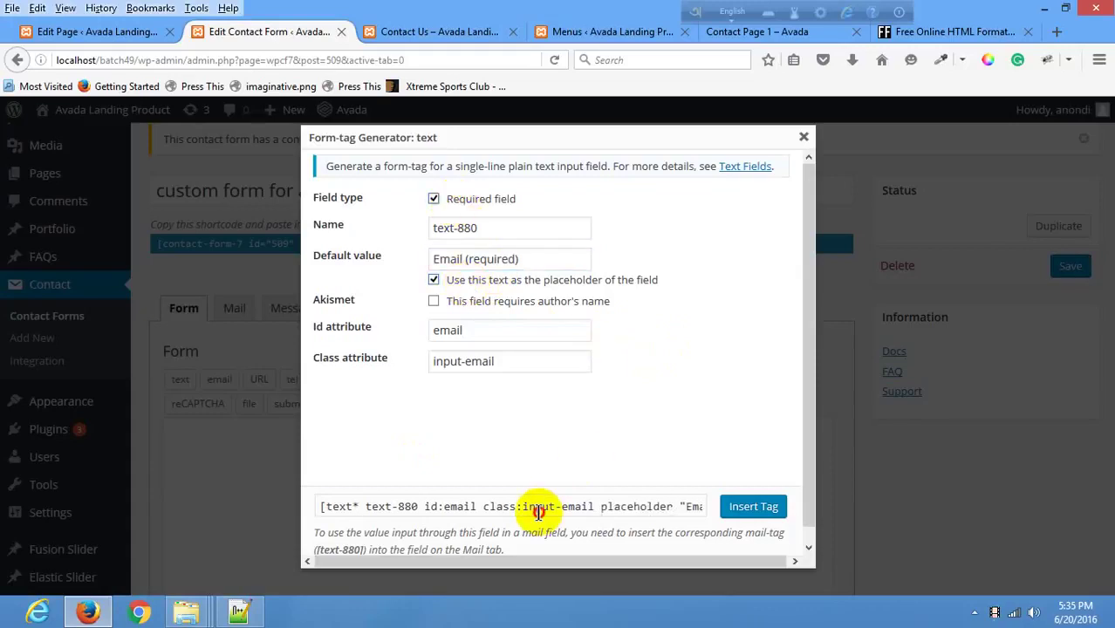
# Copy the generated text* tag and paste it over form.html's email input.
pyautogui.click(533, 507)
pyautogui.click(804, 137)
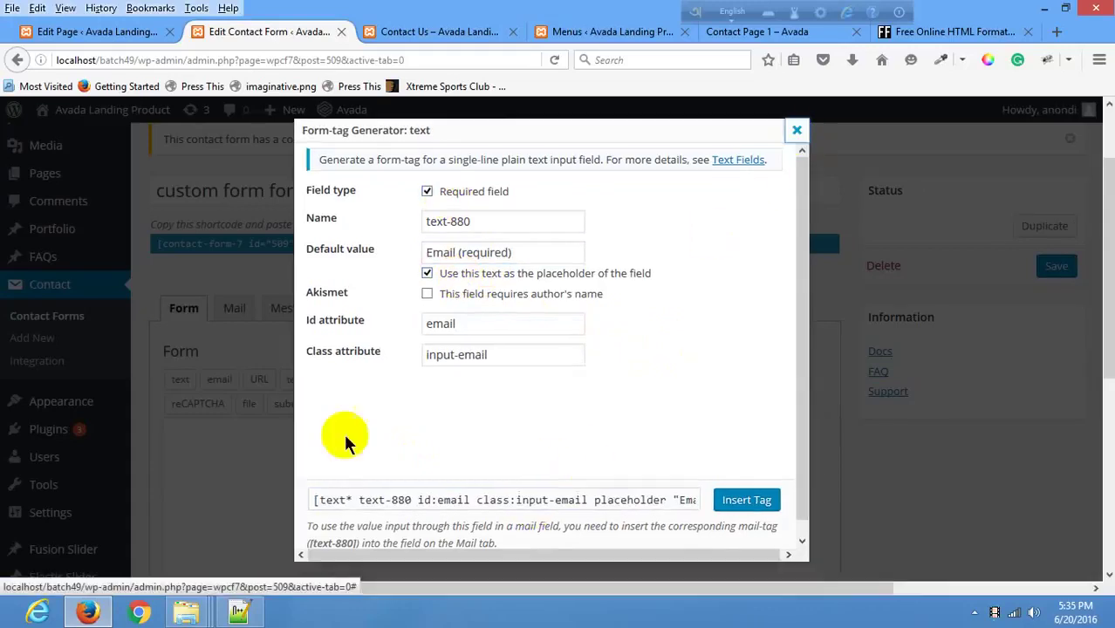
pyautogui.click(246, 615)
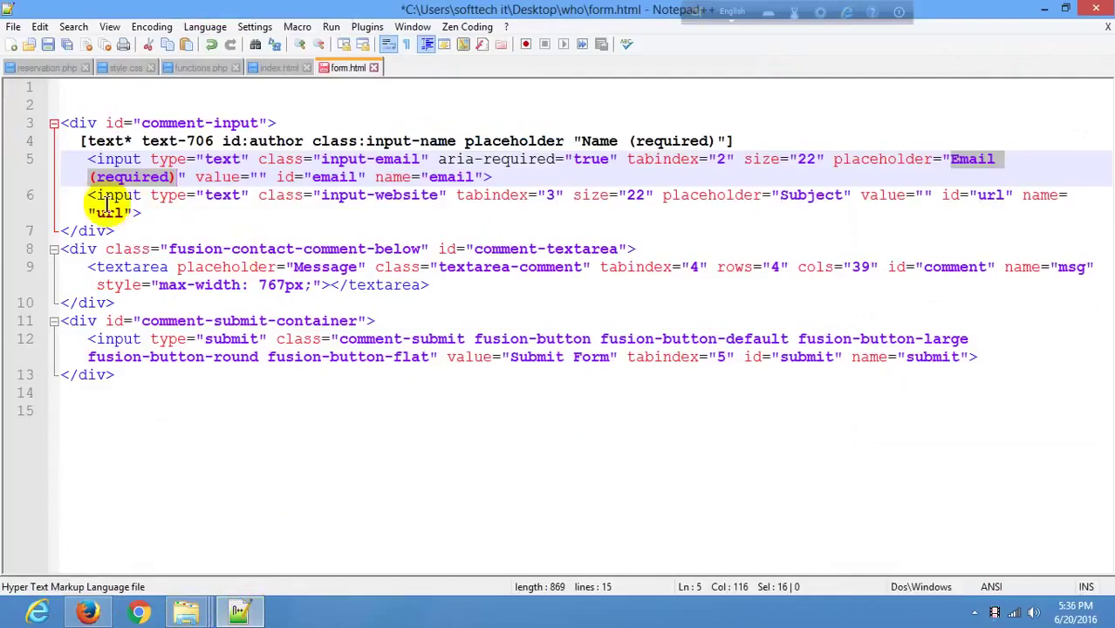
pyautogui.click(95, 158)
pyautogui.moveTo(87, 159); pyautogui.dragTo(518, 176)
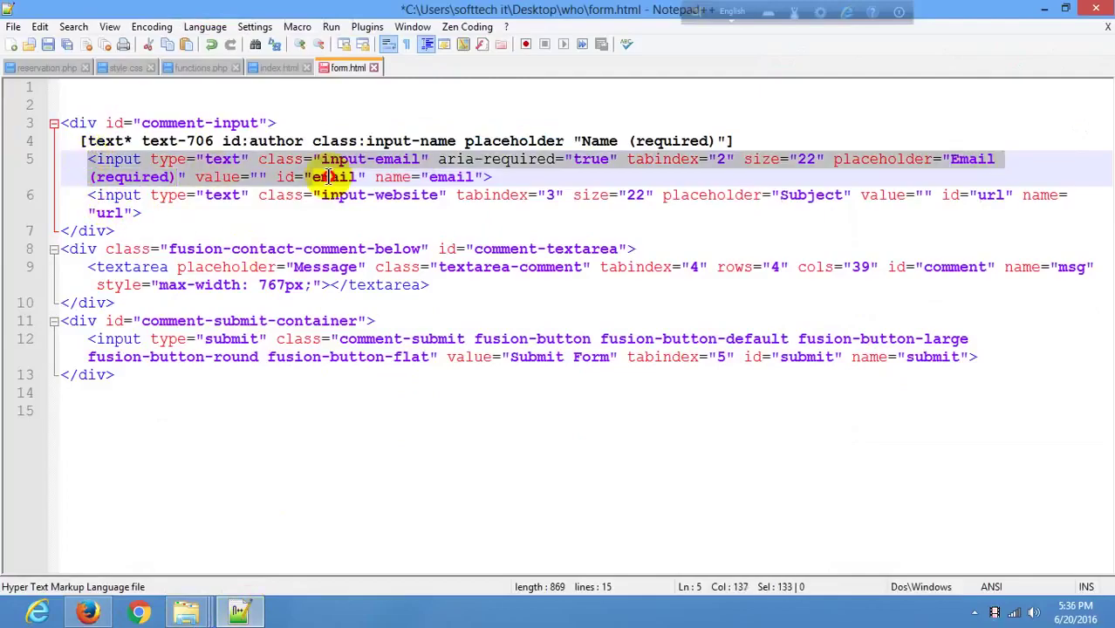
pyautogui.write('[text* text-880 id:email class:input-email placeholder "Email (required)"]')
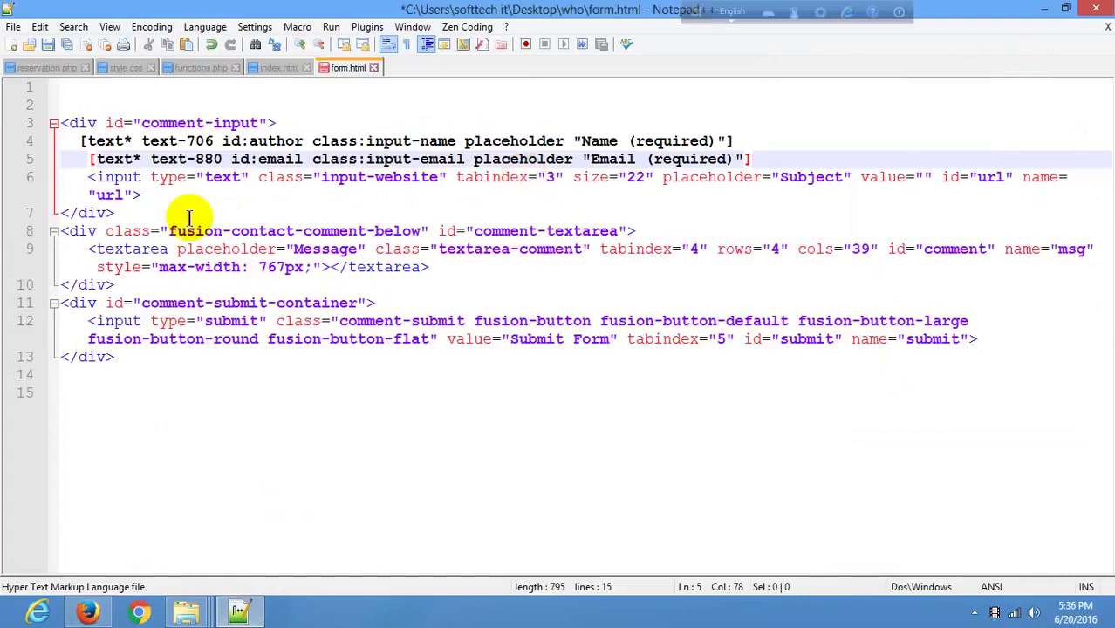
# Check the subject input on line 6, then save the contact form in WordPress.
pyautogui.click(114, 177)
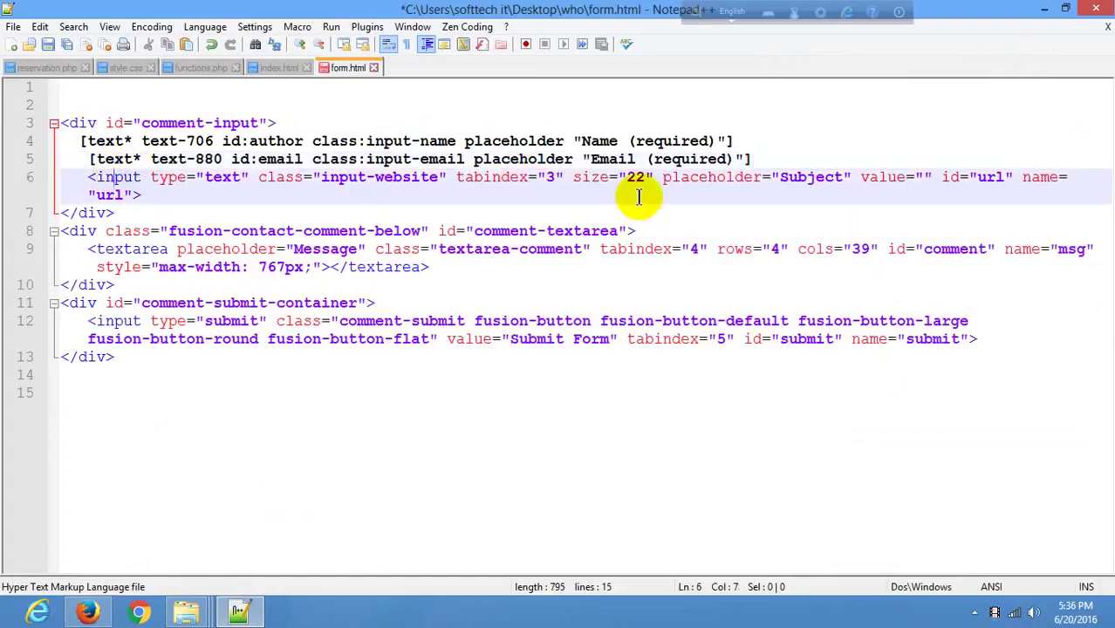
pyautogui.doubleClick(227, 178)
pyautogui.click(84, 613)
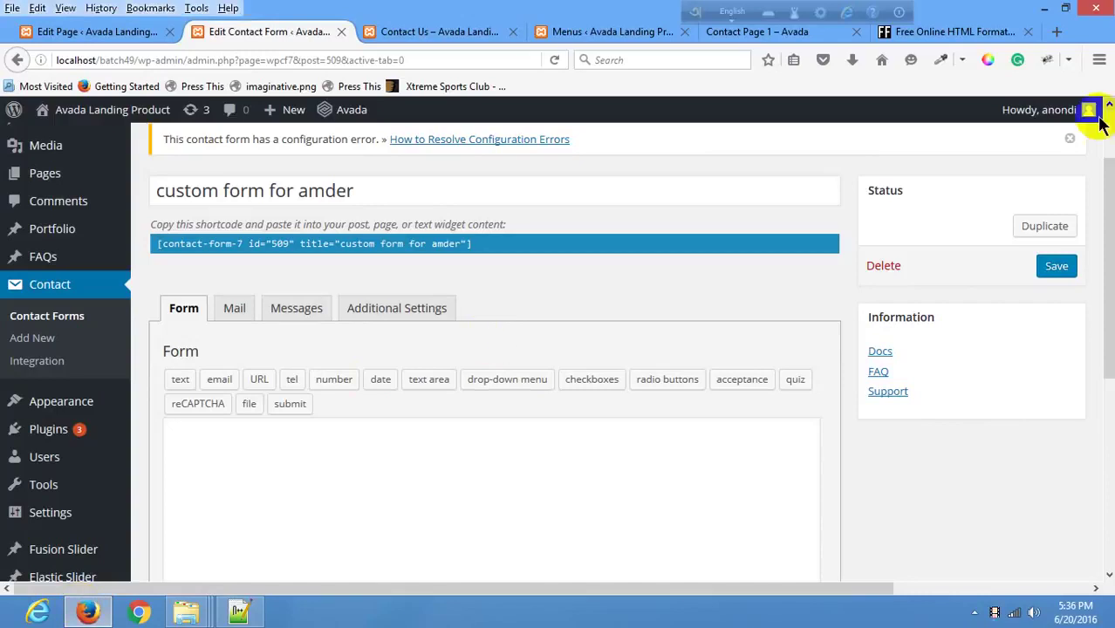
pyautogui.click(1071, 268)
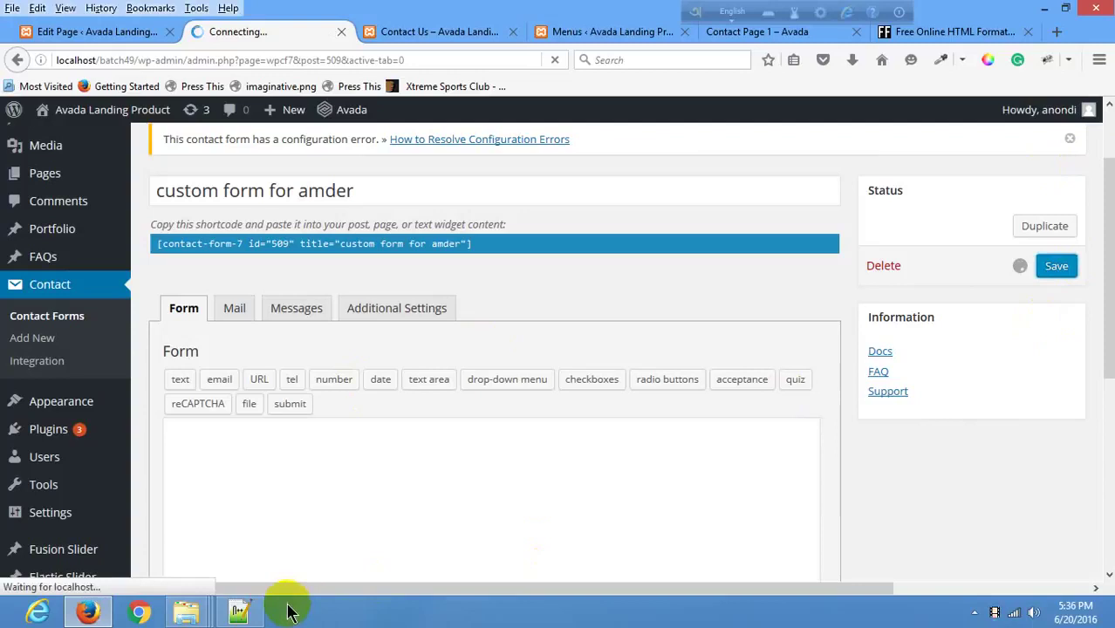
# Review the name tag line in form.html and return to the WordPress form editor.
pyautogui.click(240, 613)
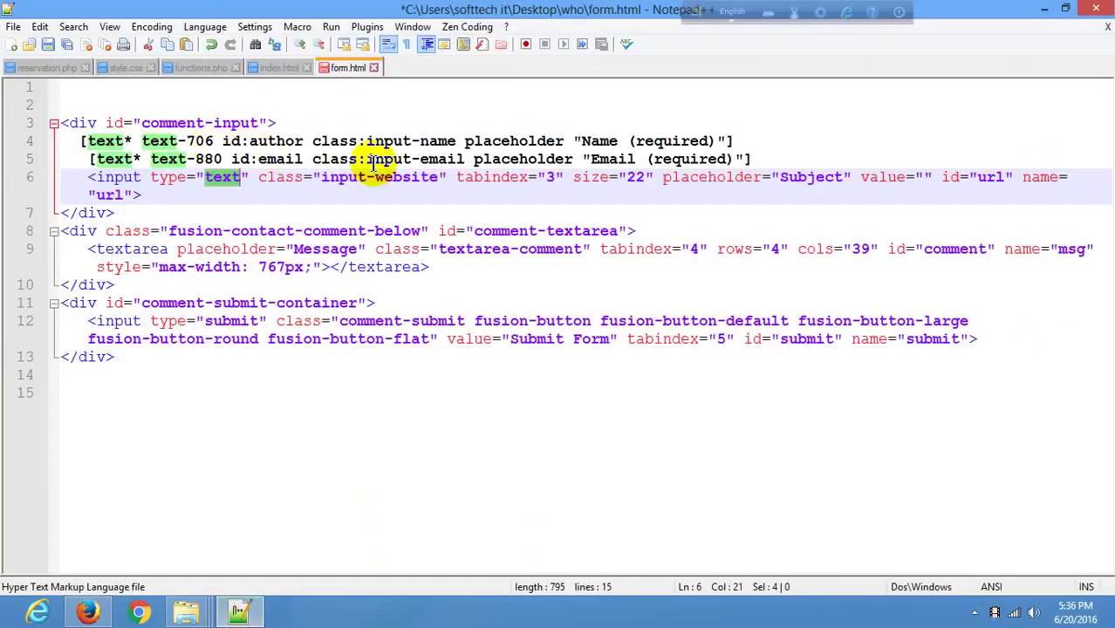
pyautogui.click(180, 140)
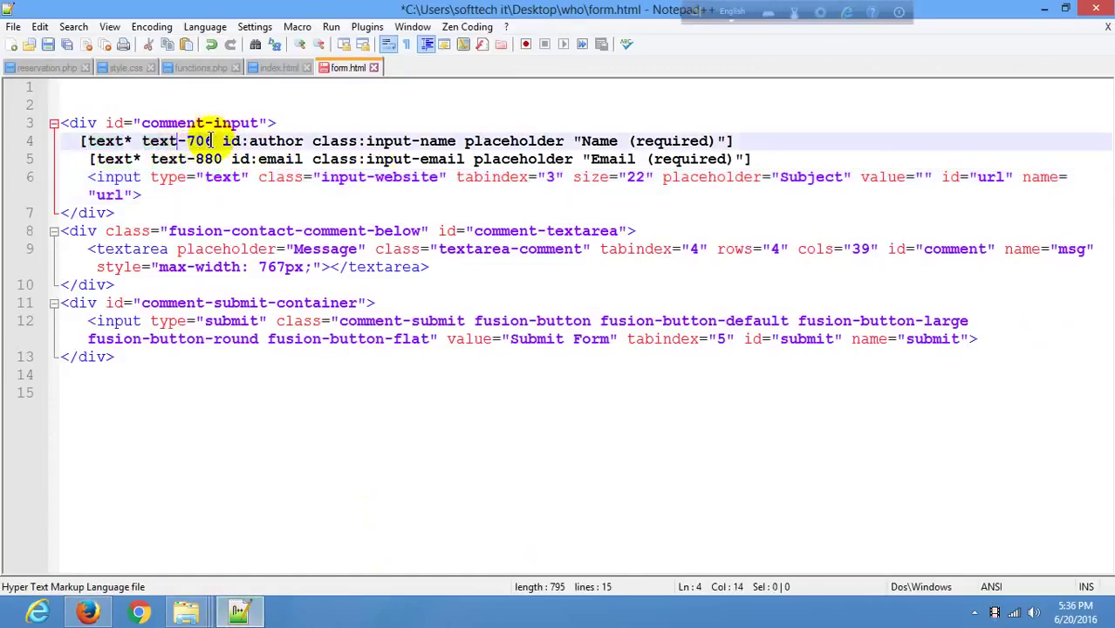
pyautogui.moveTo(216, 140)
pyautogui.mouseDown()
pyautogui.moveTo(184, 127)
pyautogui.moveTo(195, 159)
pyautogui.mouseUp()
pyautogui.click(216, 143)
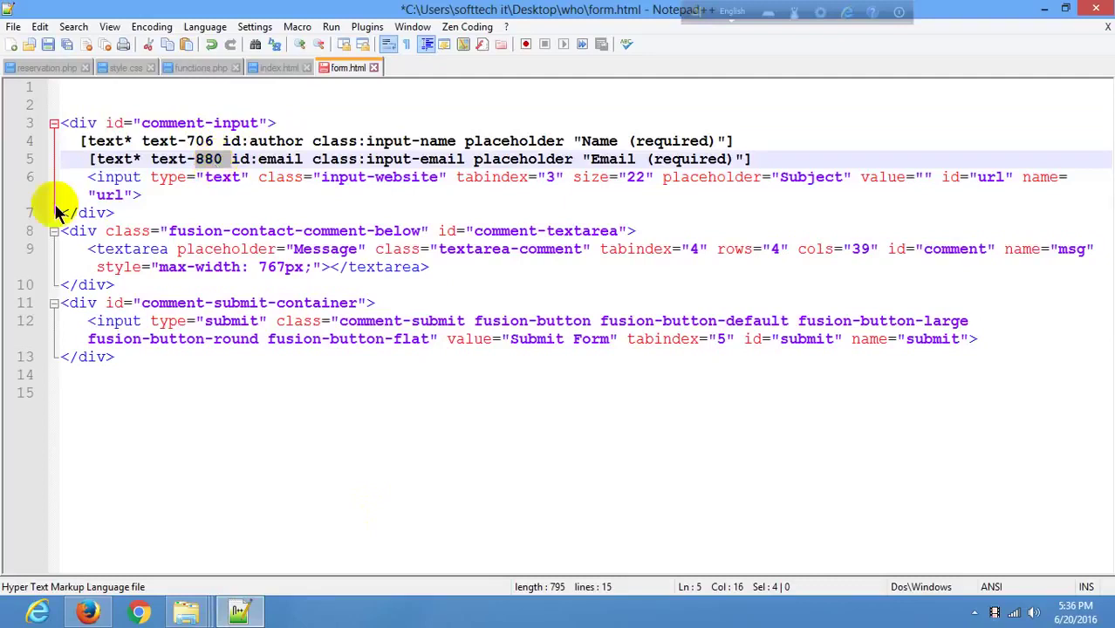
pyautogui.click(96, 611)
pyautogui.scroll(-4, 472, 373)
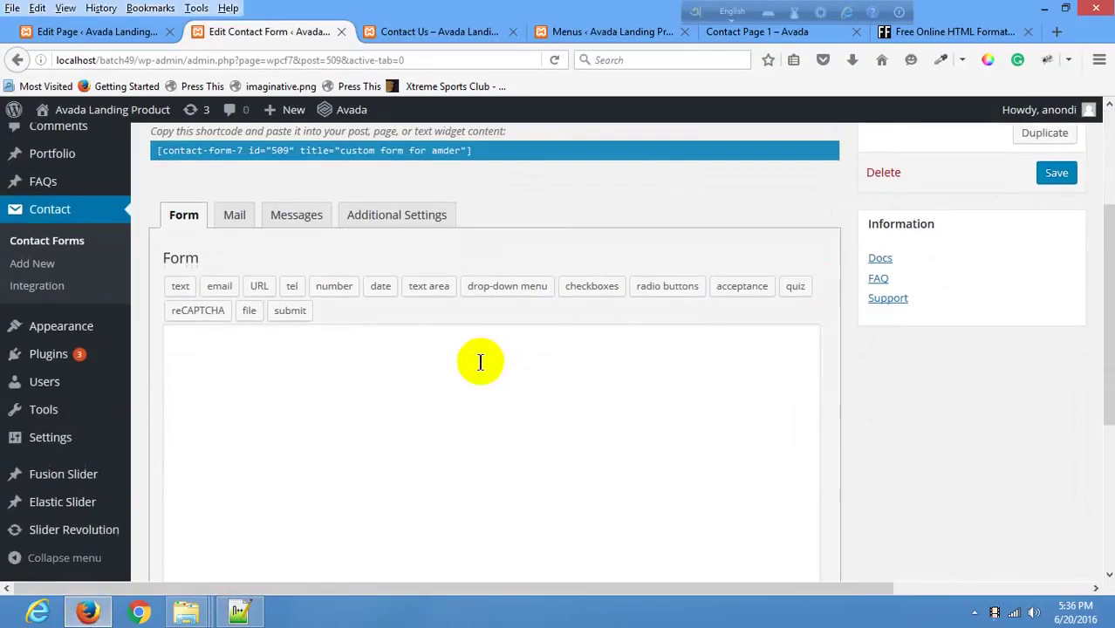
# Start a new text tag and give it class input-website from line 6.
pyautogui.click(239, 610)
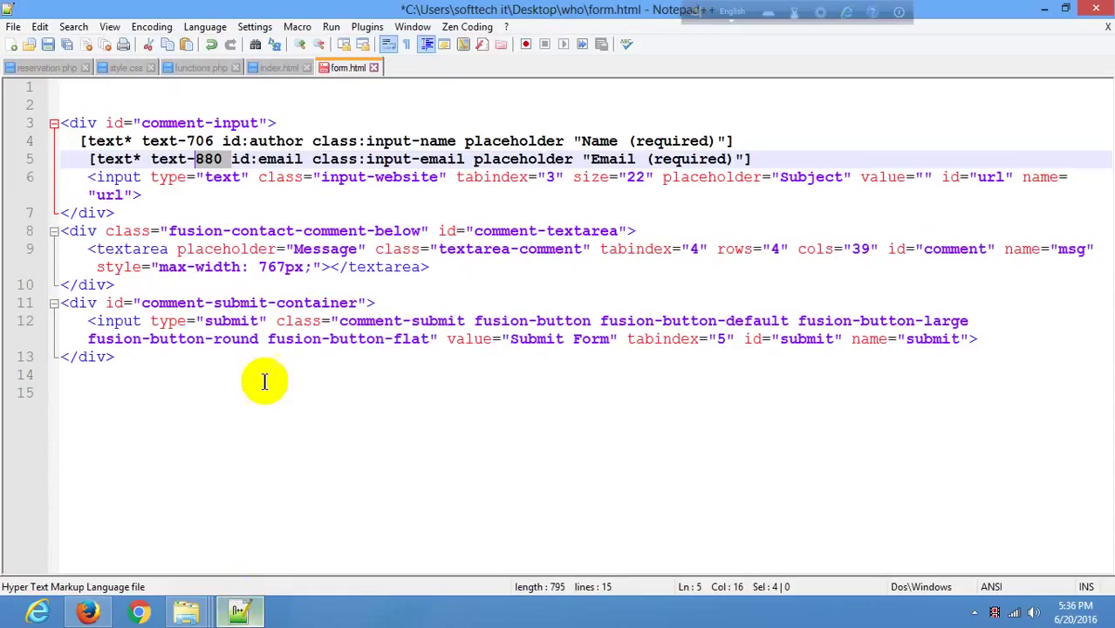
pyautogui.click(114, 182)
pyautogui.click(239, 610)
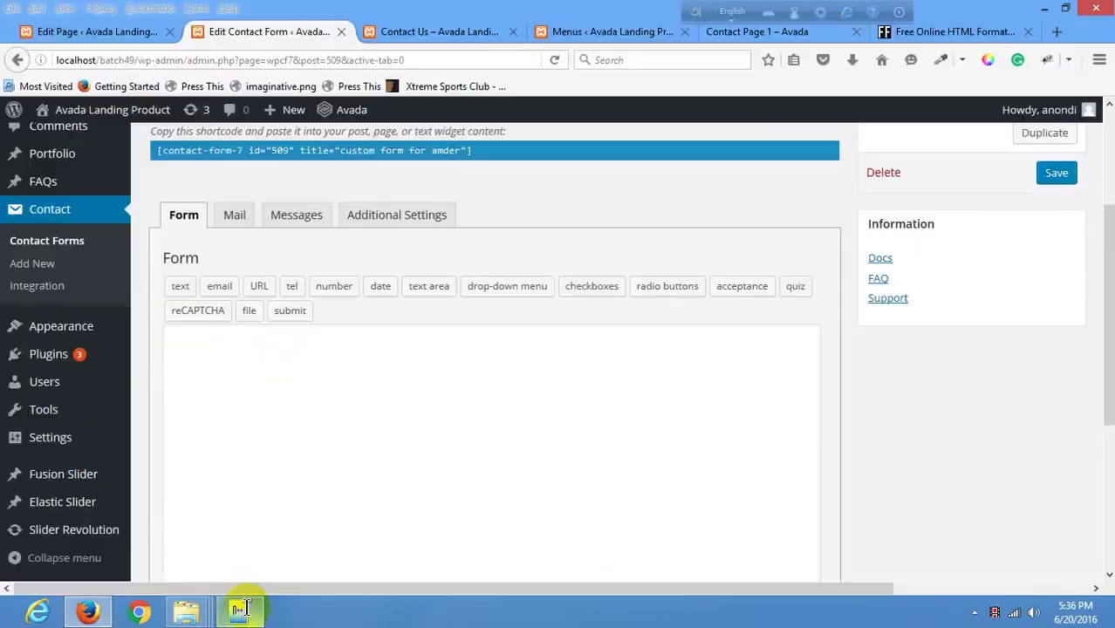
pyautogui.click(178, 287)
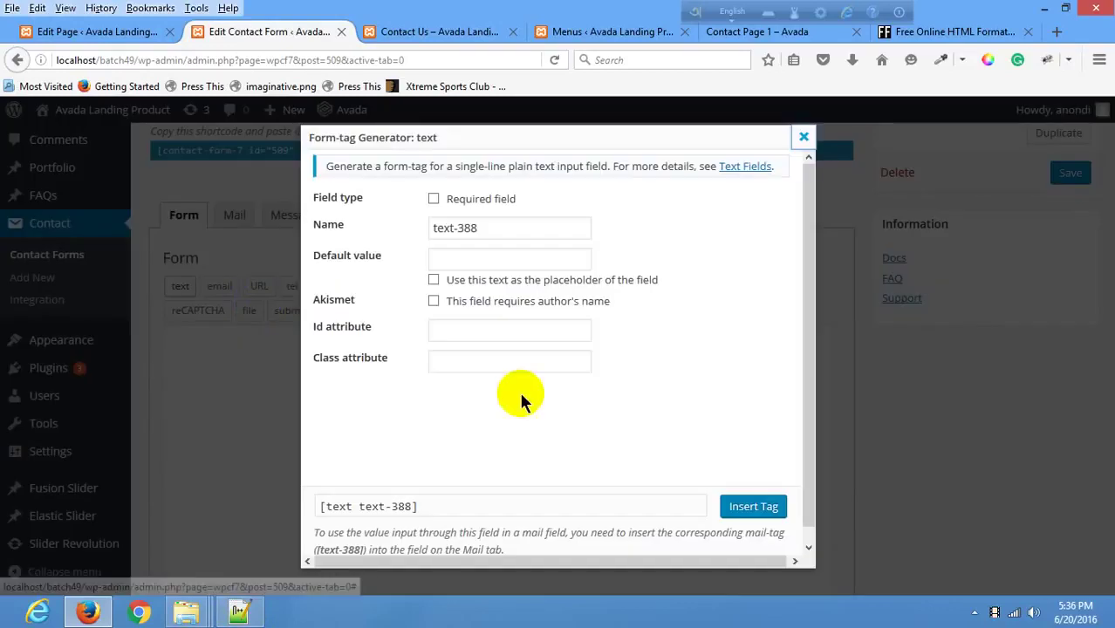
pyautogui.click(249, 612)
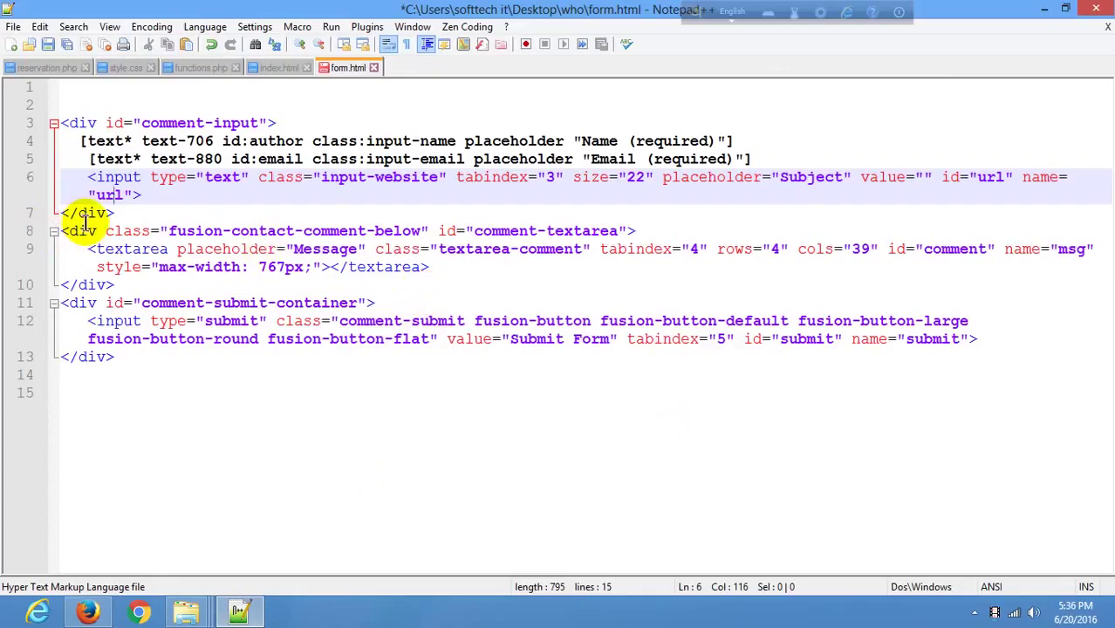
pyautogui.click(87, 230)
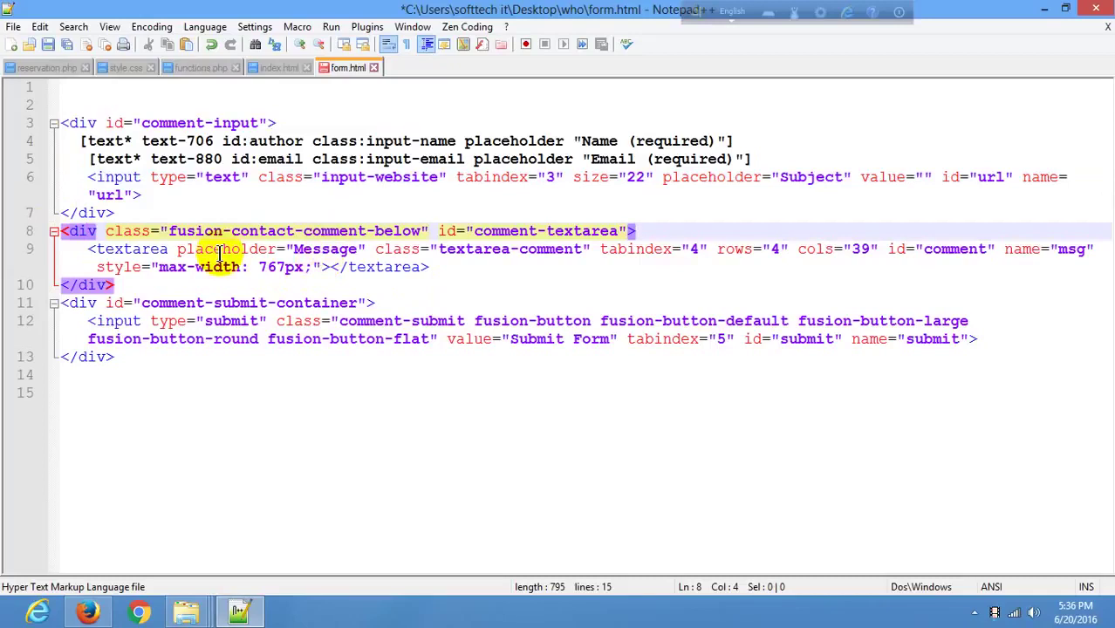
pyautogui.click(118, 177)
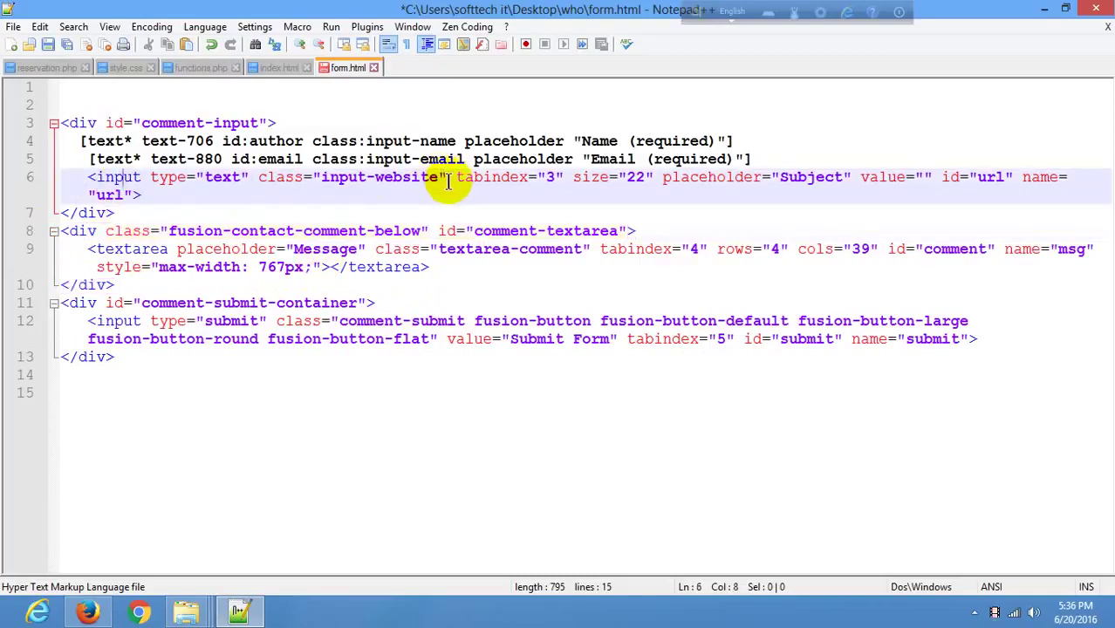
pyautogui.moveTo(438, 179); pyautogui.dragTo(347, 179)
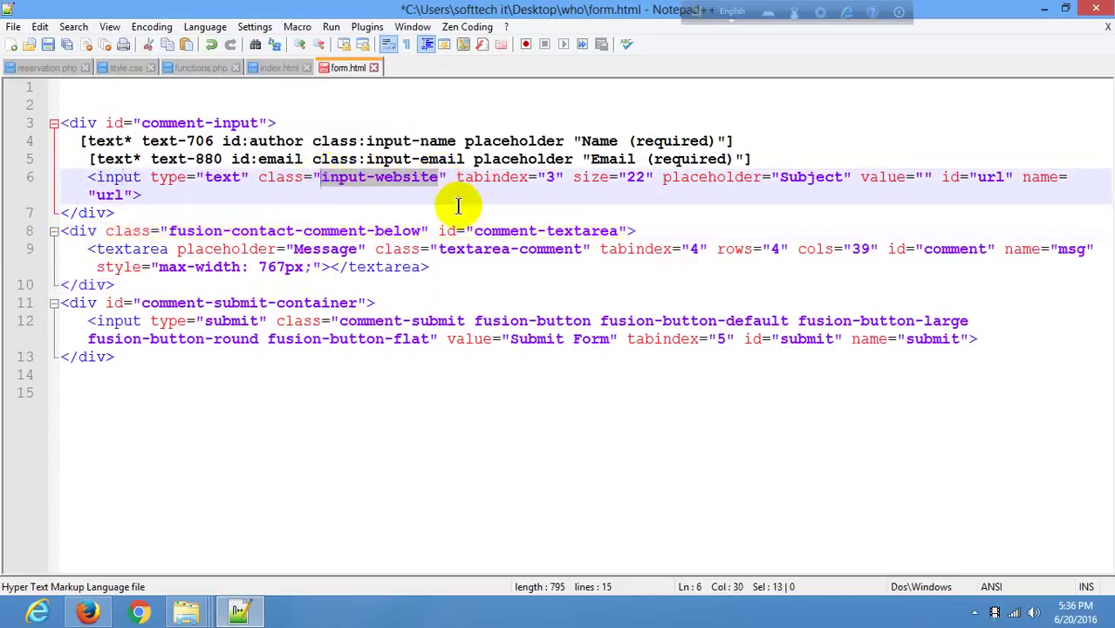
pyautogui.click(242, 610)
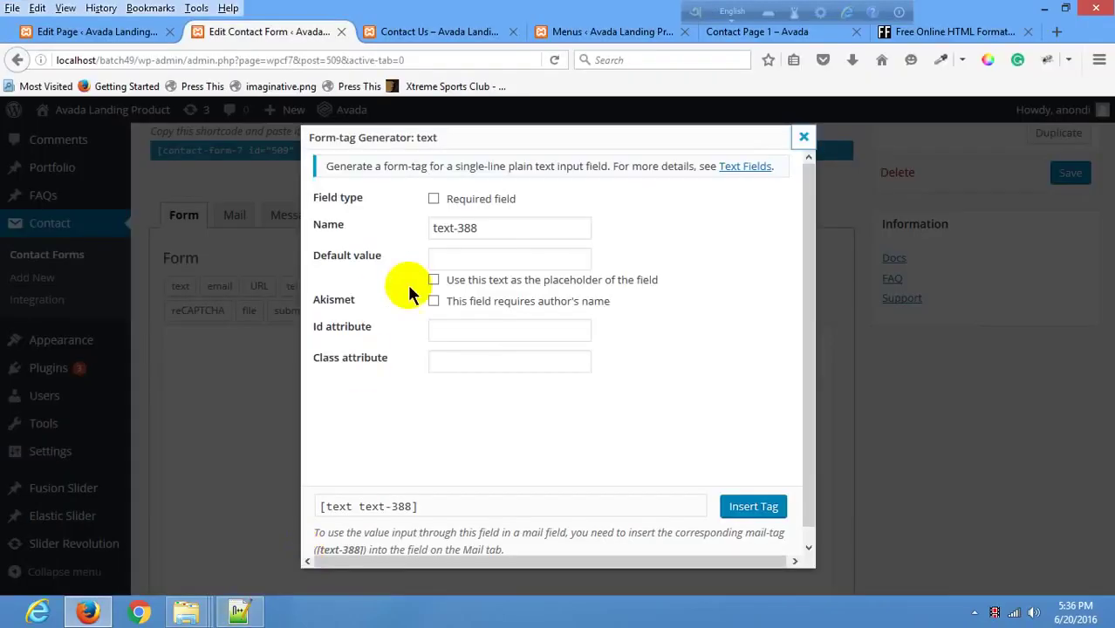
pyautogui.click(455, 360)
pyautogui.write('input-website')
# Set the tag's default value to Subject and use it as the placeholder.
pyautogui.click(240, 613)
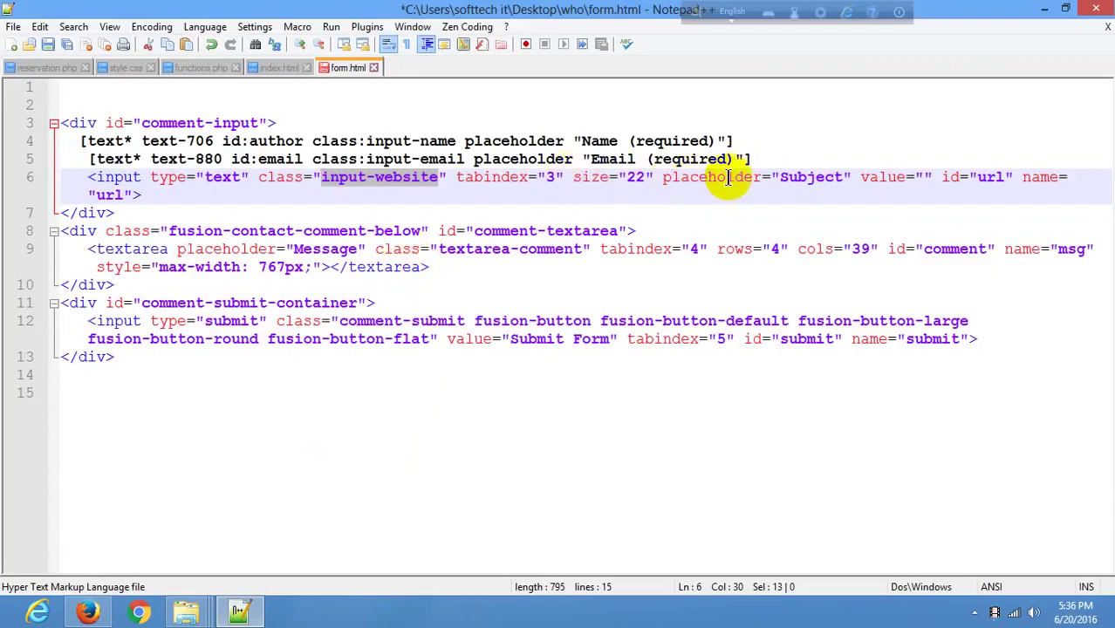
pyautogui.doubleClick(820, 179)
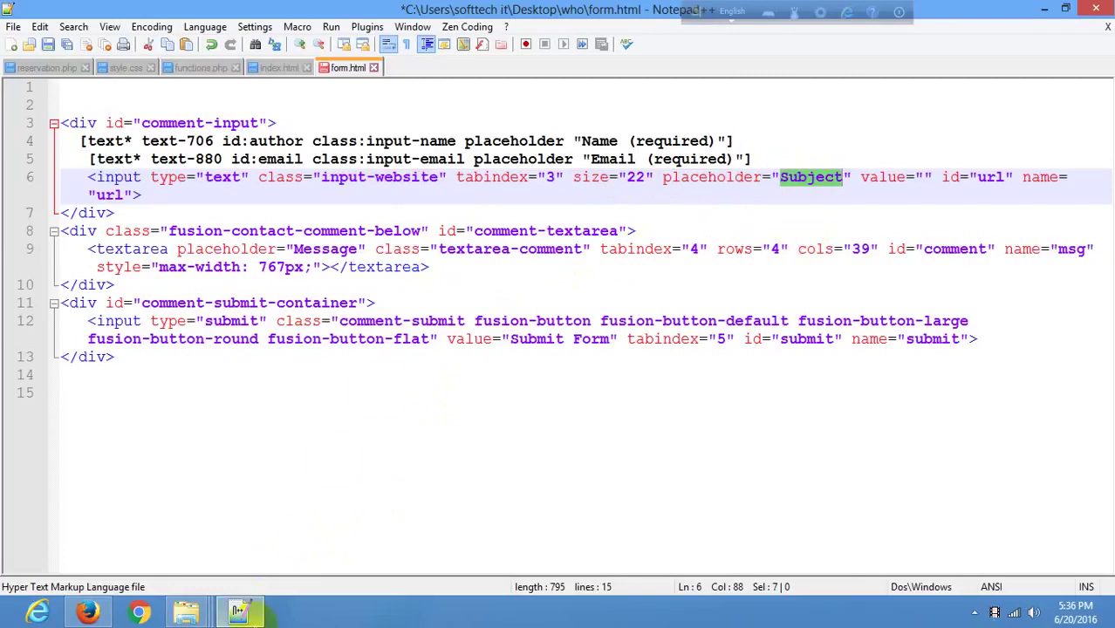
pyautogui.click(243, 612)
pyautogui.click(457, 258)
pyautogui.write('Subject')
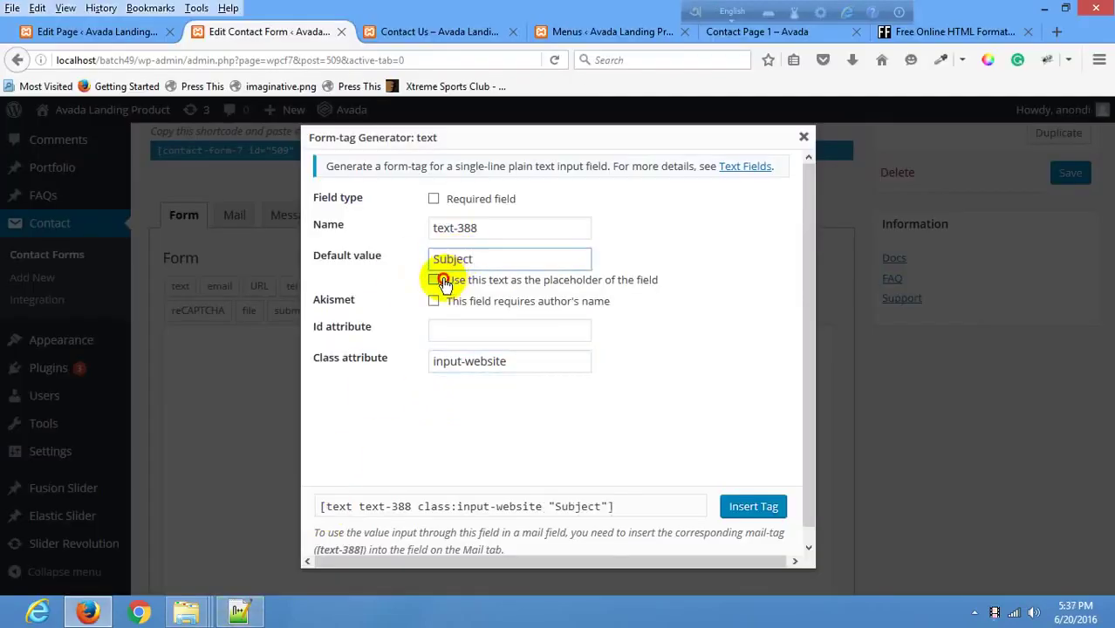
pyautogui.click(434, 280)
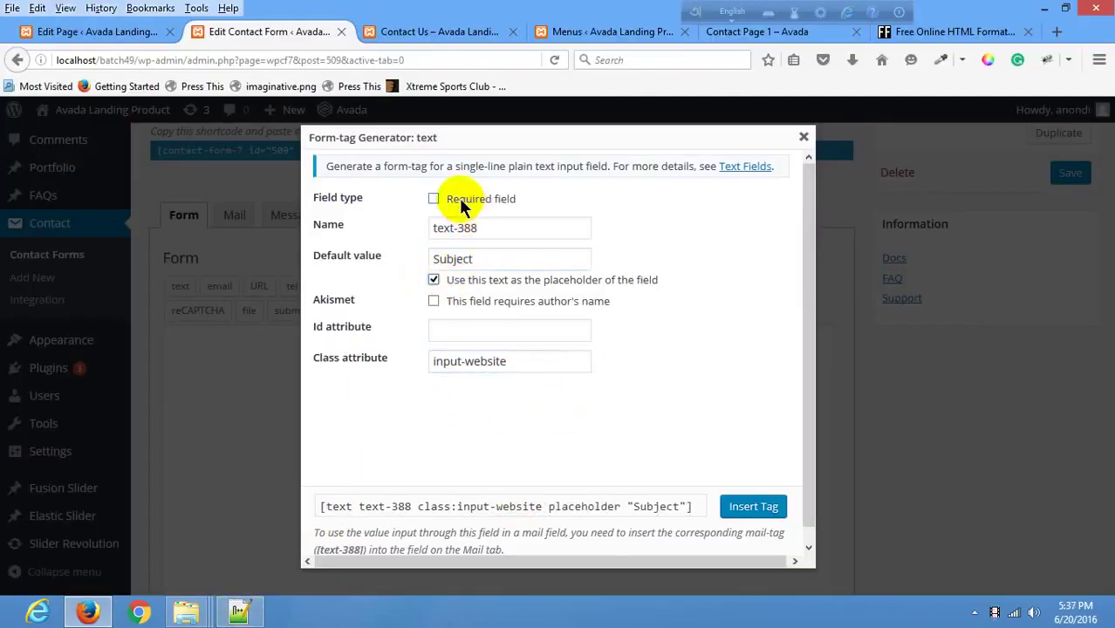
# Give the tag id url and paste it over line 6's input in form.html.
pyautogui.click(240, 612)
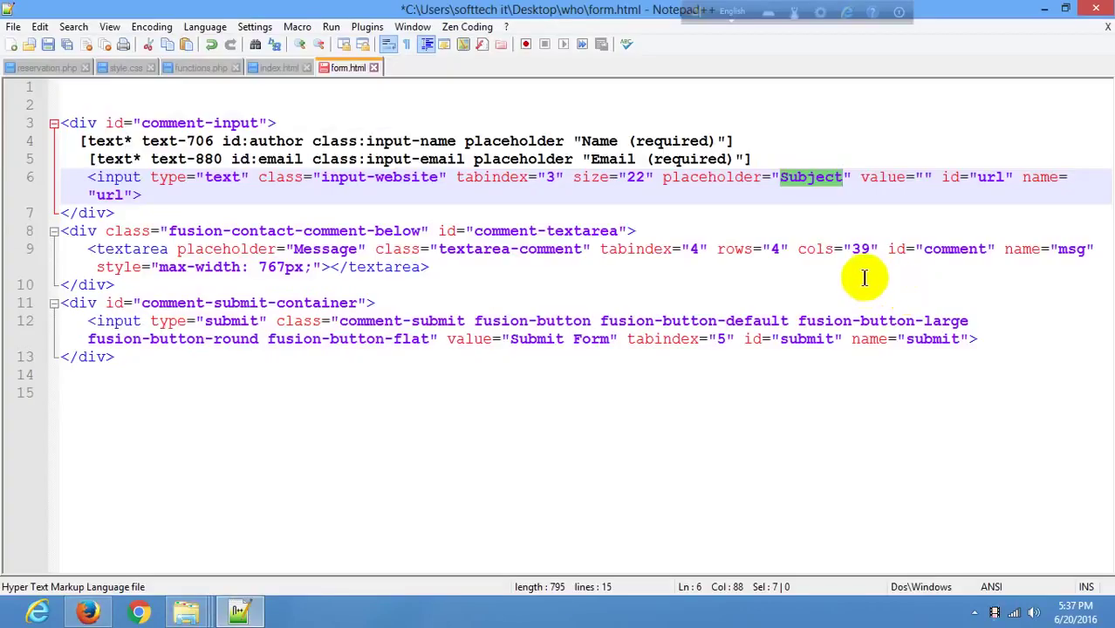
pyautogui.click(984, 178)
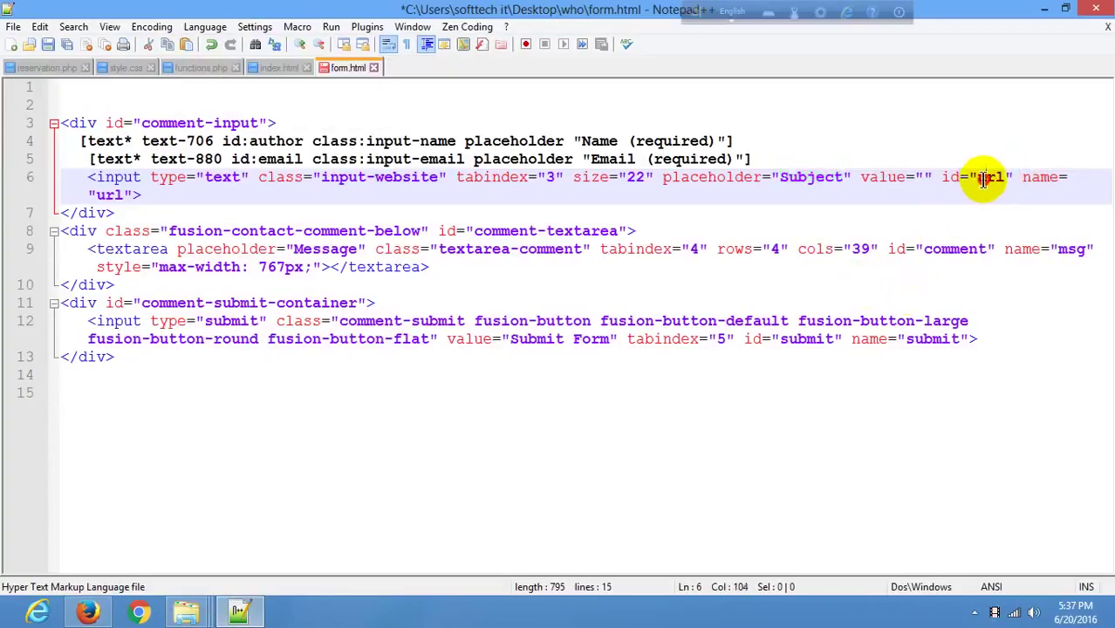
pyautogui.click(257, 611)
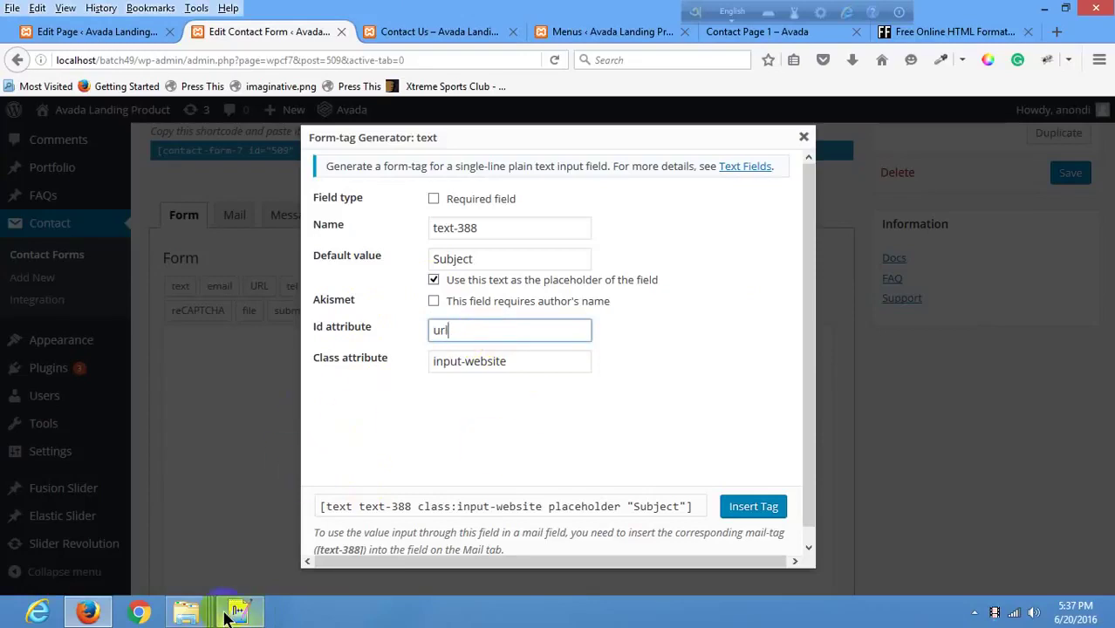
pyautogui.click(524, 506)
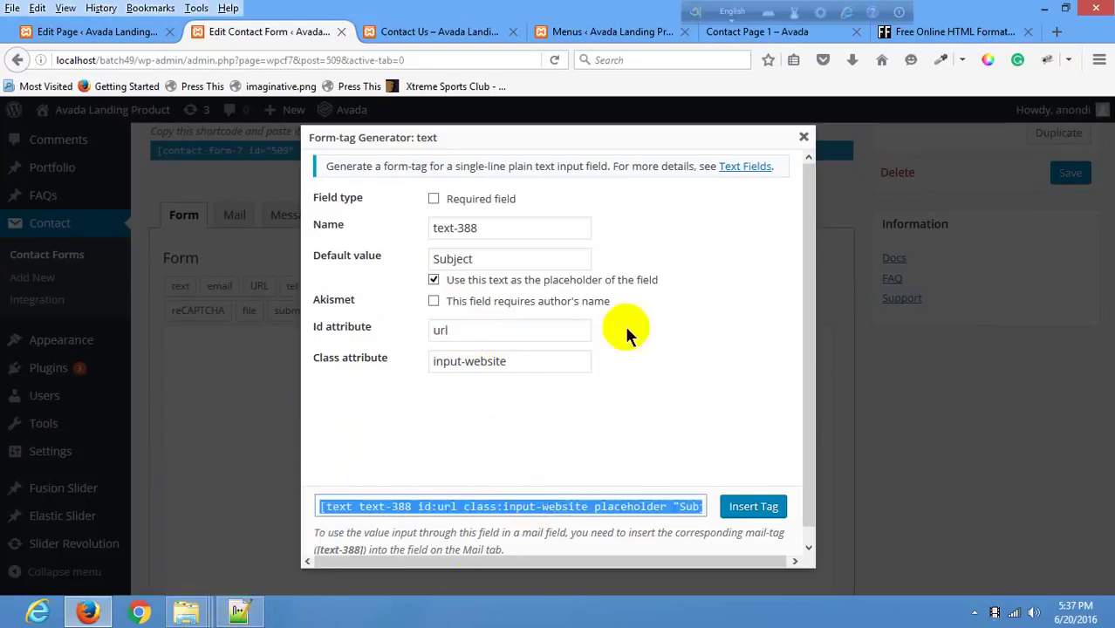
pyautogui.click(803, 137)
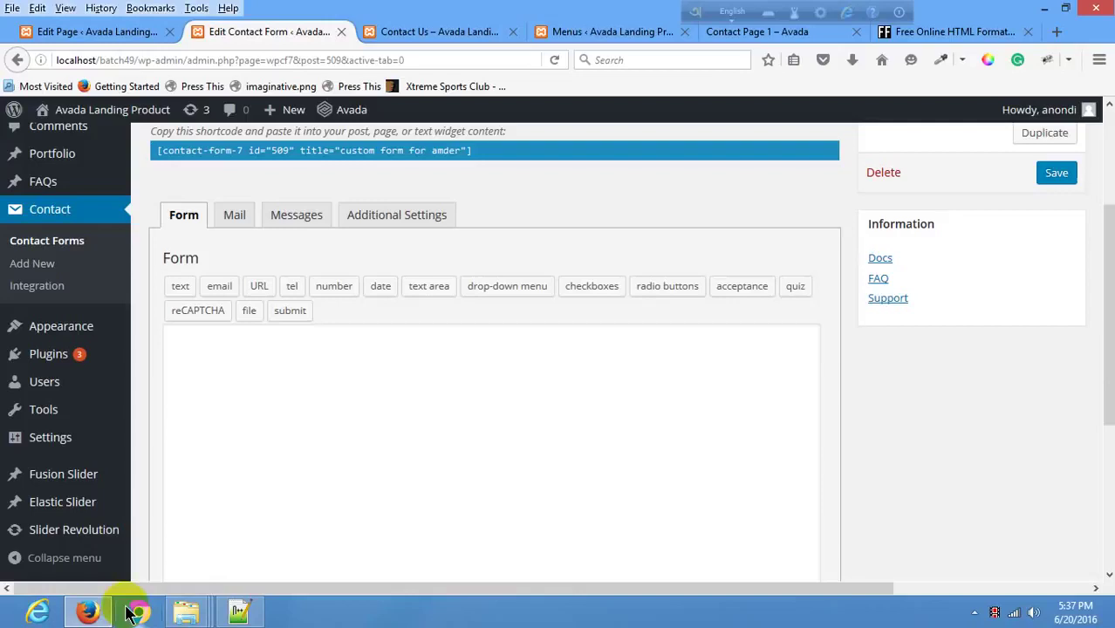
pyautogui.click(238, 611)
pyautogui.moveTo(85, 177); pyautogui.dragTo(158, 187)
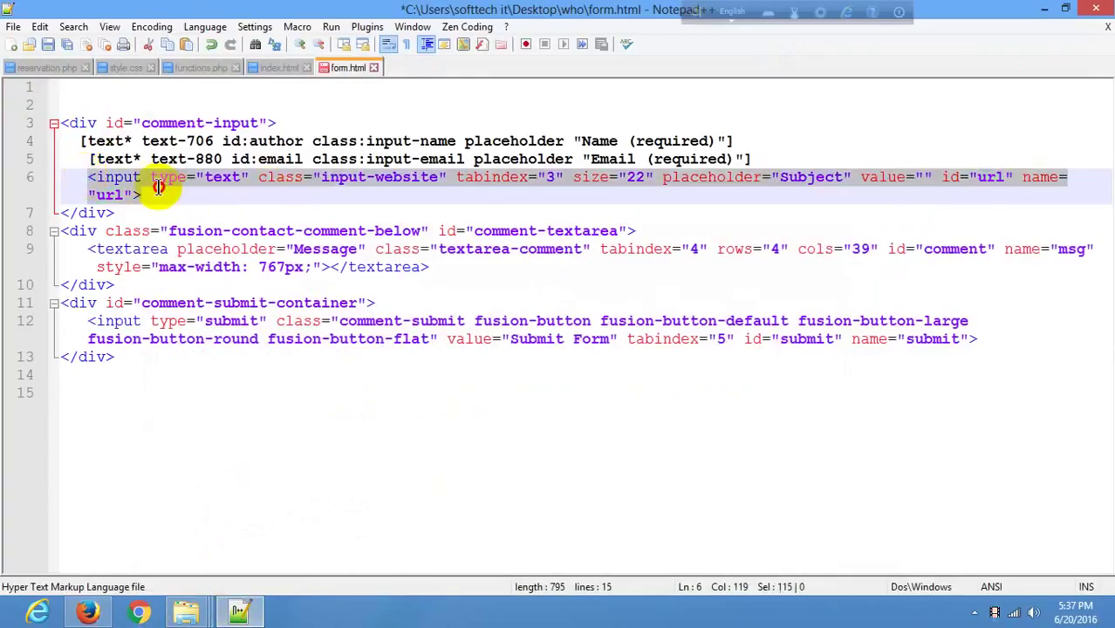
pyautogui.write('[text text-388 id:url class:input-website placeholder "Subject"]')
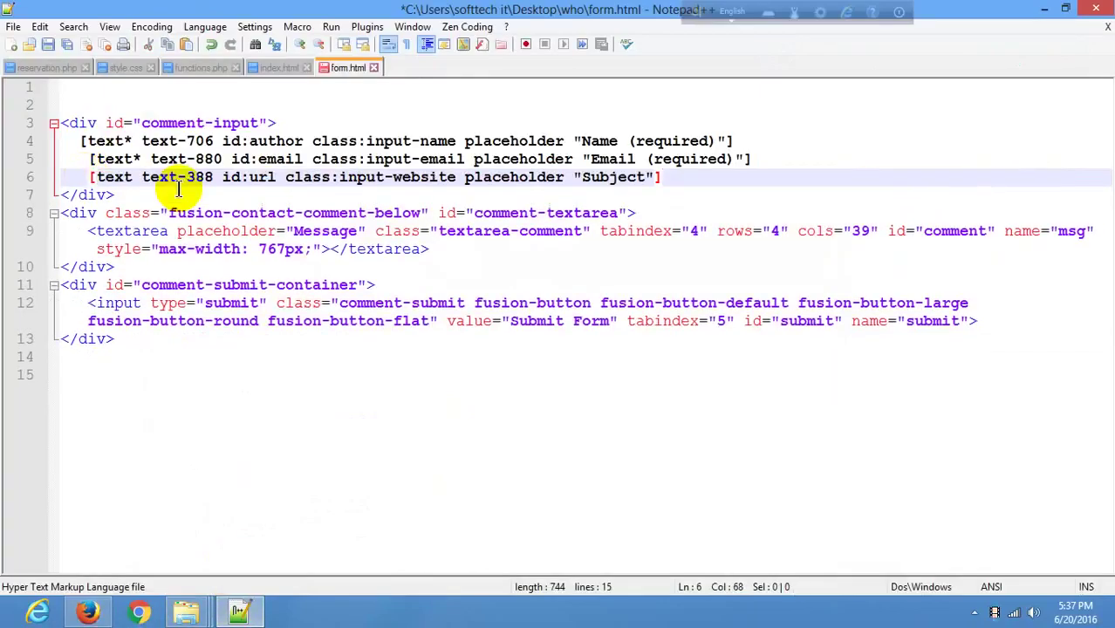
# Review the Message textarea, save form.html, and start a text area tag in WordPress.
pyautogui.click(88, 213)
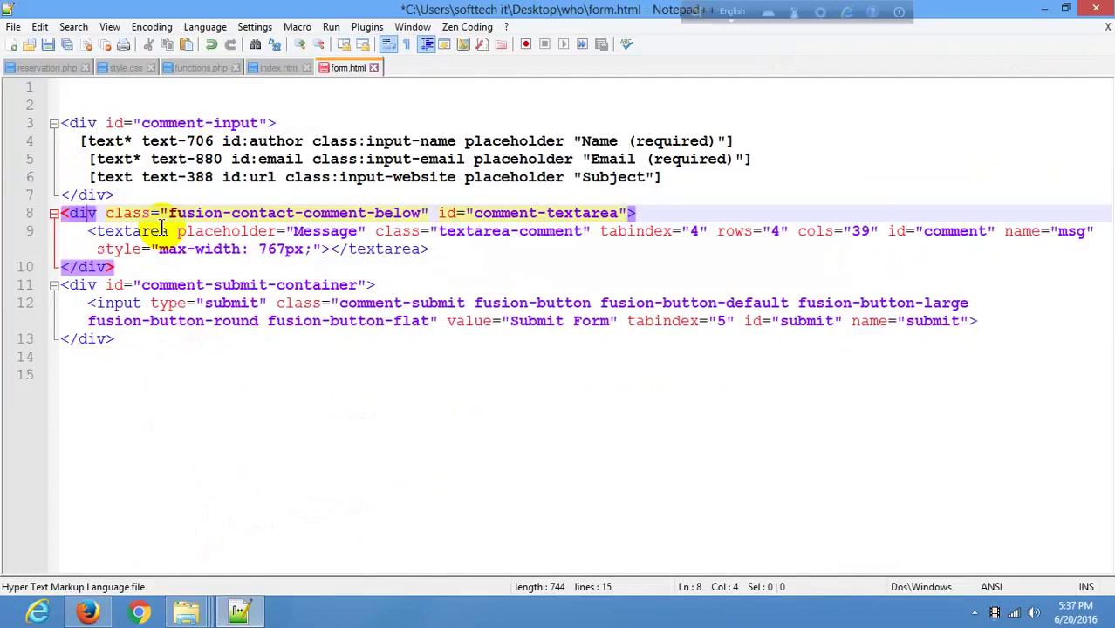
pyautogui.click(111, 231)
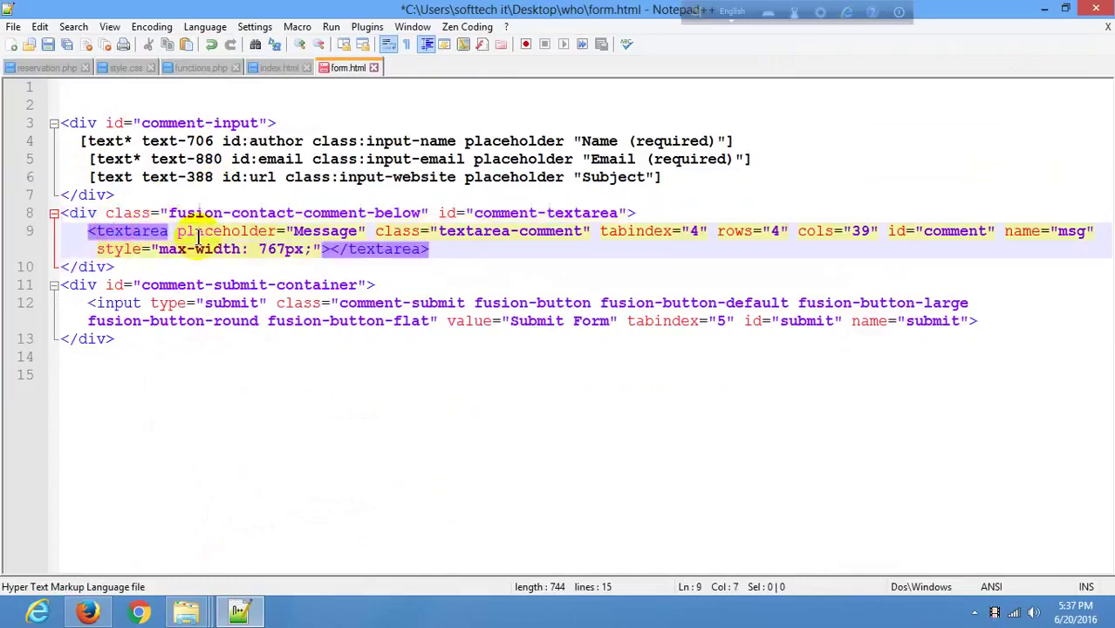
pyautogui.hotkey('ctrl', 's')
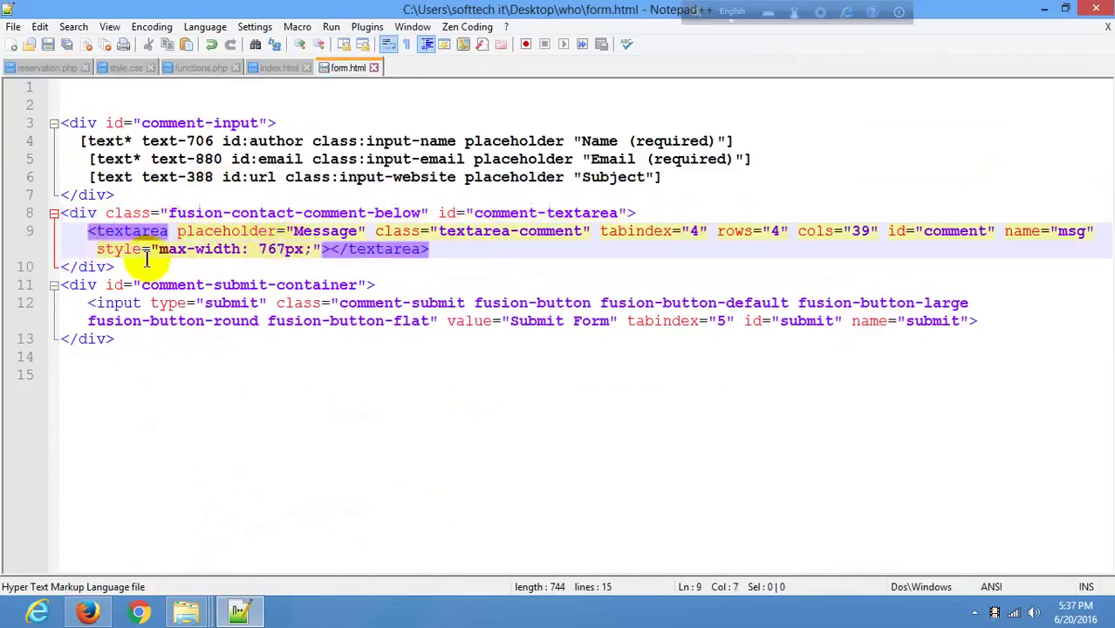
pyautogui.click(146, 231)
pyautogui.click(84, 608)
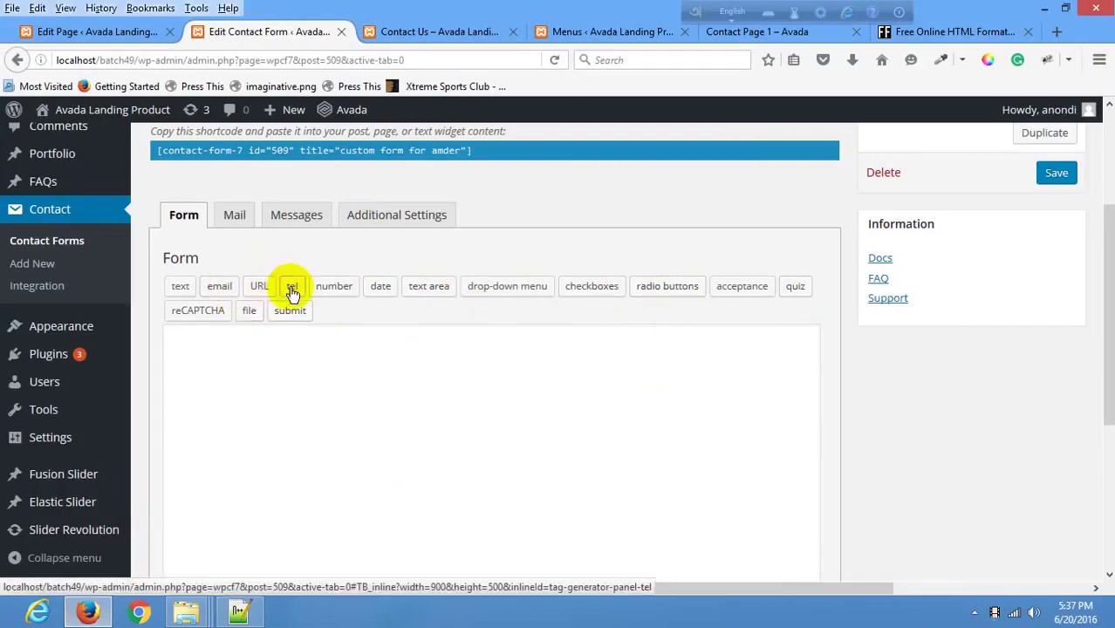
pyautogui.click(426, 281)
pyautogui.click(434, 288)
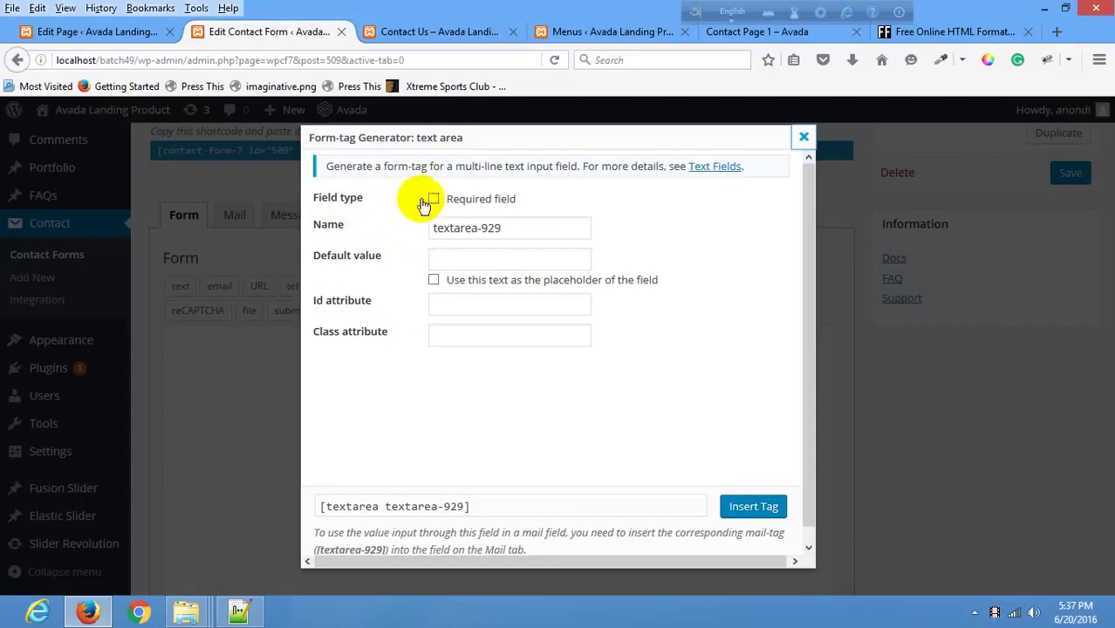
# Set the text area tag's placeholder to Message.
pyautogui.click(240, 612)
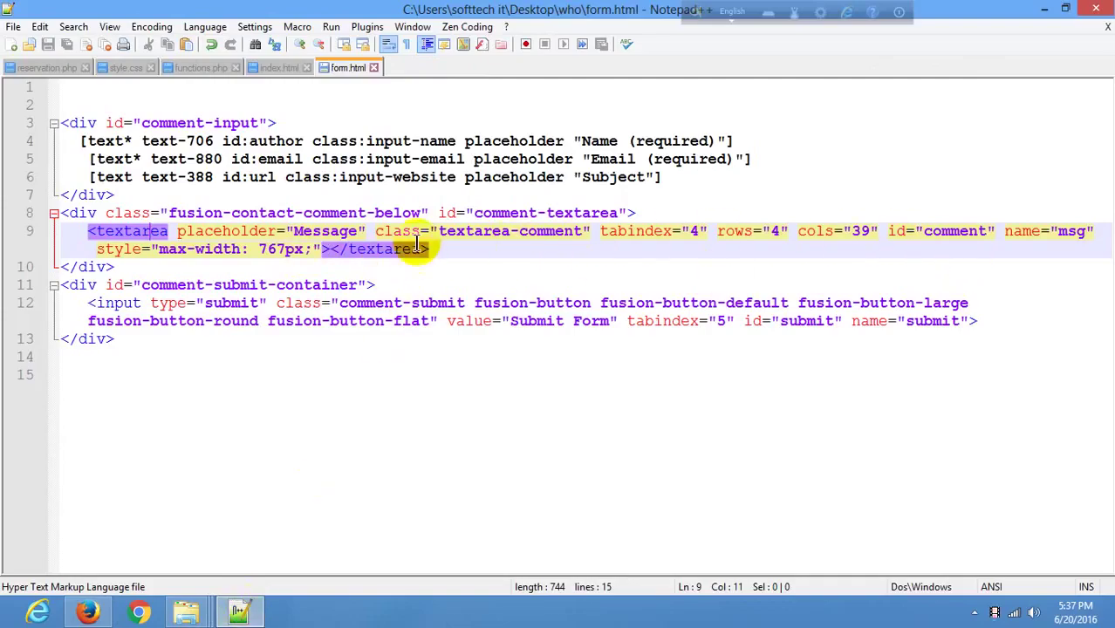
pyautogui.click(321, 231)
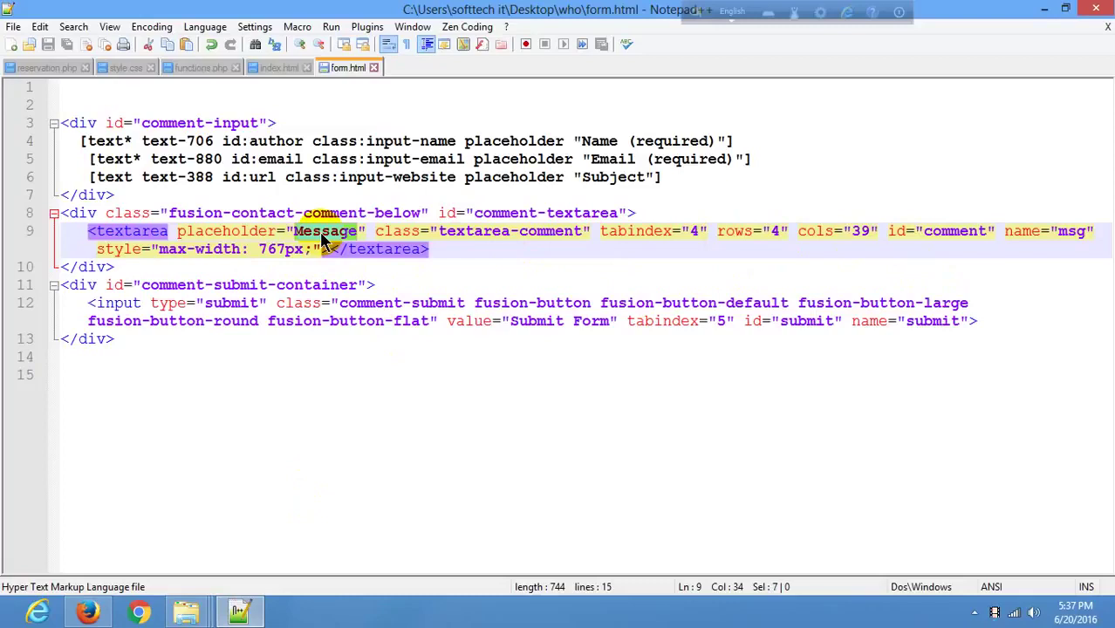
pyautogui.click(234, 610)
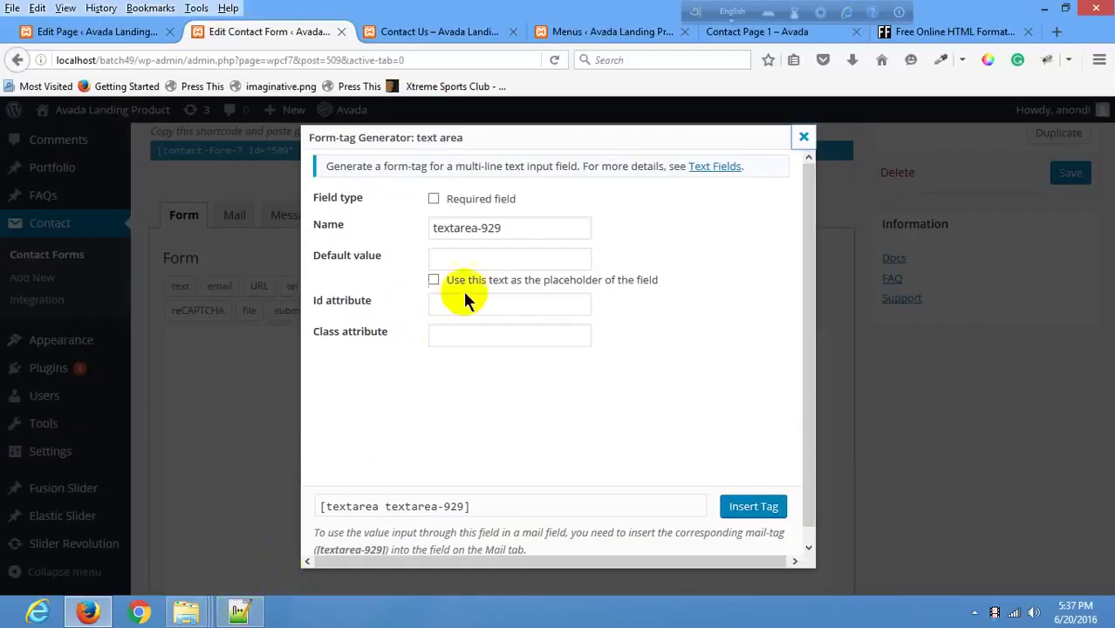
pyautogui.write('Message')
pyautogui.click(433, 279)
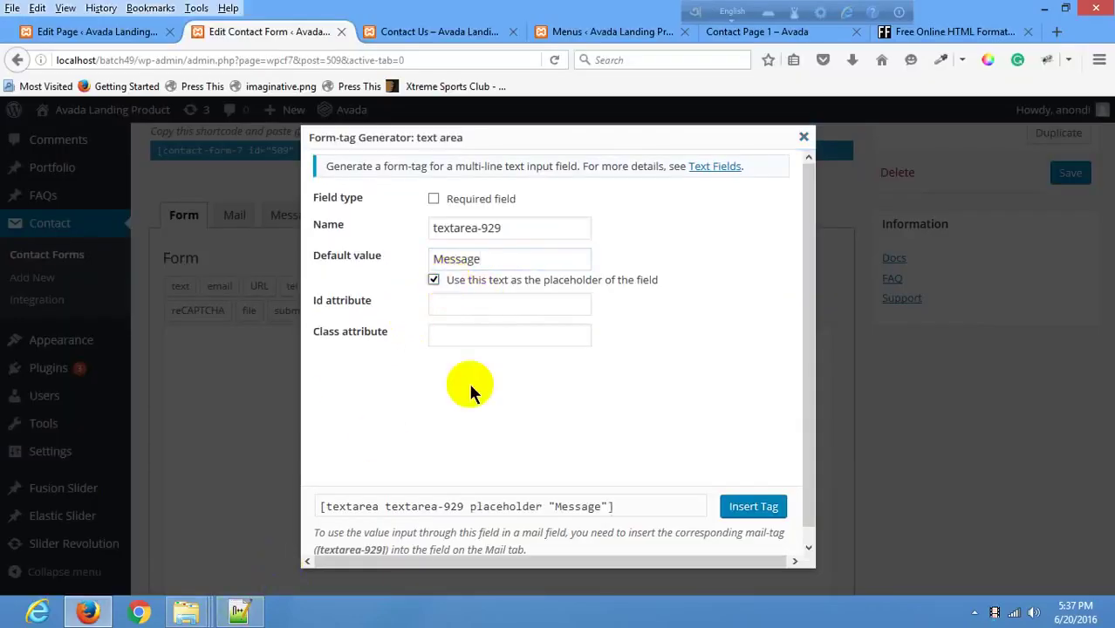
# Set the text area tag's class to textarea-comment and id to comment.
pyautogui.click(257, 608)
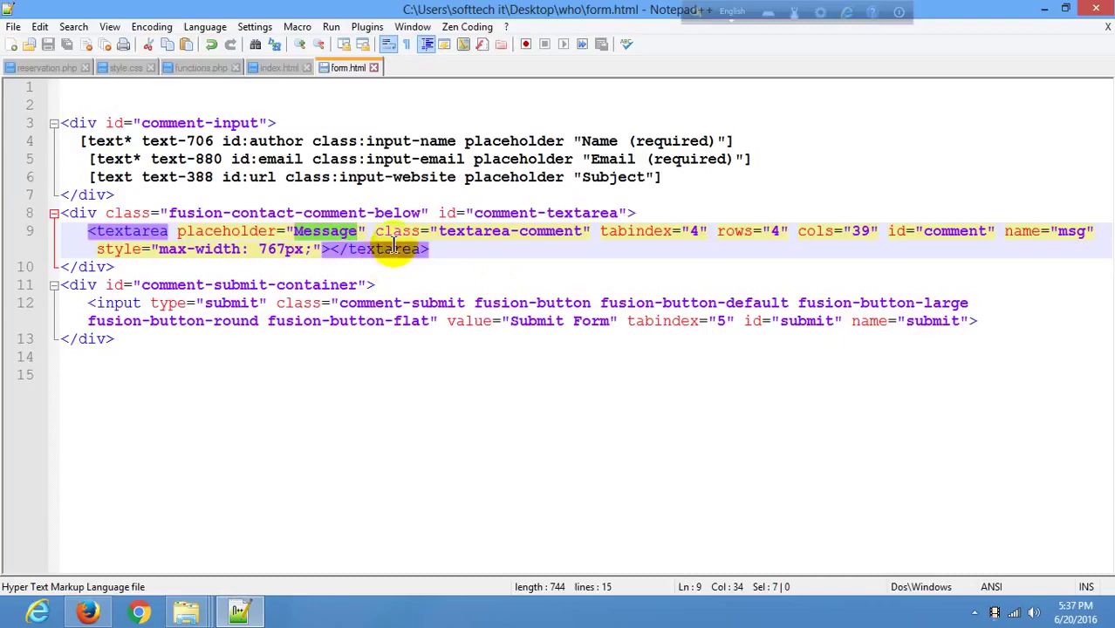
pyautogui.moveTo(582, 231); pyautogui.dragTo(439, 231)
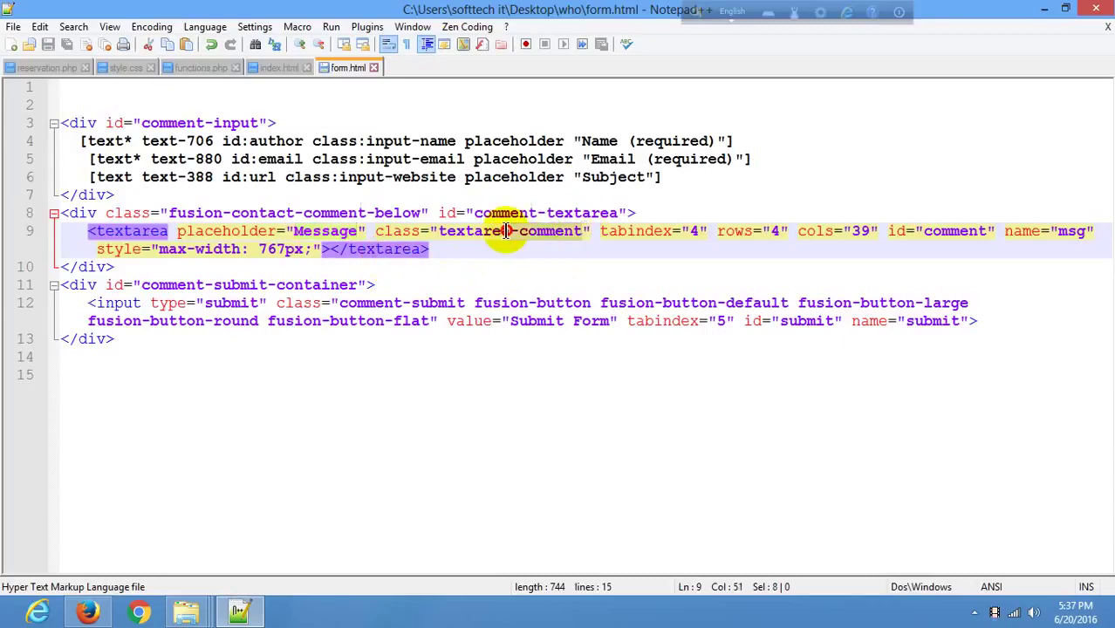
pyautogui.click(244, 610)
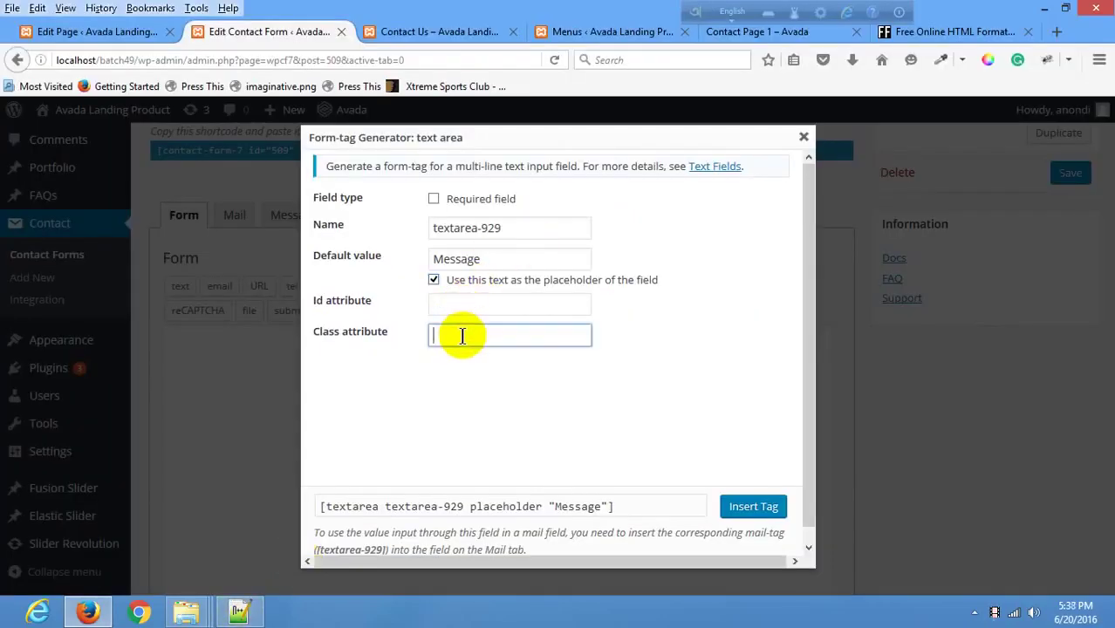
pyautogui.write('textarea-comment')
pyautogui.click(239, 611)
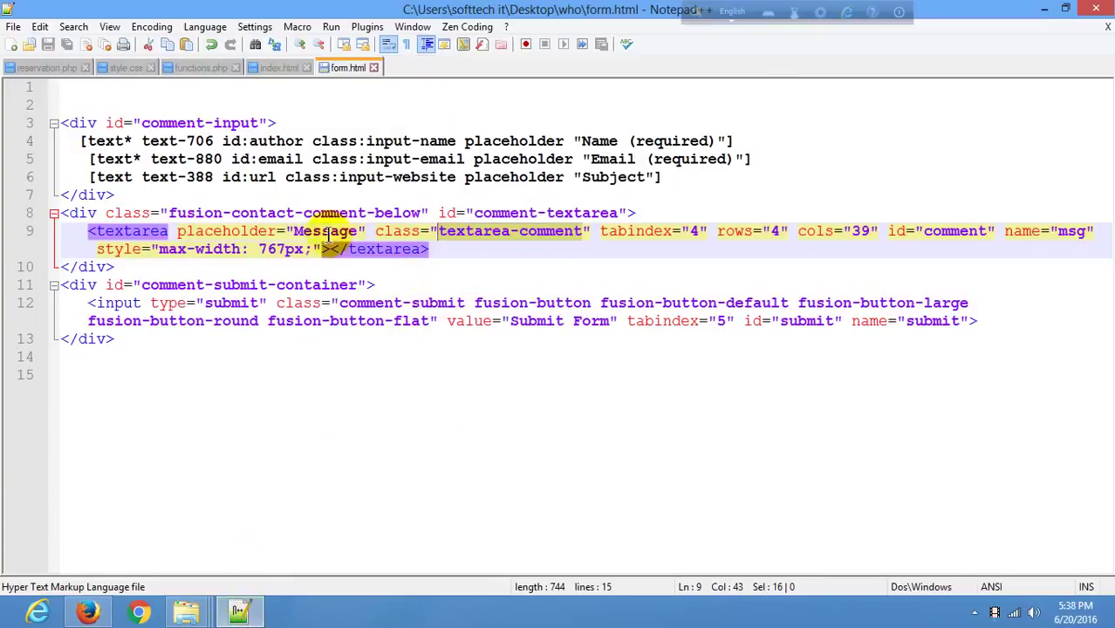
pyautogui.doubleClick(959, 231)
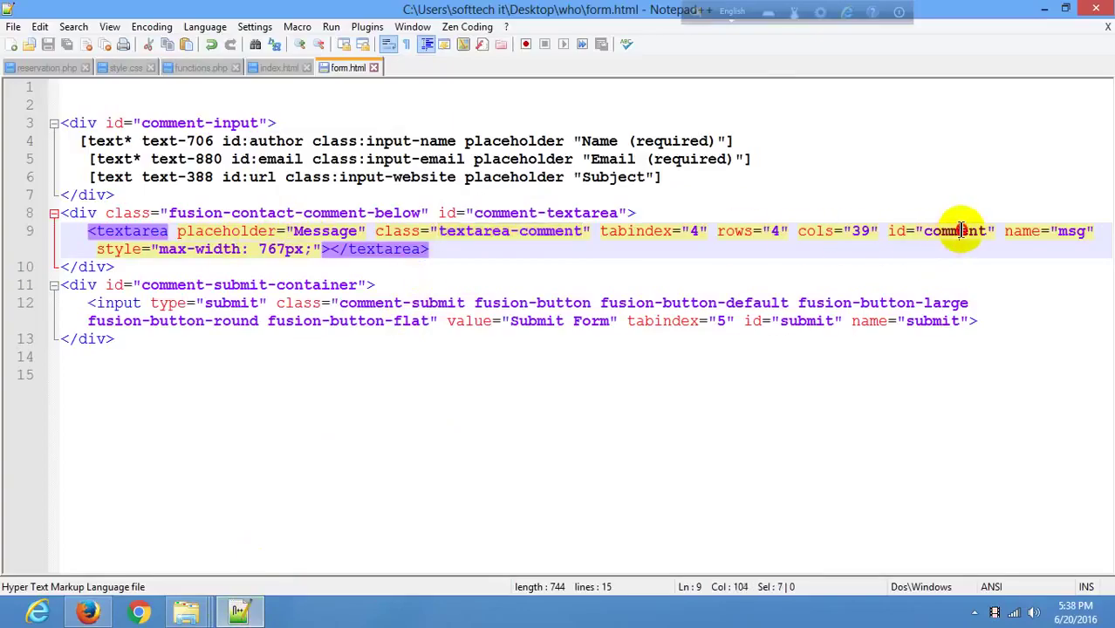
pyautogui.click(239, 611)
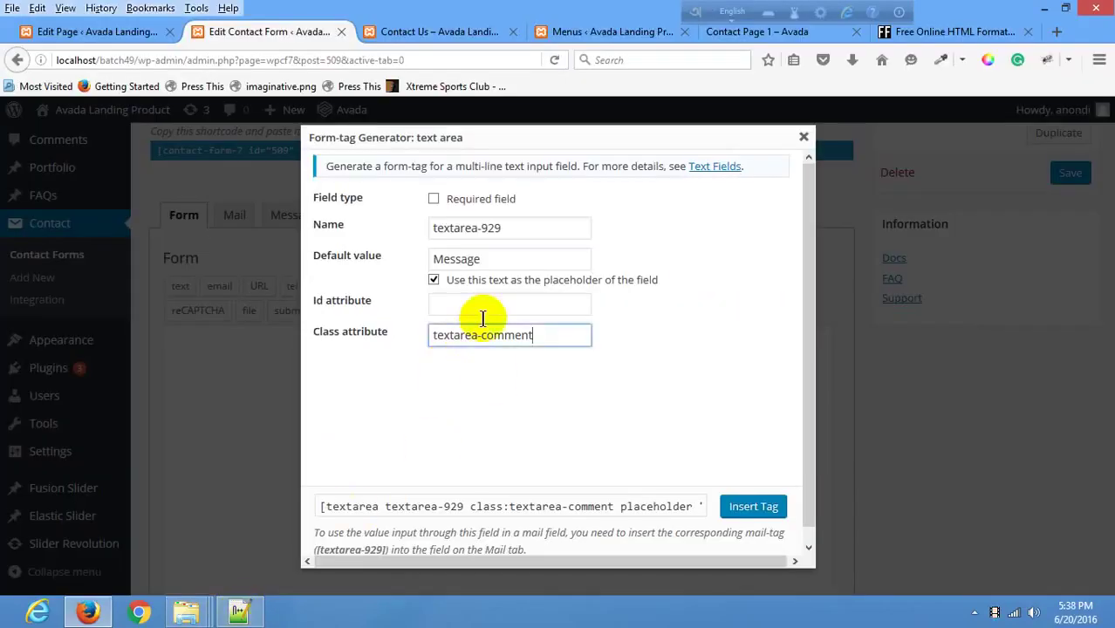
pyautogui.click(483, 308)
pyautogui.write('comment')
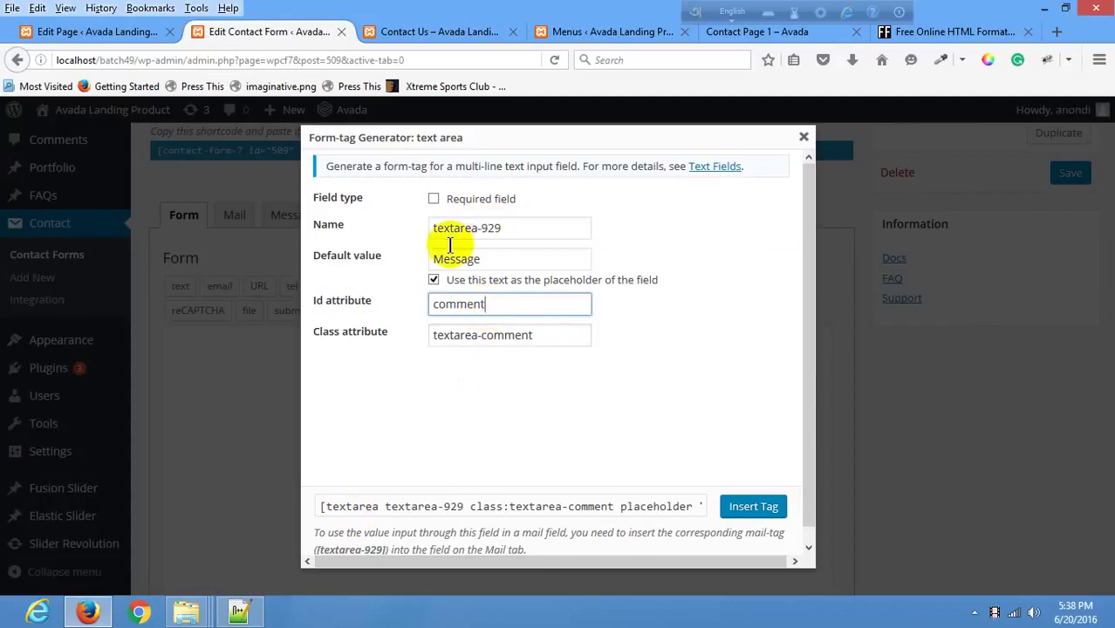
# Paste the finished textarea tag over line 9's textarea markup and save form.html.
pyautogui.click(532, 504)
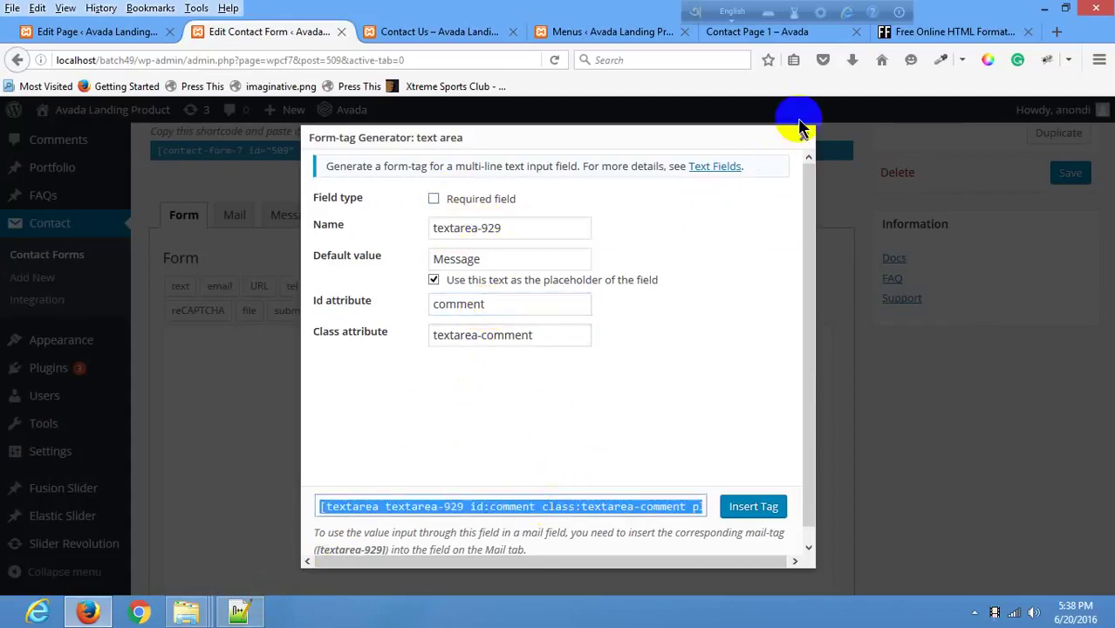
pyautogui.click(802, 135)
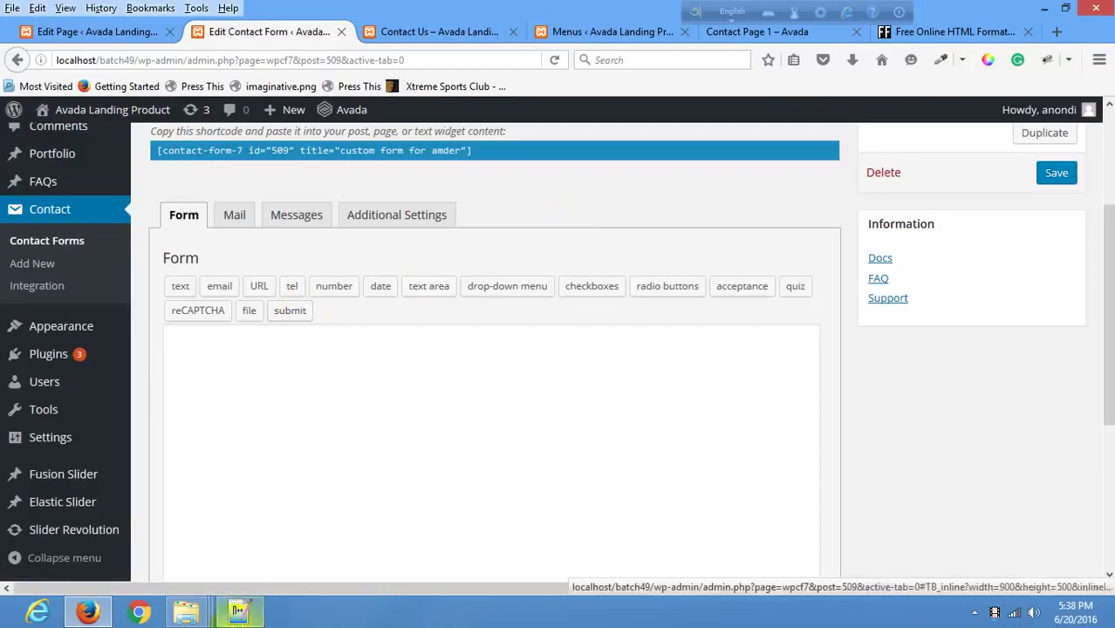
pyautogui.hotkey('alt', 'Tab')
pyautogui.moveTo(63, 231); pyautogui.dragTo(454, 252)
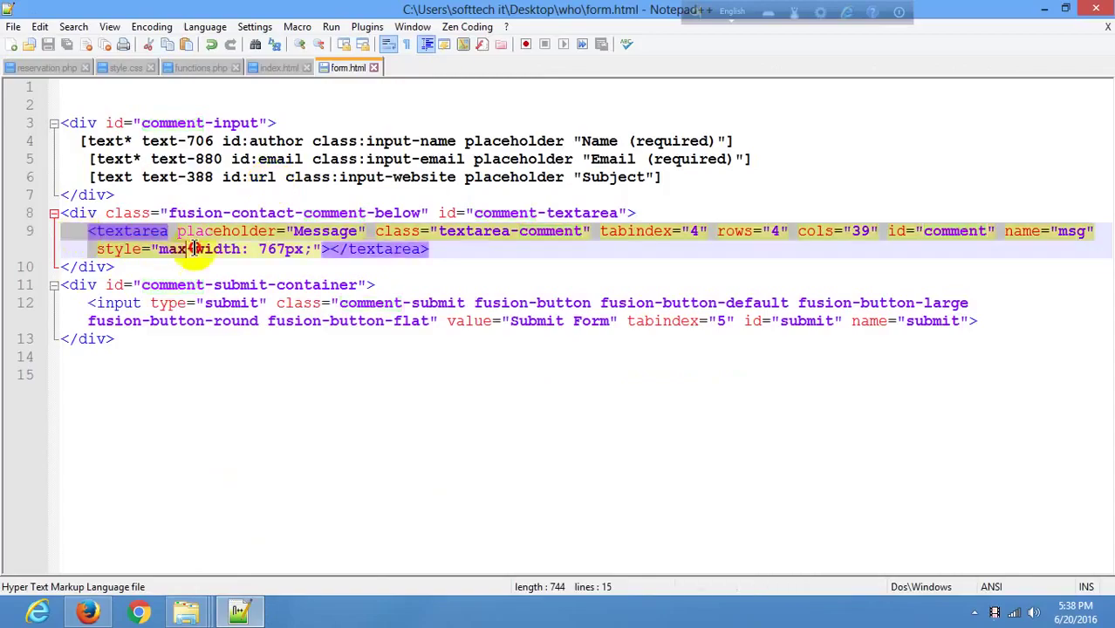
pyautogui.write('[textarea textarea-929 id:comment class:textarea-comment placeholder "Message"]')
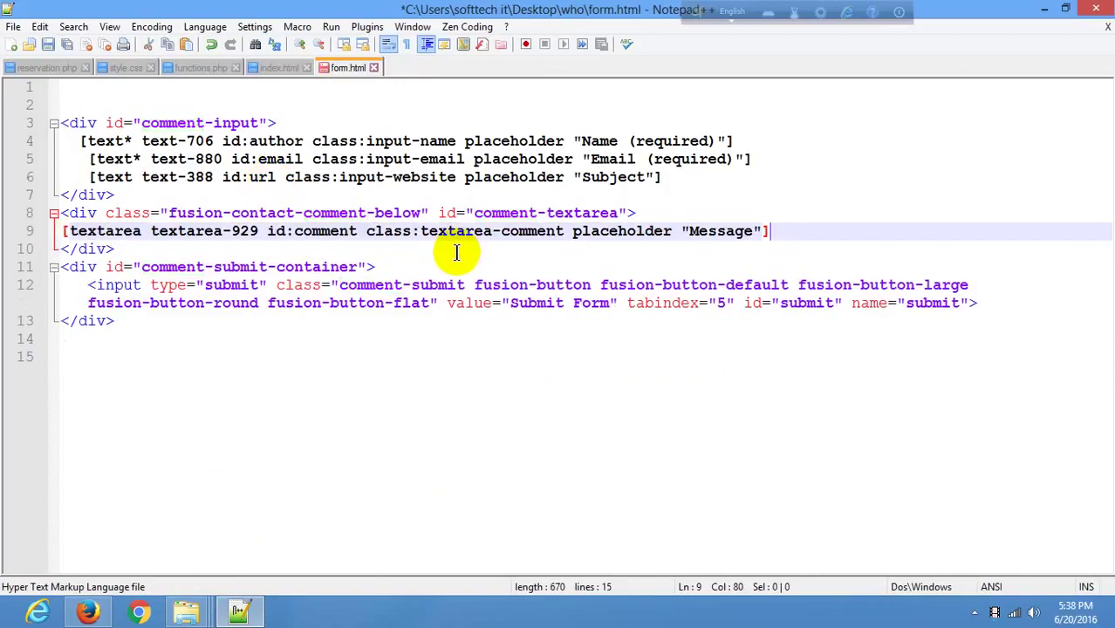
pyautogui.hotkey('ctrl', 's')
# Indent the textarea tag on line 9 and save form.html.
pyautogui.click(116, 284)
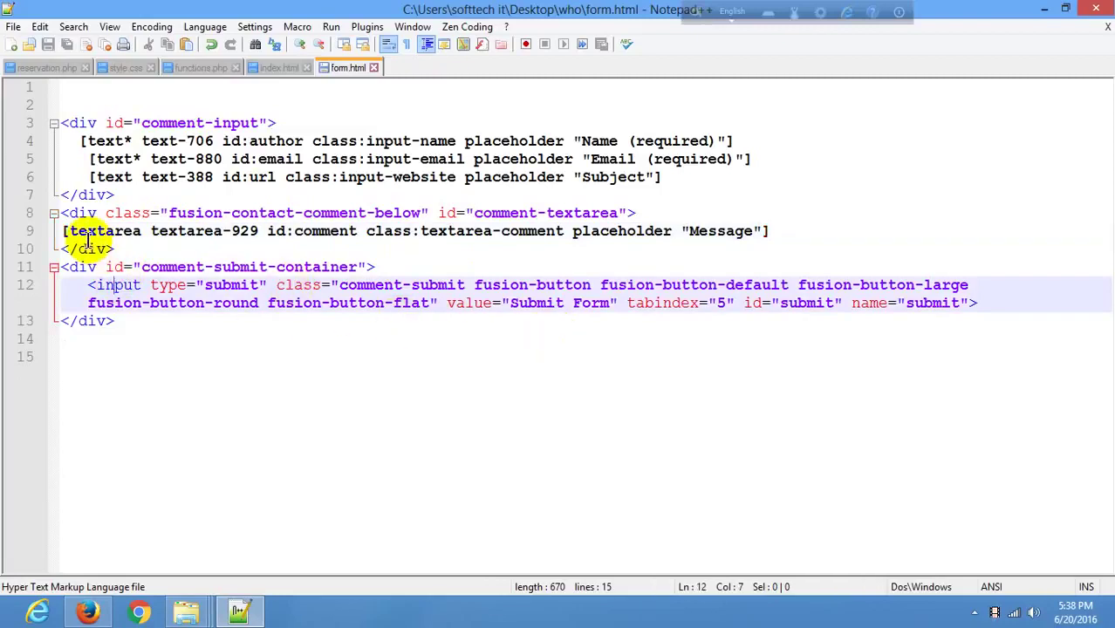
pyautogui.click(61, 231)
pyautogui.press('Tab')
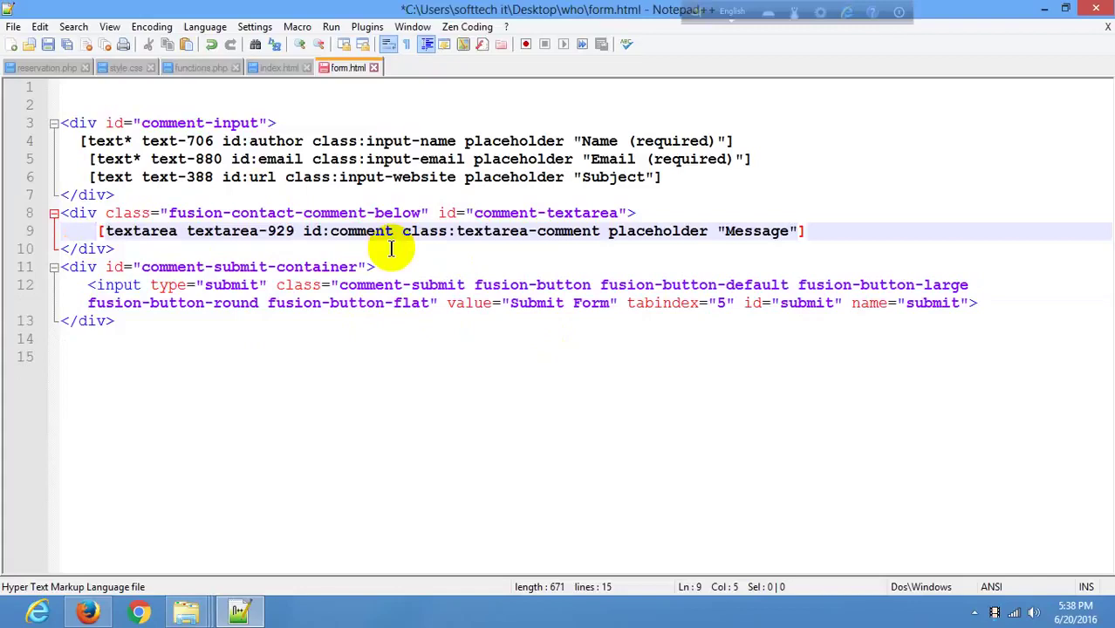
pyautogui.hotkey('ctrl', 's')
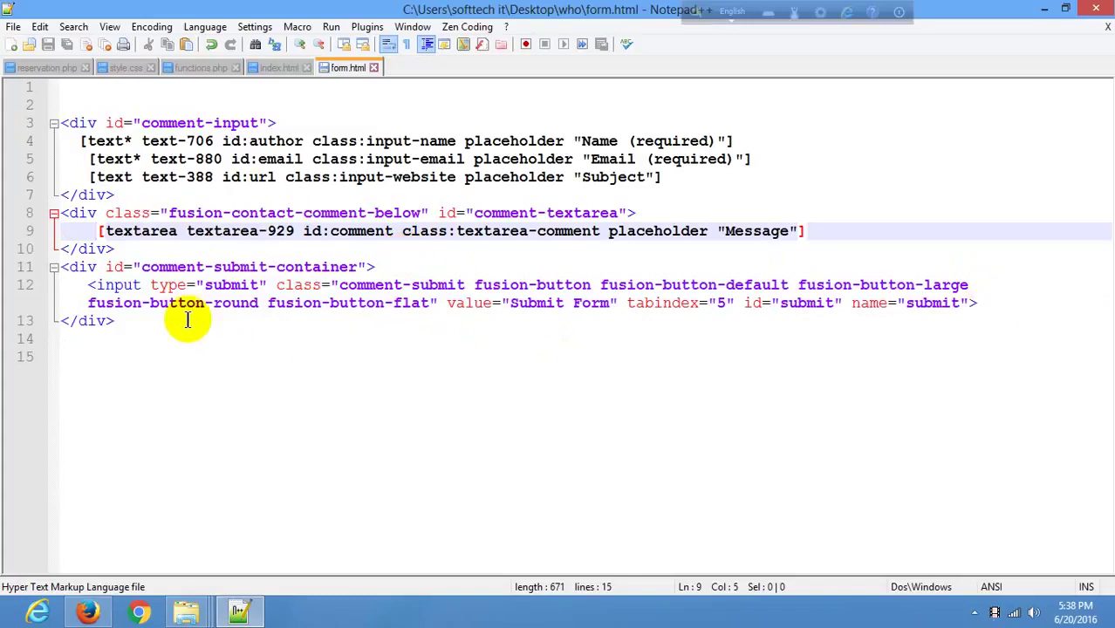
# Copy the submit input's full class list and return to the WordPress form editor.
pyautogui.moveTo(429, 303); pyautogui.dragTo(339, 284)
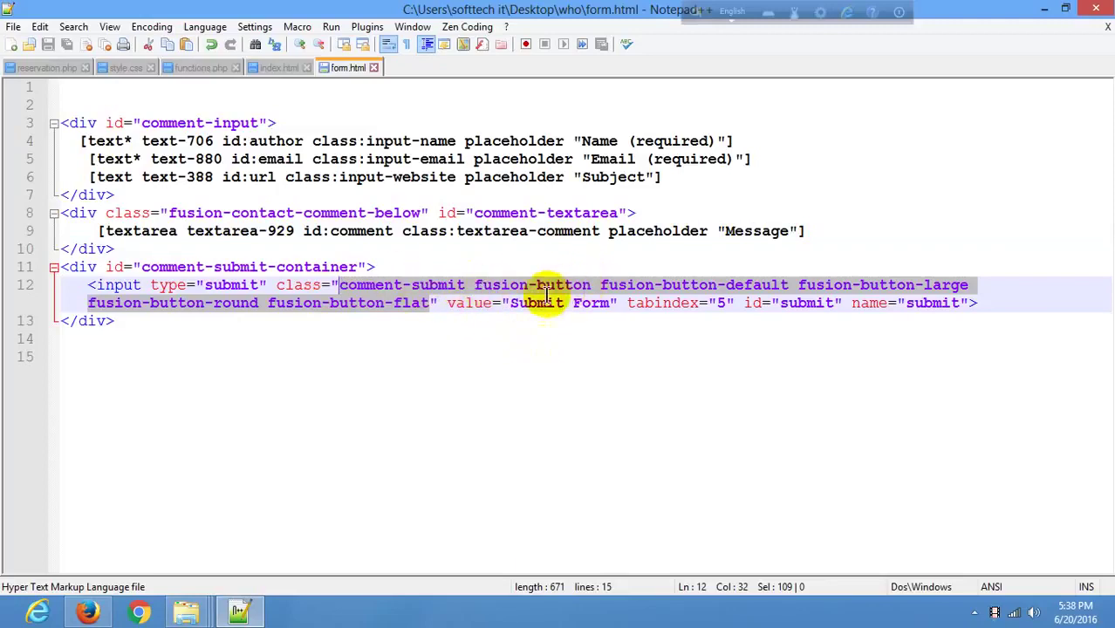
pyautogui.click(412, 302)
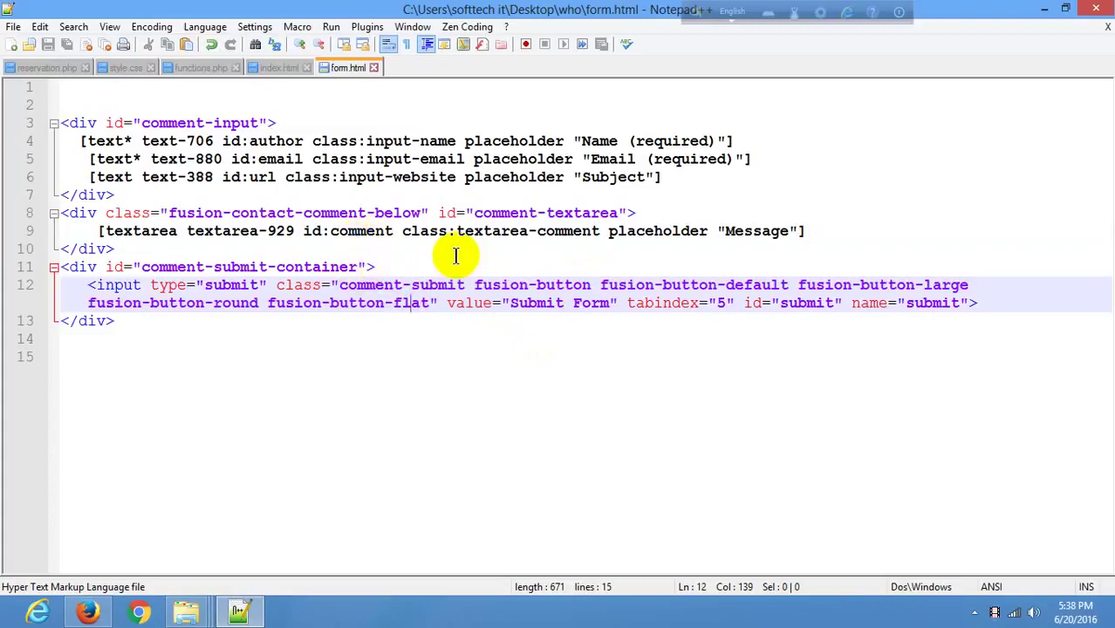
pyautogui.click(389, 284)
pyautogui.doubleClick(391, 284)
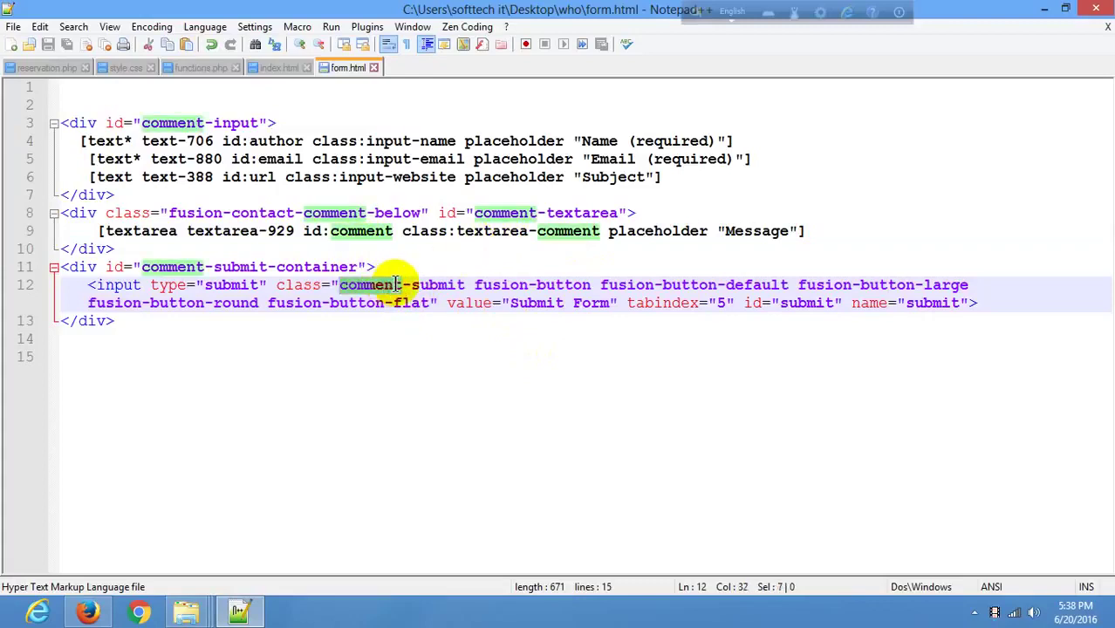
pyautogui.click(397, 284)
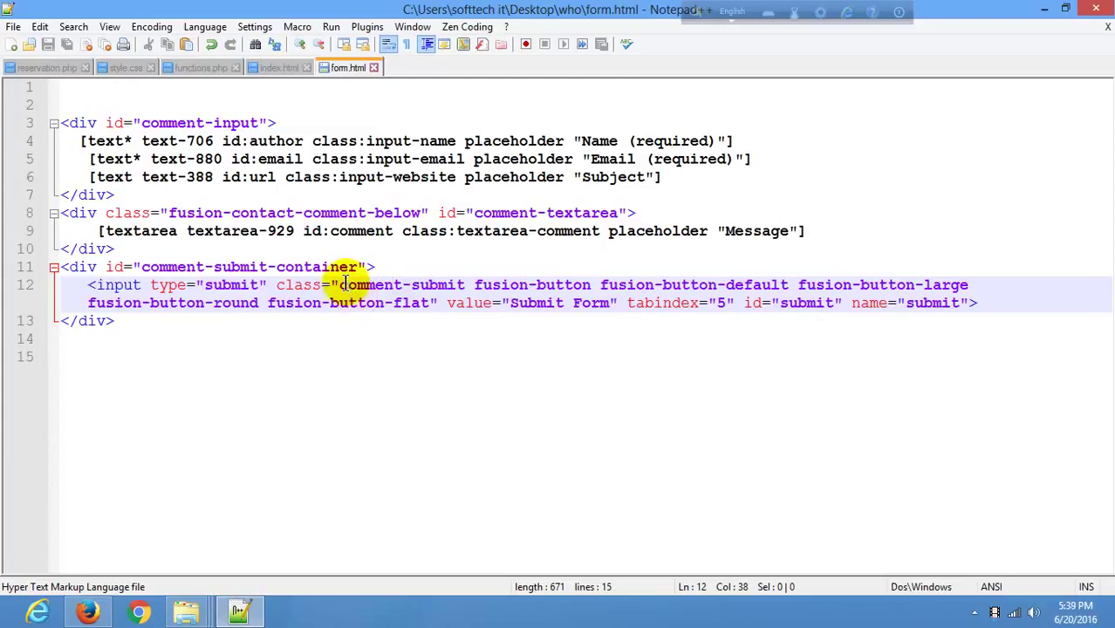
pyautogui.moveTo(340, 284); pyautogui.dragTo(429, 297)
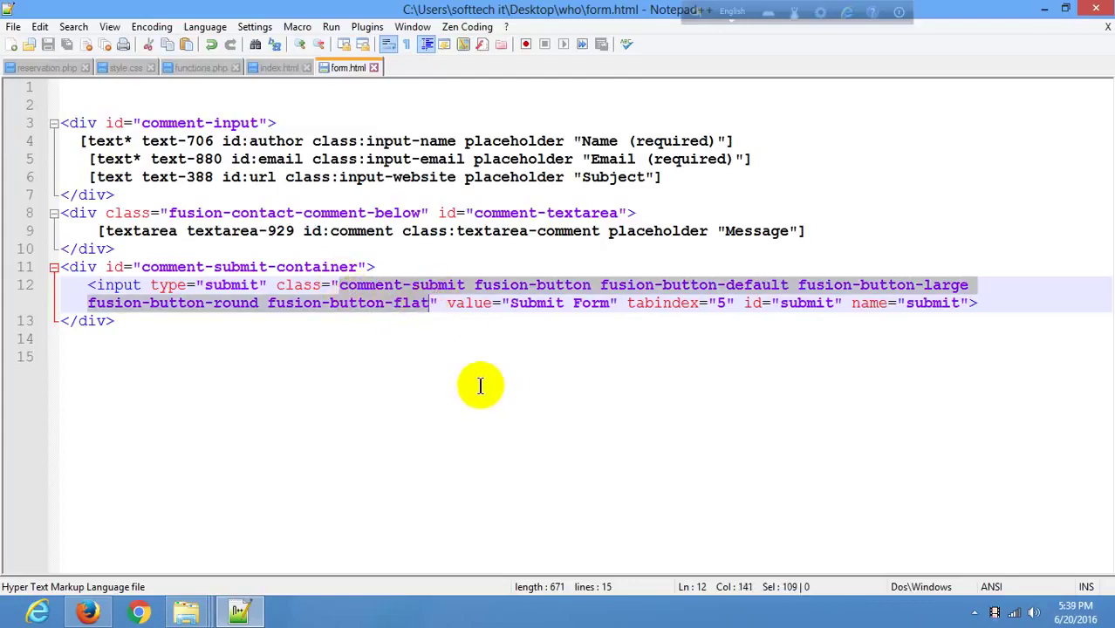
pyautogui.click(232, 615)
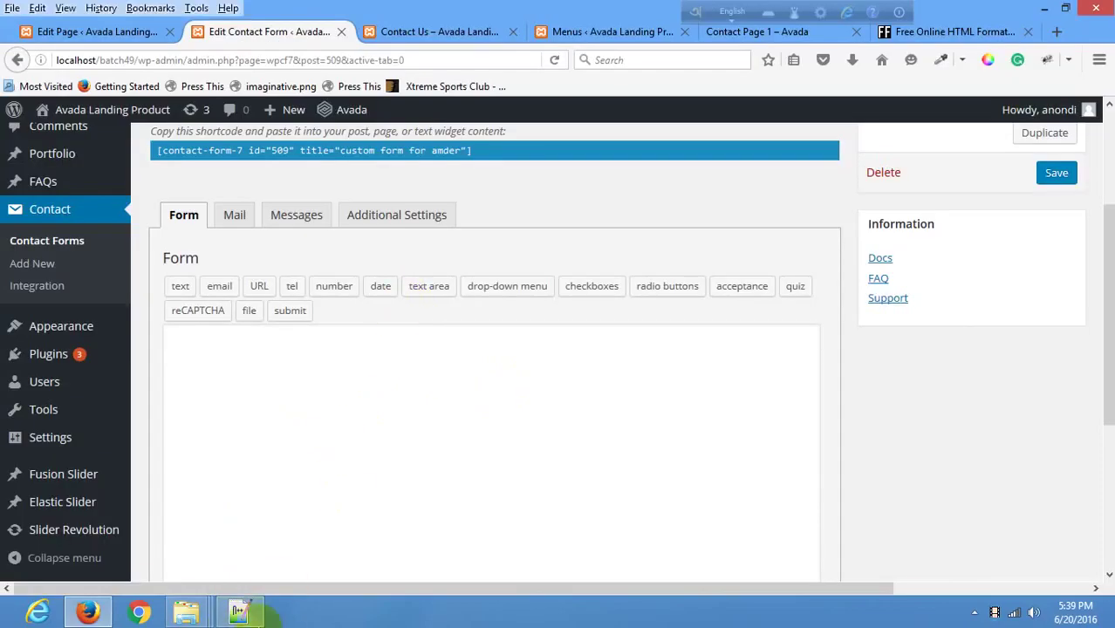
# Start a submit tag with the copied class list and the label 'Submit Form'.
pyautogui.click(295, 313)
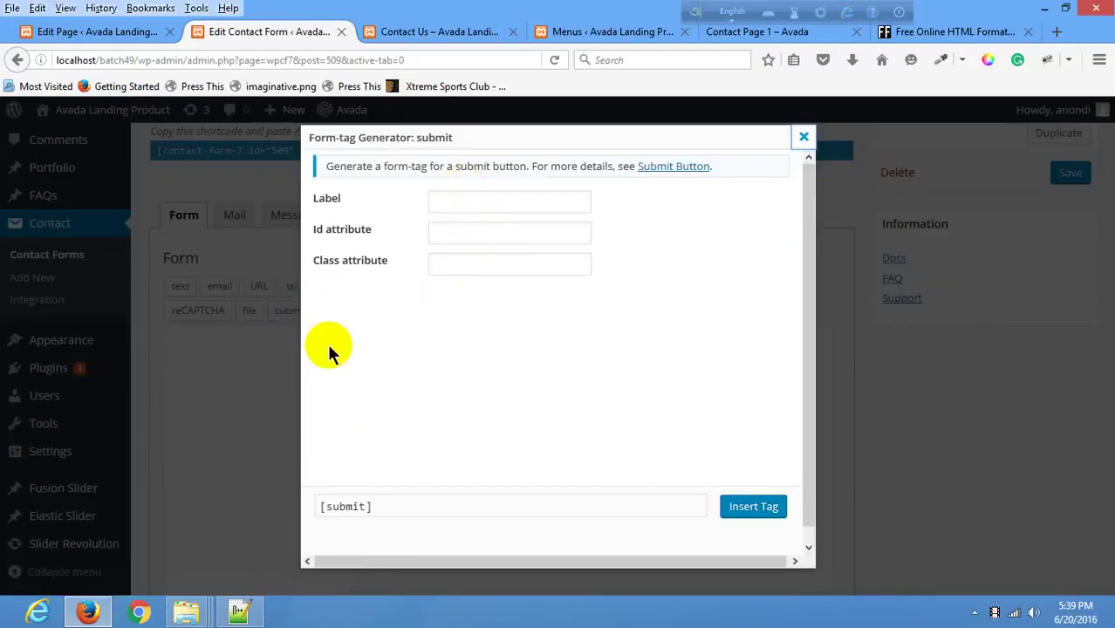
pyautogui.click(460, 261)
pyautogui.hotkey('ctrl', 'v')
pyautogui.click(239, 613)
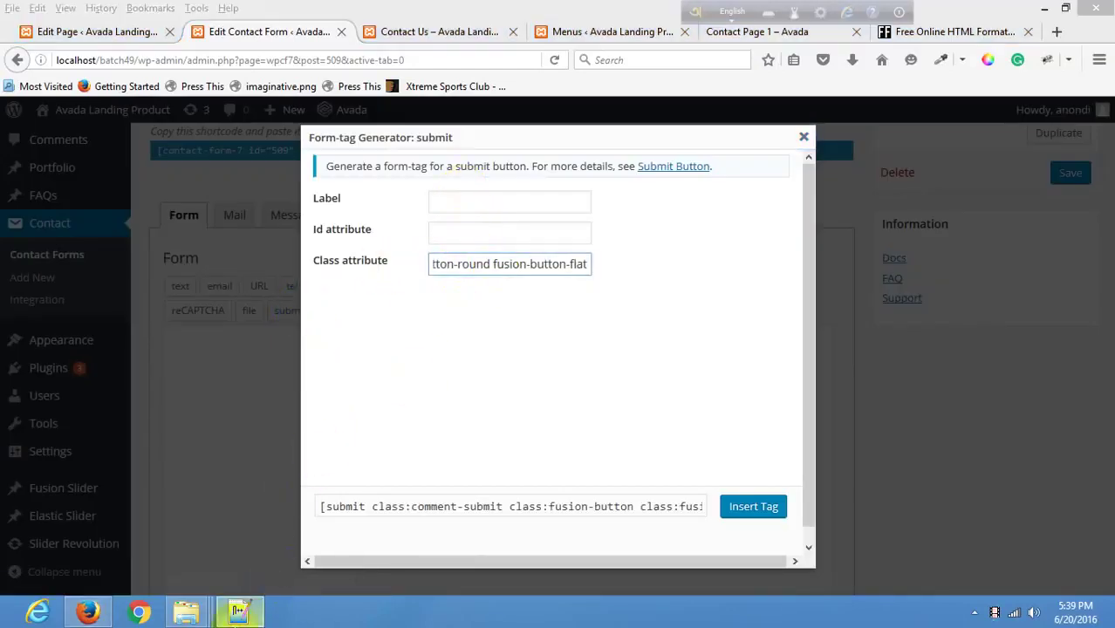
pyautogui.click(608, 302)
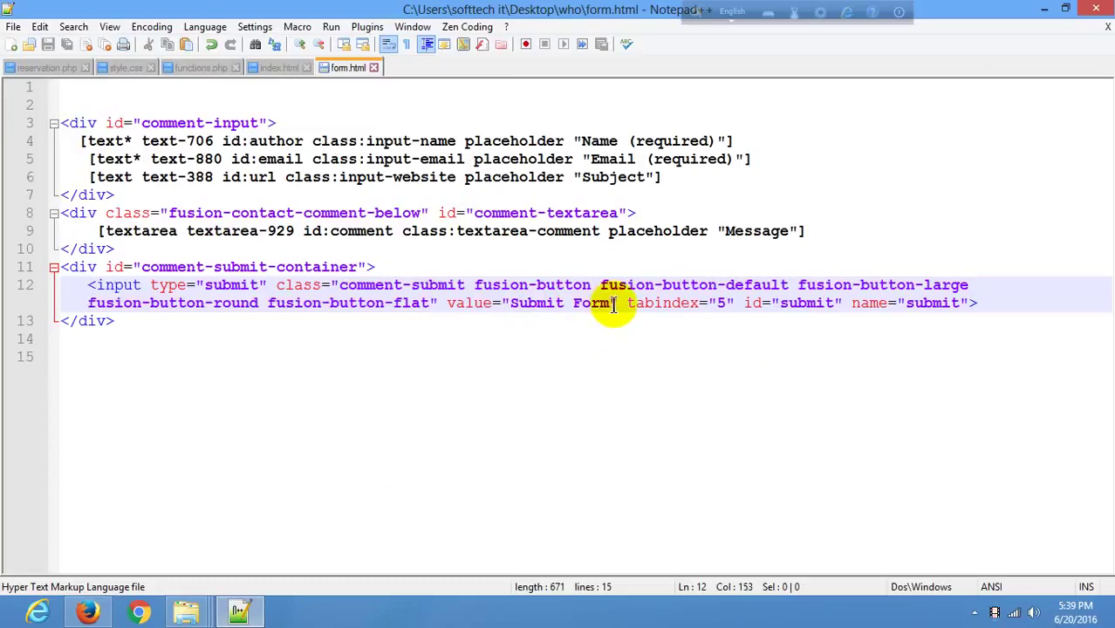
pyautogui.tripleClick(508, 291)
pyautogui.click(614, 296)
pyautogui.moveTo(613, 297); pyautogui.dragTo(514, 303)
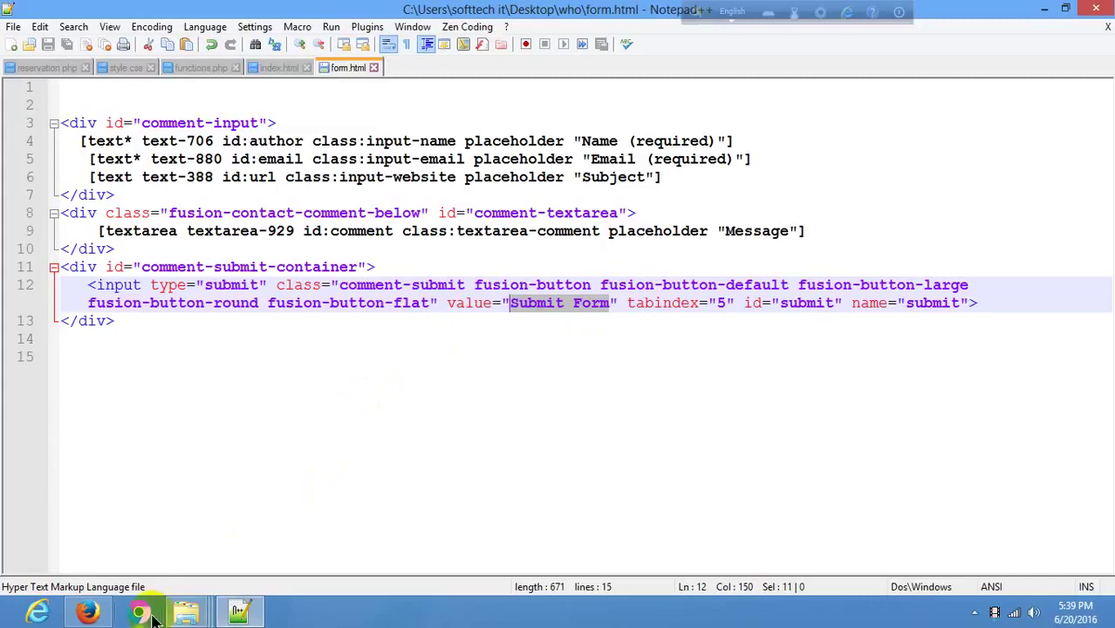
pyautogui.click(87, 613)
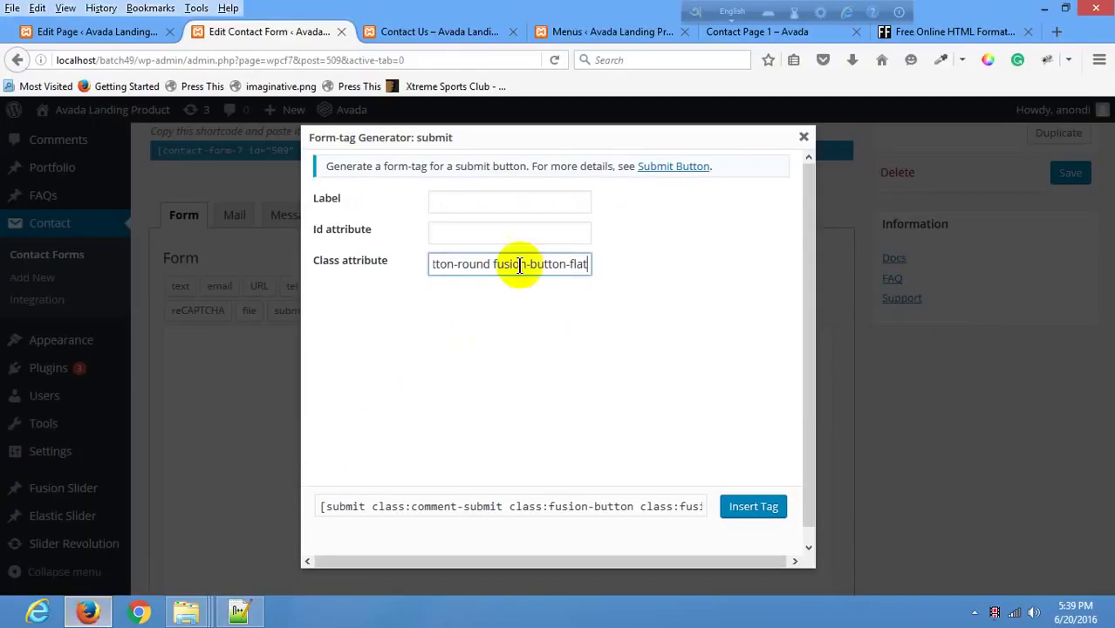
pyautogui.click(494, 203)
pyautogui.write('Submit Form')
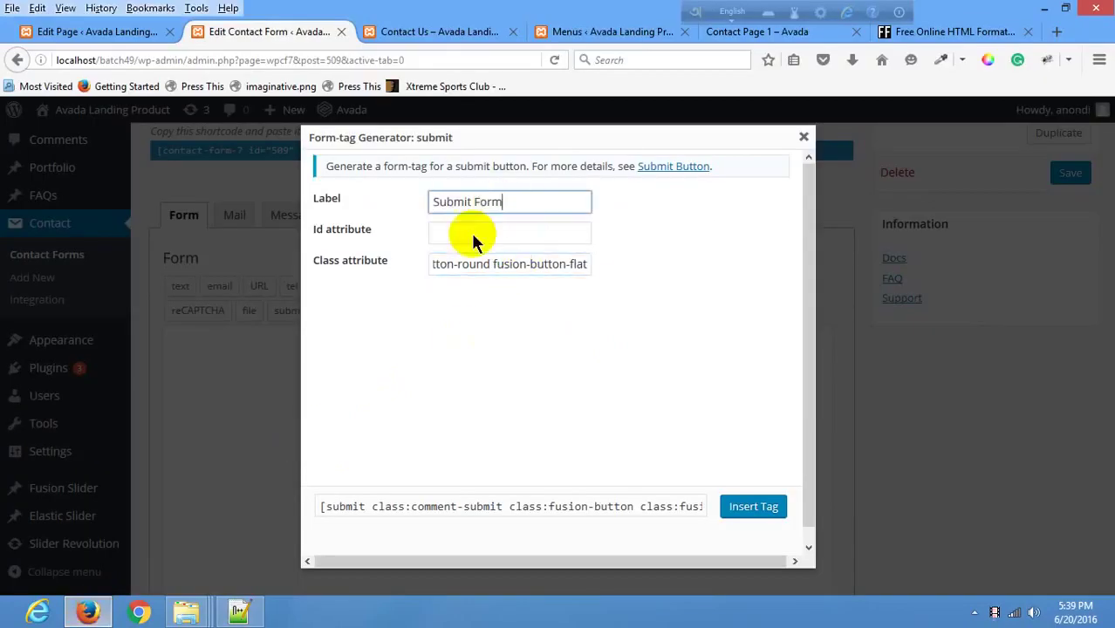
# Give the submit tag id submit and paste it over line 12's submit input.
pyautogui.click(239, 614)
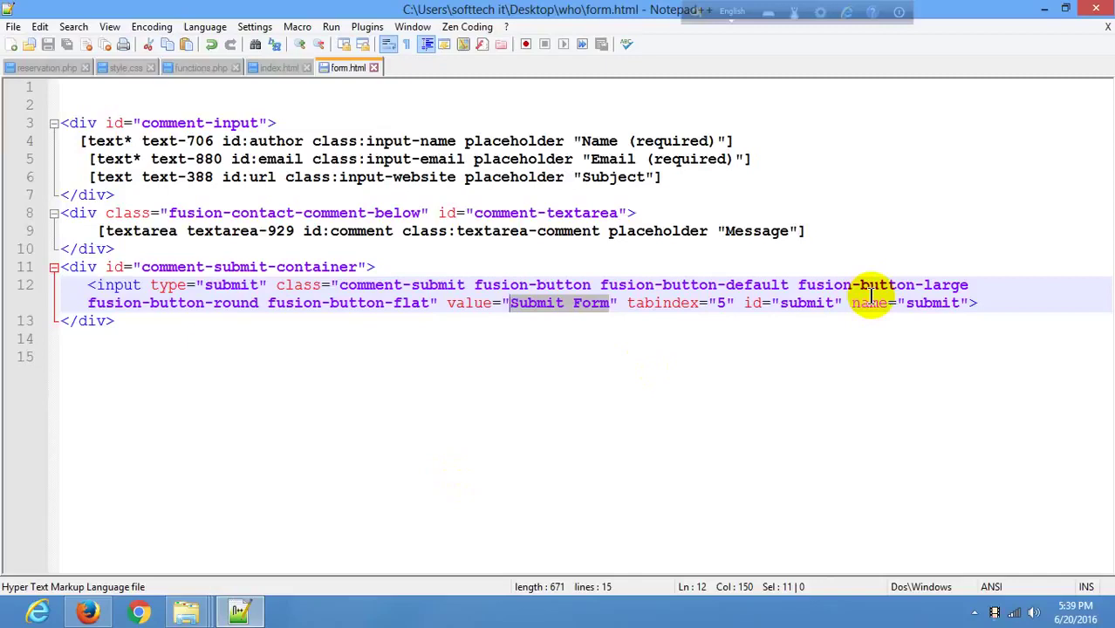
pyautogui.doubleClick(804, 303)
pyautogui.hotkey('ctrl', 'c')
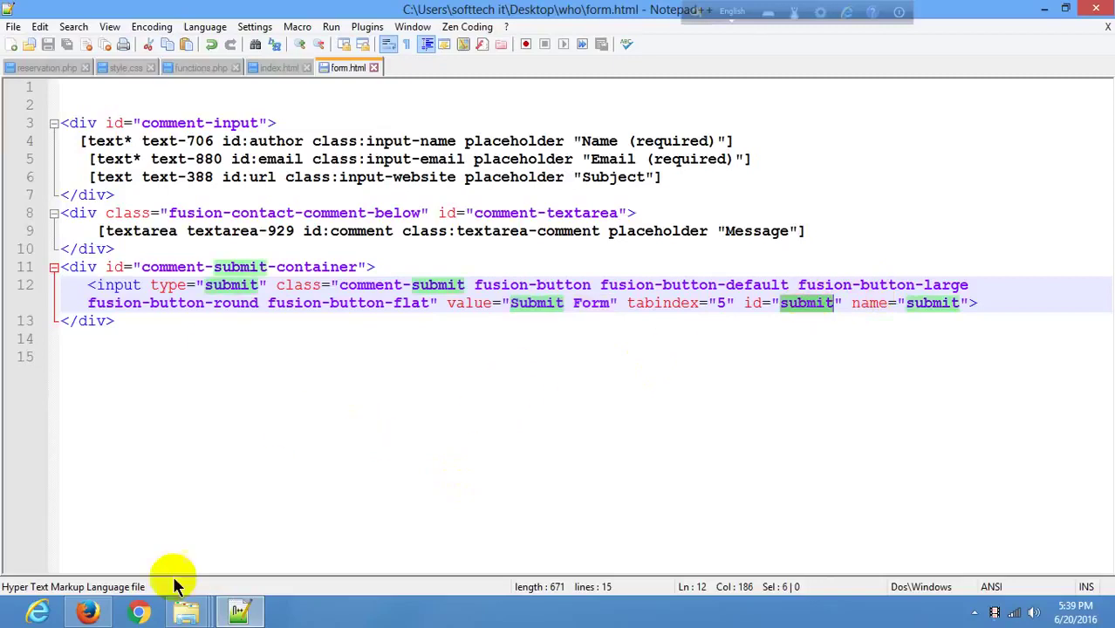
pyautogui.click(244, 611)
pyautogui.click(473, 230)
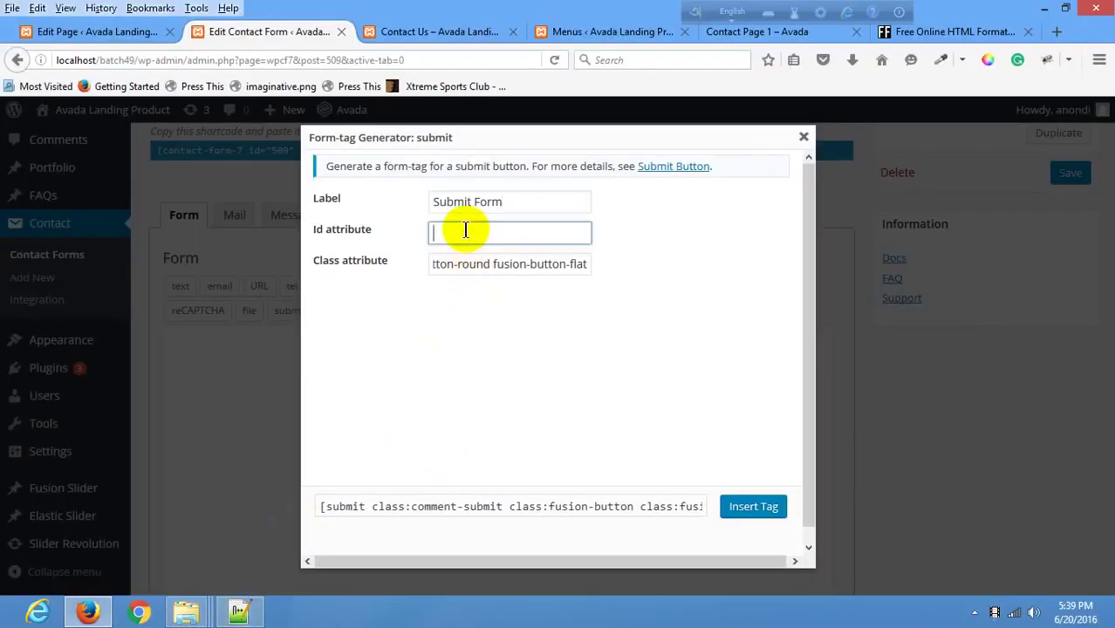
pyautogui.hotkey('ctrl', 'v')
pyautogui.click(453, 505)
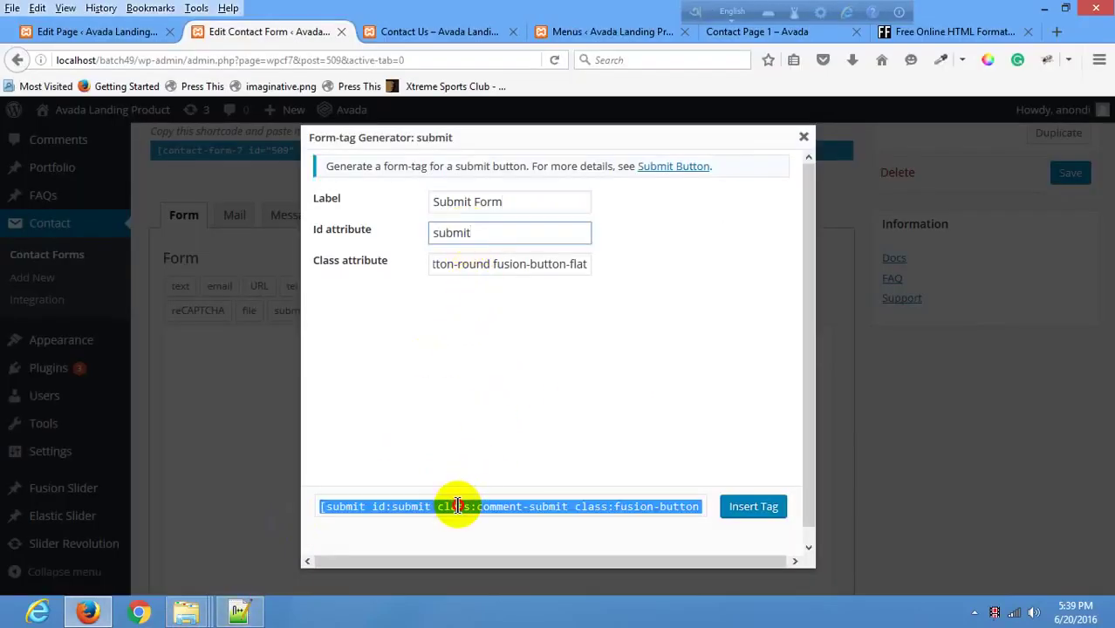
pyautogui.click(239, 610)
pyautogui.moveTo(86, 288); pyautogui.dragTo(1015, 298)
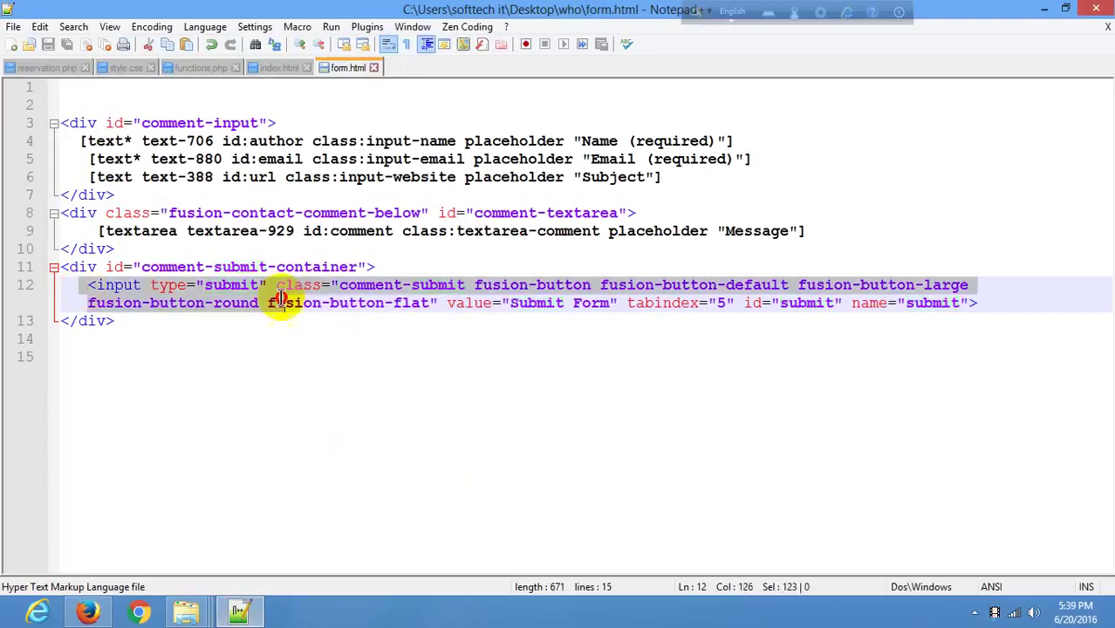
pyautogui.write('[submit id:submit class:comment-submit class:fusion-button class:fusion-button-default class:fusion-button-large class:fusion-button-round class:fusion-button-flat "Submit Form"]')
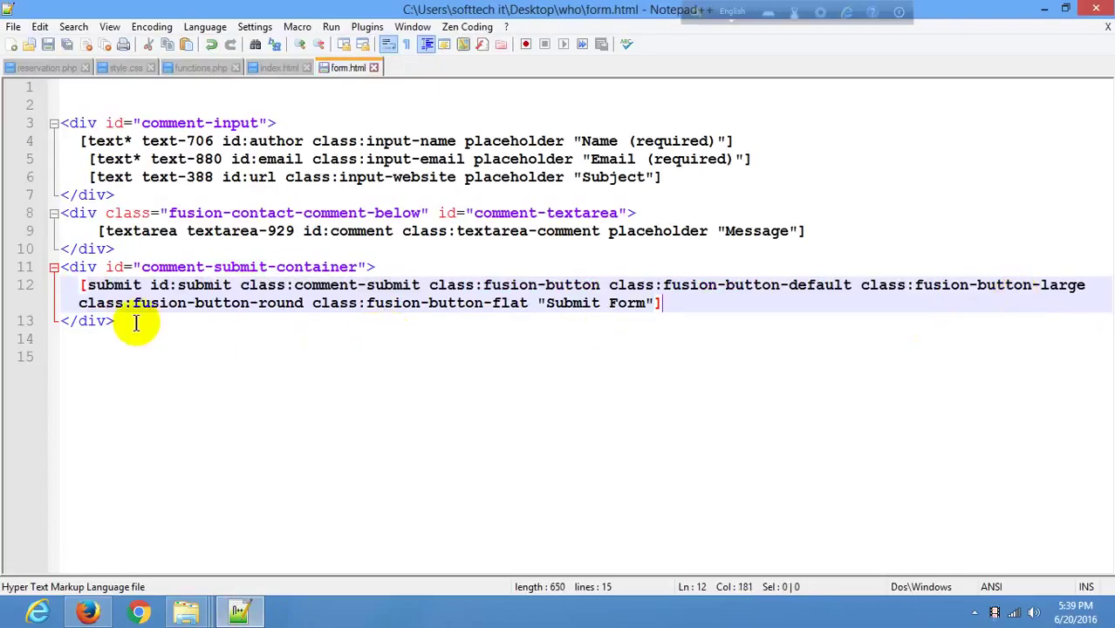
# Paste the full converted form markup into the Contact Form 7 template and save.
pyautogui.moveTo(116, 322); pyautogui.dragTo(2, 122)
pyautogui.hotkey('ctrl', 'c')
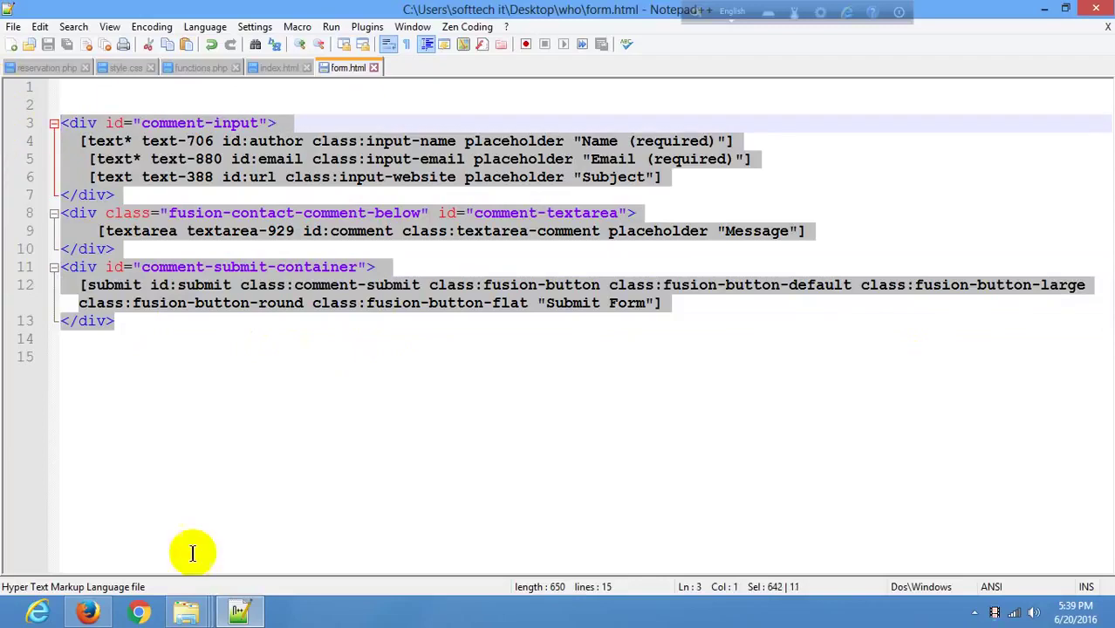
pyautogui.click(89, 610)
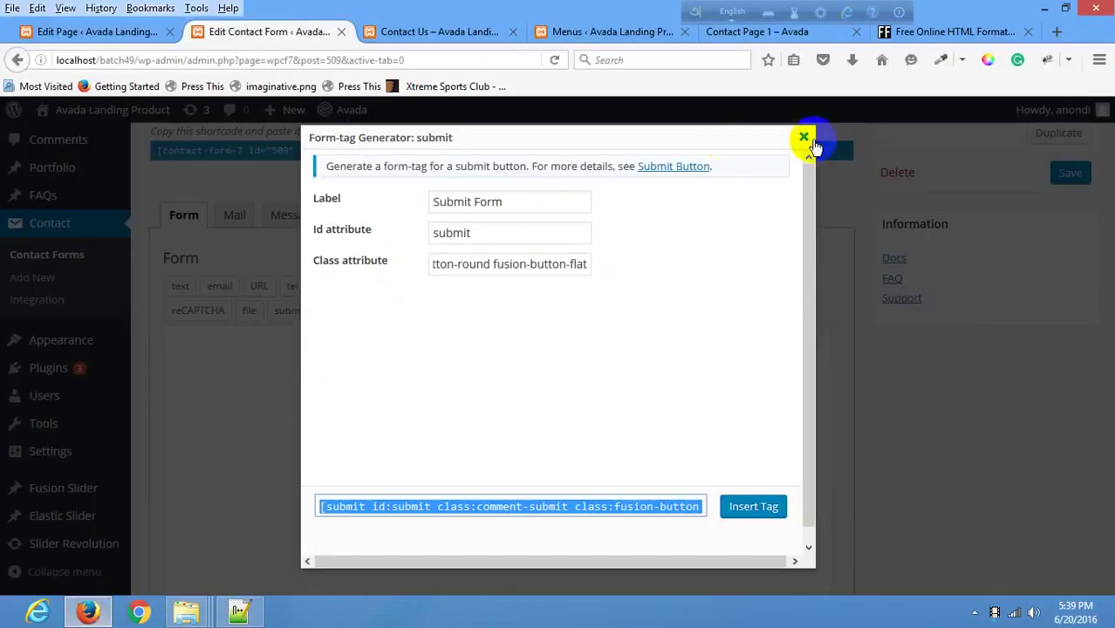
pyautogui.click(804, 137)
pyautogui.click(251, 416)
pyautogui.hotkey('ctrl', 'v')
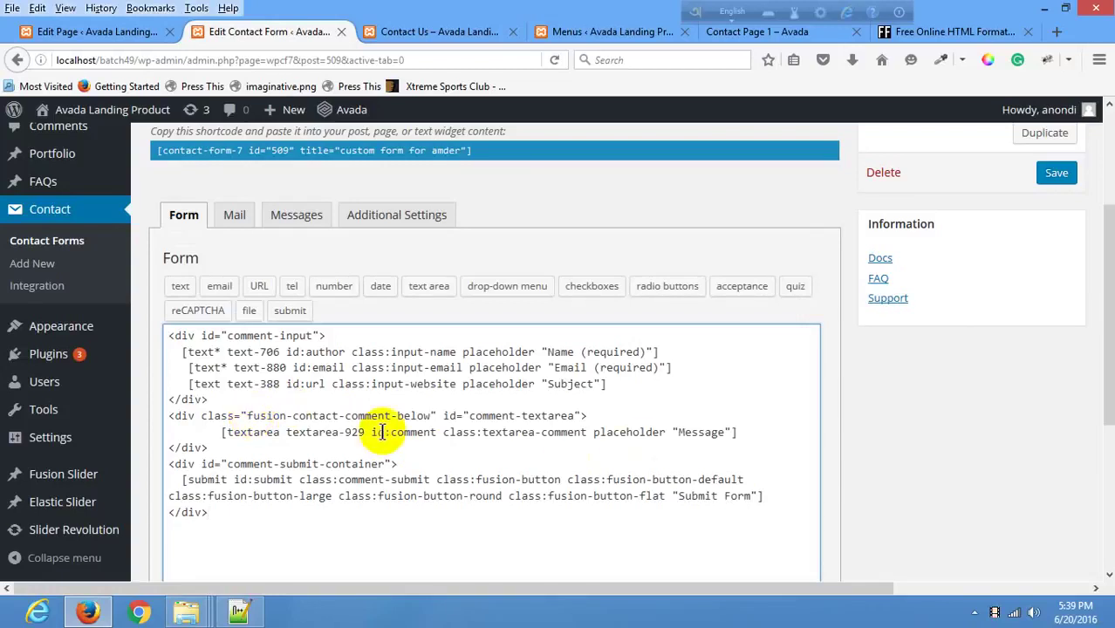
pyautogui.click(1063, 174)
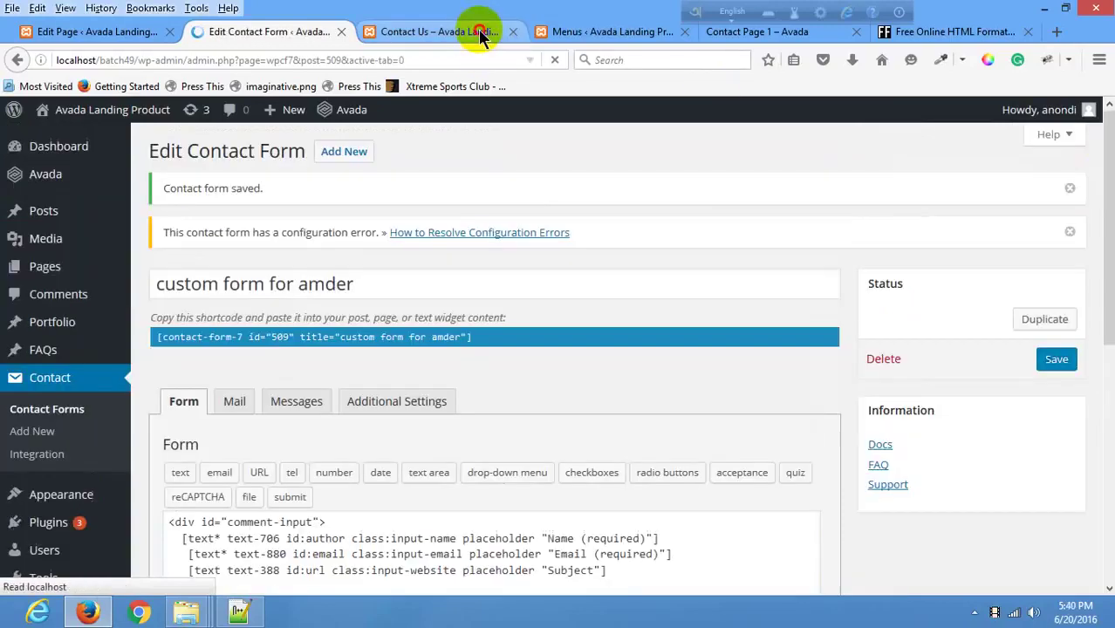
# Reload the Contact Us page so it shows the updated form.
pyautogui.click(481, 34)
pyautogui.click(567, 31)
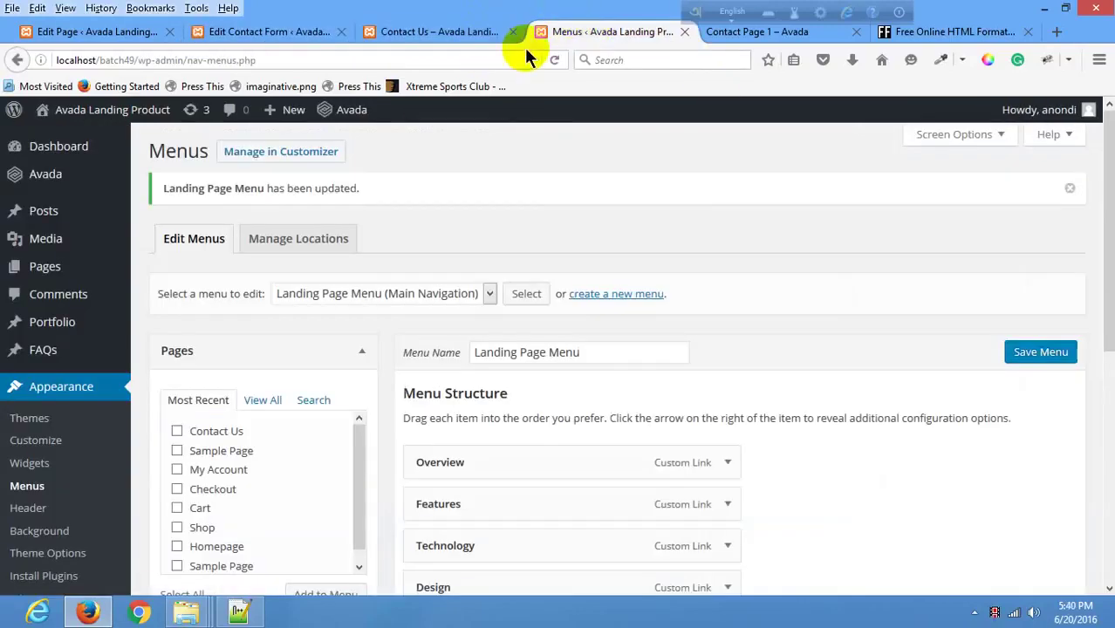
pyautogui.click(450, 33)
pyautogui.rightClick(317, 174)
pyautogui.click(419, 188)
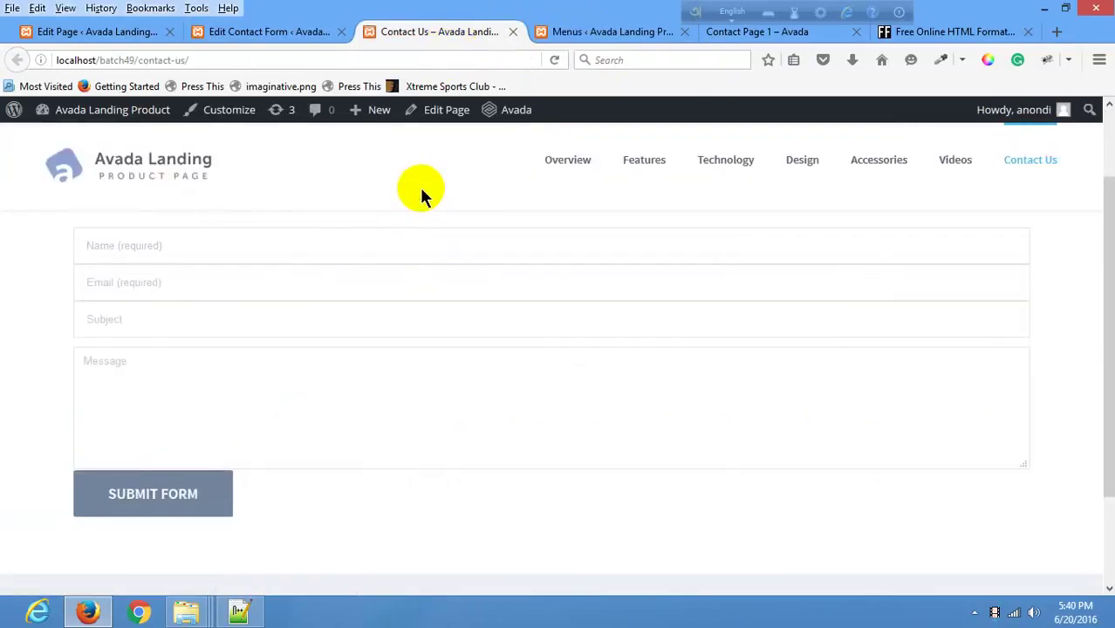
# Check the Name, Email, Subject and Message fields on the reloaded form.
pyautogui.click(278, 380)
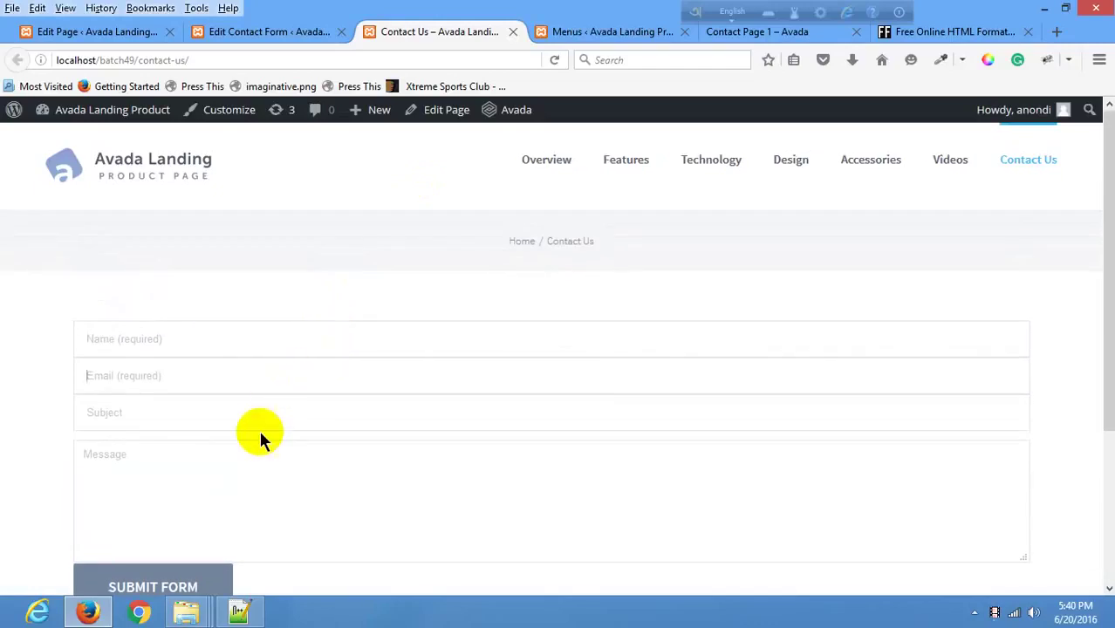
pyautogui.click(271, 341)
pyautogui.click(221, 399)
pyautogui.click(261, 341)
pyautogui.scroll(-2, 469, 510)
pyautogui.click(283, 326)
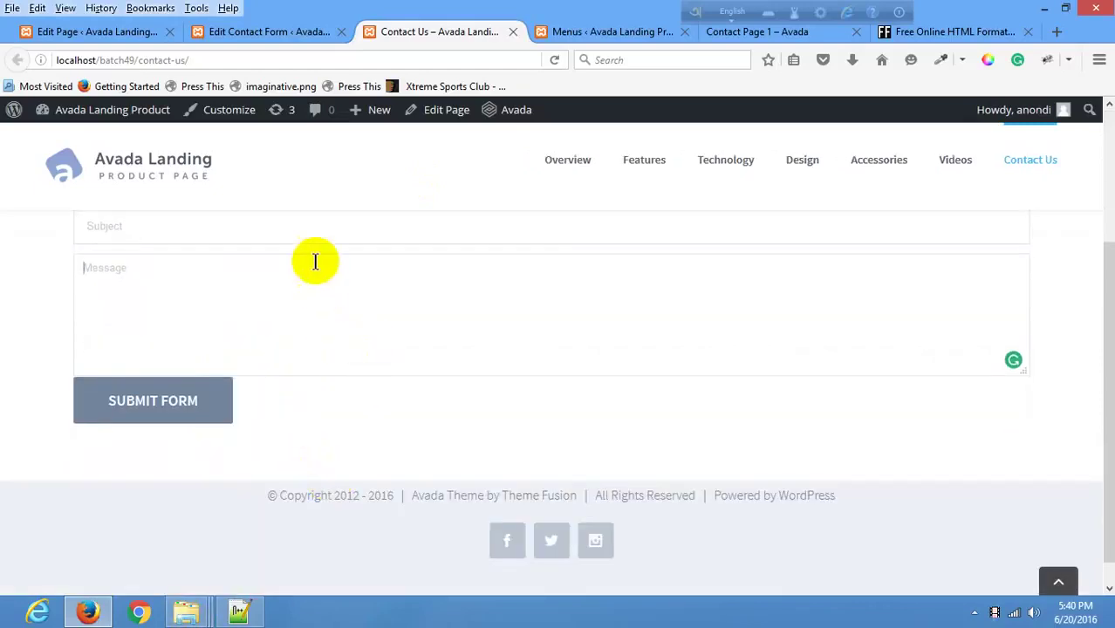
pyautogui.scroll(2, 327, 297)
pyautogui.rightClick(267, 324)
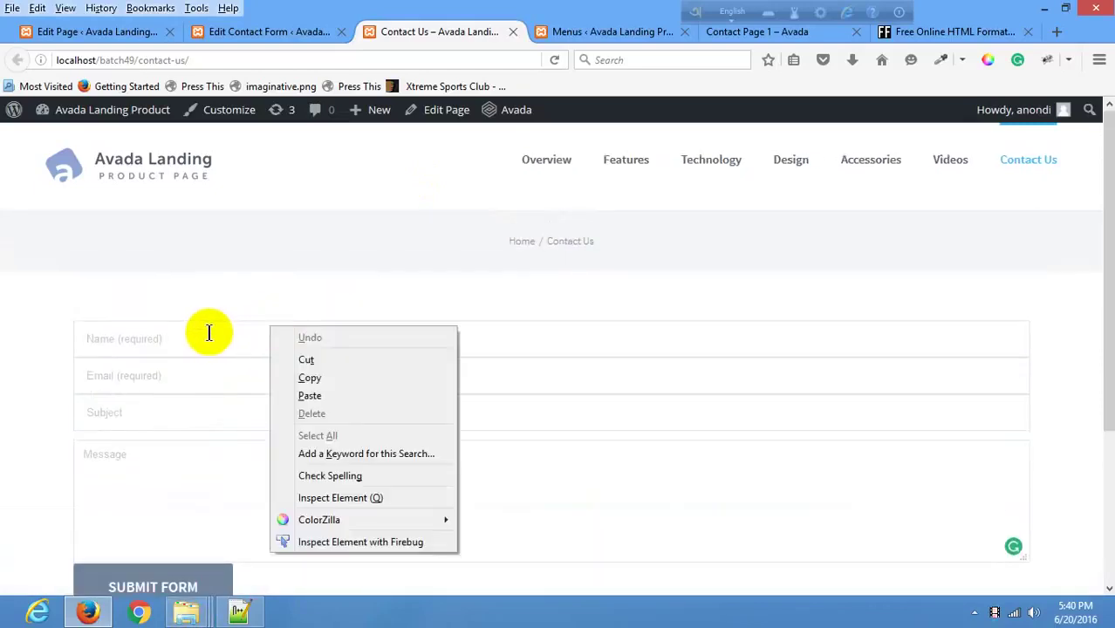
pyautogui.click(241, 290)
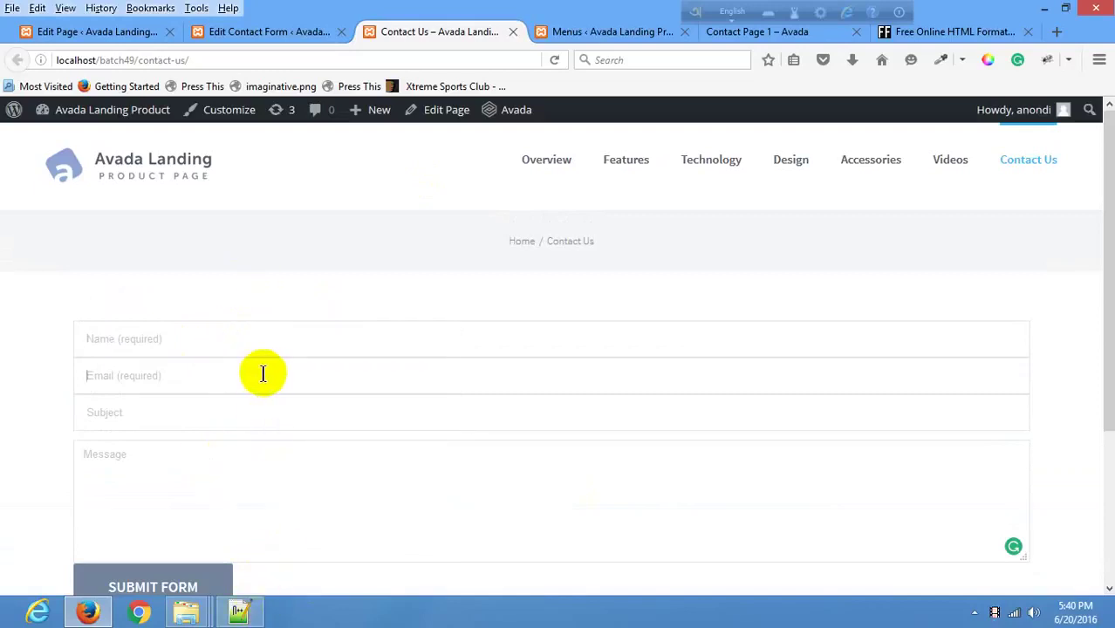
pyautogui.scroll(-1, 253, 358)
pyautogui.scroll(-1, 253, 358)
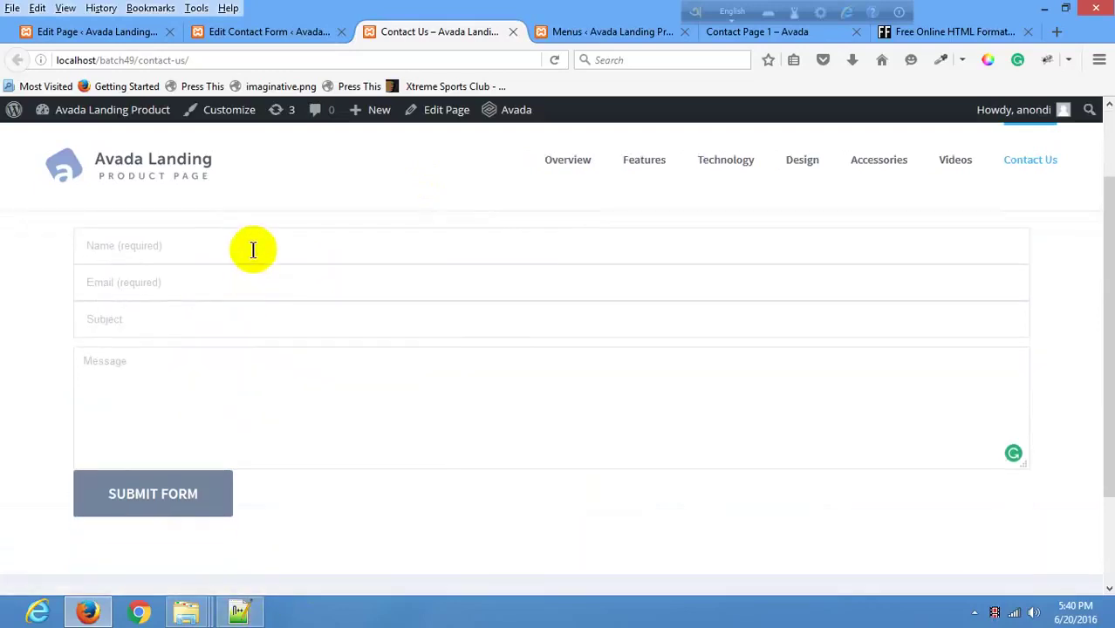
# Fill the fields with test text ('rfgt', 'rfg', 'rfg', 'rfgr') and submit the form.
pyautogui.write('rfgt')
pyautogui.click(211, 297)
pyautogui.write('rfg')
pyautogui.click(207, 350)
pyautogui.write('rfg')
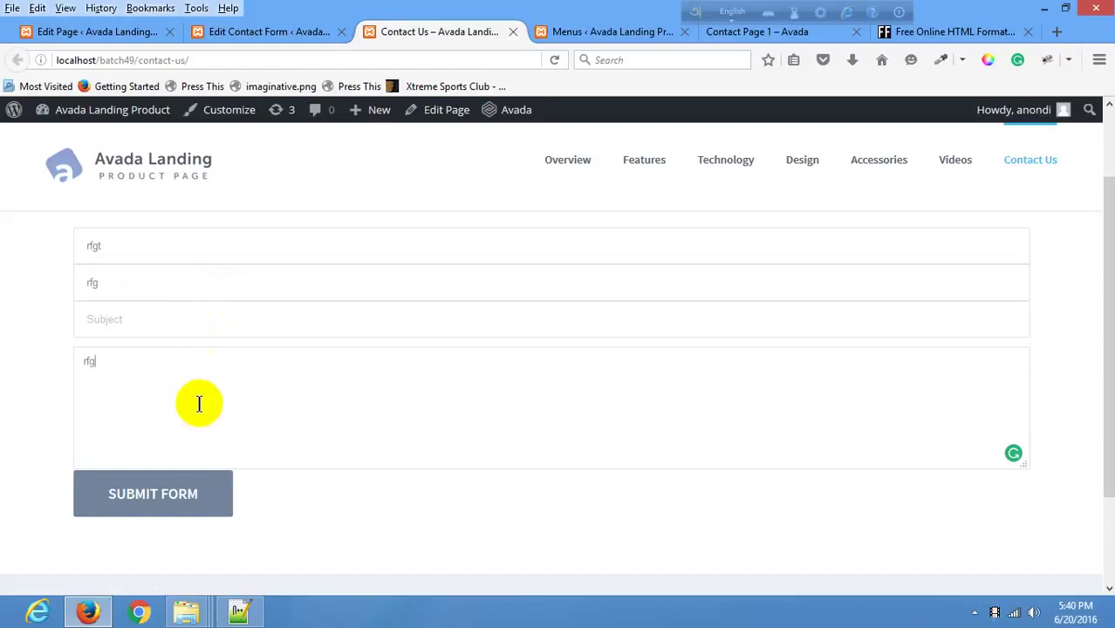
pyautogui.click(170, 321)
pyautogui.write('rfgr')
pyautogui.click(147, 486)
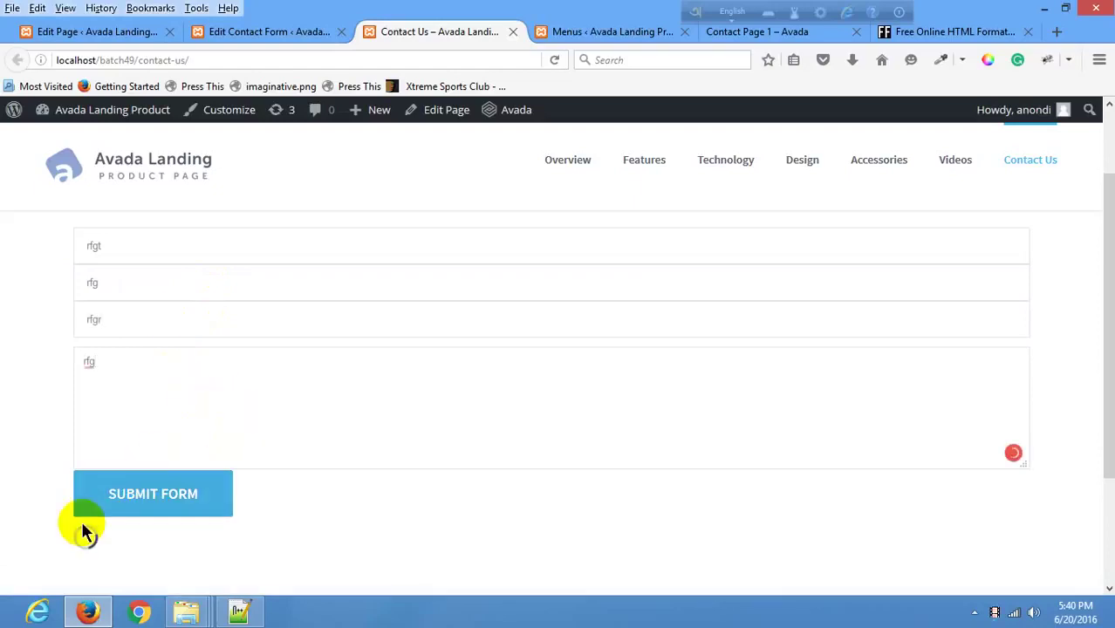
pyautogui.scroll(-2, 20, 485)
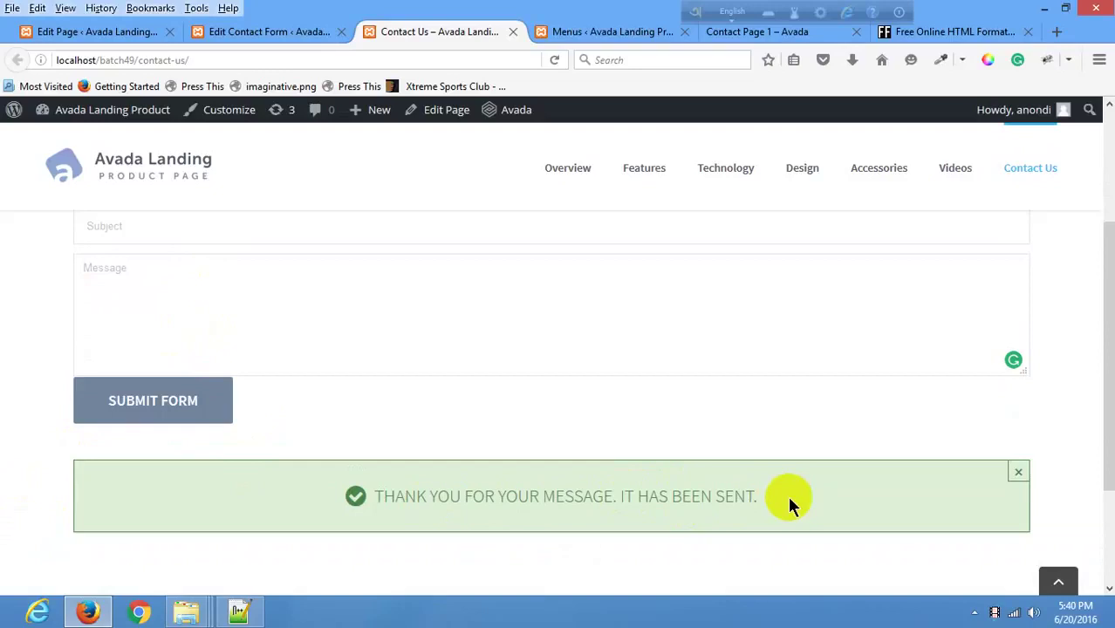
# Replace the Mail tab's To address with a new Gmail recipient and save the form.
pyautogui.click(252, 33)
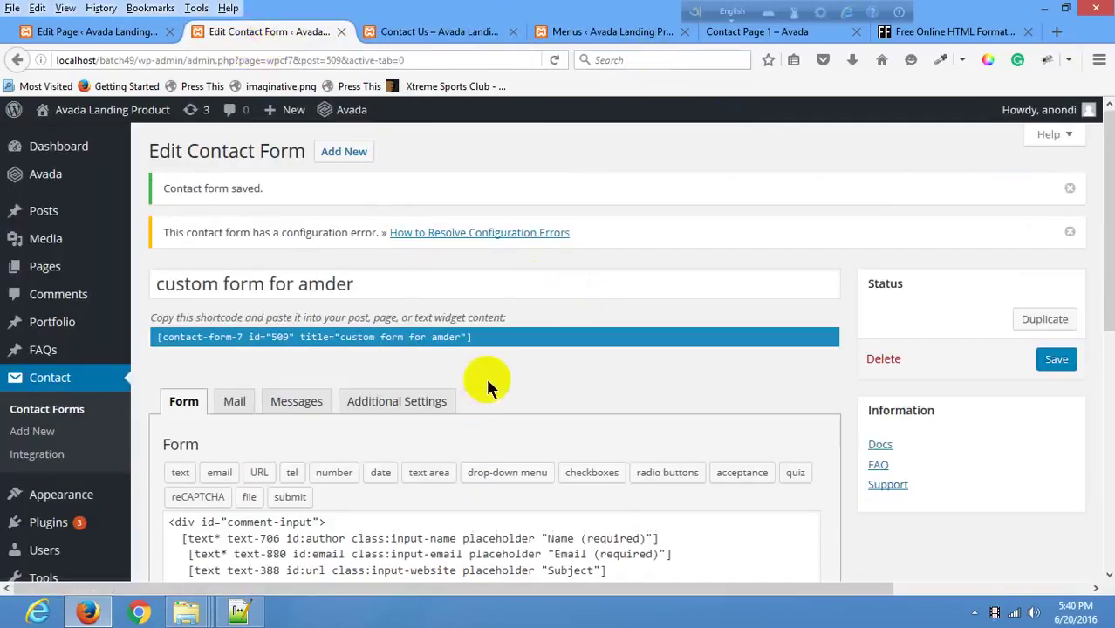
pyautogui.scroll(-3, 486, 377)
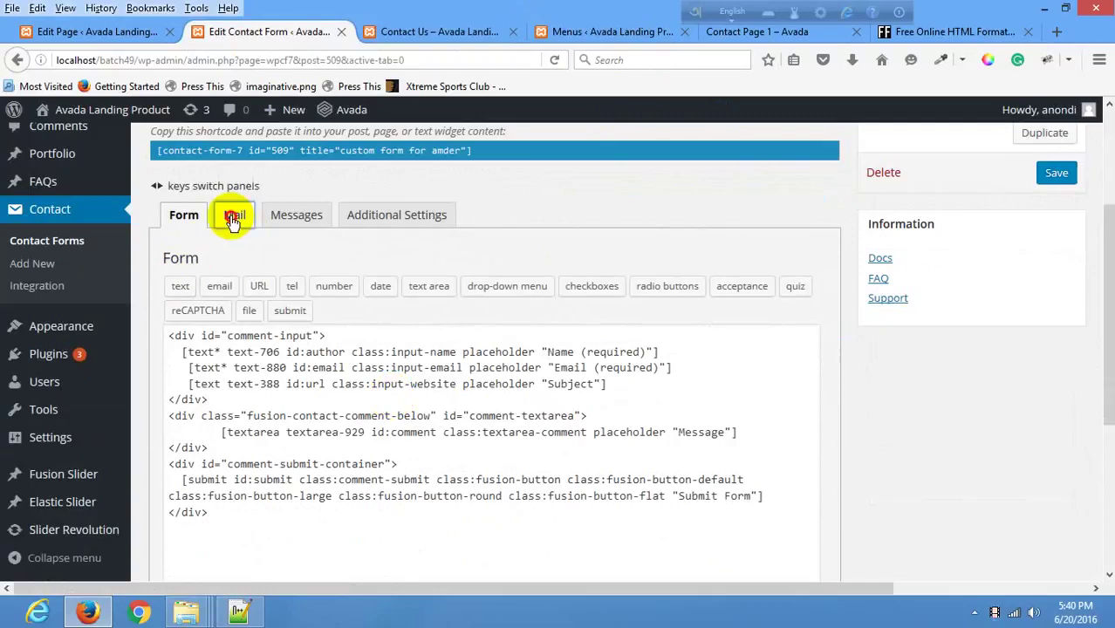
pyautogui.click(233, 216)
pyautogui.moveTo(379, 350); pyautogui.dragTo(223, 366)
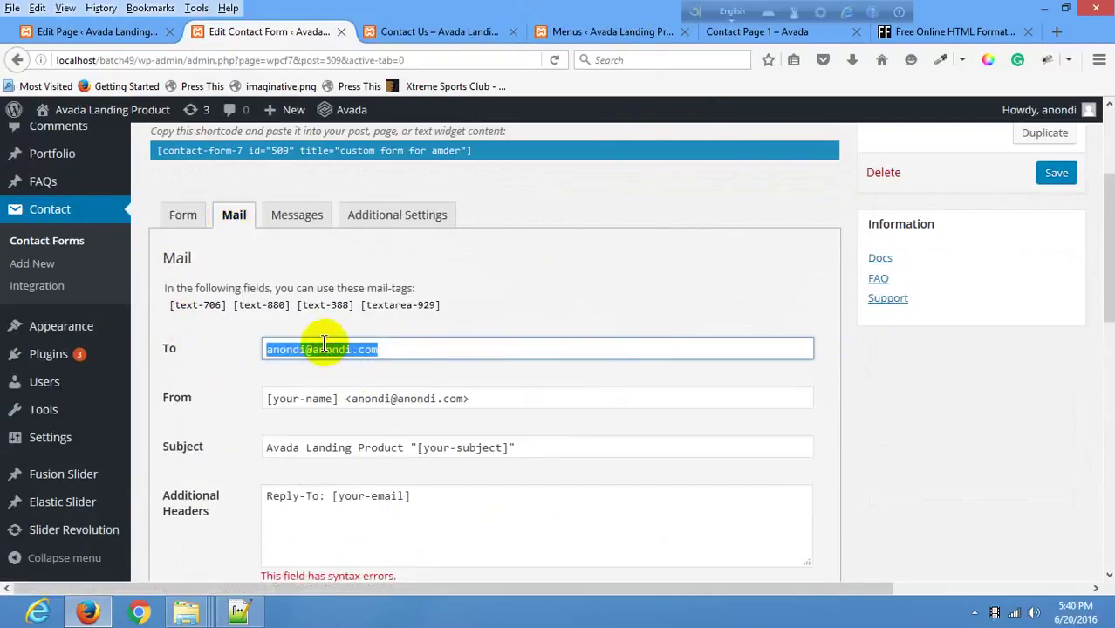
pyautogui.moveTo(266, 349); pyautogui.dragTo(305, 349)
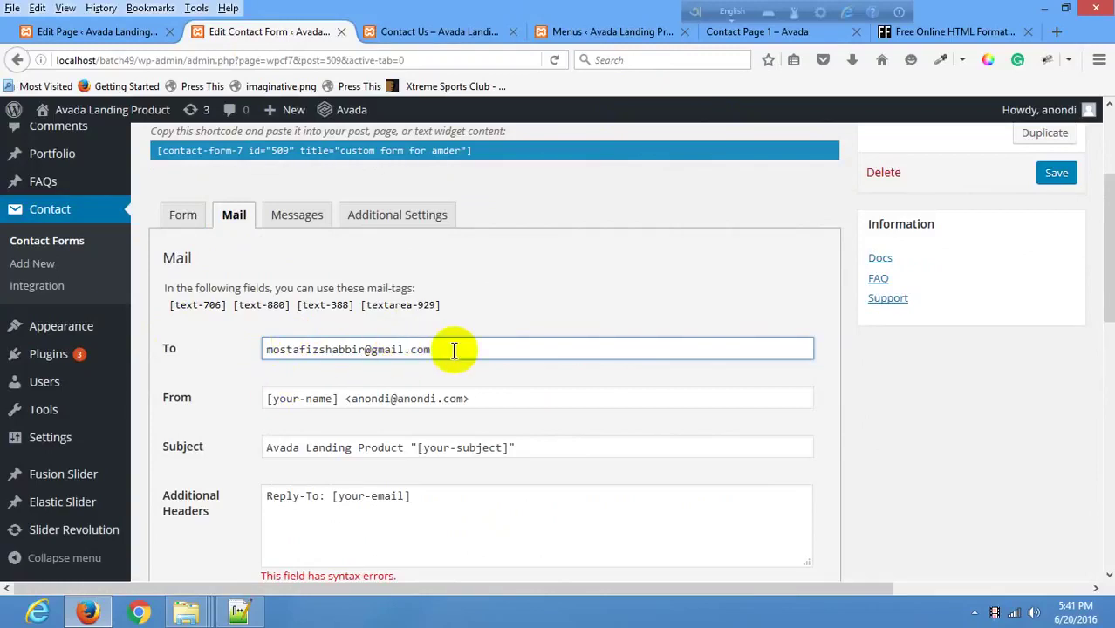
pyautogui.click(1053, 174)
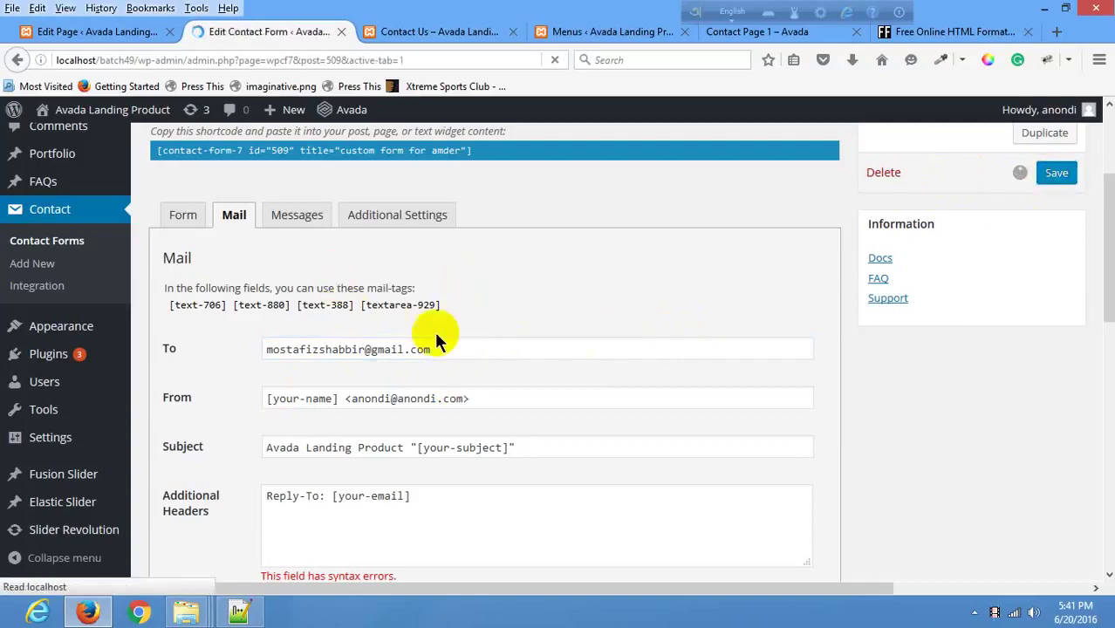
# Find the name field's tag, text-706, in the form template code.
pyautogui.scroll(-5, 436, 325)
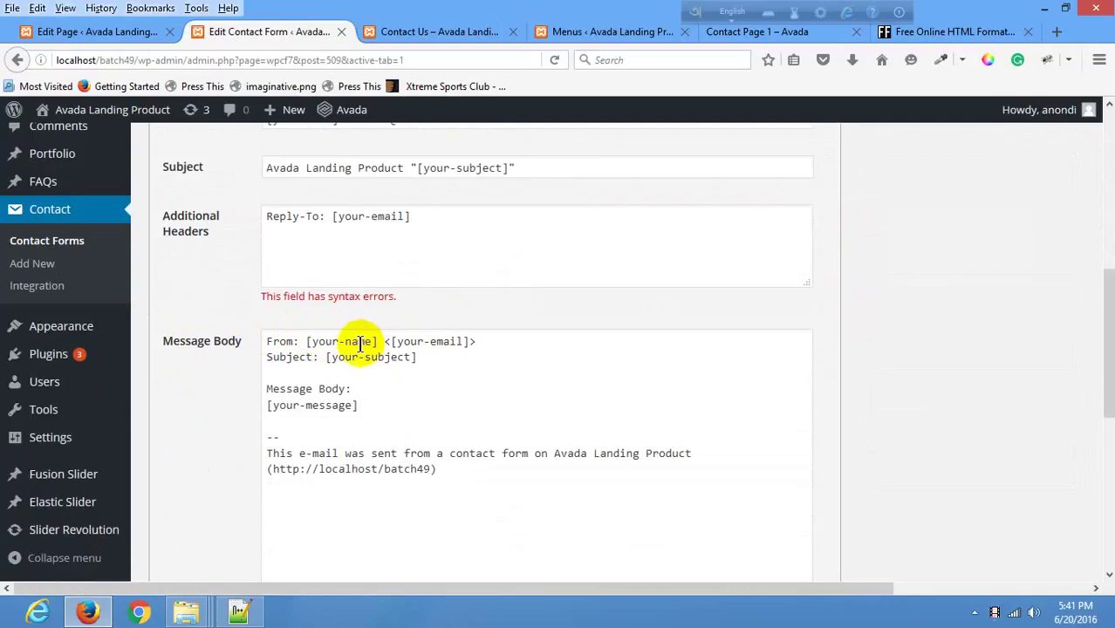
pyautogui.scroll(5, 324, 349)
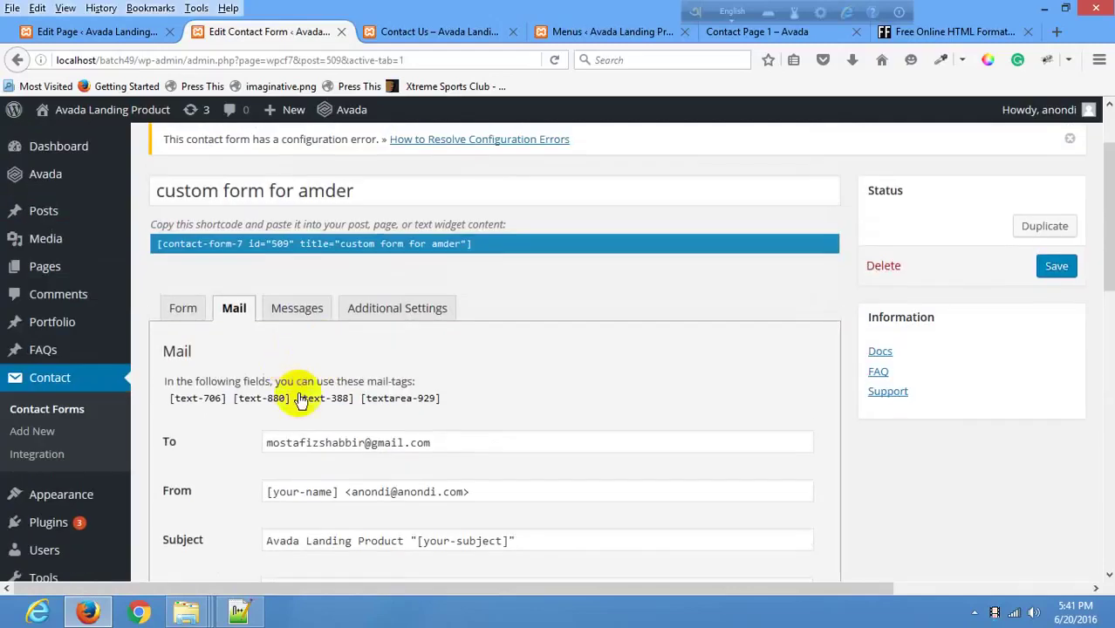
pyautogui.click(193, 313)
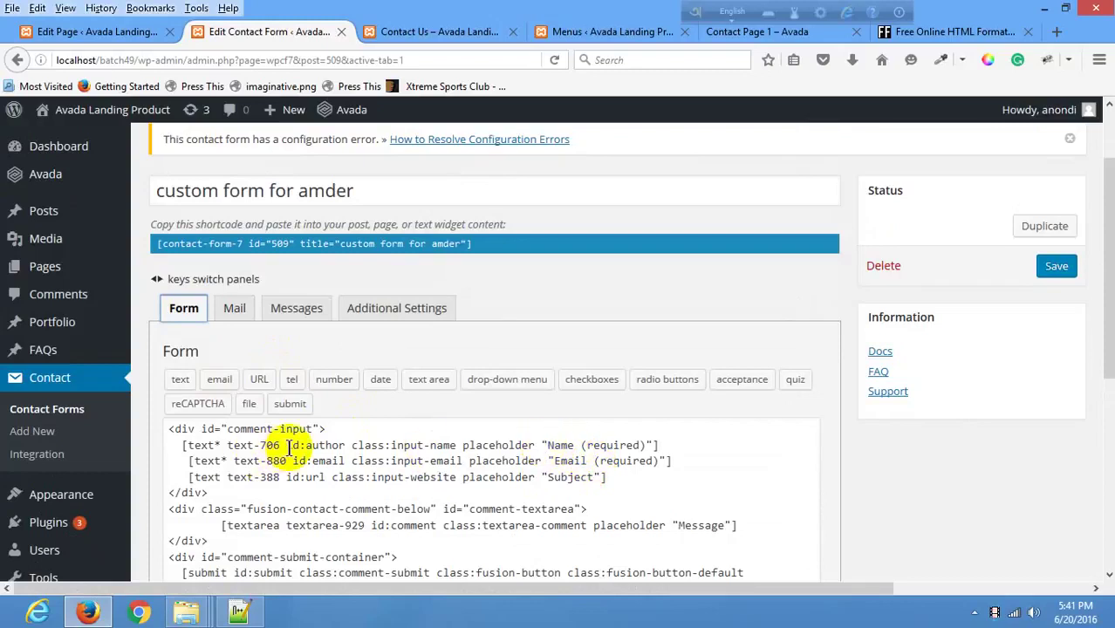
pyautogui.click(245, 445)
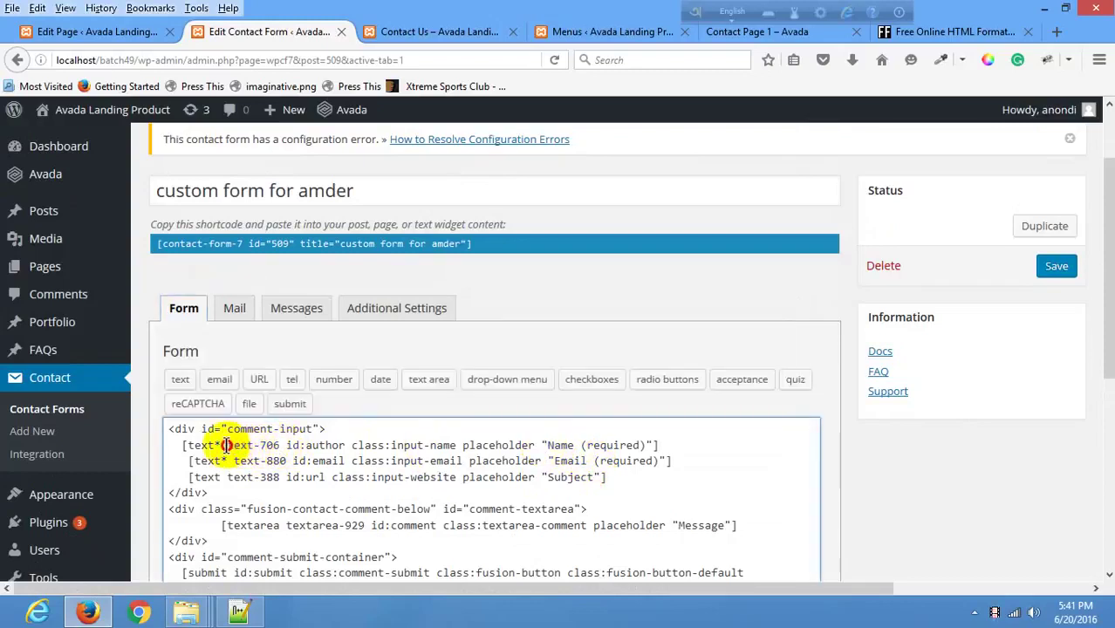
pyautogui.moveTo(227, 446); pyautogui.dragTo(283, 445)
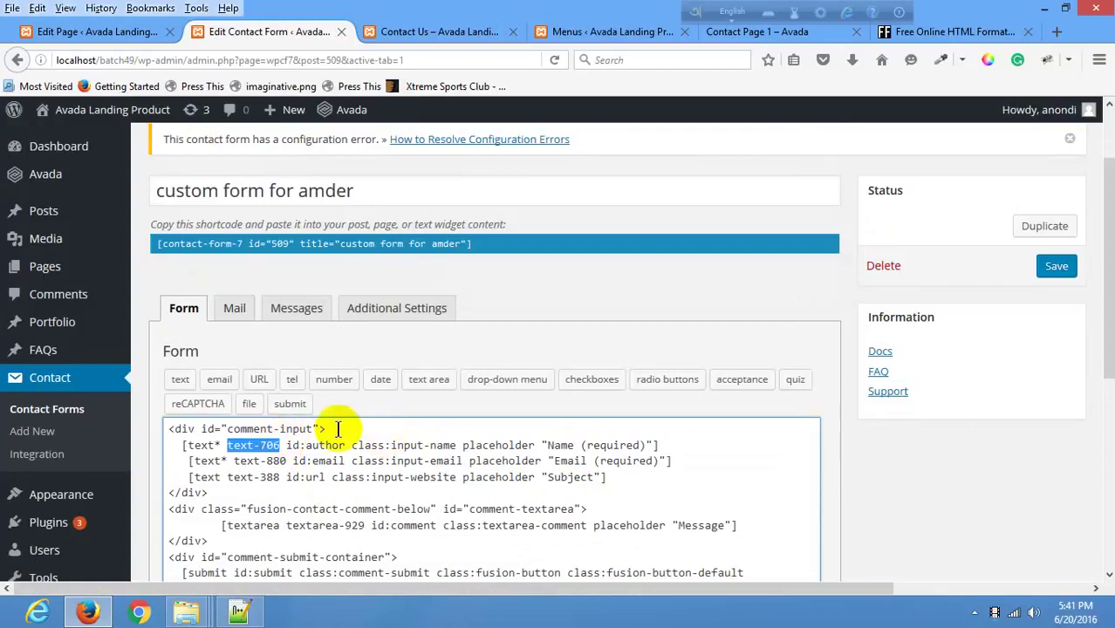
pyautogui.click(233, 308)
# Place the caret after [your-name] on the Message Body's From line.
pyautogui.scroll(-5, 399, 522)
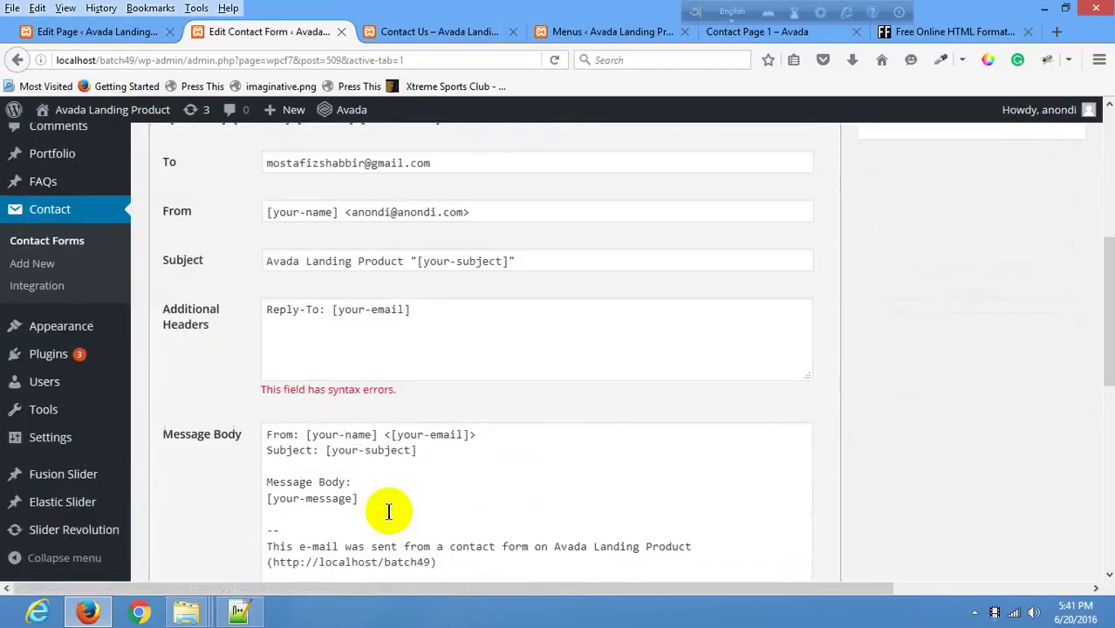
pyautogui.scroll(-2, 390, 509)
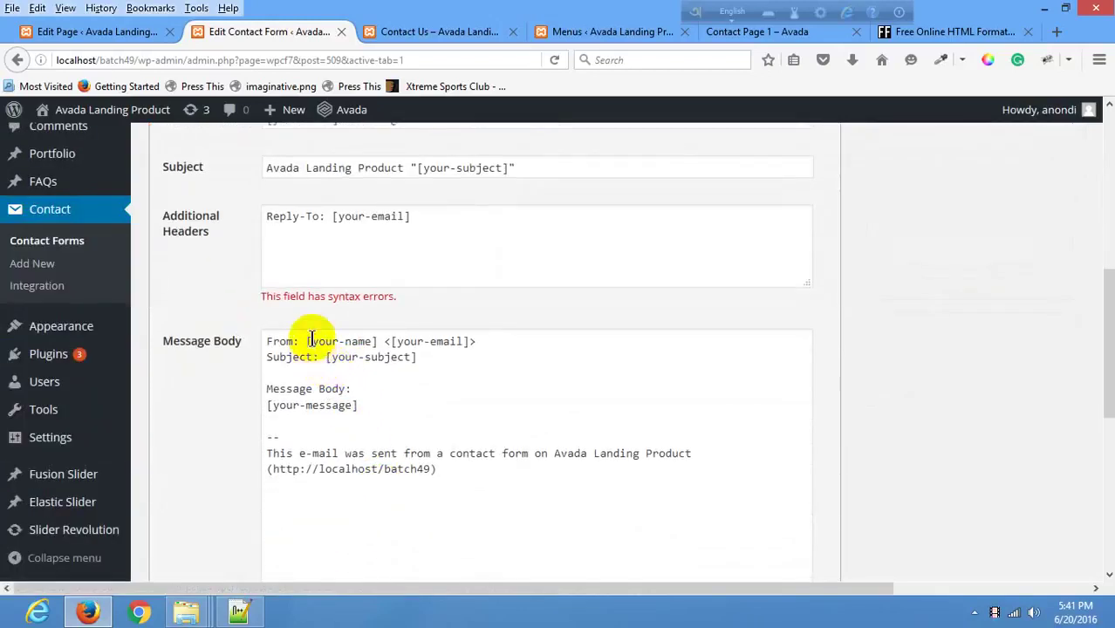
pyautogui.click(362, 341)
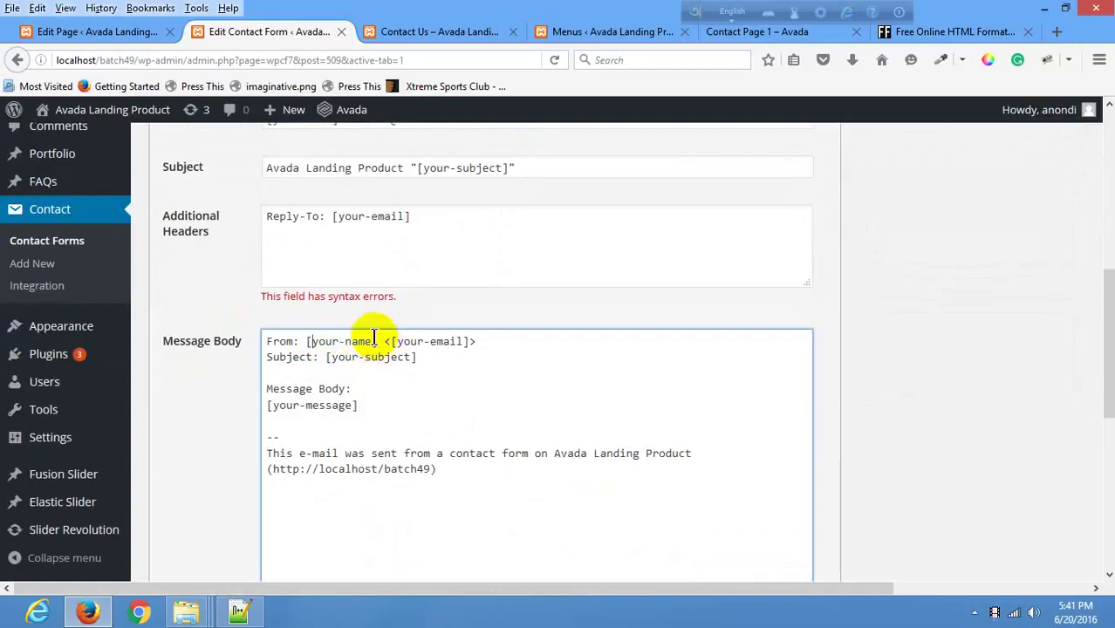
pyautogui.click(375, 341)
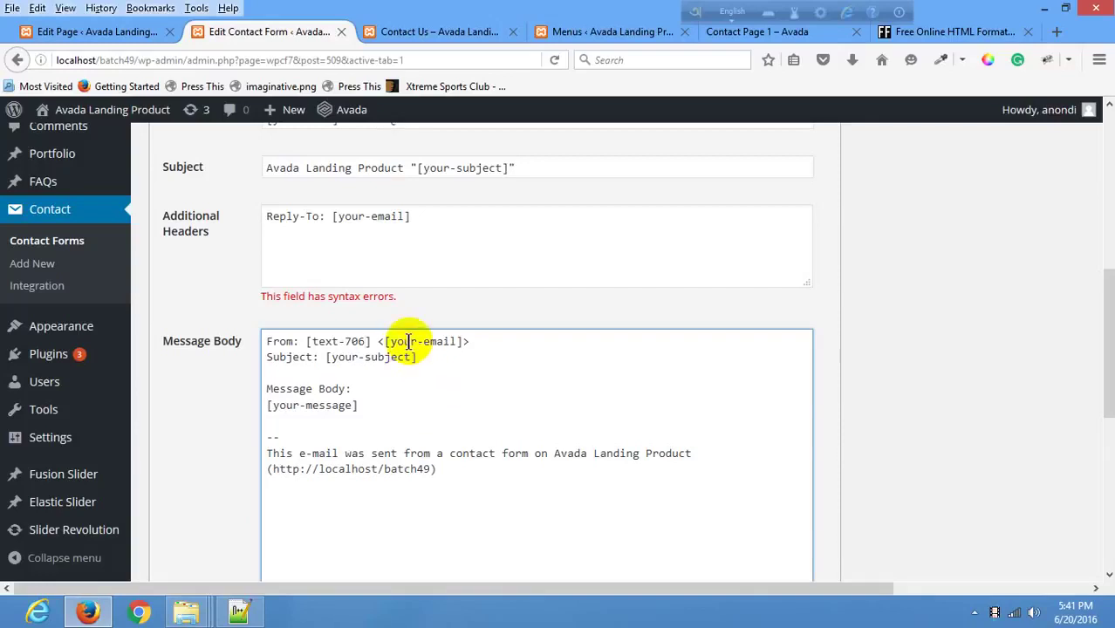
pyautogui.scroll(7, 449, 307)
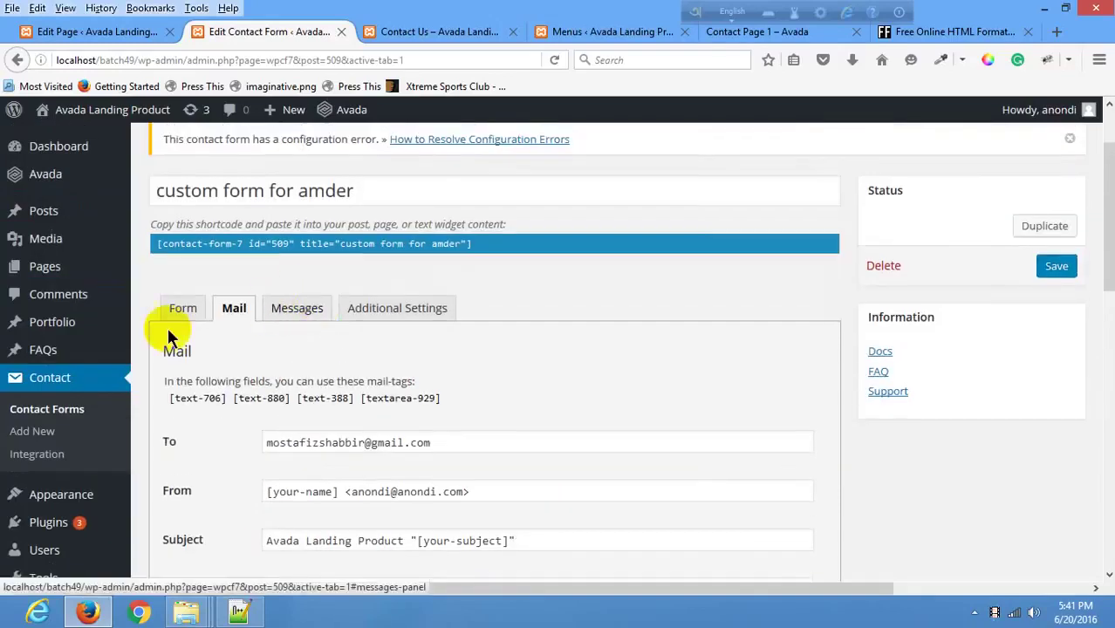
# Recheck the template's field tags and begin editing the From line for [text-880].
pyautogui.click(187, 307)
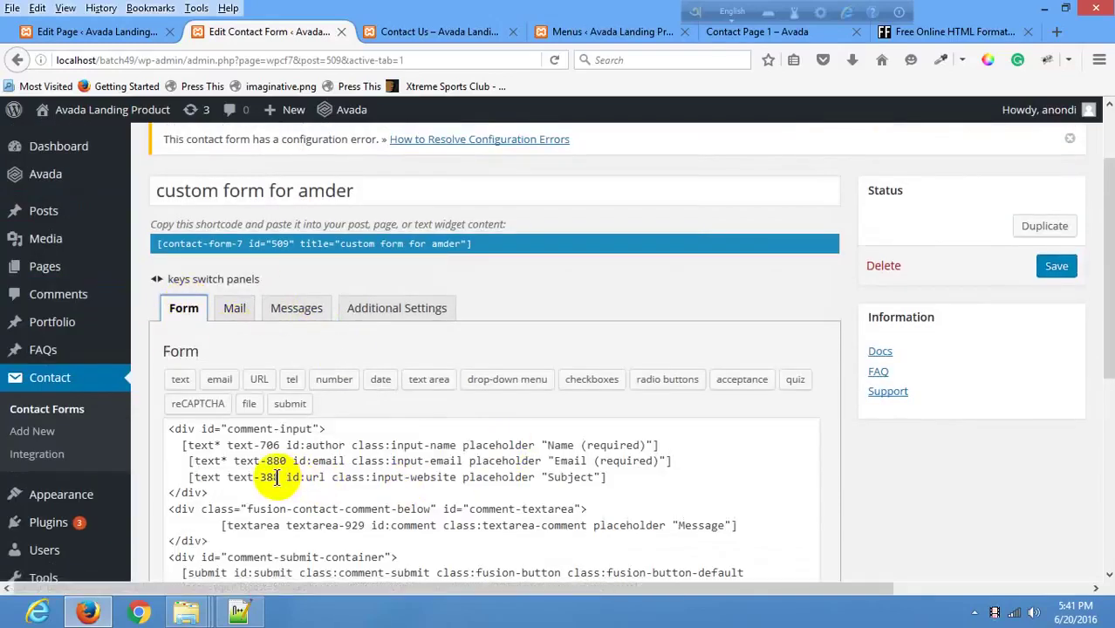
pyautogui.click(335, 462)
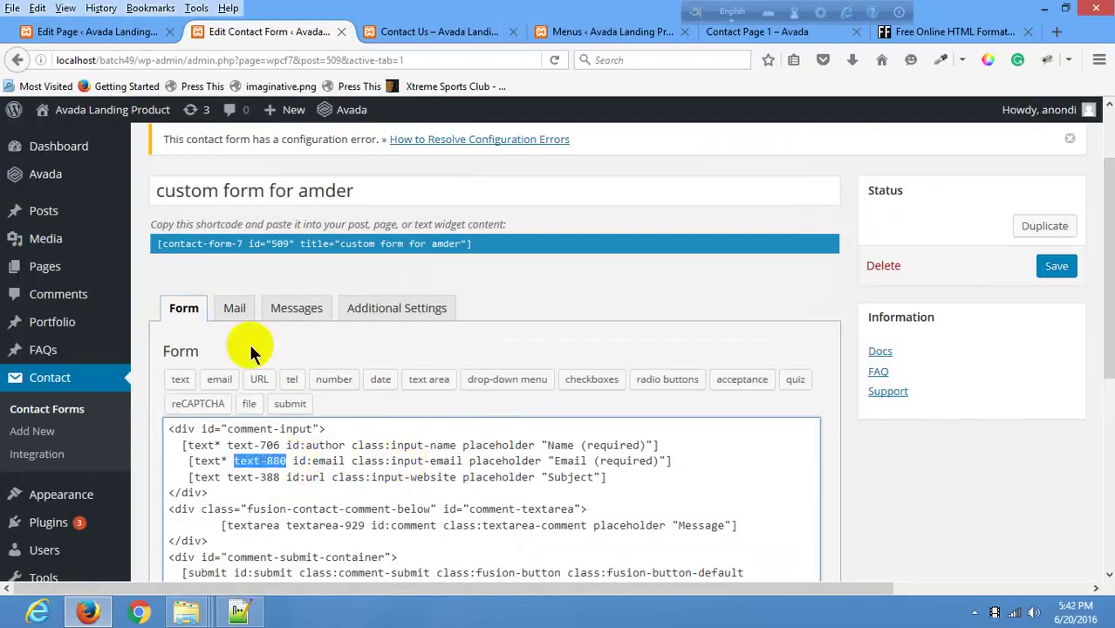
pyautogui.click(231, 307)
pyautogui.scroll(-4, 473, 424)
pyautogui.scroll(-5, 439, 437)
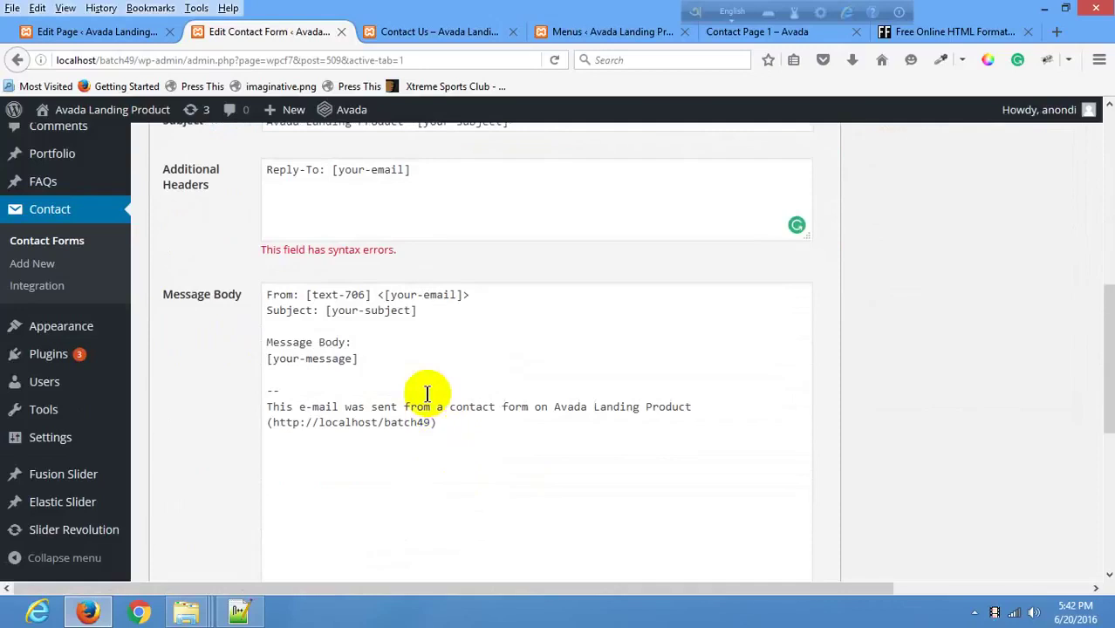
pyautogui.click(455, 295)
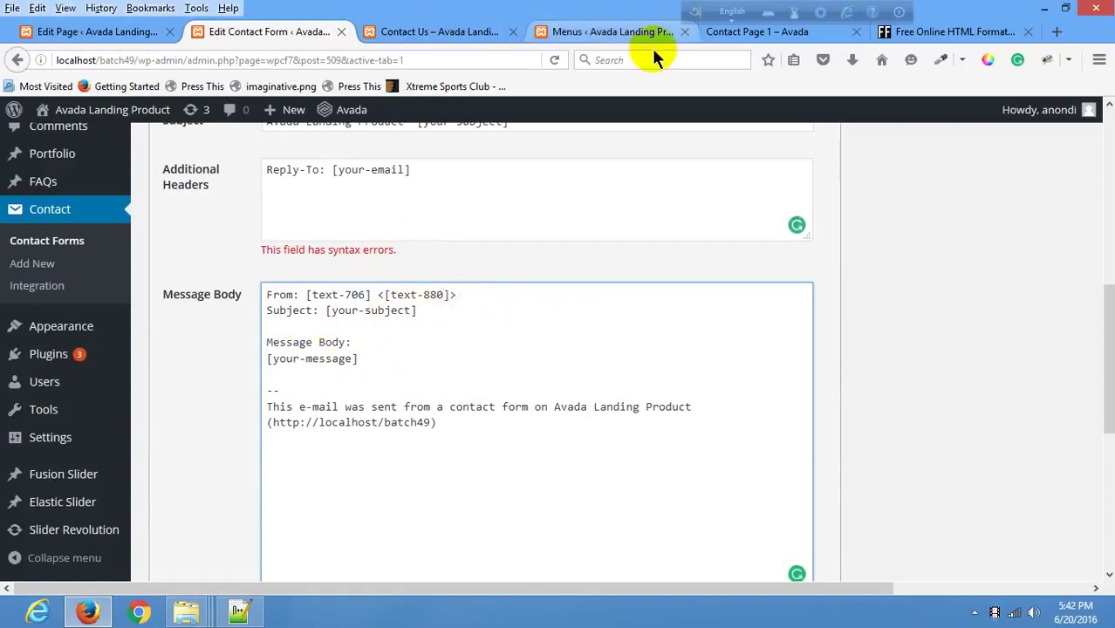
pyautogui.click(609, 37)
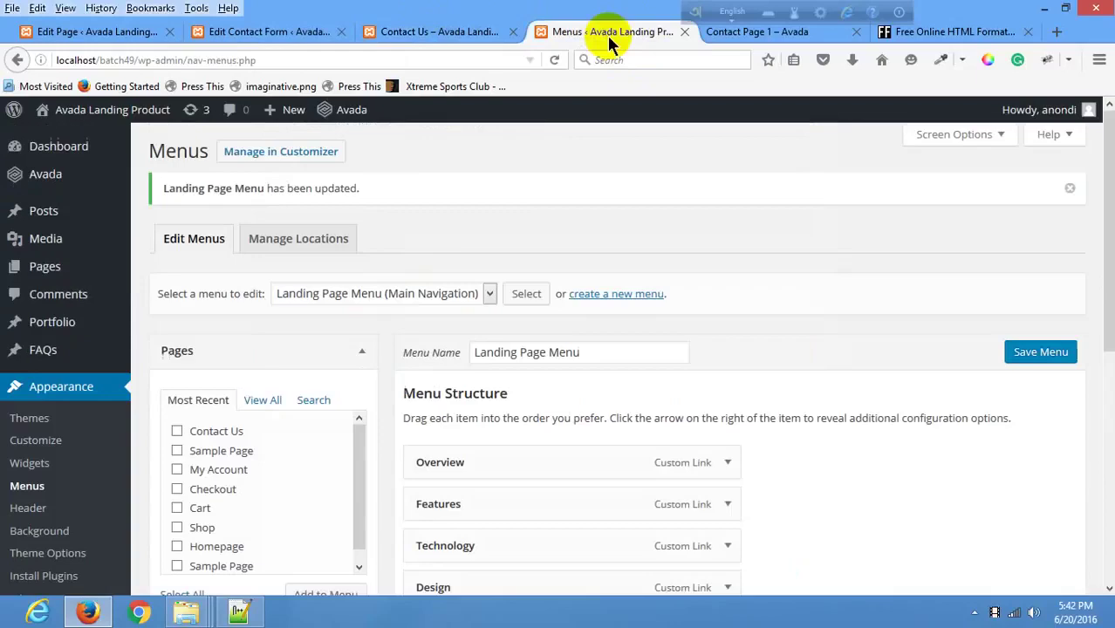
# Find the subject field's tag, text-388, in the form template.
pyautogui.click(454, 31)
pyautogui.scroll(3, 273, 309)
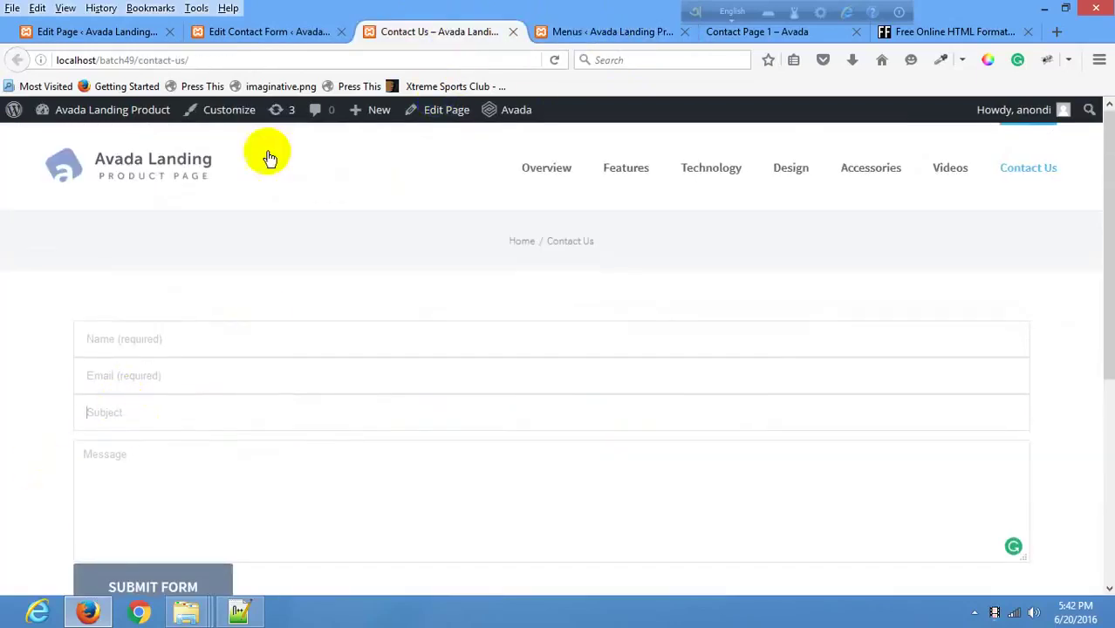
pyautogui.click(266, 32)
pyautogui.scroll(3, 441, 279)
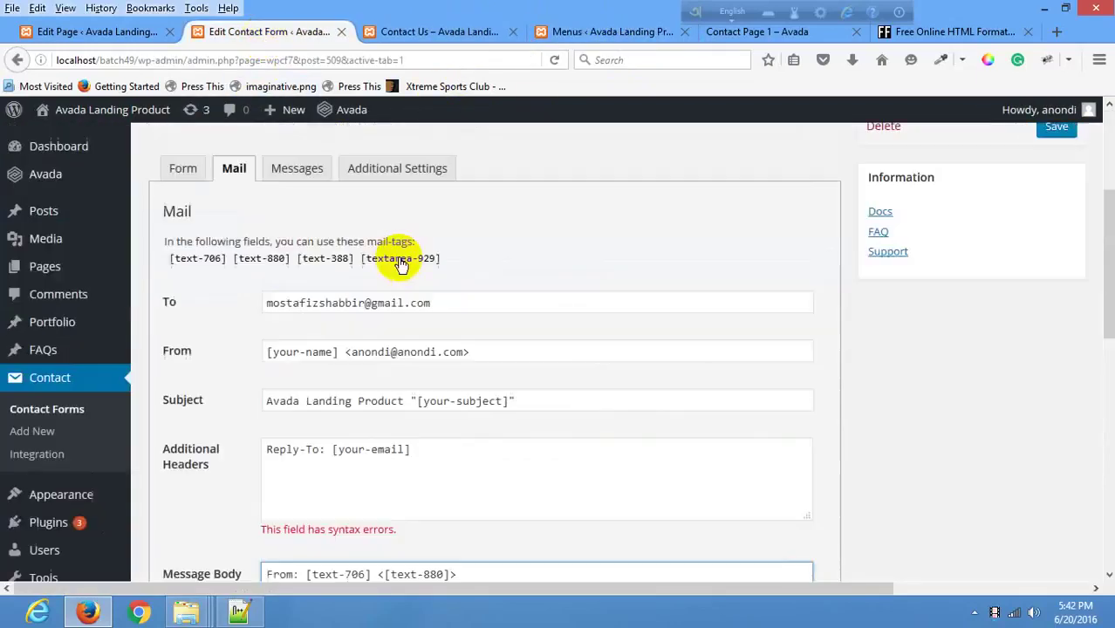
pyautogui.click(180, 174)
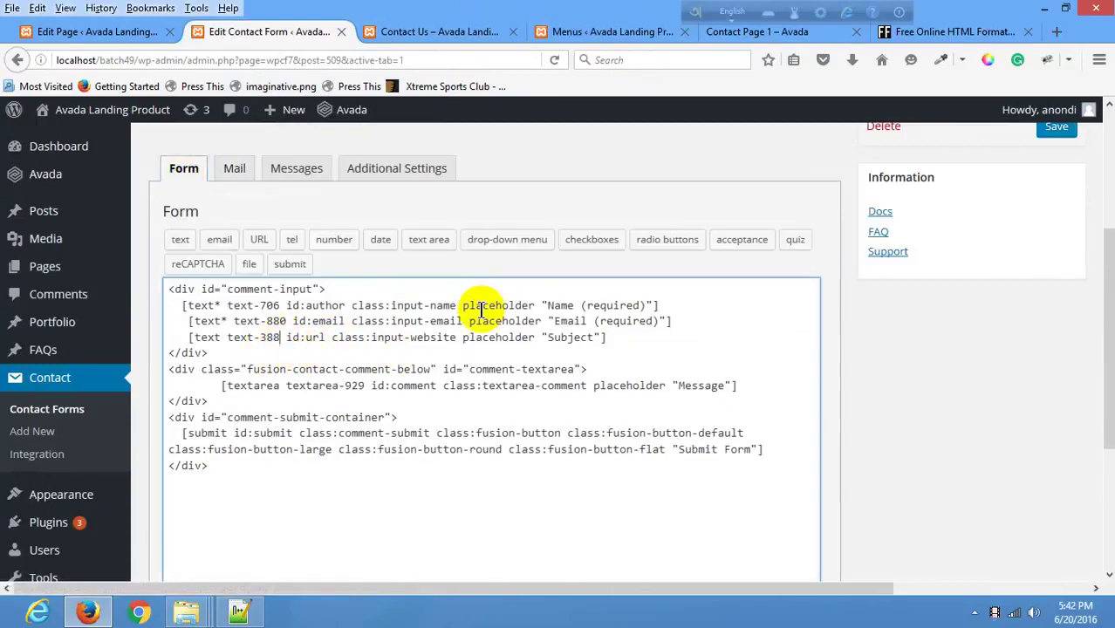
pyautogui.hotkey('shift', 'Left')
pyautogui.hotkey('shift', 'Left')
pyautogui.hotkey('shift', 'Left')
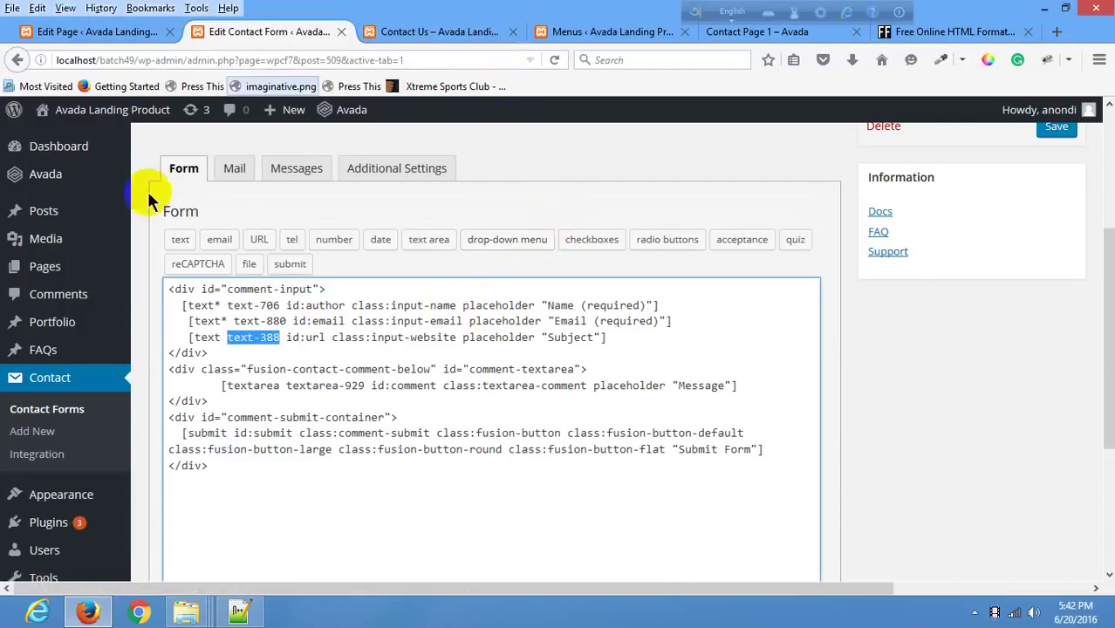
pyautogui.click(235, 170)
# Edit the Message Body's Subject line to use the [text-388] tag.
pyautogui.scroll(-5, 353, 488)
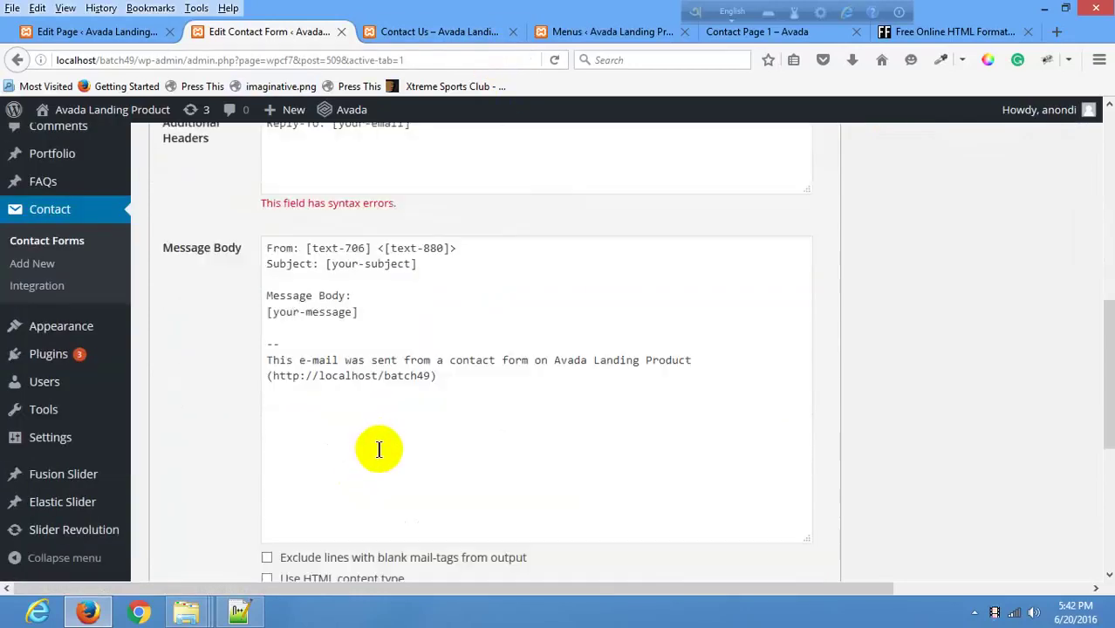
pyautogui.scroll(3, 412, 219)
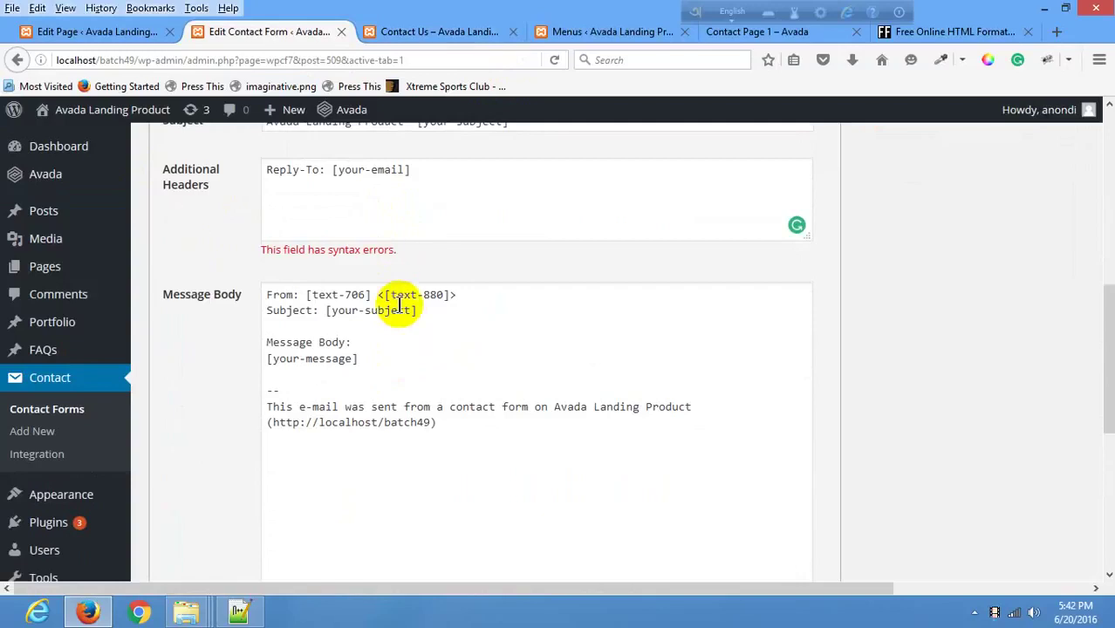
pyautogui.scroll(1, 403, 313)
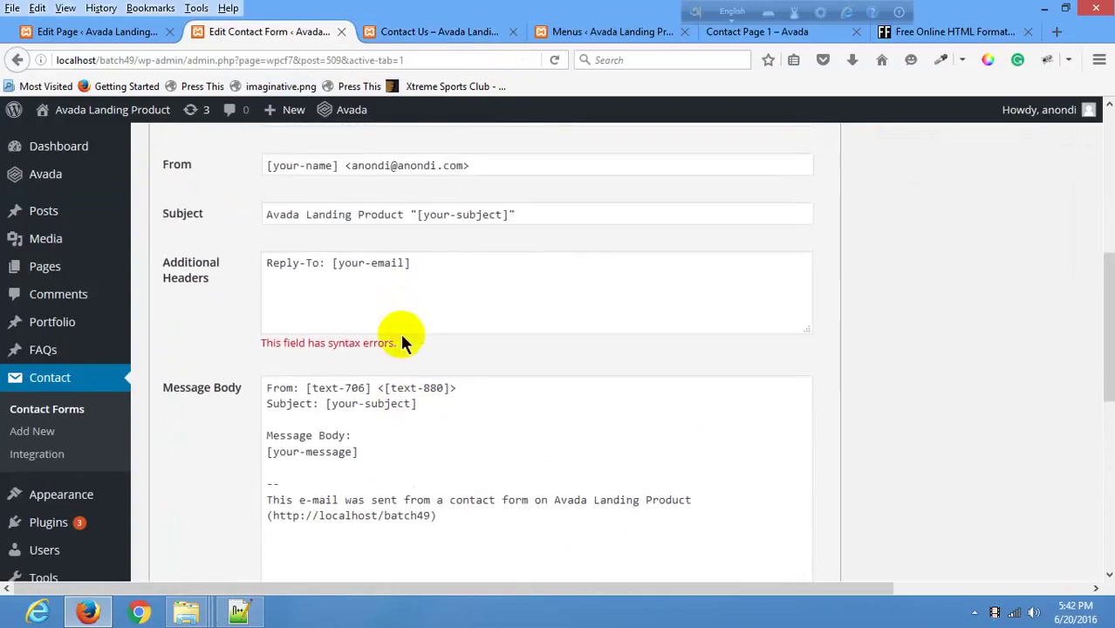
pyautogui.moveTo(418, 403); pyautogui.dragTo(307, 389)
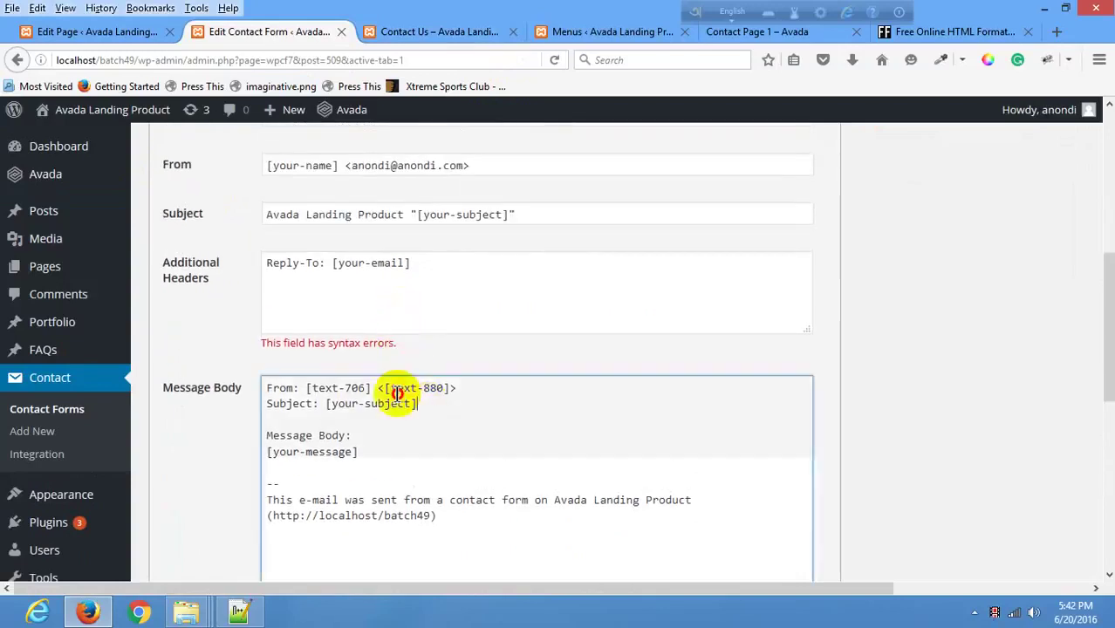
pyautogui.click(330, 401)
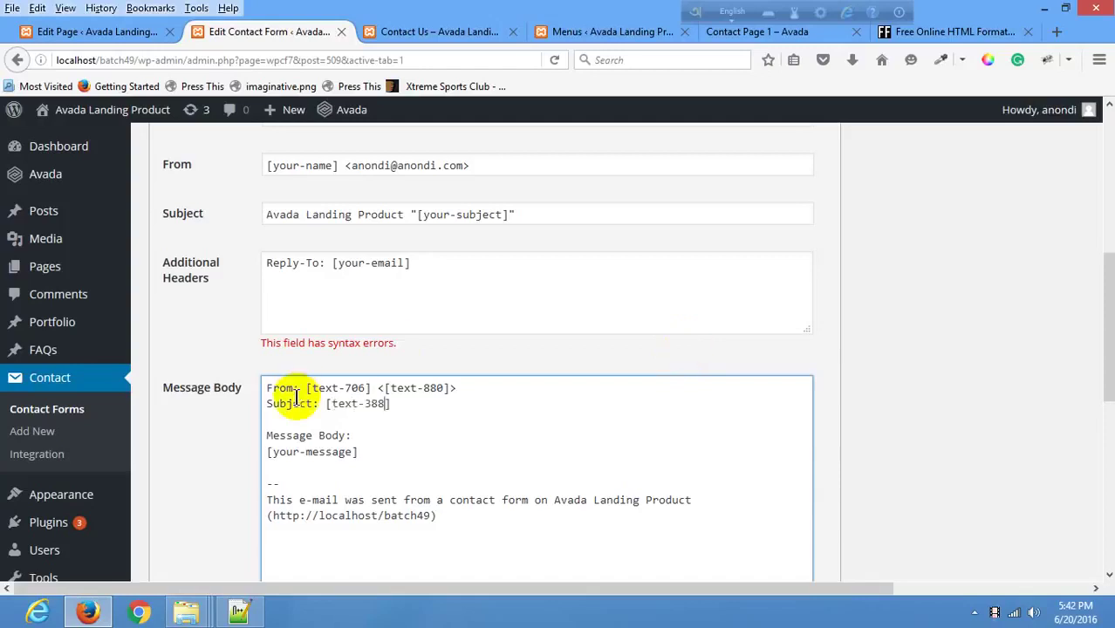
pyautogui.click(568, 35)
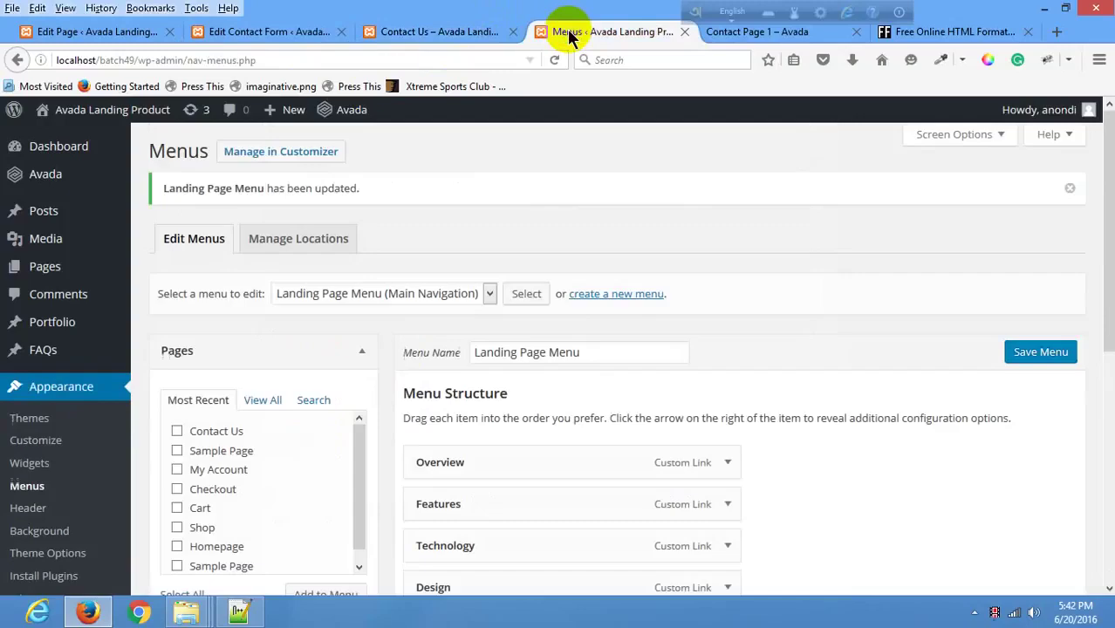
pyautogui.click(467, 31)
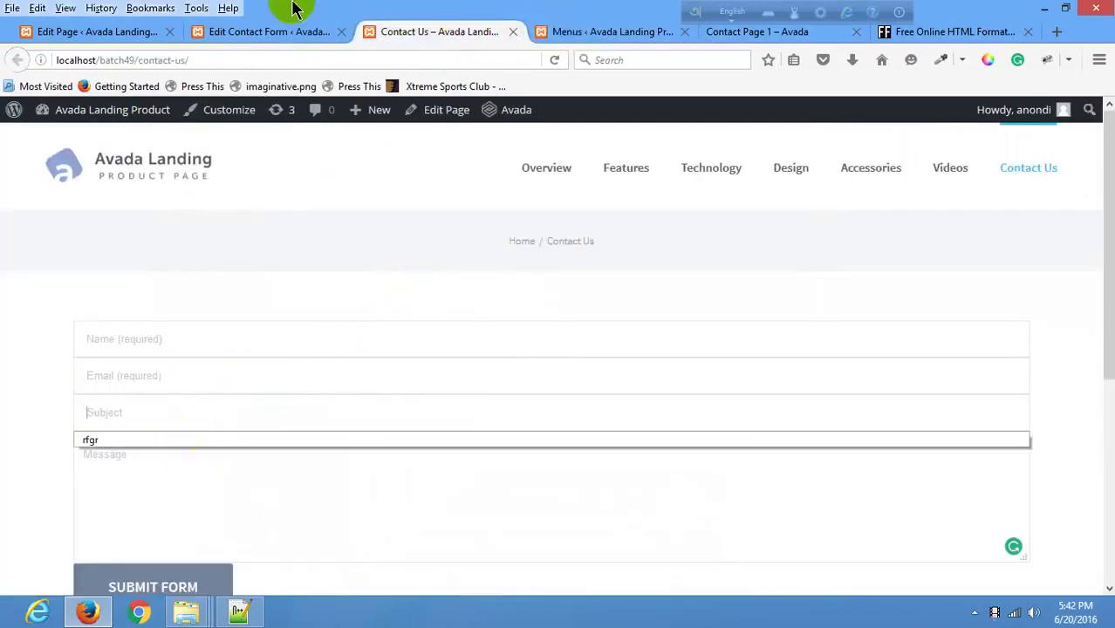
pyautogui.click(247, 35)
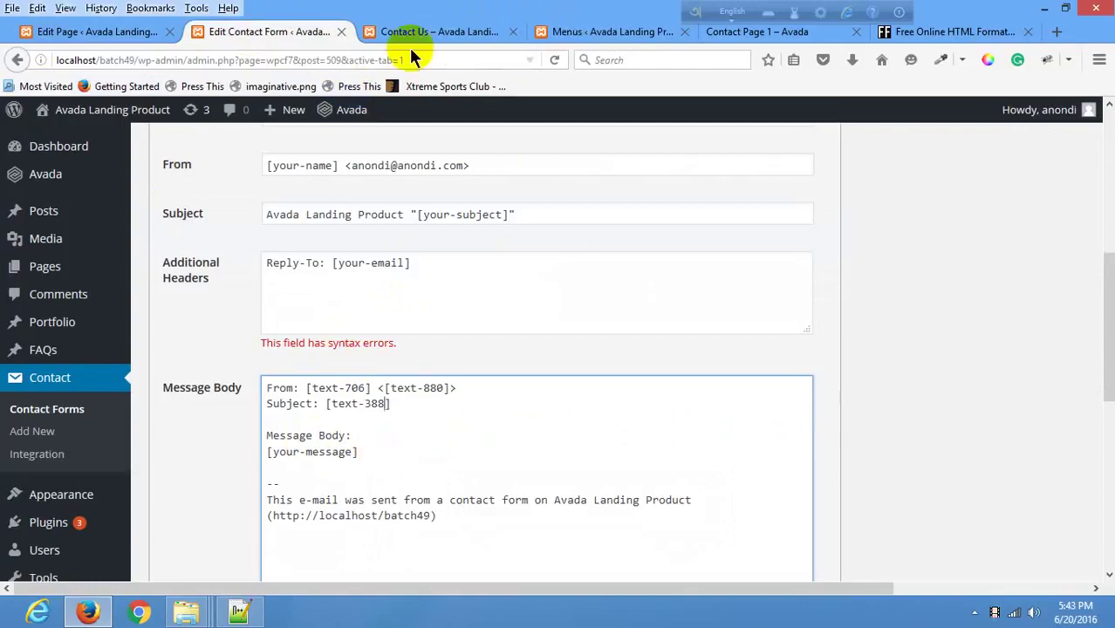
# Copy the [textarea-929] tag and paste it over [your-message] in the body.
pyautogui.scroll(3, 291, 231)
pyautogui.scroll(1, 291, 232)
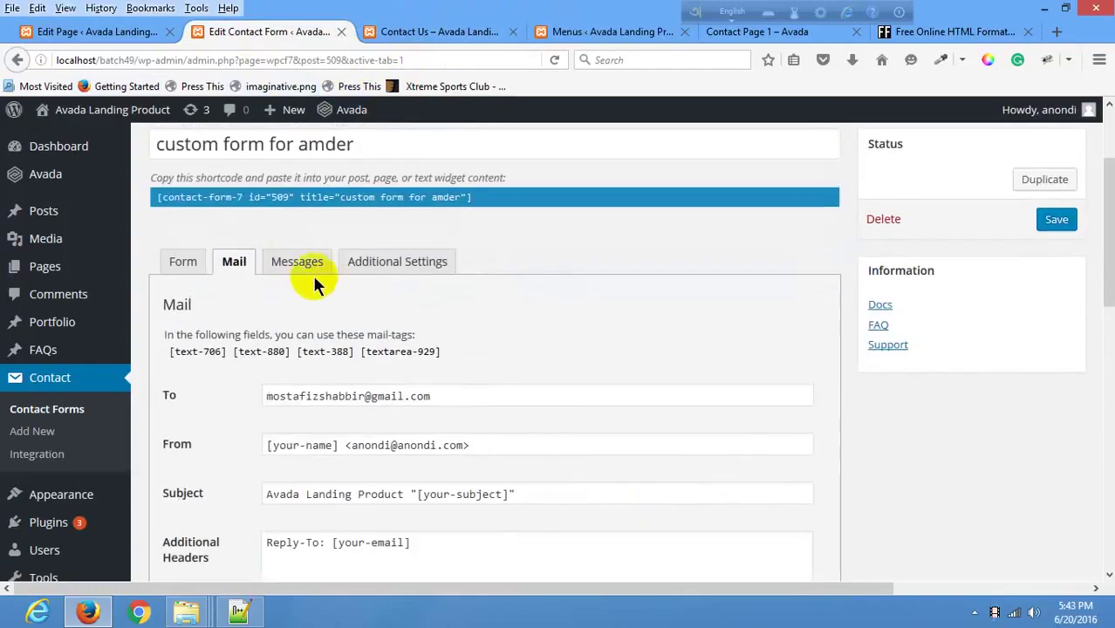
pyautogui.moveTo(447, 354); pyautogui.dragTo(381, 354)
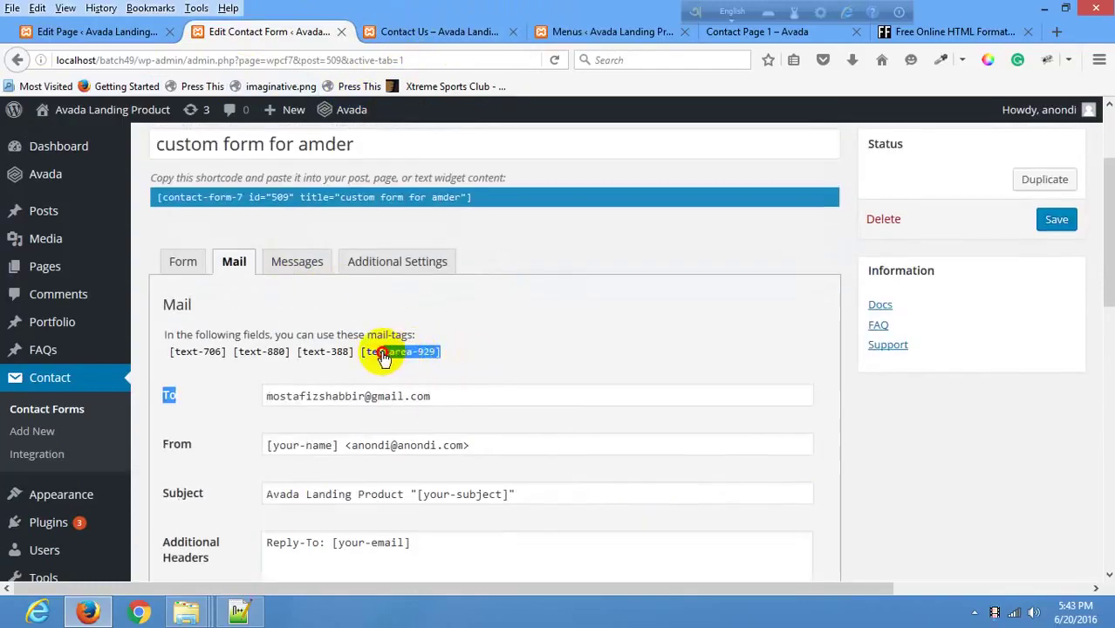
pyautogui.click(467, 354)
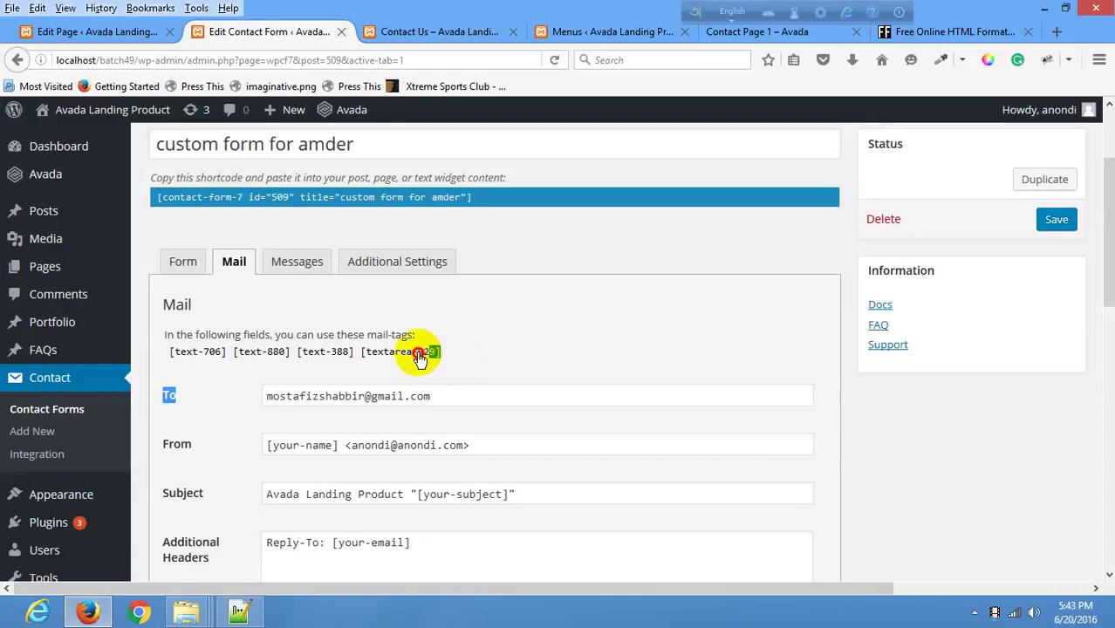
pyautogui.moveTo(447, 355); pyautogui.dragTo(365, 354)
pyautogui.hotkey('ctrl', 'c')
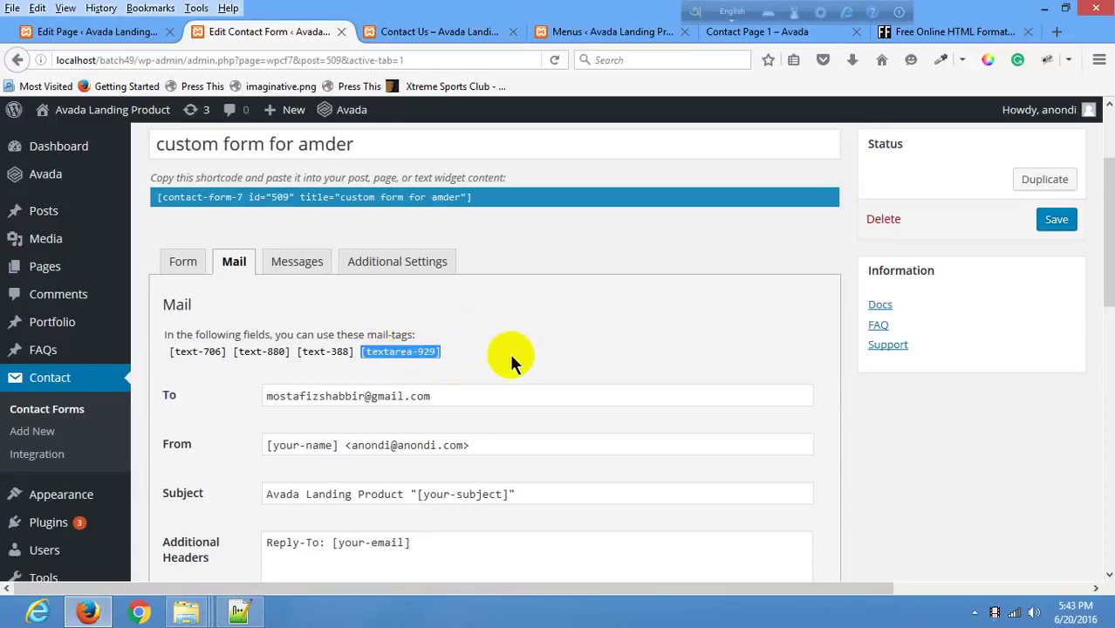
pyautogui.scroll(-4, 518, 331)
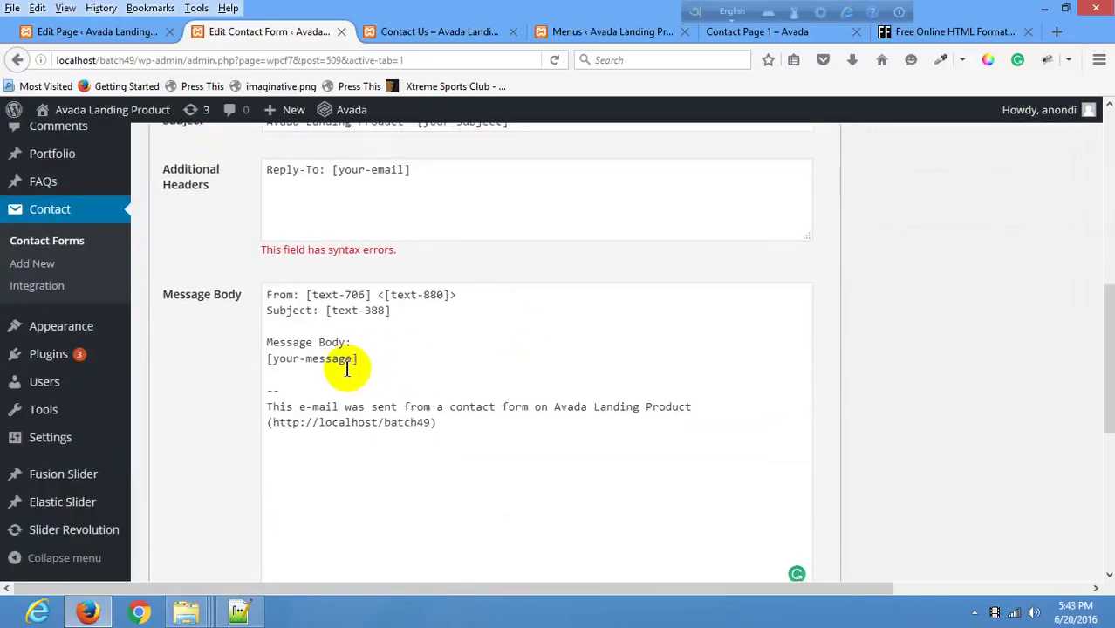
pyautogui.click(267, 358)
pyautogui.hotkey('shift', 'End')
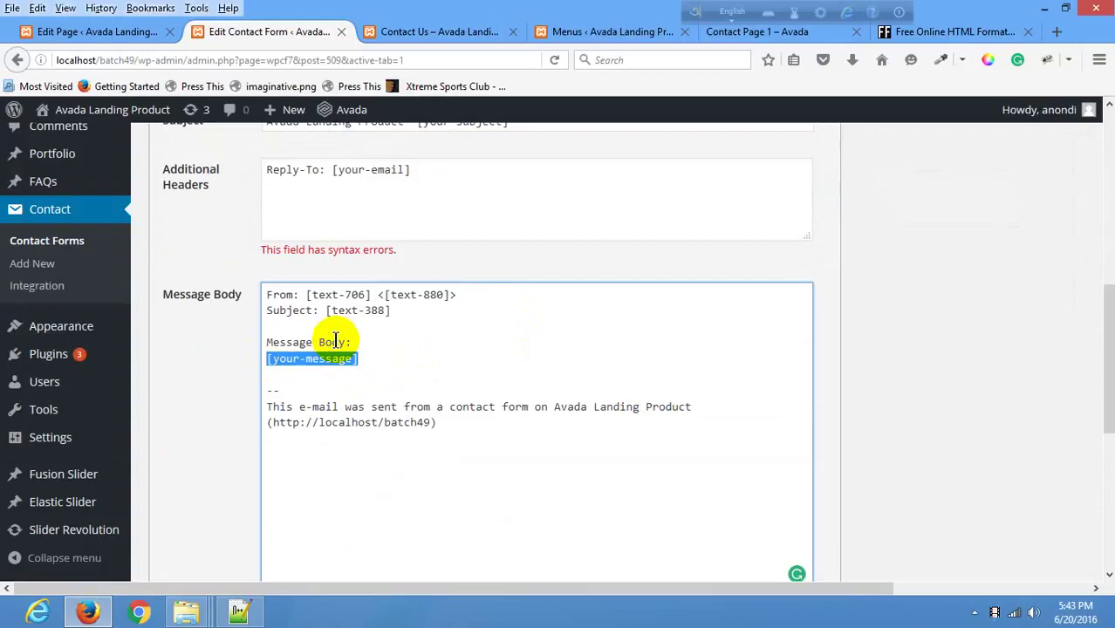
pyautogui.hotkey('ctrl', 'v')
# Delete the sign-off footer lines at the end of the message body.
pyautogui.click(543, 33)
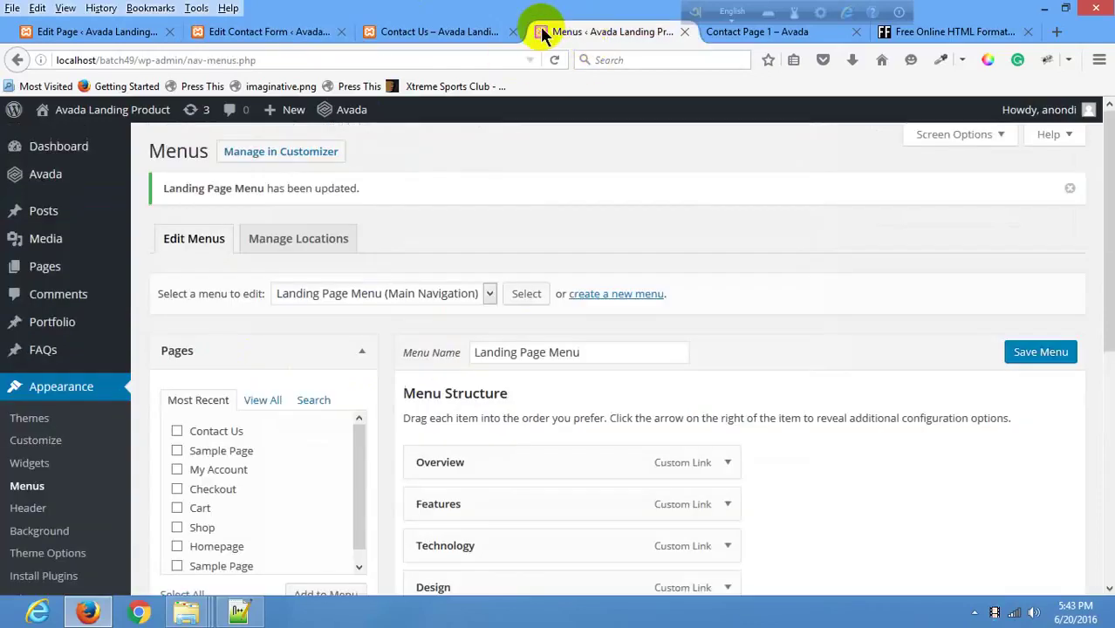
pyautogui.click(461, 32)
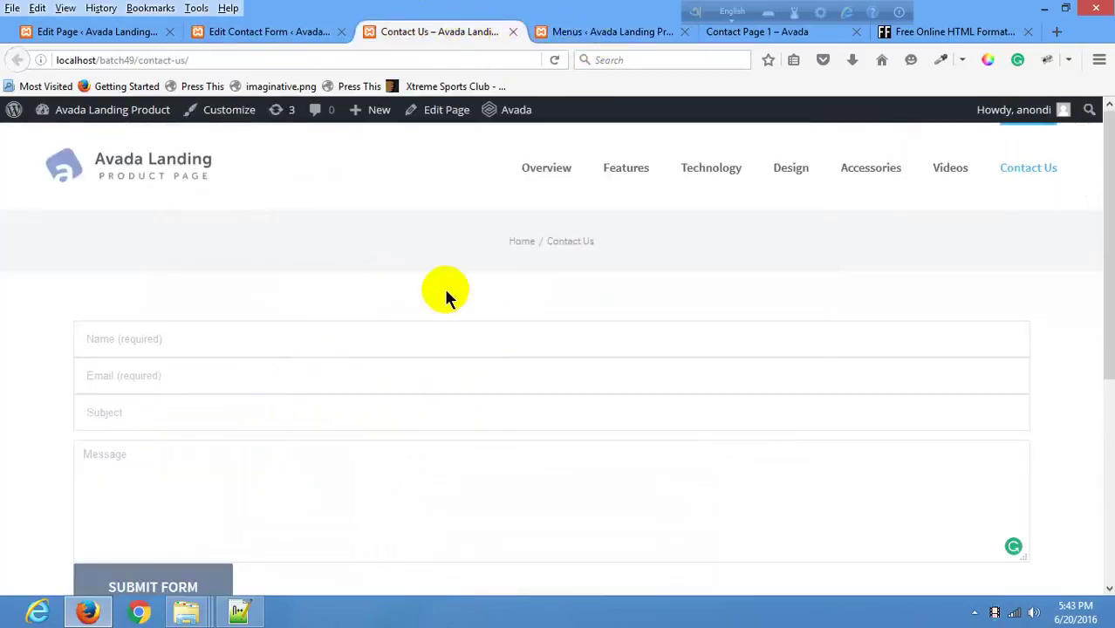
pyautogui.click(133, 32)
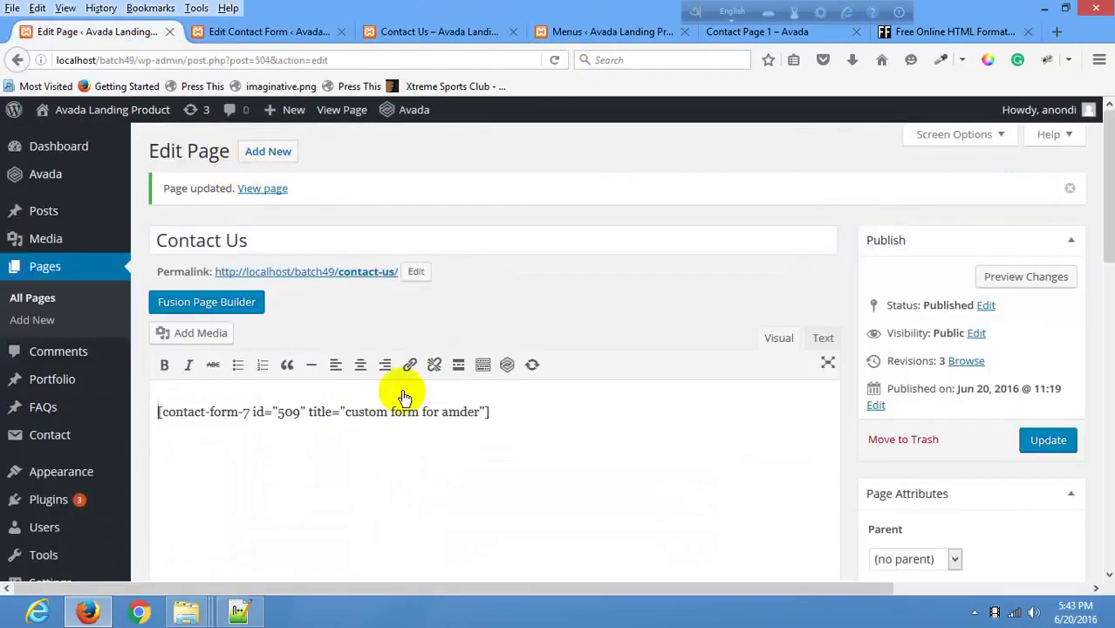
pyautogui.click(258, 32)
pyautogui.click(461, 428)
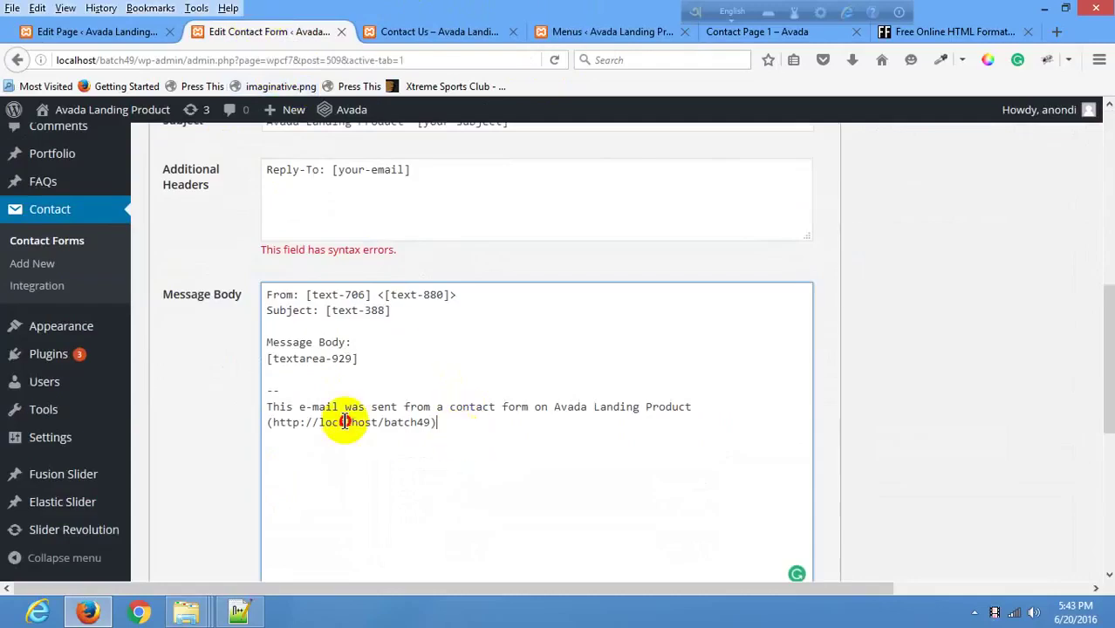
pyautogui.moveTo(345, 422); pyautogui.dragTo(210, 397)
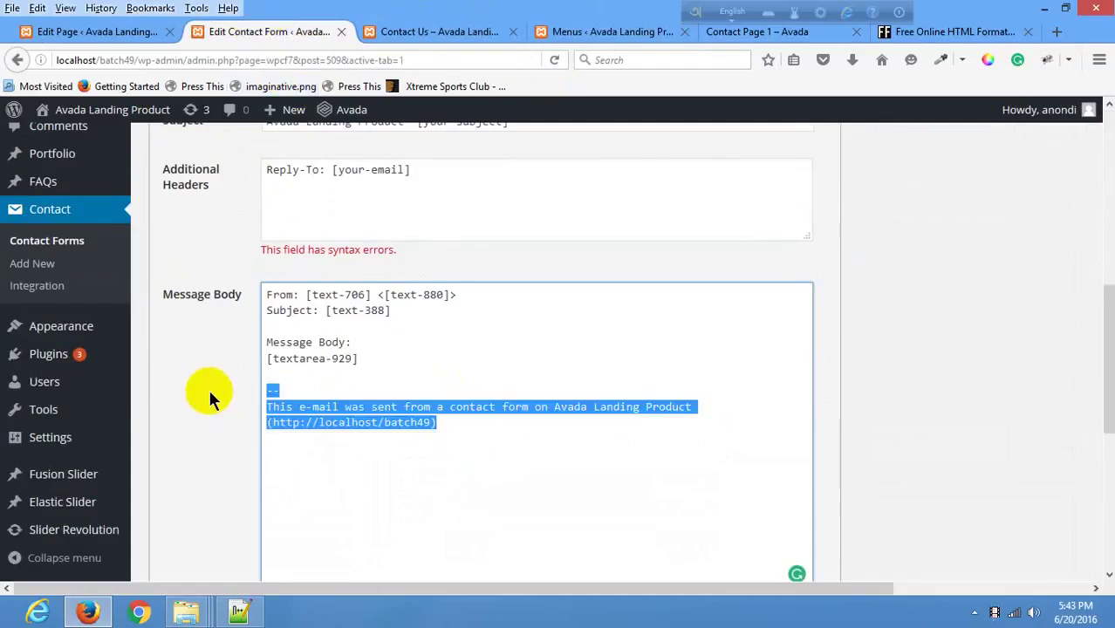
pyautogui.press('BackSpace')
pyautogui.press('Return')
pyautogui.press('Return')
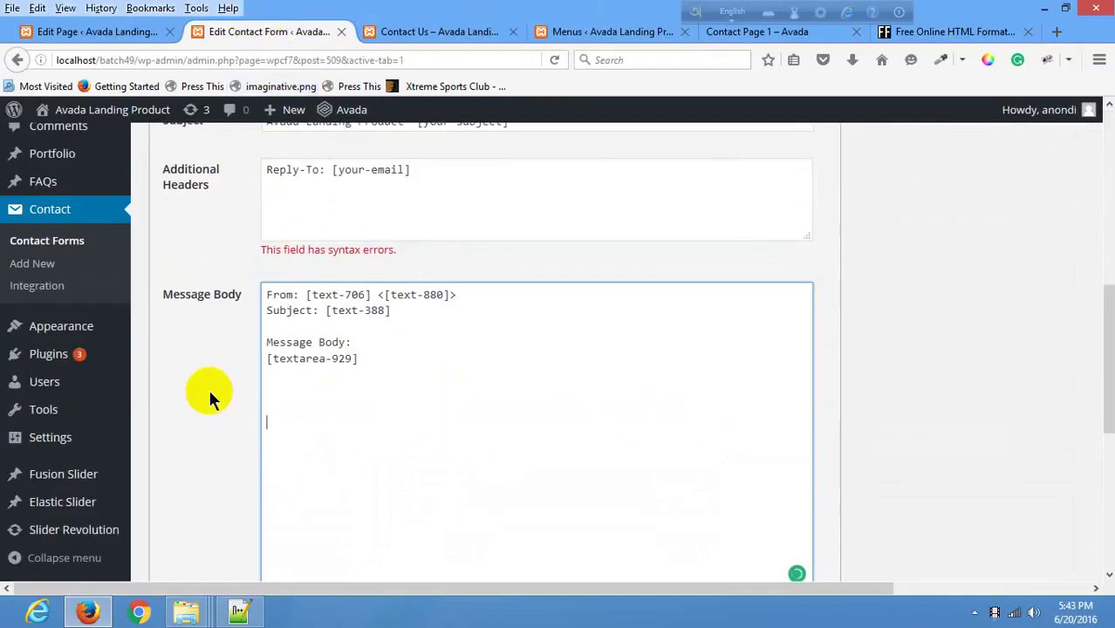
pyautogui.scroll(-5, 523, 410)
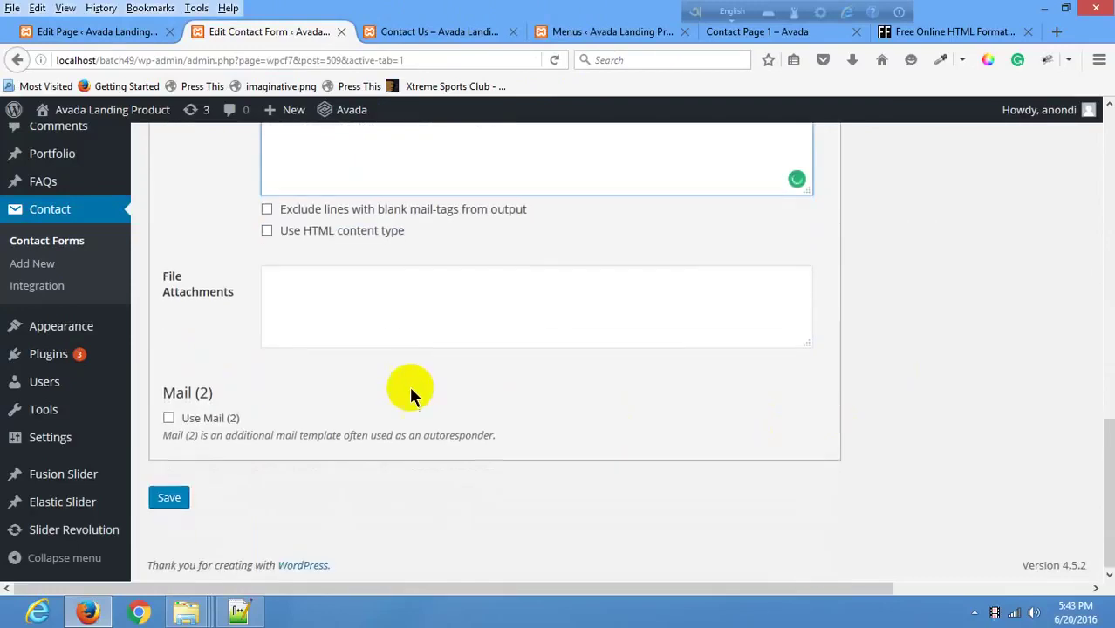
# Save the updated mail settings and review the Mail tab.
pyautogui.click(164, 498)
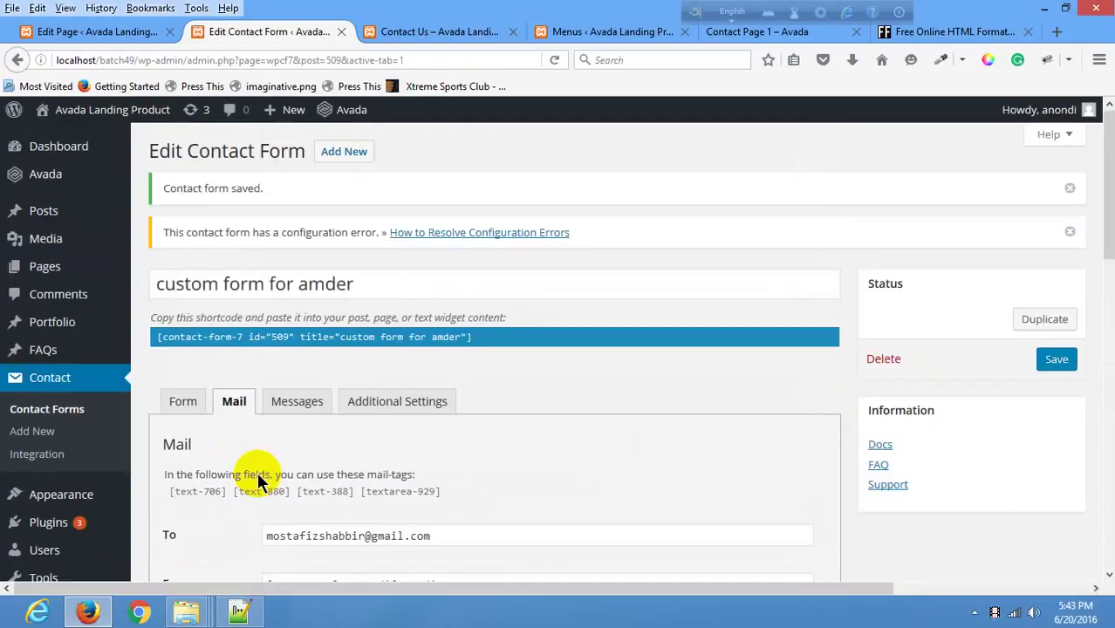
pyautogui.scroll(-2, 257, 472)
pyautogui.scroll(-10, 335, 473)
pyautogui.scroll(-3, 298, 428)
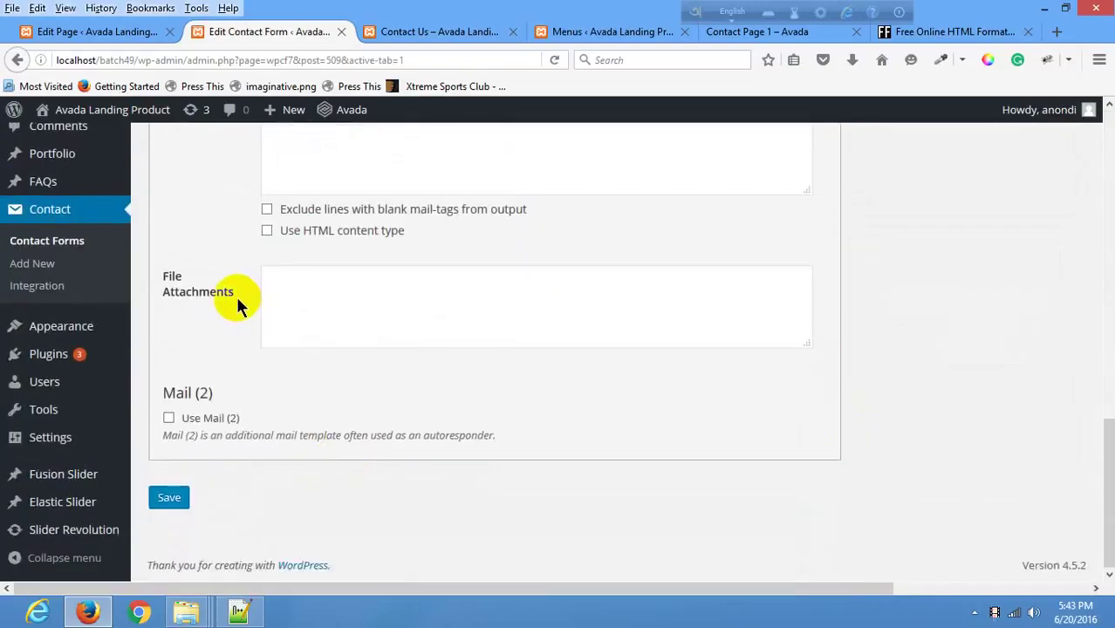
pyautogui.scroll(2, 237, 298)
pyautogui.scroll(2, 244, 296)
pyautogui.scroll(-2, 367, 388)
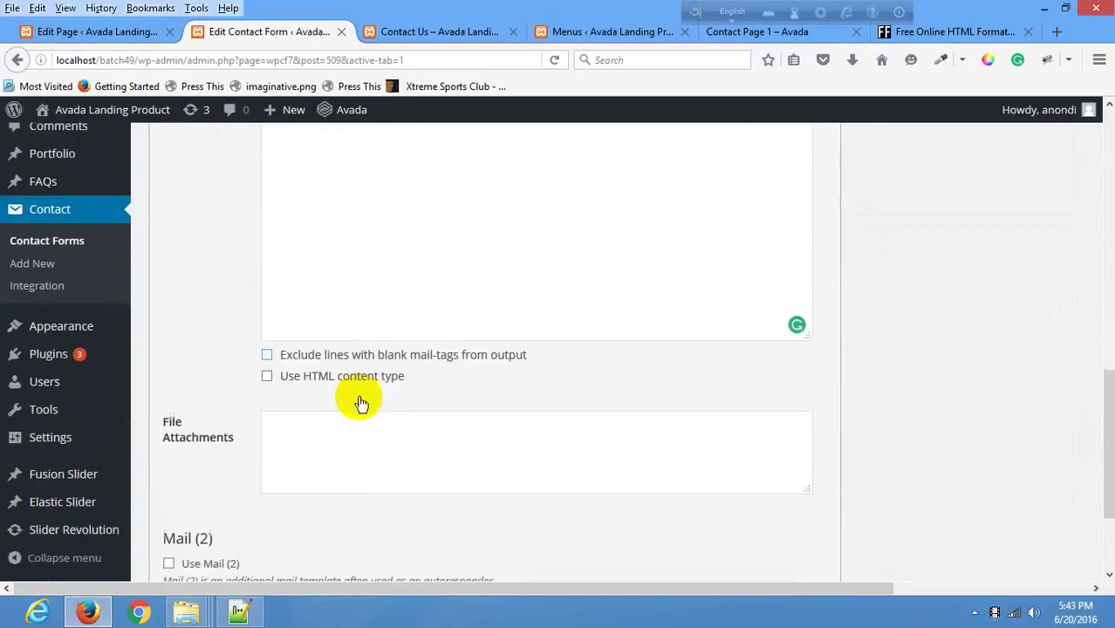
pyautogui.scroll(-1, 361, 403)
# Turn Use Mail (2) on and back off, then save the contact form.
pyautogui.click(522, 394)
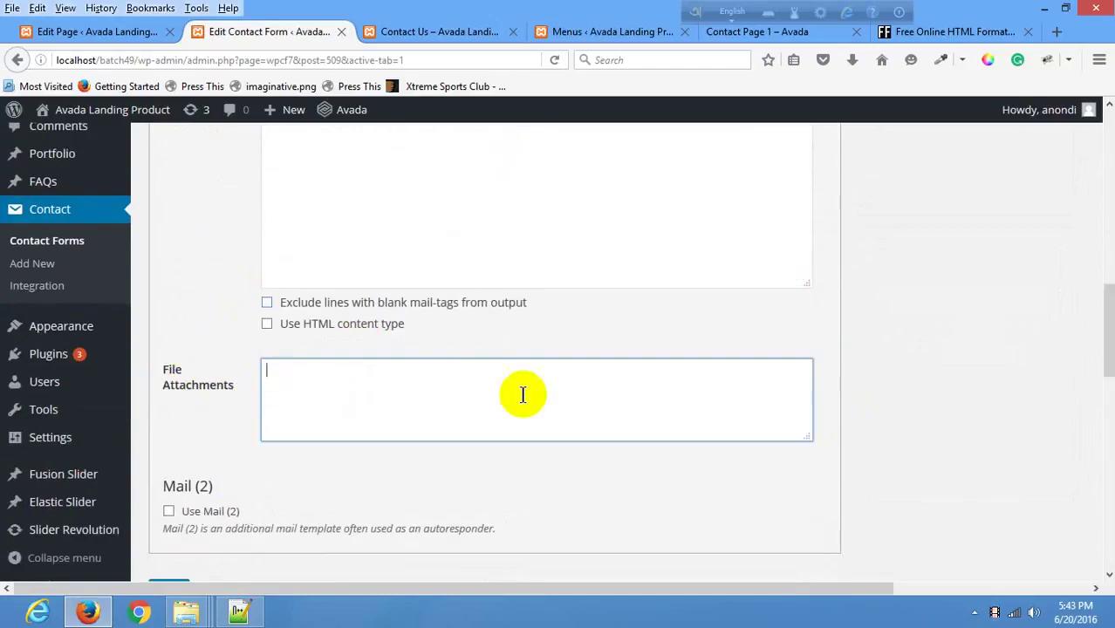
pyautogui.click(169, 511)
pyautogui.scroll(-2, 175, 512)
pyautogui.scroll(-2, 209, 419)
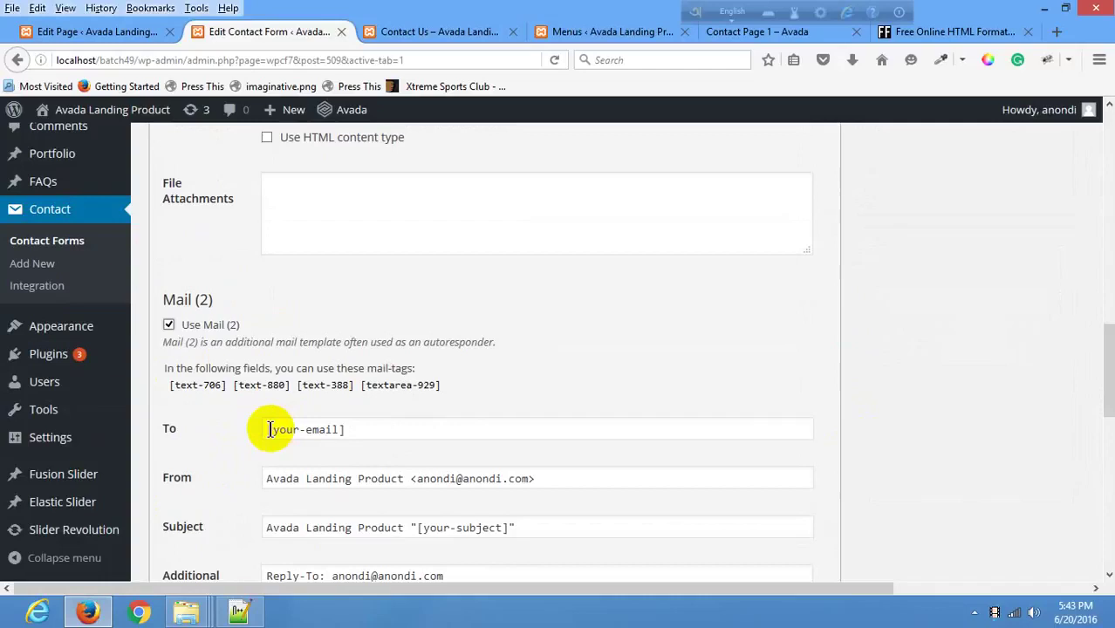
pyautogui.scroll(-4, 305, 409)
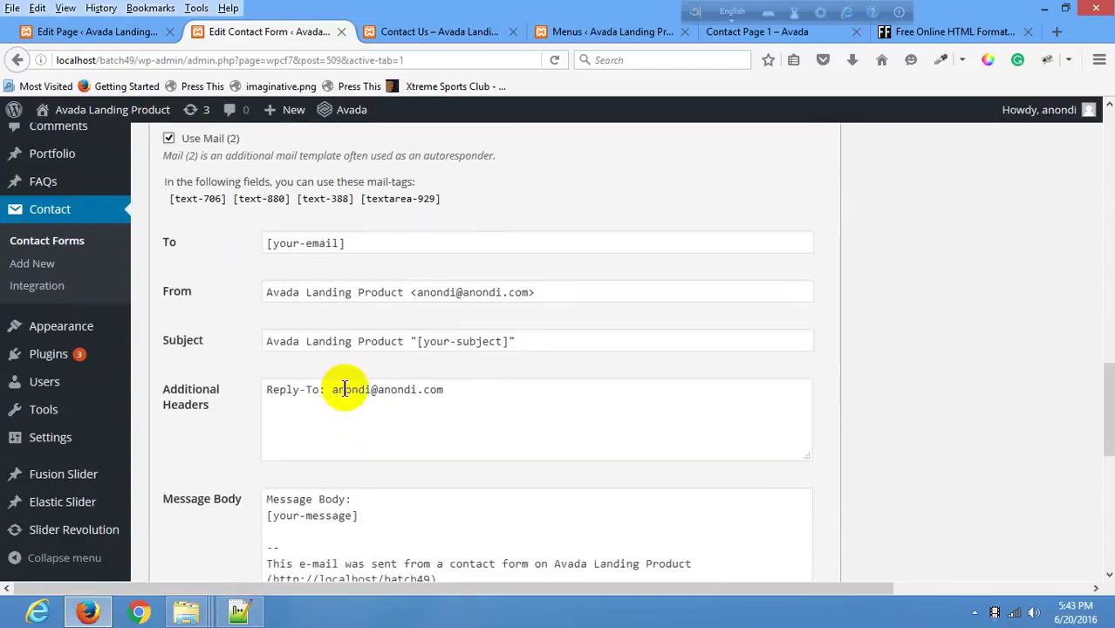
pyautogui.scroll(4, 345, 375)
pyautogui.scroll(2, 191, 358)
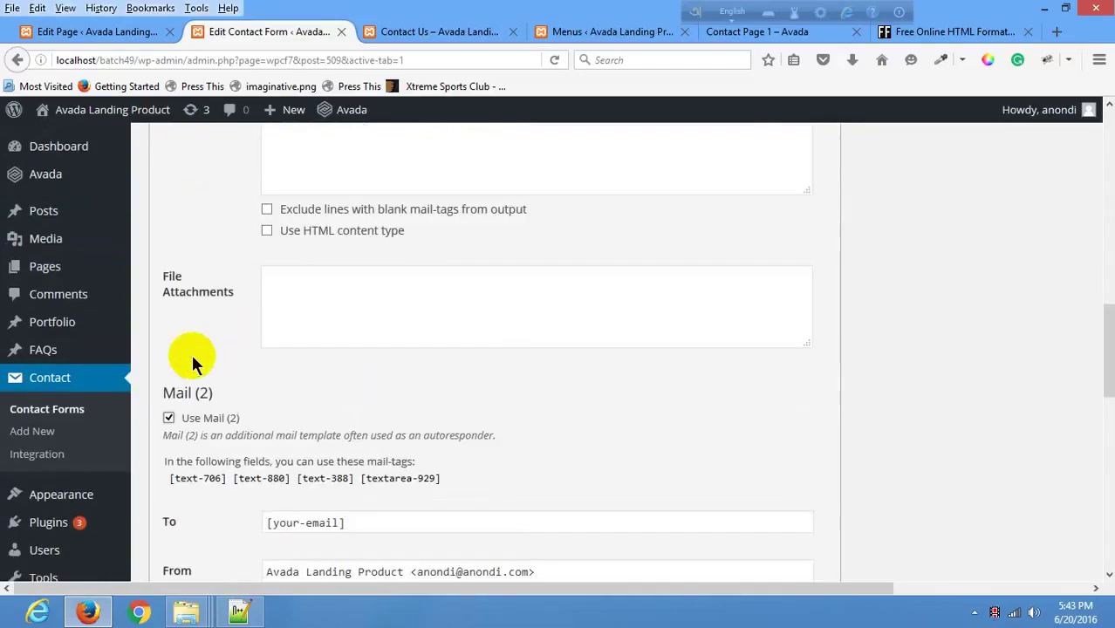
pyautogui.click(168, 418)
pyautogui.press('Return')
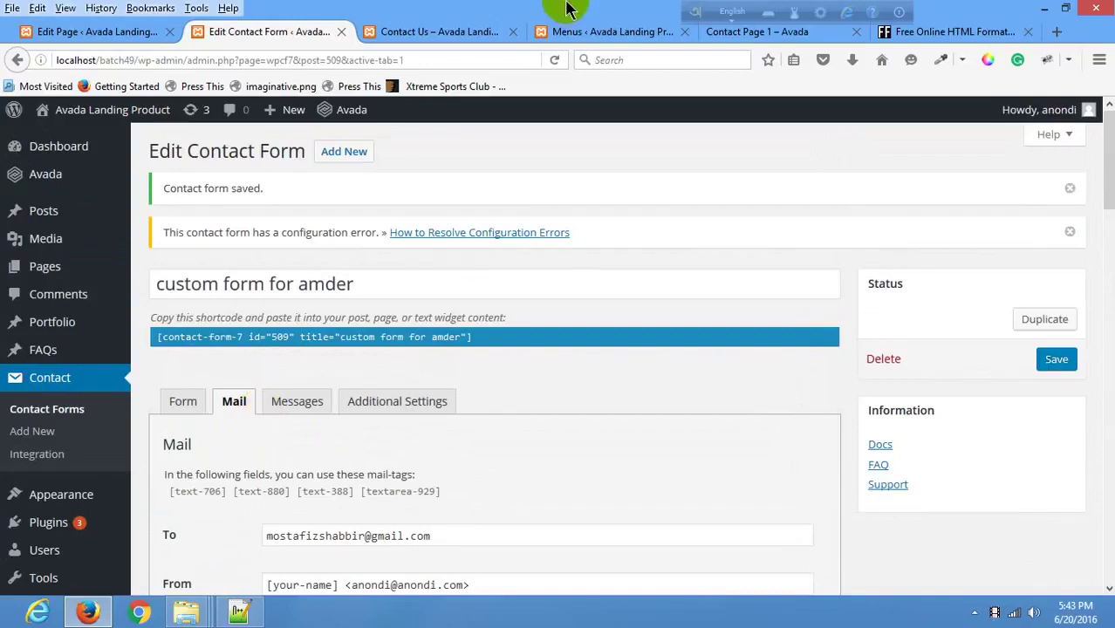
# Submit the empty form on the live Contact Us page to see validation.
pyautogui.click(488, 36)
pyautogui.click(583, 39)
pyautogui.click(482, 35)
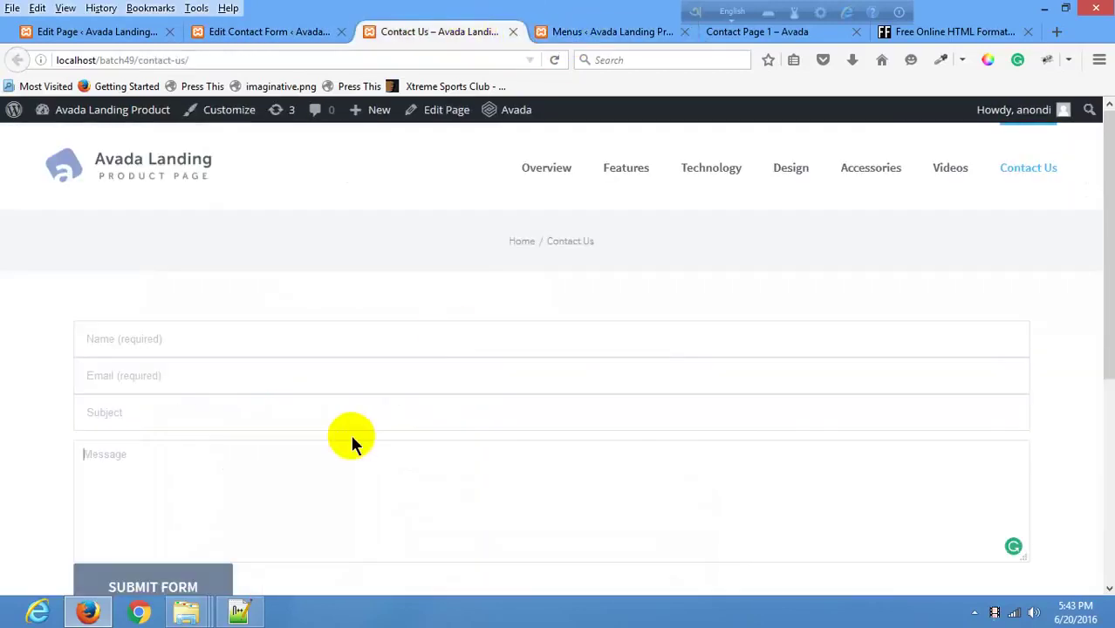
pyautogui.scroll(-2, 351, 443)
pyautogui.click(143, 424)
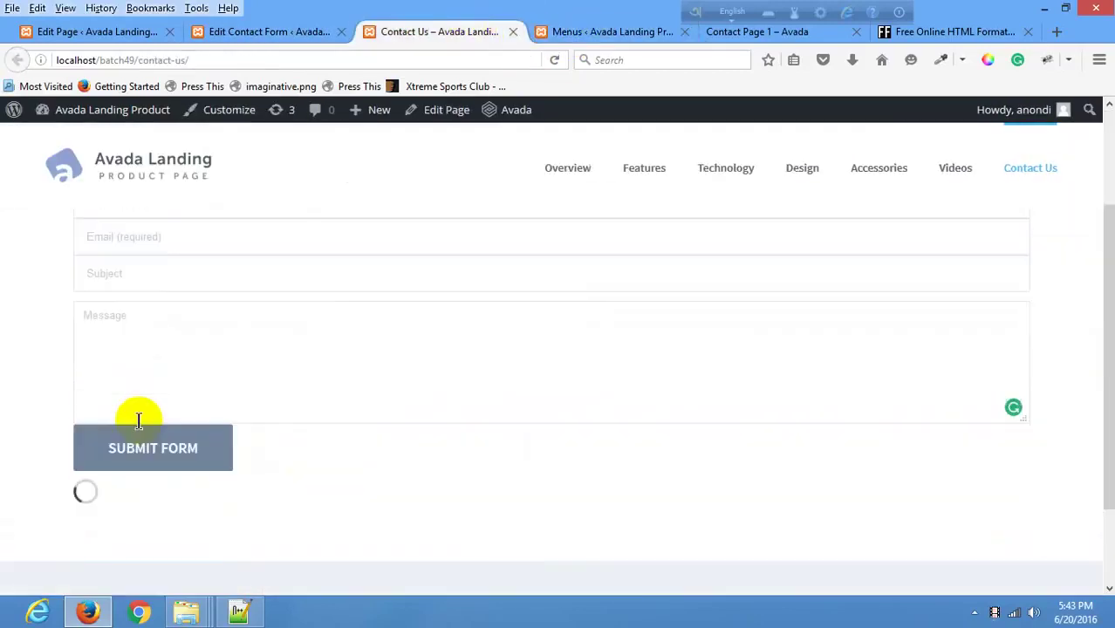
pyautogui.scroll(3, 541, 497)
pyautogui.write('dsfgh')
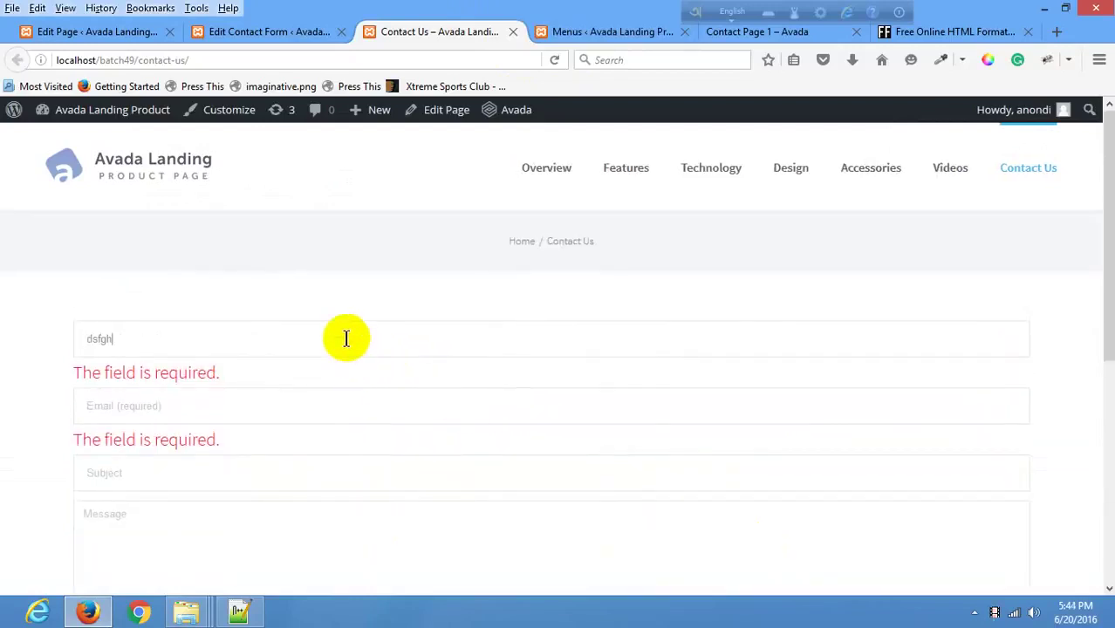
# Fill Name, Email, Subject and Message with test text and submit the form.
pyautogui.write('srdfh')
pyautogui.click(256, 399)
pyautogui.write('sdfh')
pyautogui.click(227, 460)
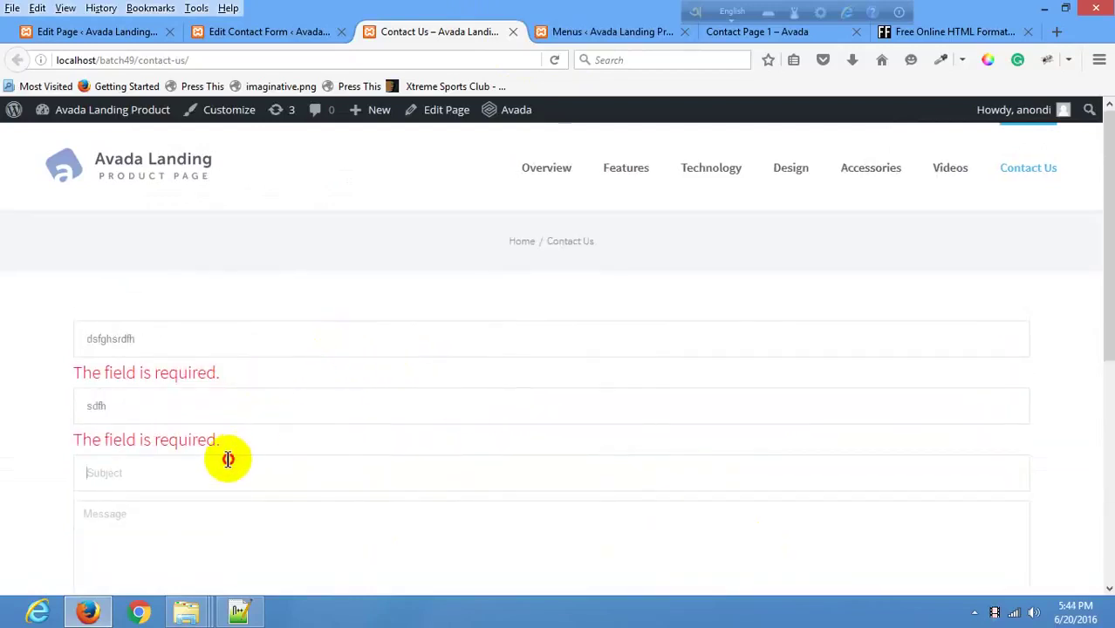
pyautogui.write('sdhfd')
pyautogui.click(207, 524)
pyautogui.write('sdghd')
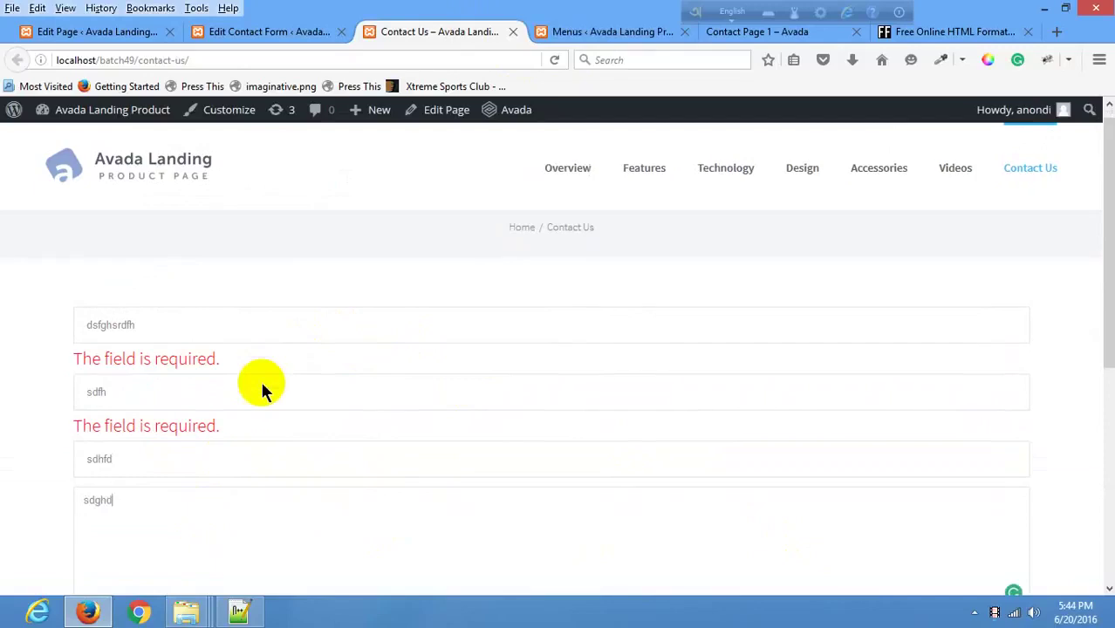
pyautogui.scroll(-3, 262, 386)
pyautogui.click(131, 371)
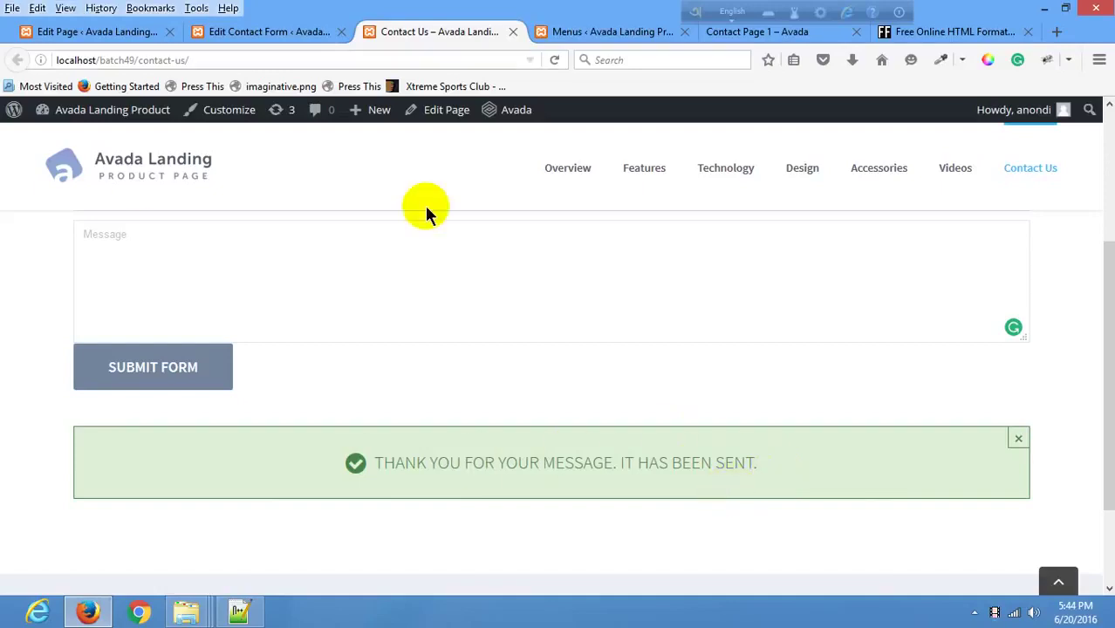
# On the Messages tab, overwrite the sent-successfully text with 'message gese apni muri khan :D'.
pyautogui.click(264, 30)
pyautogui.click(301, 407)
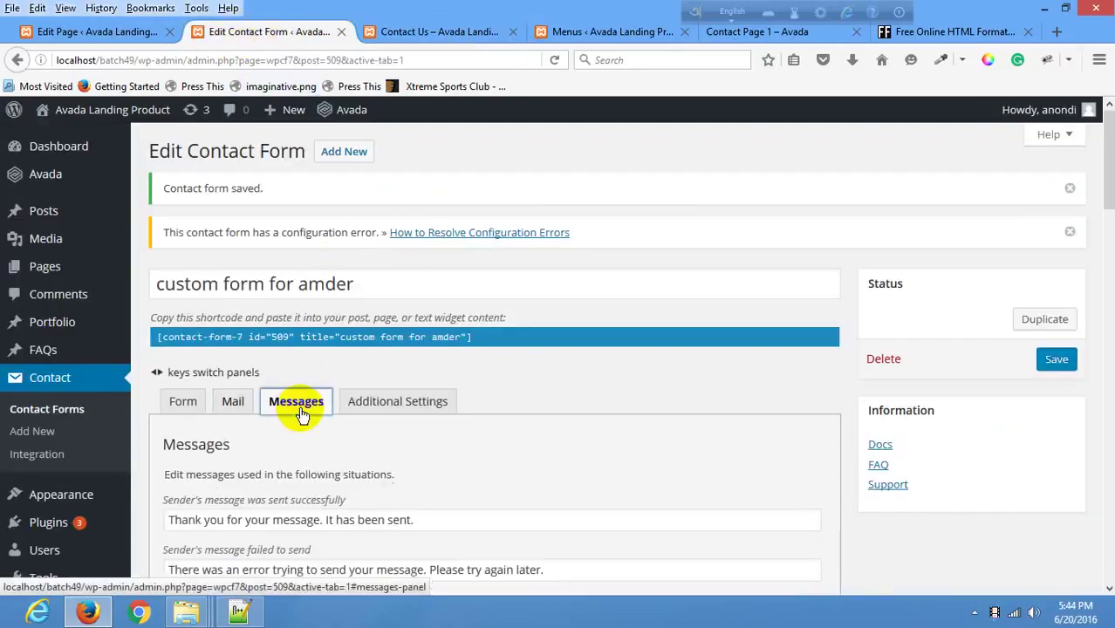
pyautogui.scroll(-1, 324, 407)
pyautogui.scroll(-3, 324, 407)
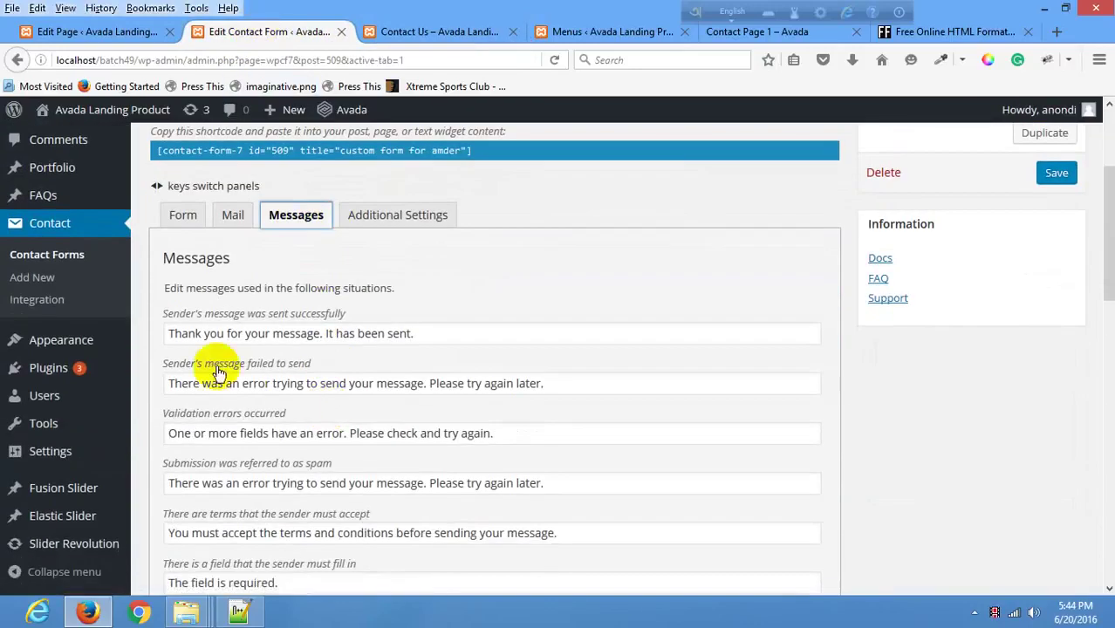
pyautogui.click(488, 33)
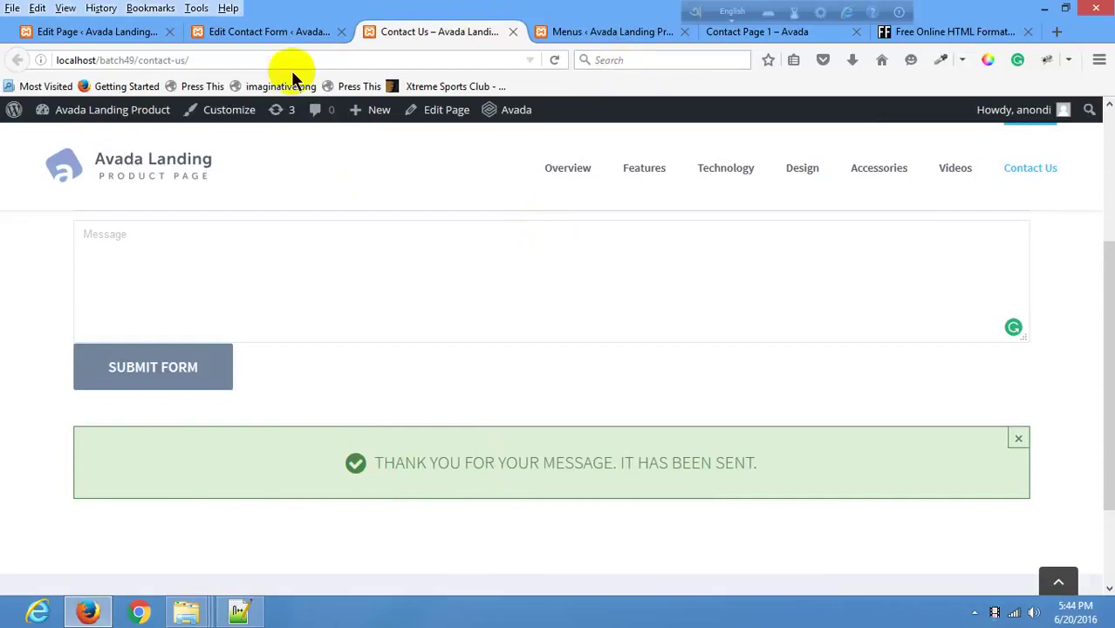
pyautogui.click(296, 32)
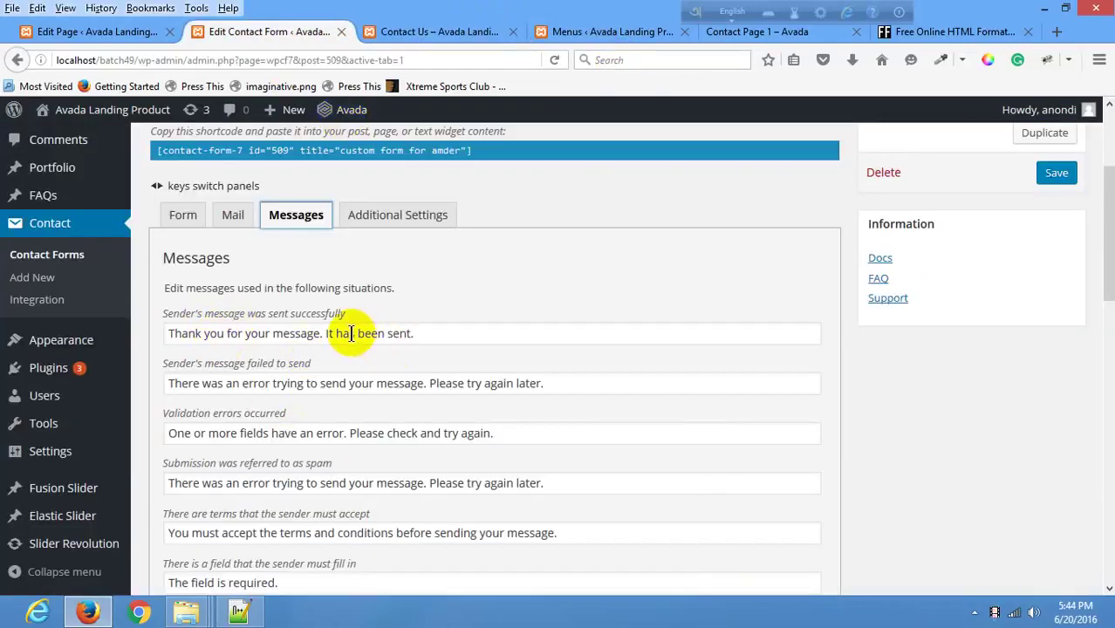
pyautogui.click(427, 333)
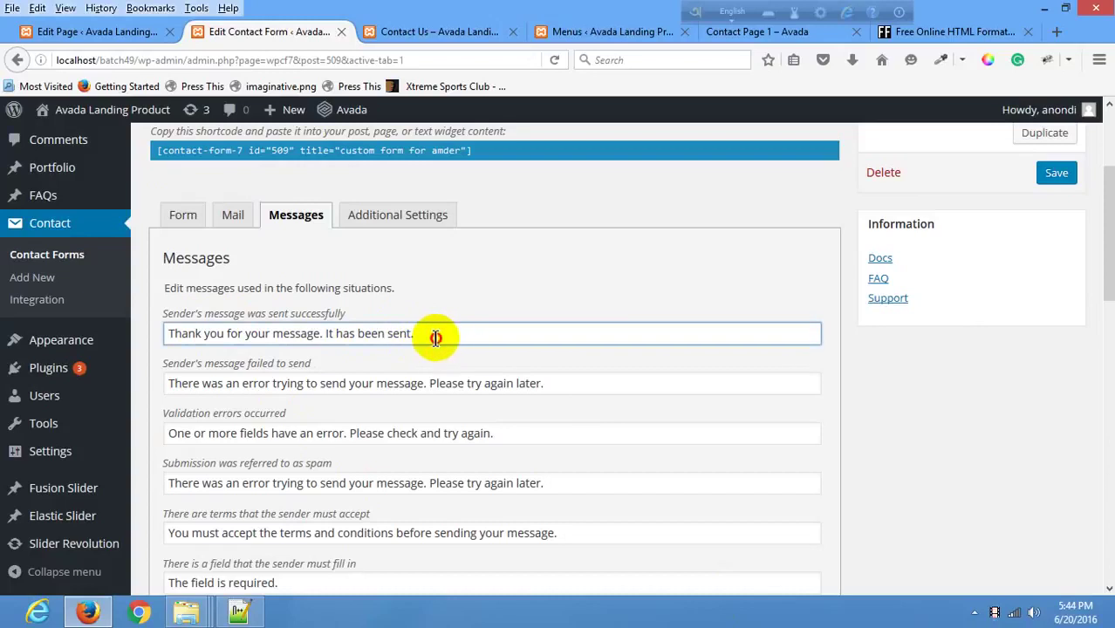
pyautogui.moveTo(435, 337); pyautogui.dragTo(2, 253)
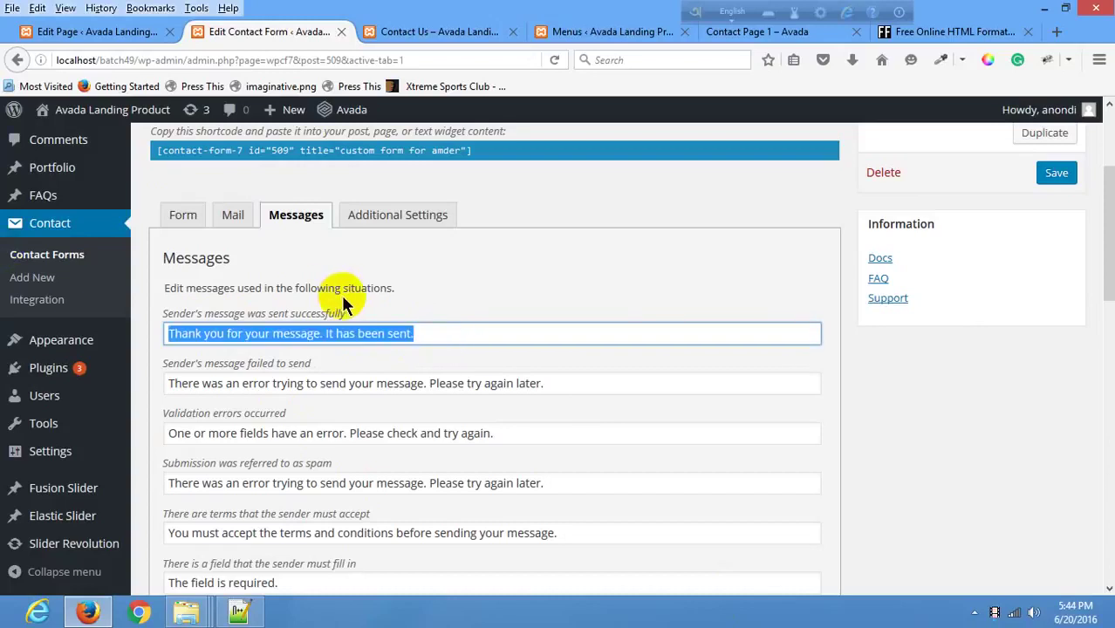
pyautogui.write('message ')
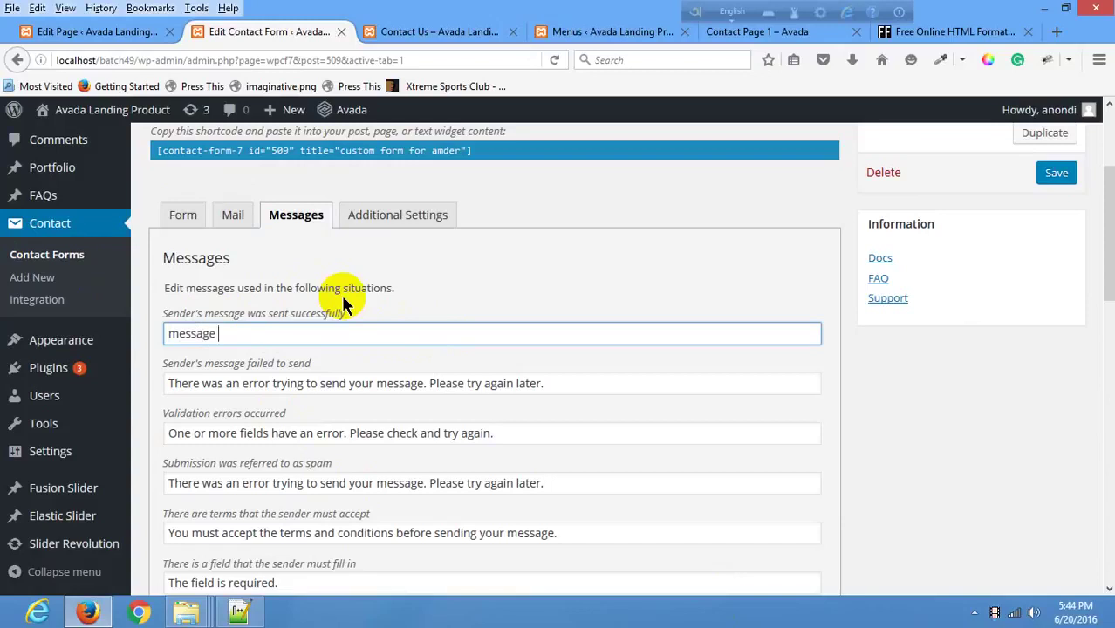
pyautogui.write('gese ')
pyautogui.write('apni muri')
pyautogui.write(' khan')
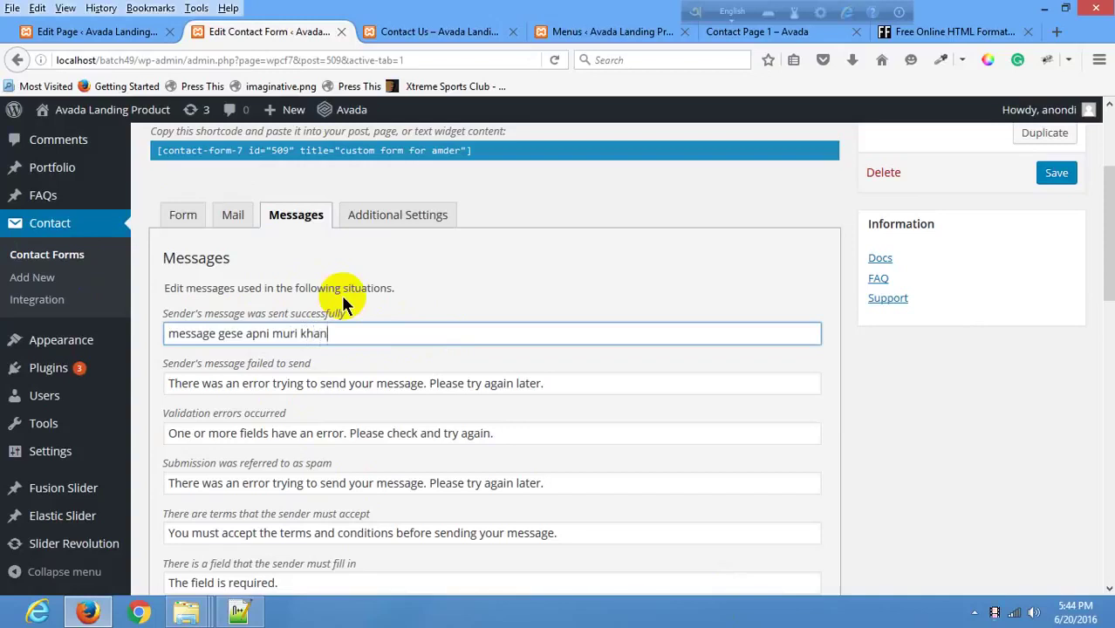
pyautogui.write(' :D')
# Save the new success message, then reload the Contact Us page to pick up the change.
pyautogui.click(1057, 174)
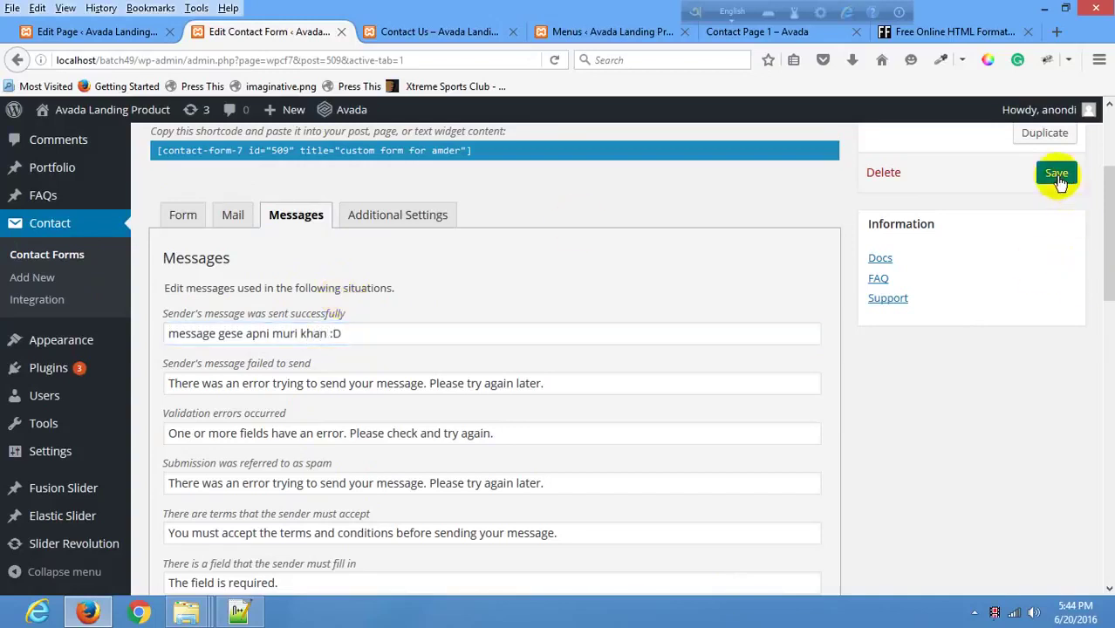
pyautogui.click(386, 28)
pyautogui.press('F5')
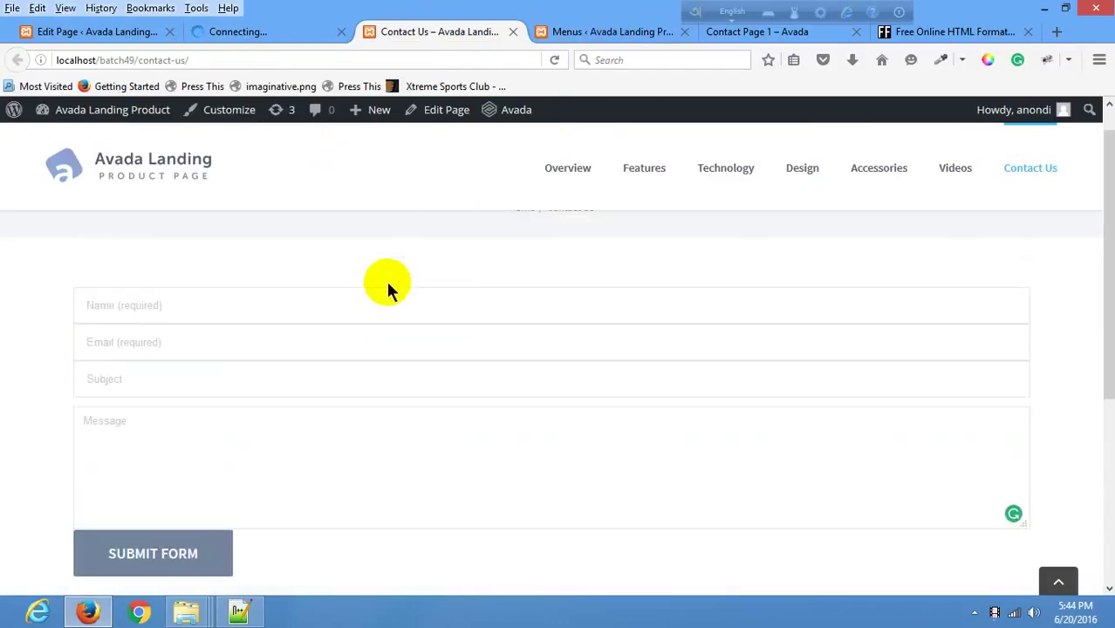
pyautogui.click(291, 342)
pyautogui.write('asdf')
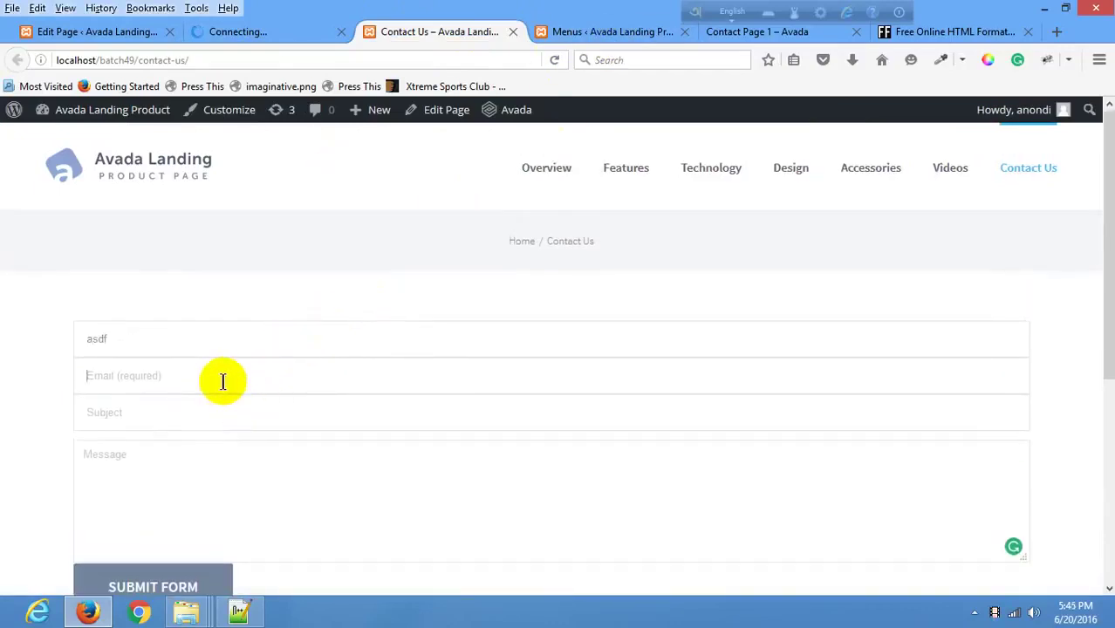
pyautogui.rightClick(260, 264)
pyautogui.click(361, 278)
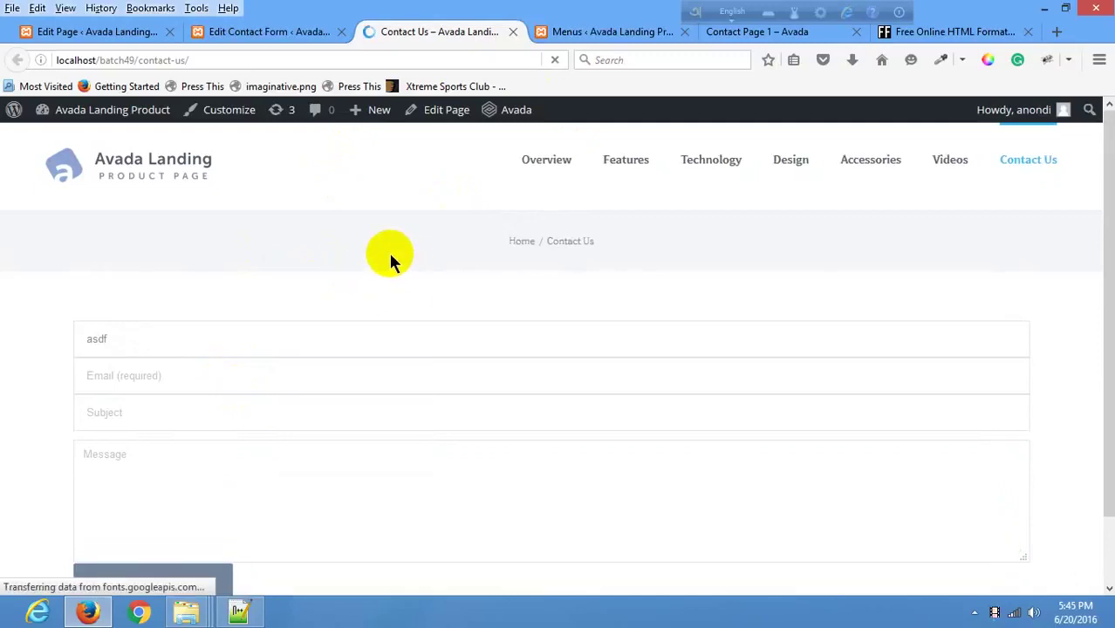
# Fill name, email, subject and message with test text 'asdf' and submit the Contact Us form.
pyautogui.click(293, 341)
pyautogui.write('asdf')
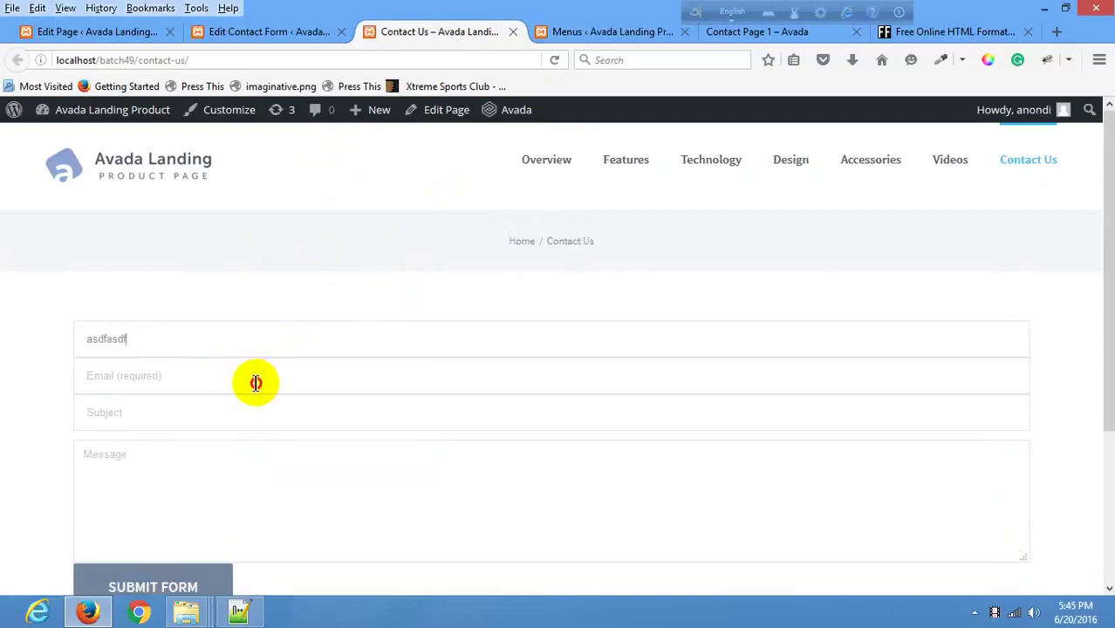
pyautogui.click(255, 382)
pyautogui.write('asdfasd')
pyautogui.click(215, 428)
pyautogui.write('asdf')
pyautogui.click(209, 463)
pyautogui.write('asd')
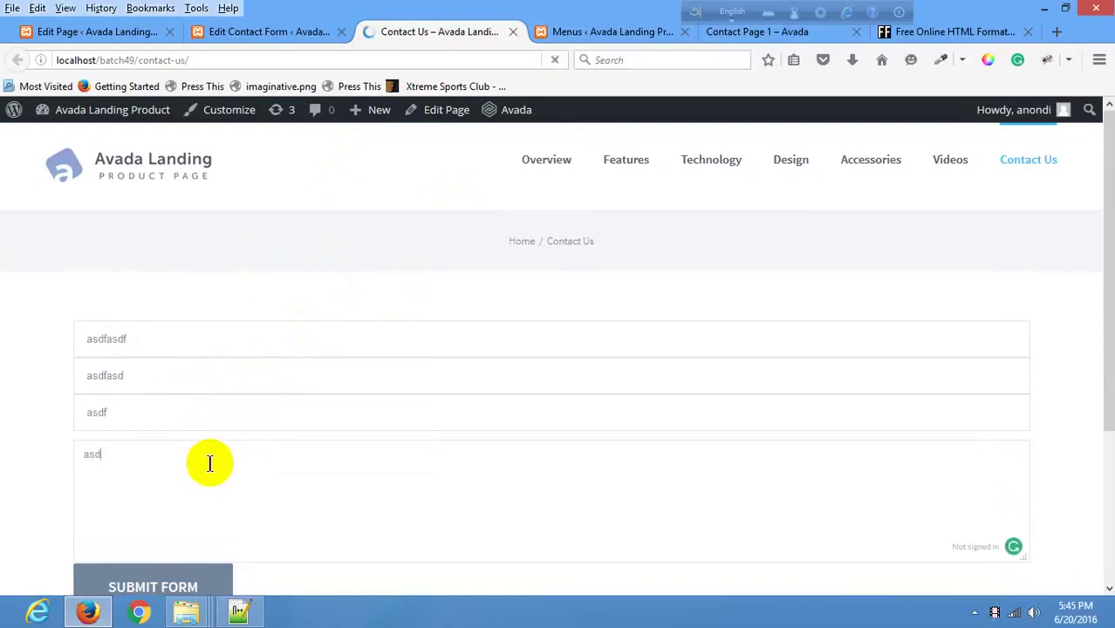
pyautogui.write('f')
pyautogui.scroll(-2, 199, 456)
pyautogui.scroll(-2, 174, 410)
pyautogui.click(154, 373)
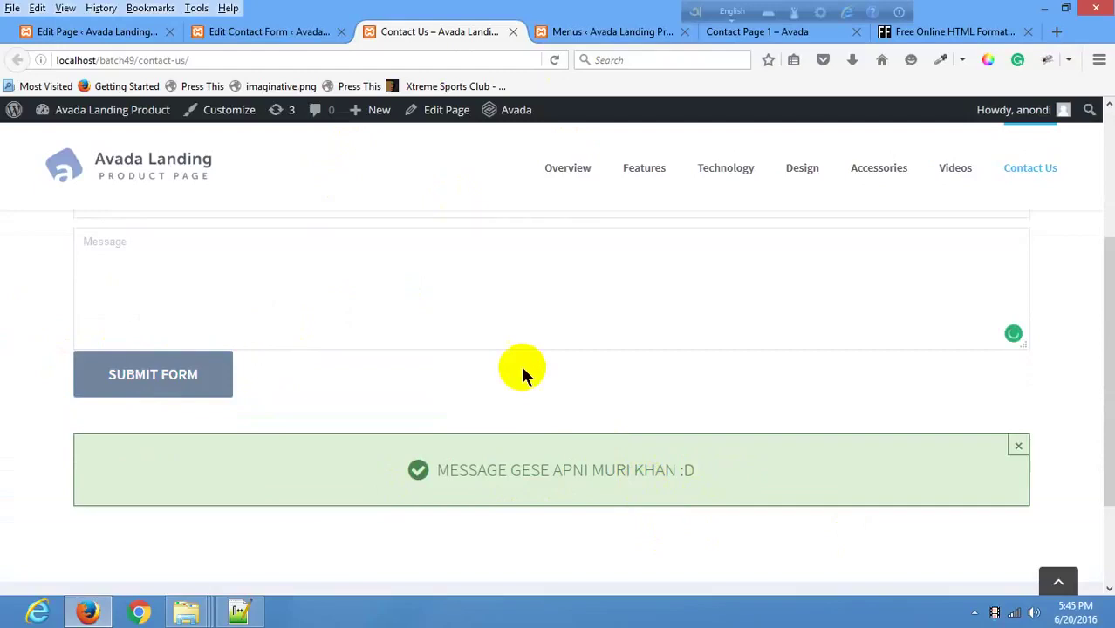
pyautogui.scroll(3, 520, 365)
# Return to the contact form editor and look over the saved Messages settings.
pyautogui.click(267, 31)
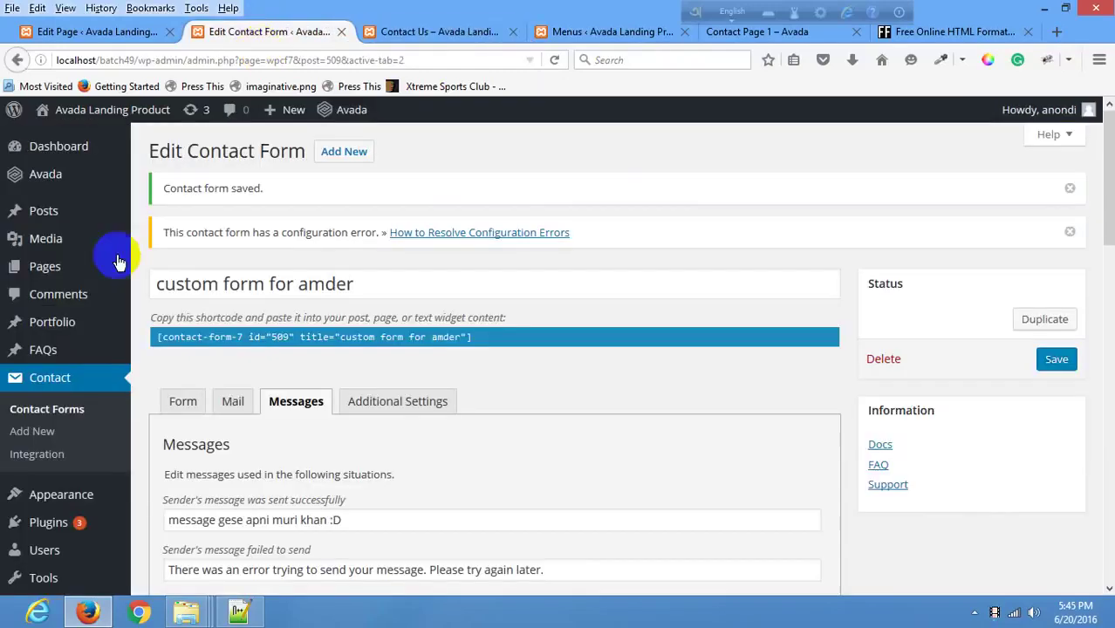
pyautogui.scroll(-5, 414, 392)
pyautogui.scroll(-5, 311, 417)
pyautogui.scroll(-2, 309, 412)
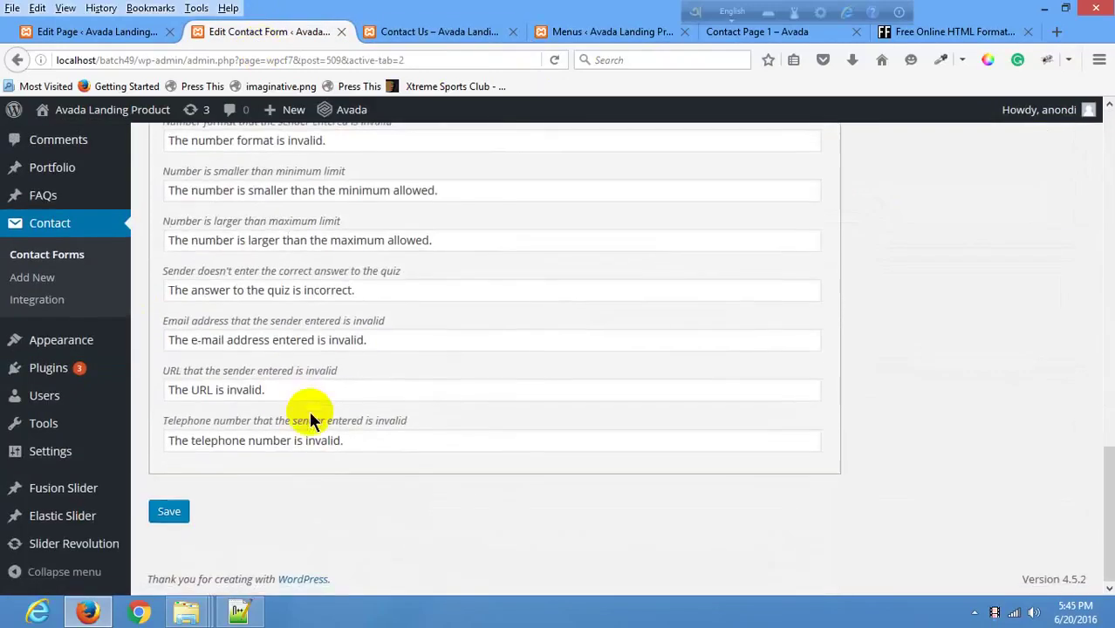
pyautogui.scroll(7, 309, 411)
pyautogui.scroll(5, 309, 410)
# Review the Additional Settings, then bring the Form tab's field-tag template back up.
pyautogui.click(401, 400)
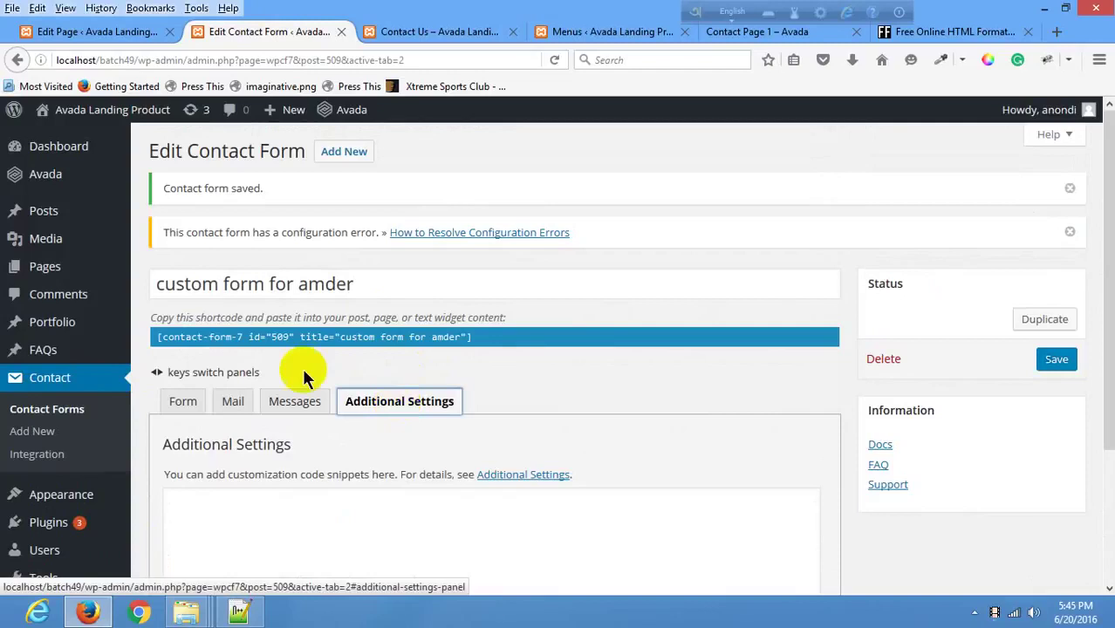
pyautogui.scroll(-4, 301, 370)
pyautogui.scroll(4, 378, 361)
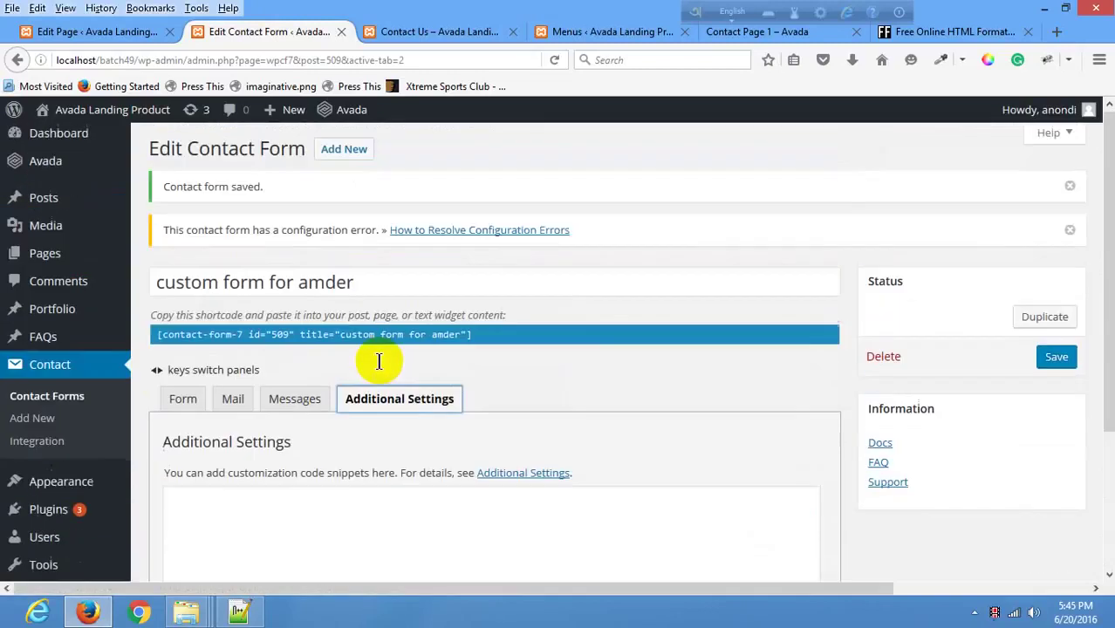
pyautogui.click(181, 398)
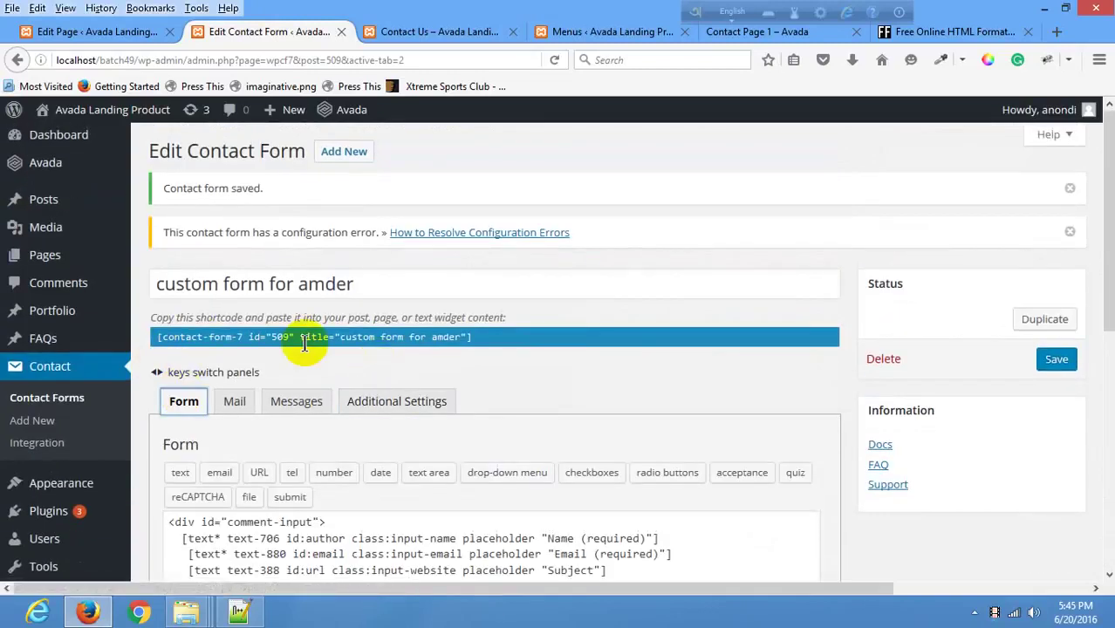